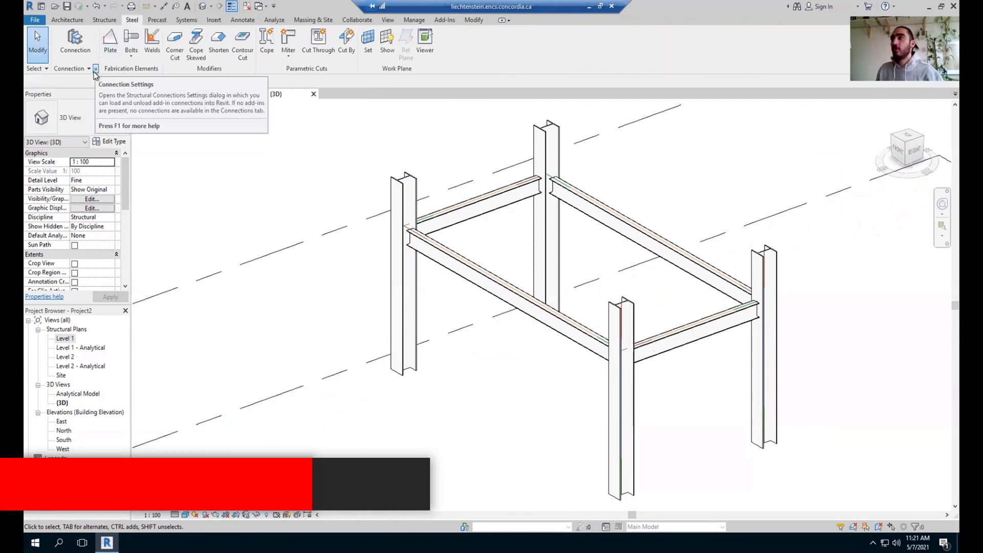
Load all available connection types into the project through the structural connection settings
click(96, 70)
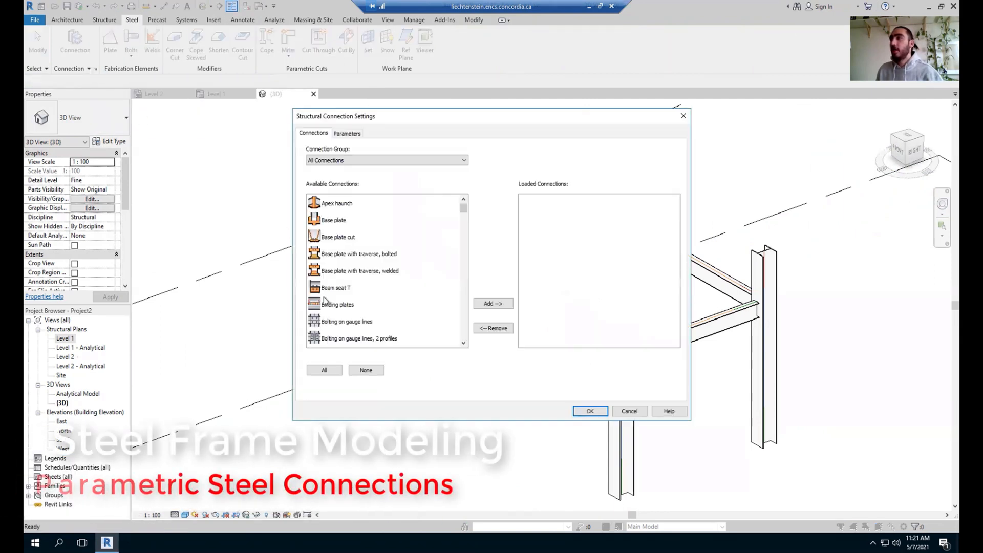
click(333, 369)
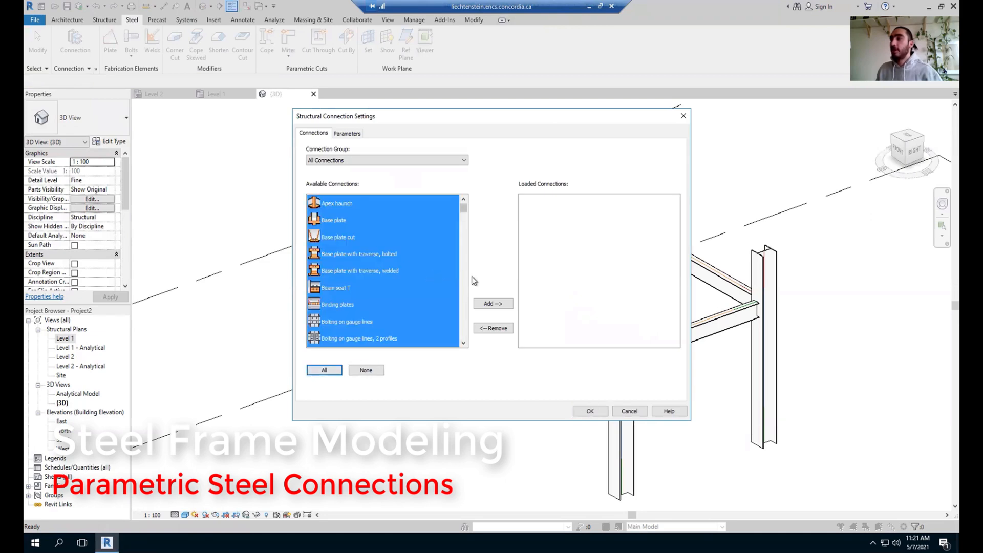
click(491, 305)
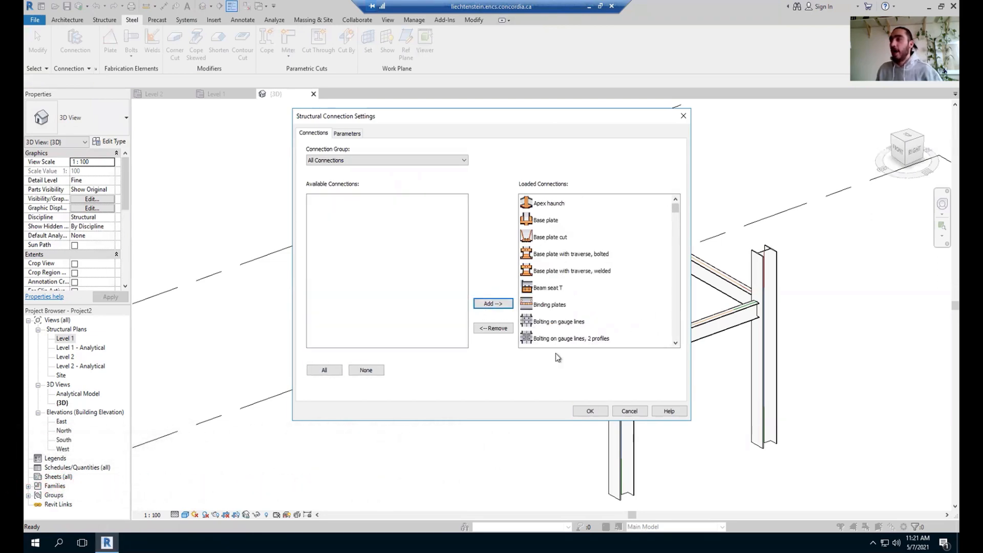
click(589, 409)
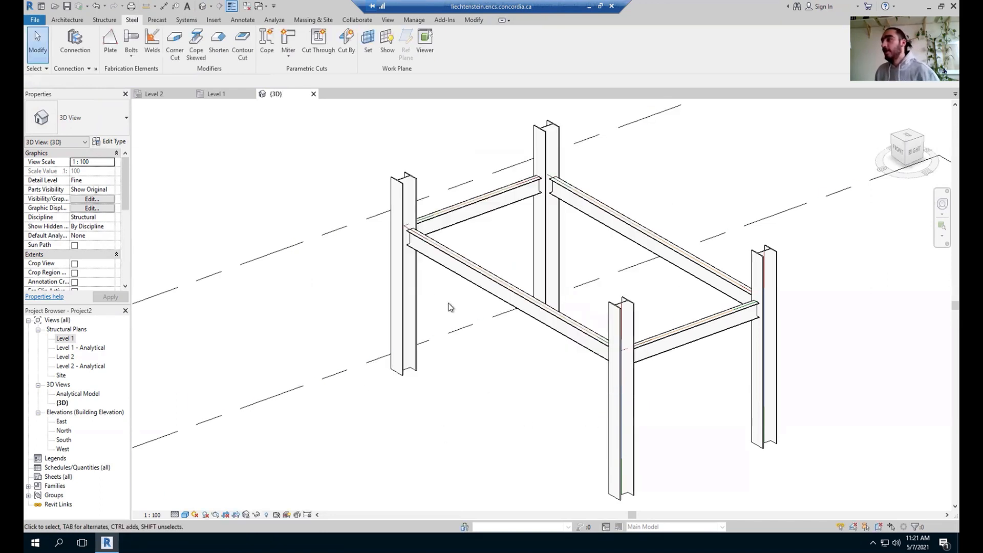
Add a structural connection between the UC356x368x129 column at the frame's far-left corner and the long beam meeting it
click(402, 297)
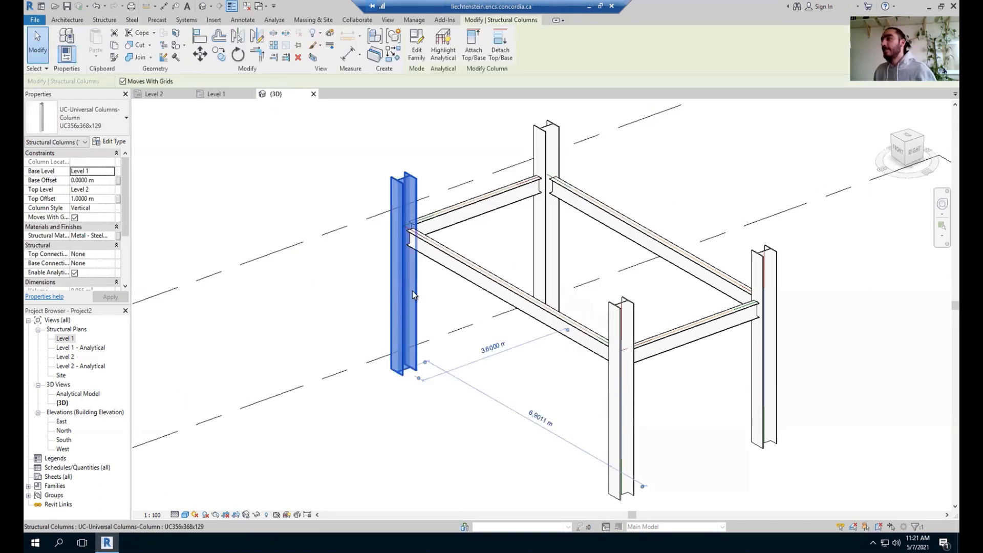
ctrl+click(433, 262)
scroll(432, 264, up, 5)
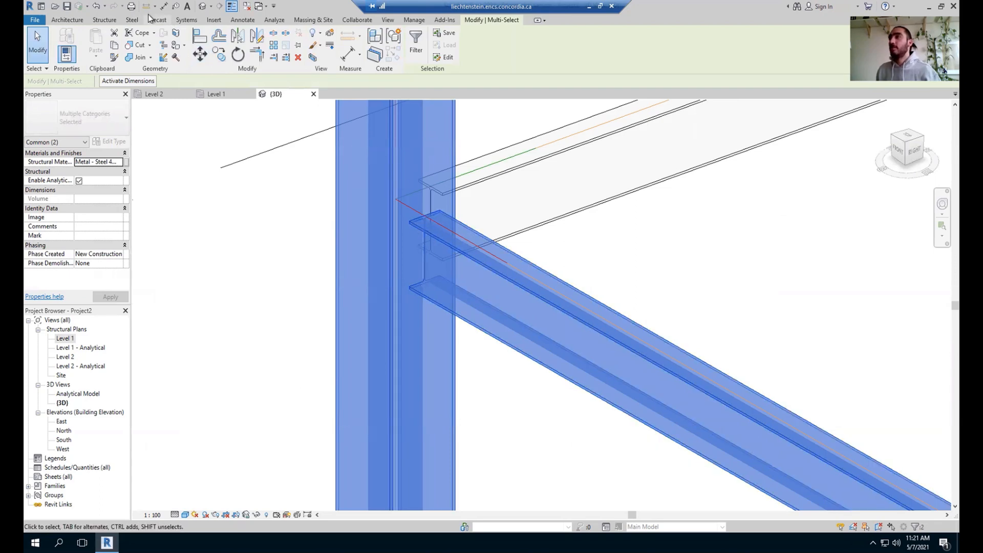
click(131, 20)
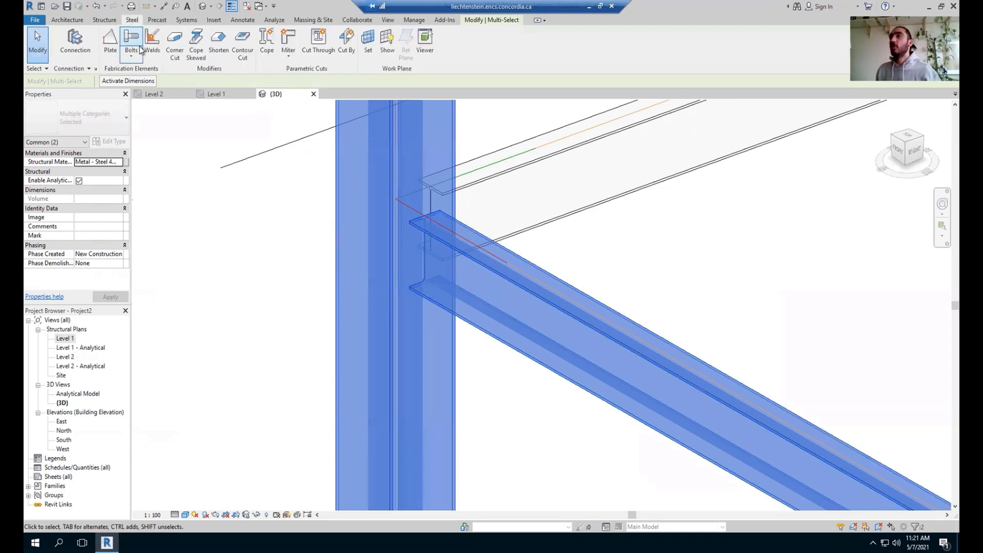
click(74, 42)
click(243, 251)
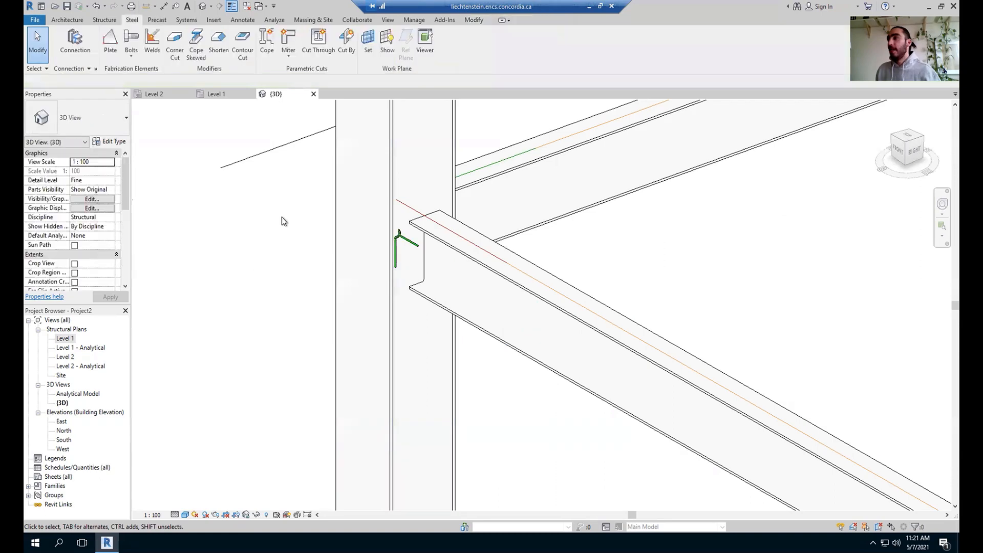
Change the generic connection at the column and long beam to the Clip angle type
scroll(287, 189, down, 2)
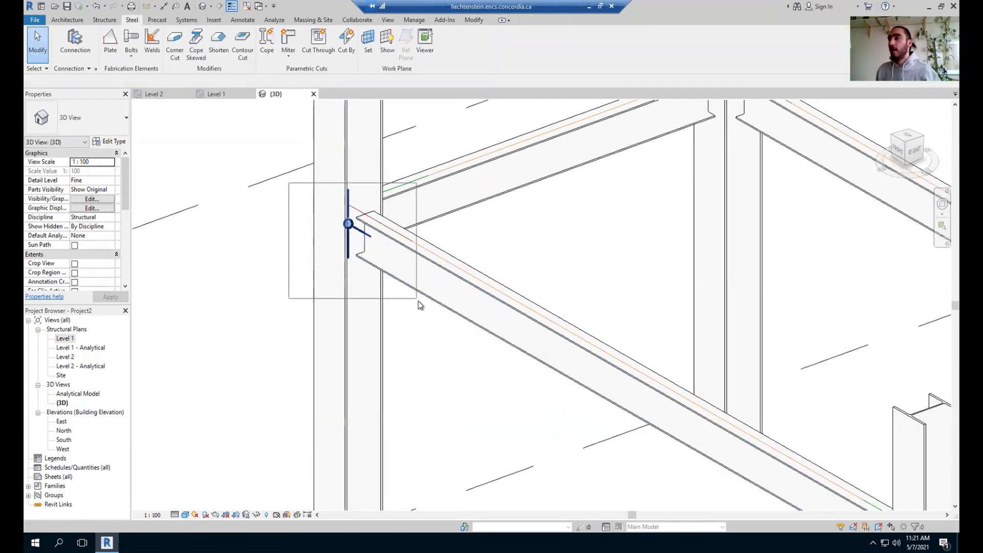
click(350, 230)
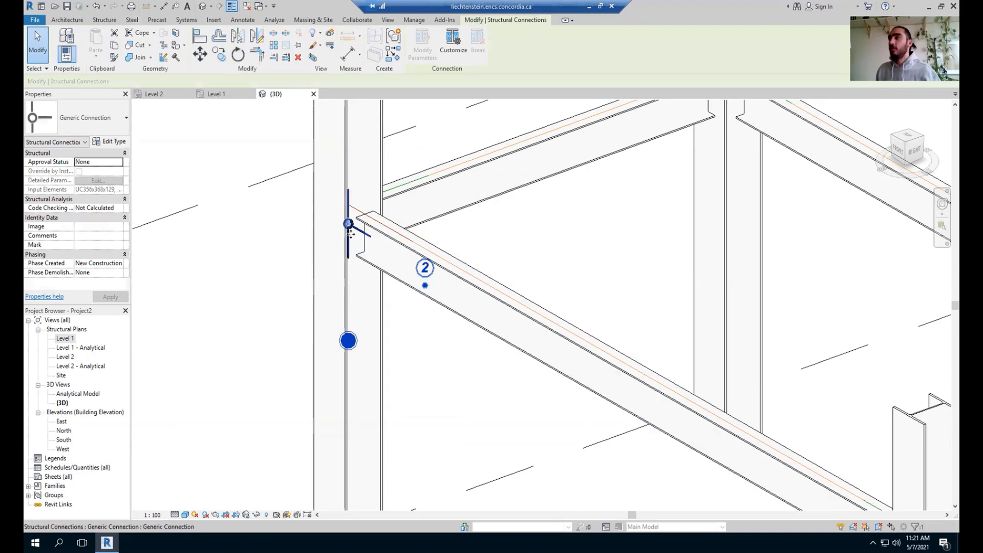
click(99, 124)
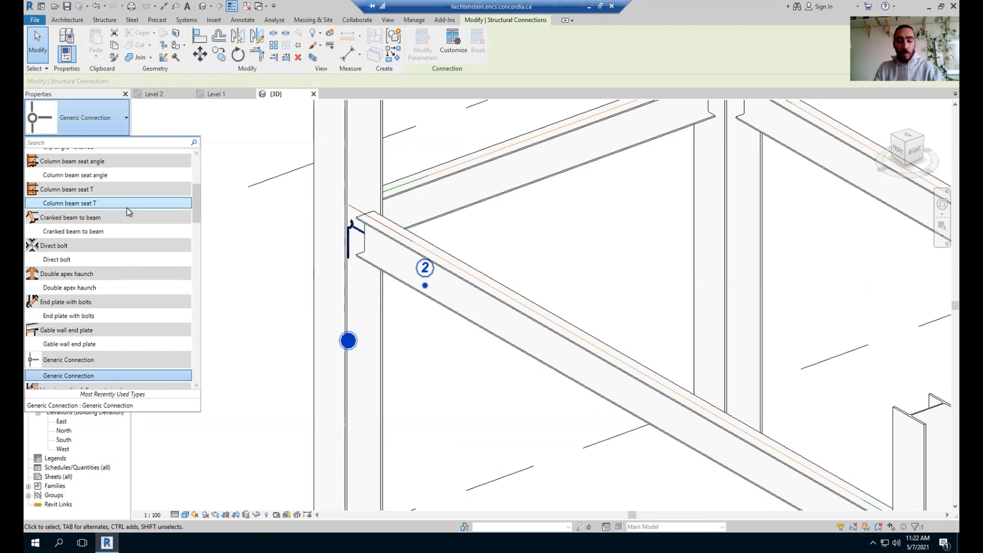
text(ang)
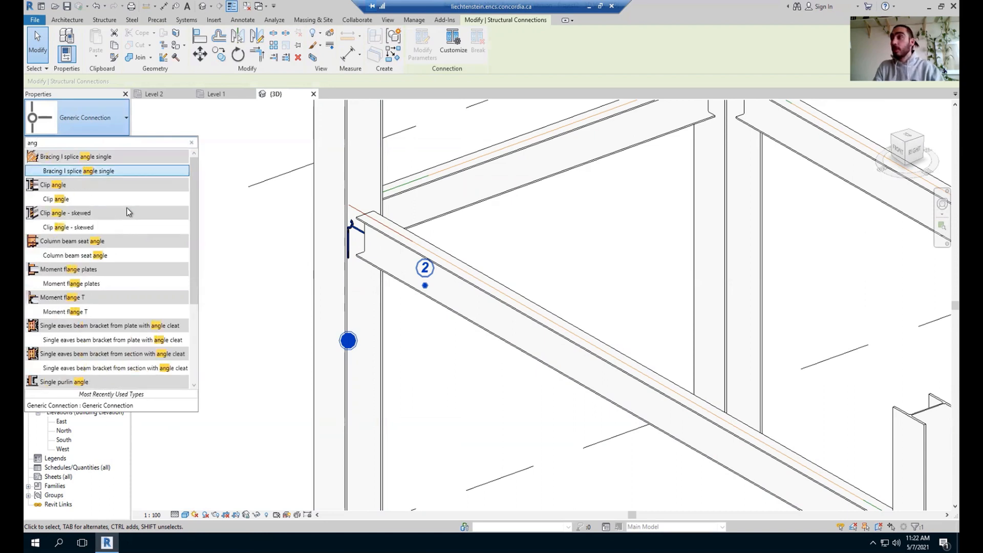
click(68, 200)
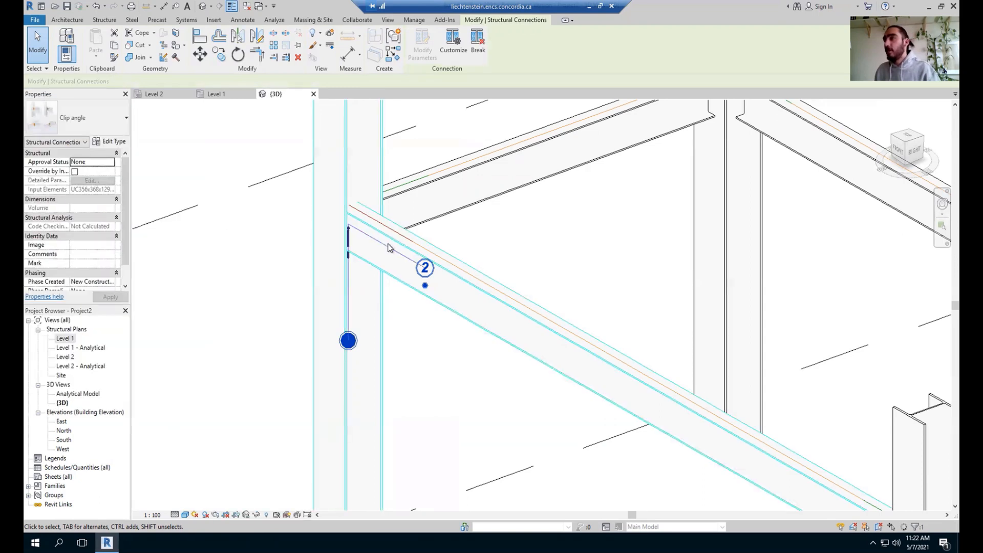
Examine the clip angle's plates and bolts at the beam-to-column joint from several sides
click(432, 343)
mouse_move(432, 343)
shift+middle_down()
mouse_move(432, 323)
mouse_move(424, 349)
shift+middle_up()
scroll(427, 367, up, 3)
click(428, 372)
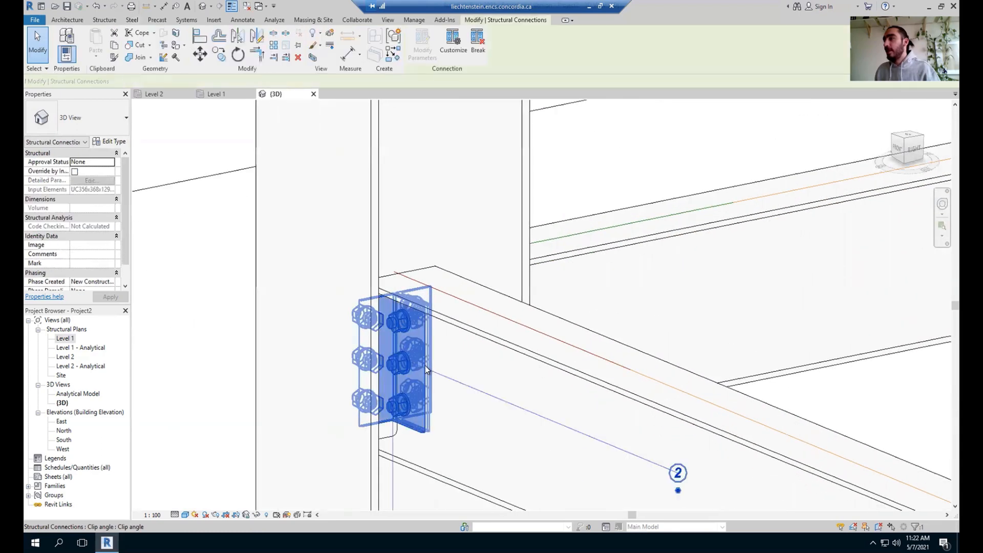
scroll(430, 361, down, 1)
shift+middle_drag(609, 339, 389, 373)
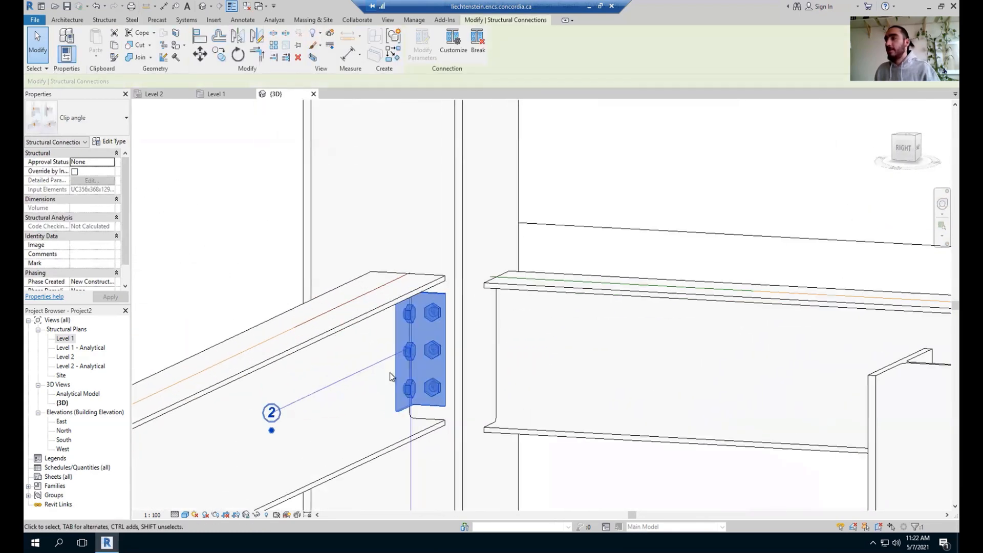
scroll(348, 315, down, 4)
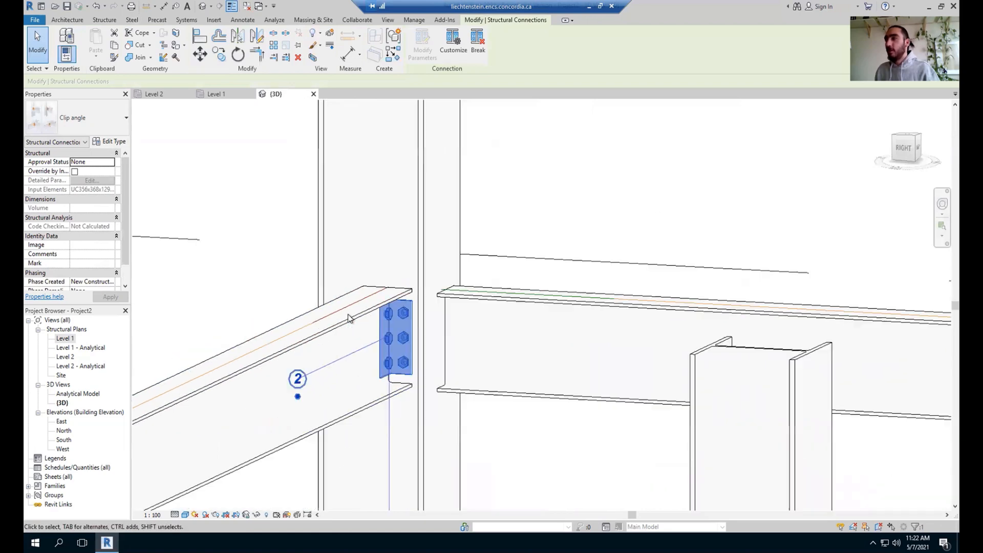
shift+middle_drag(347, 316, 432, 382)
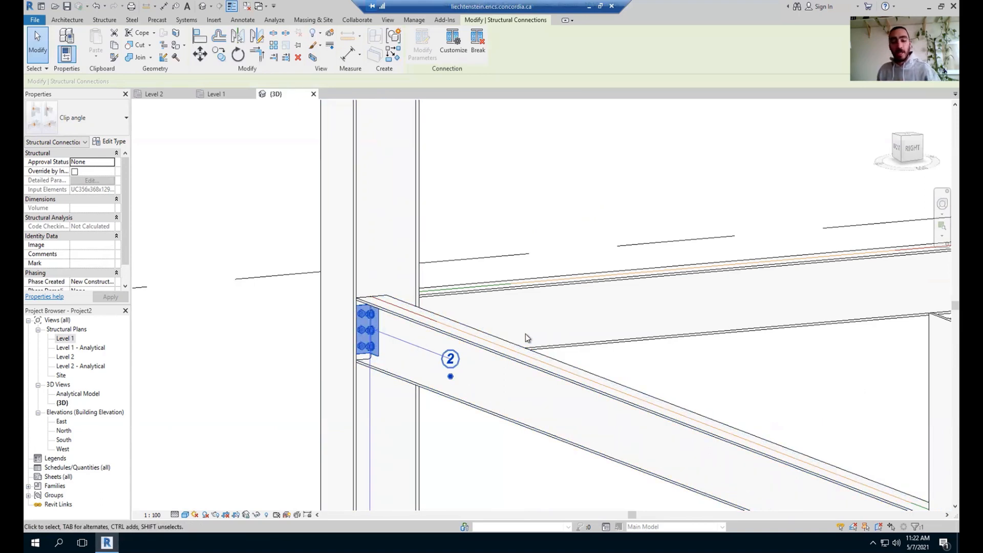
shift+middle_drag(526, 336, 456, 327)
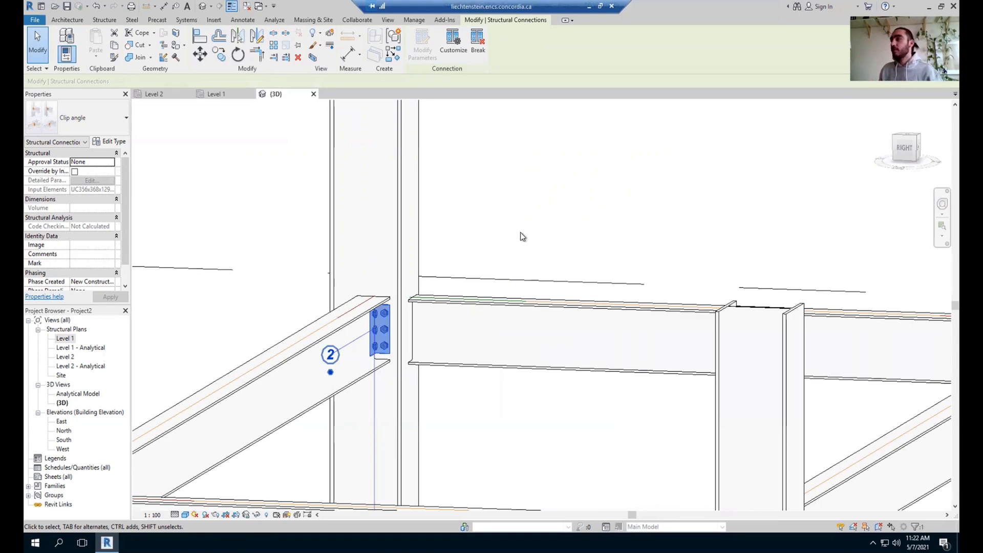
Add a structural connection between the same column and the UB305x165x40 beam that meets it beside the clip-angle joint
shift+middle_drag(520, 232, 442, 295)
click(439, 306)
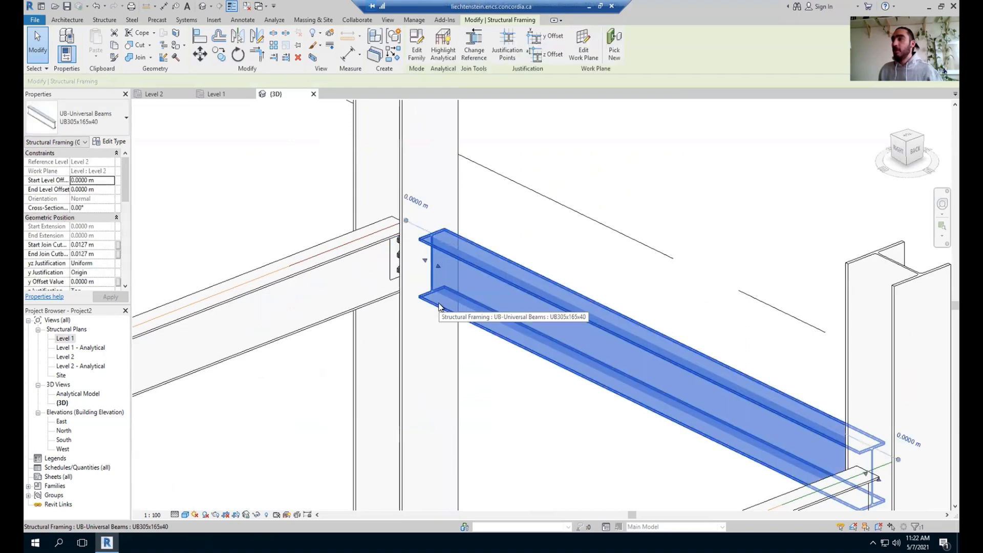
scroll(475, 257, down, 2)
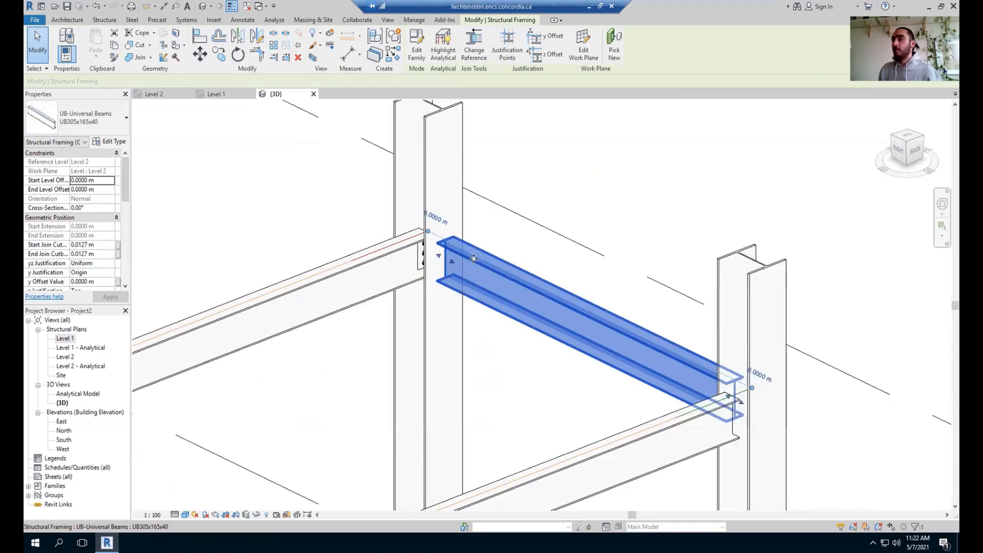
ctrl+click(461, 318)
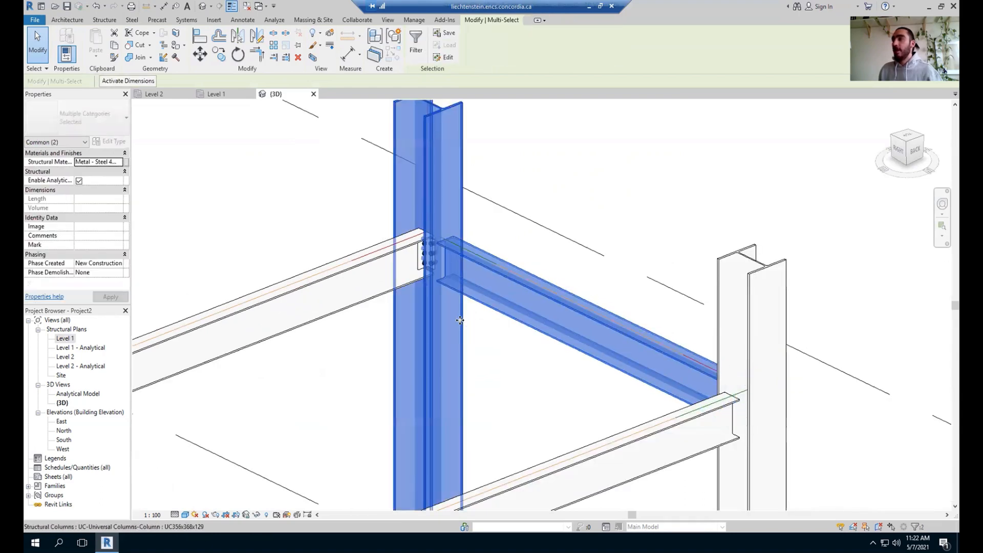
click(136, 23)
click(69, 42)
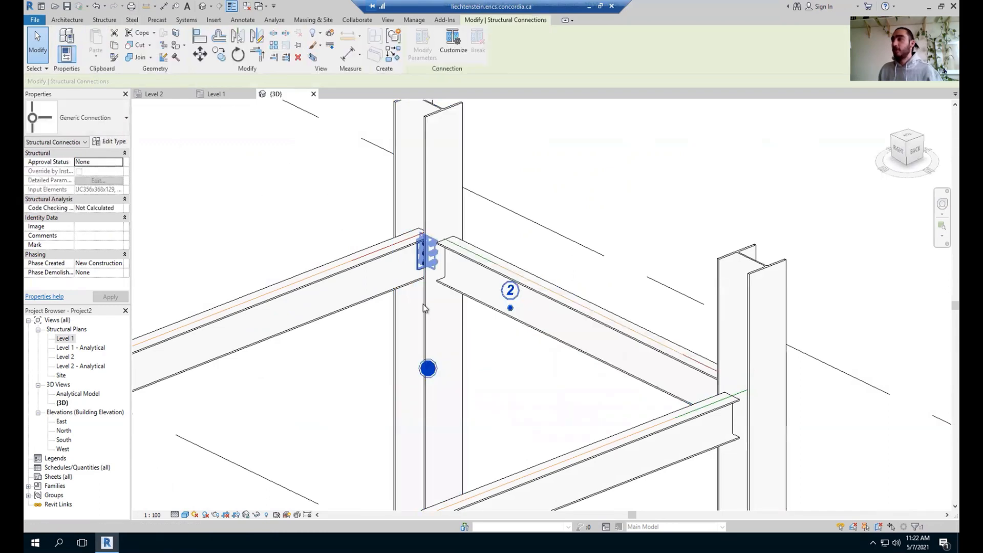
click(501, 372)
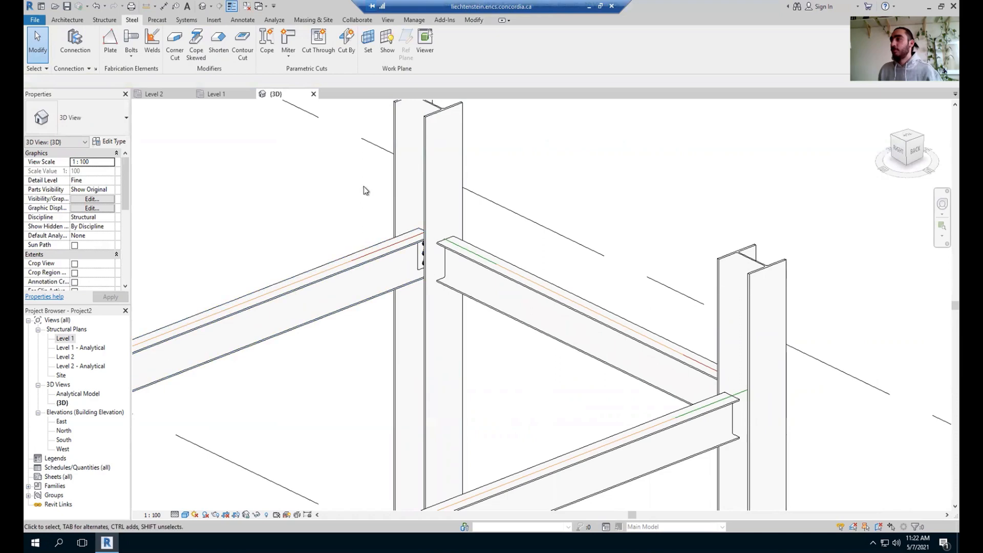
Change the generic connection on the second beam to the Moment flange plates type
drag(364, 176, 261, 184)
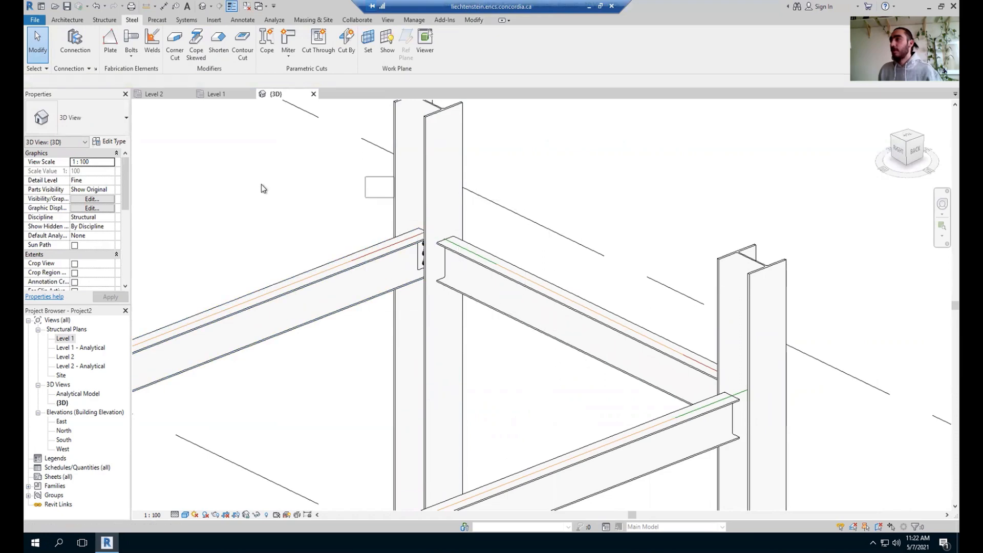
scroll(438, 245, up, 3)
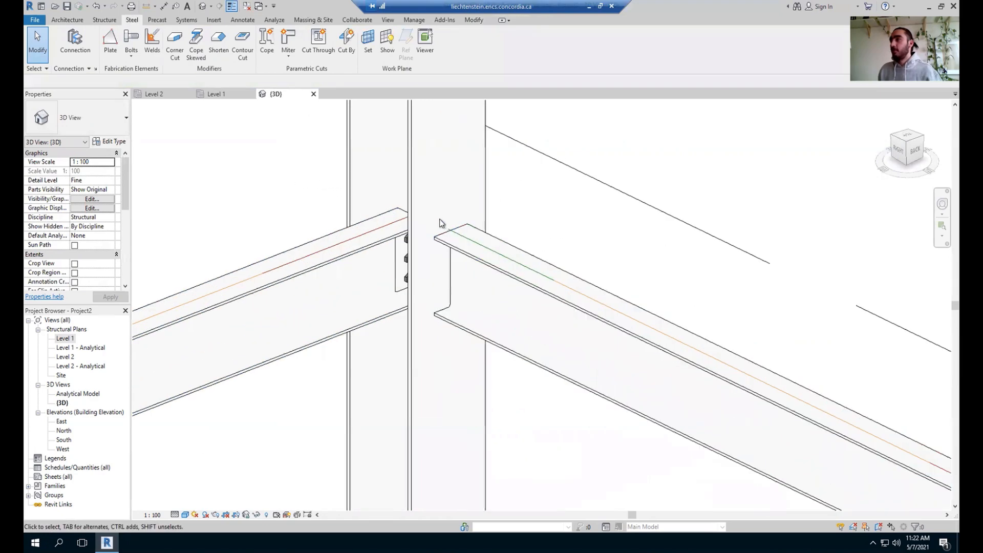
drag(550, 184, 549, 236)
shift+middle_drag(509, 215, 461, 241)
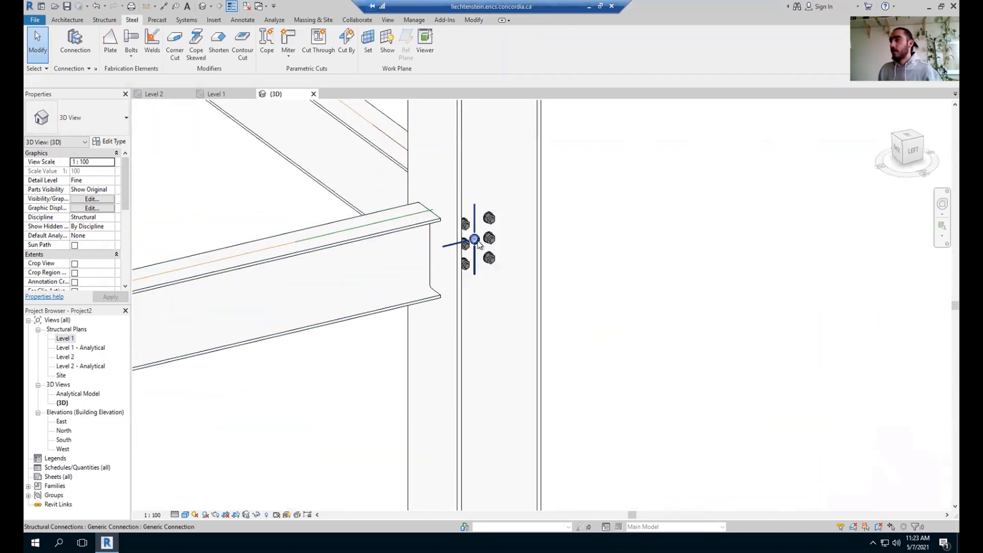
click(474, 241)
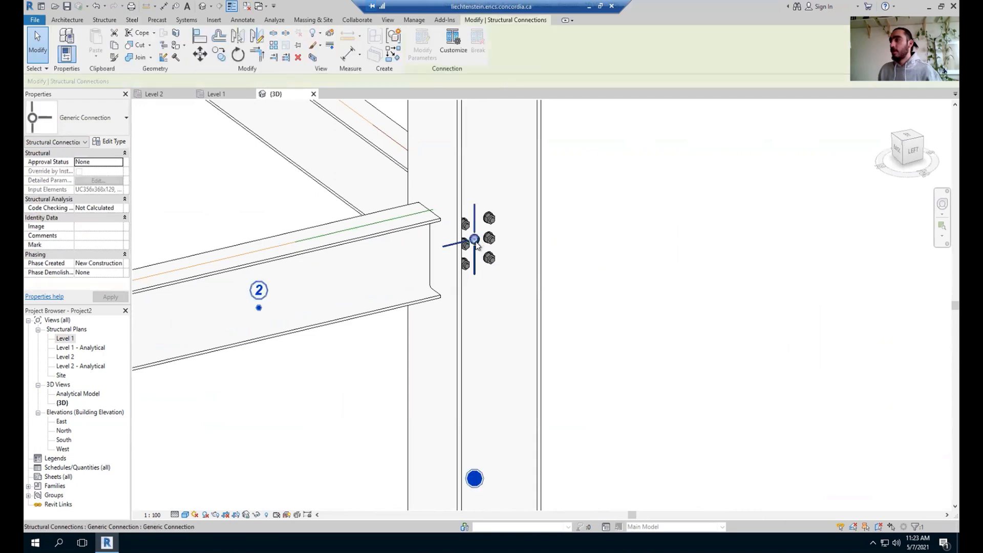
scroll(403, 296, down, 3)
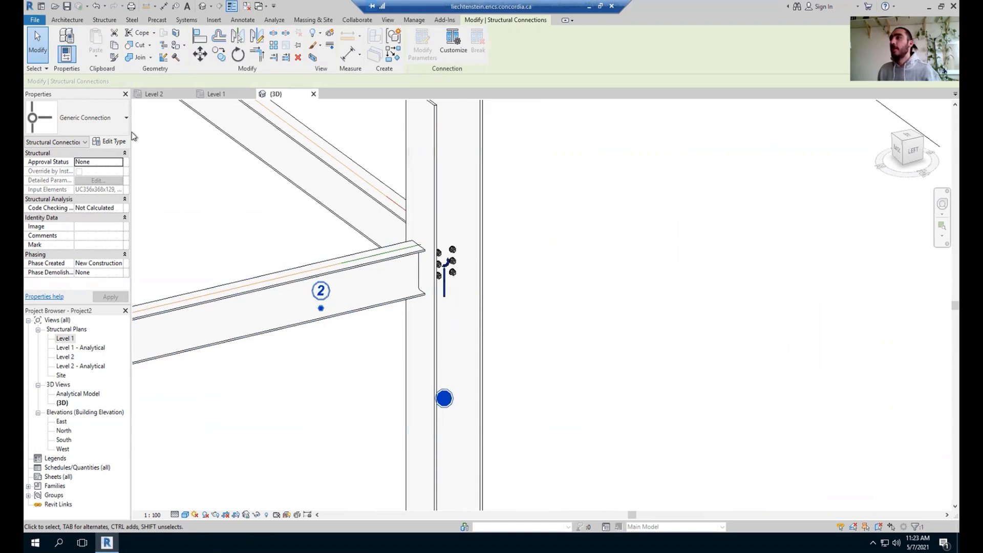
click(112, 119)
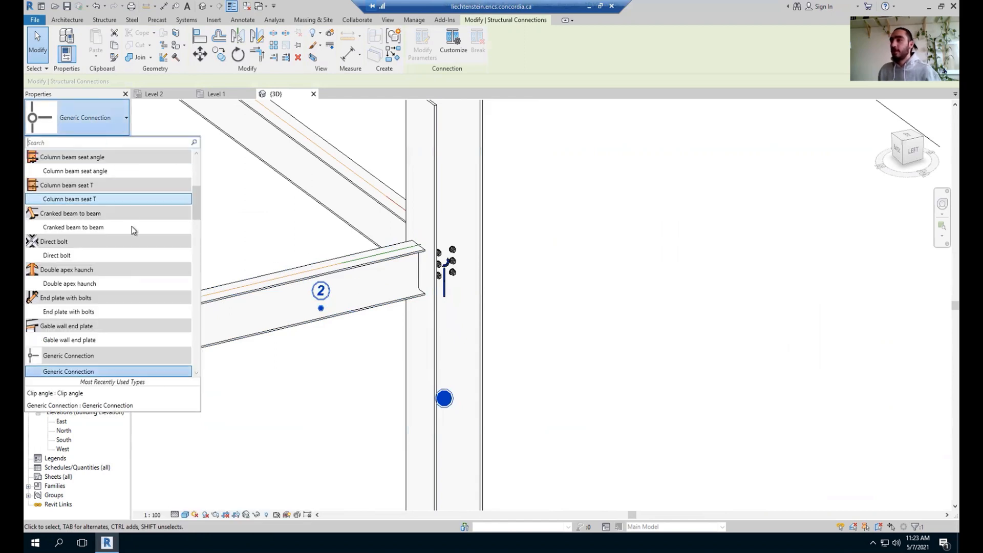
text(mom)
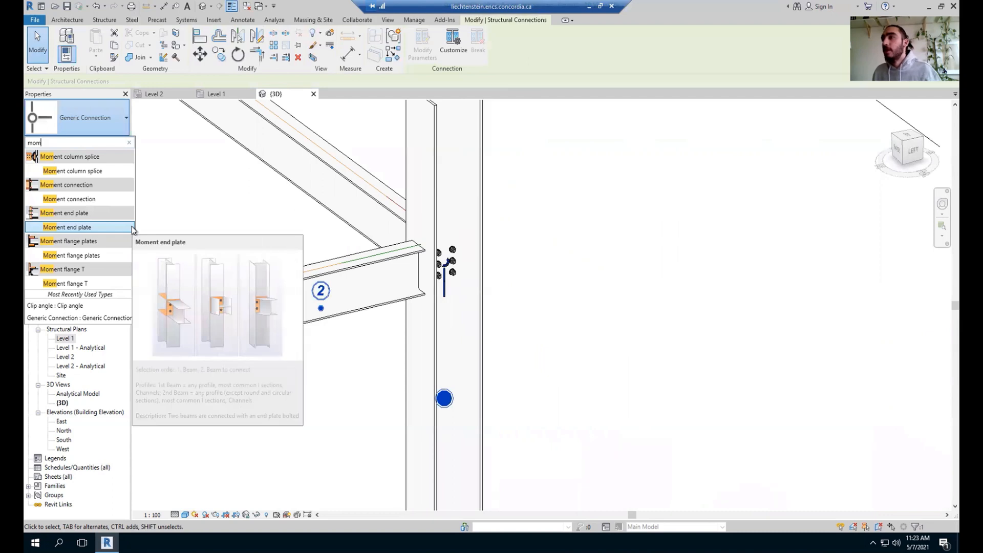
click(97, 255)
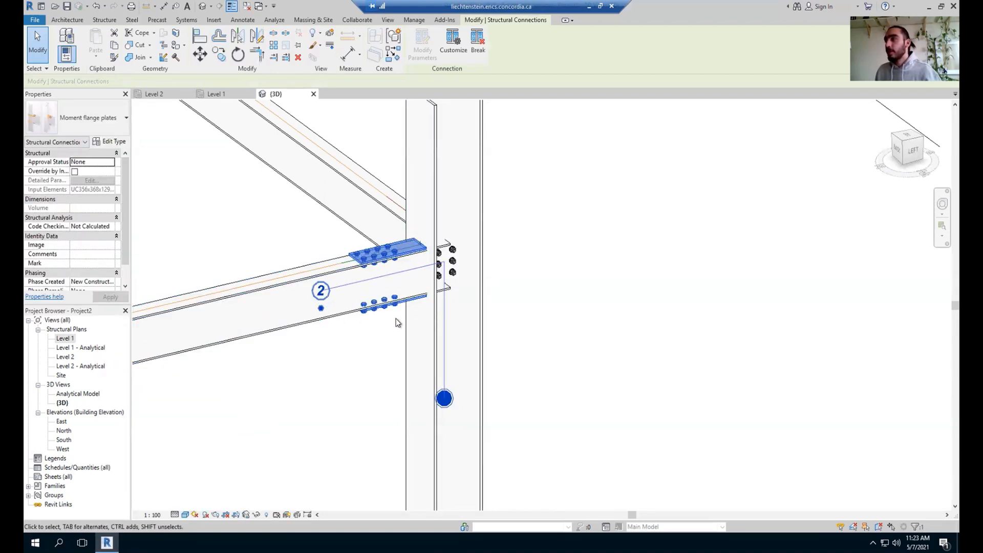
Examine the moment flange plates and their bolts at the second beam's joint from several angles
click(351, 367)
shift+middle_drag(325, 336, 475, 300)
scroll(475, 297, up, 10)
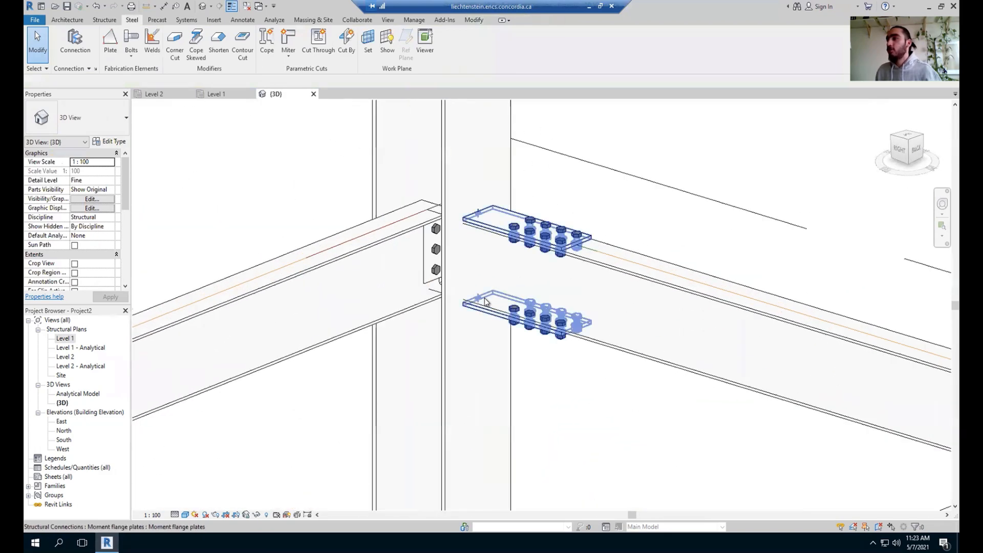
shift+middle_drag(728, 290, 583, 306)
scroll(685, 282, down, 2)
scroll(671, 270, down, 2)
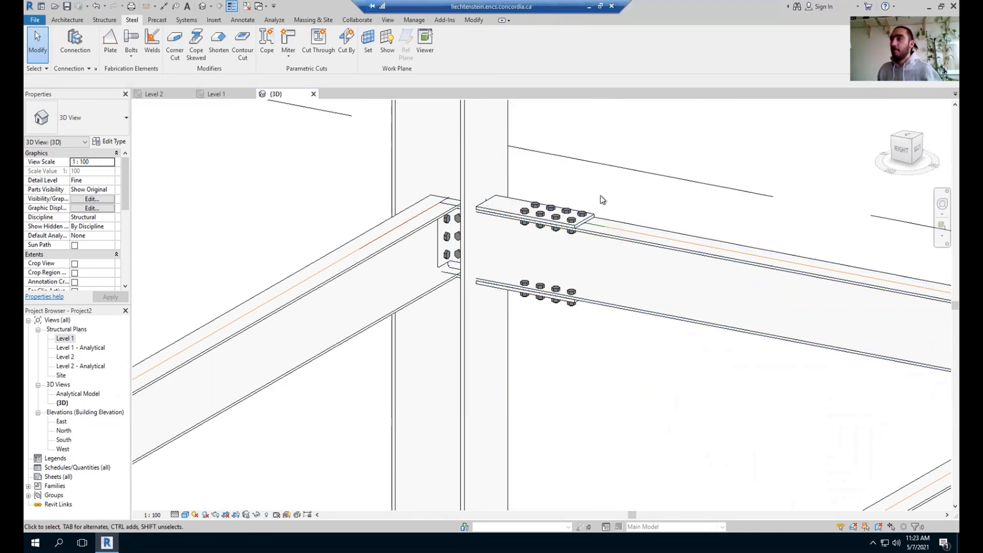
shift+middle_drag(602, 200, 532, 212)
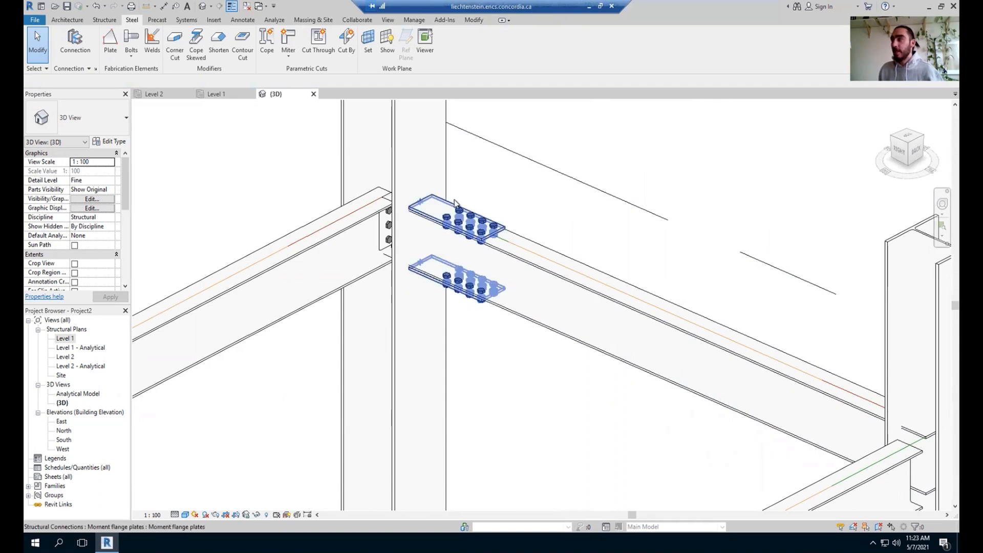
scroll(460, 245, up, 2)
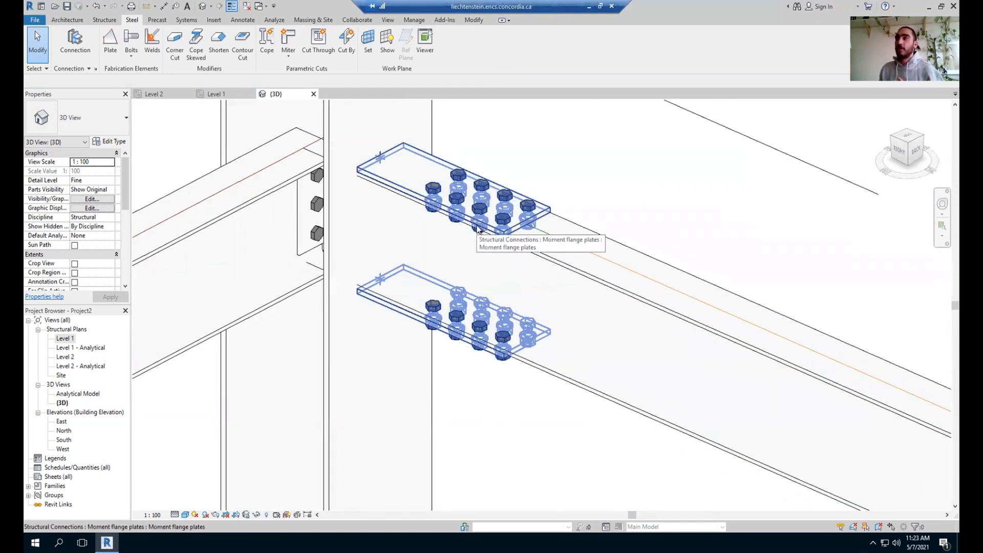
Examine the plate shape settings in the type parameters of the Moment flange plates connection, leaving them as they are
scroll(480, 228, down, 1)
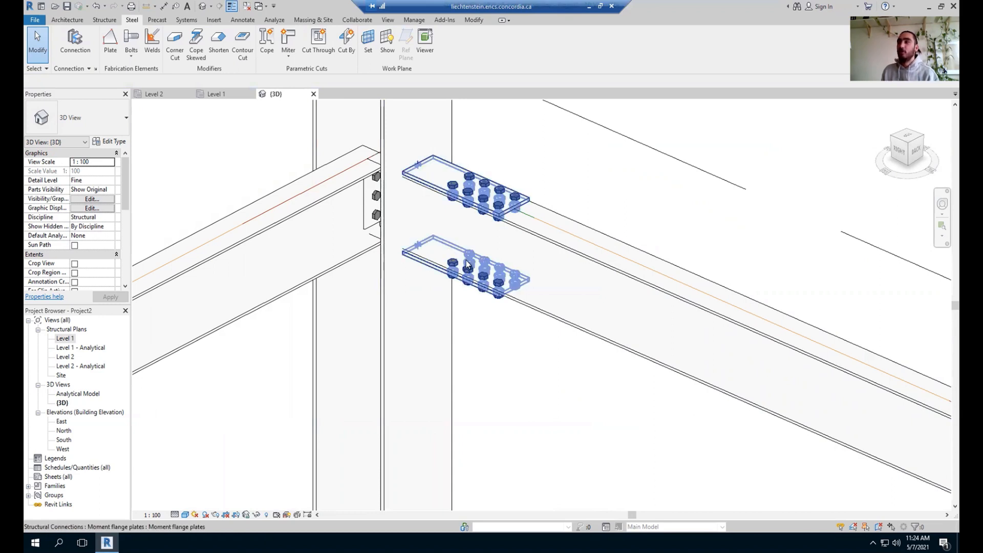
click(480, 214)
click(546, 168)
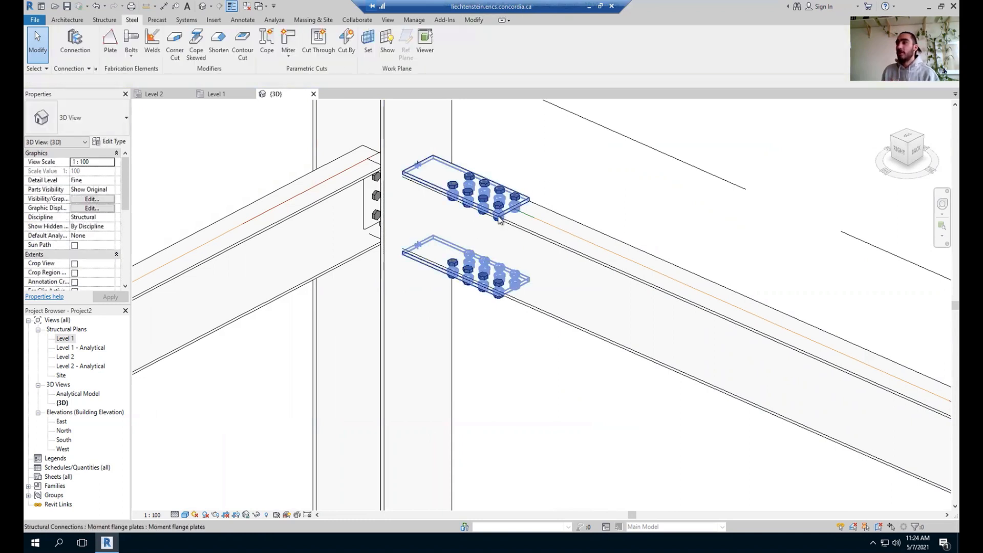
click(492, 205)
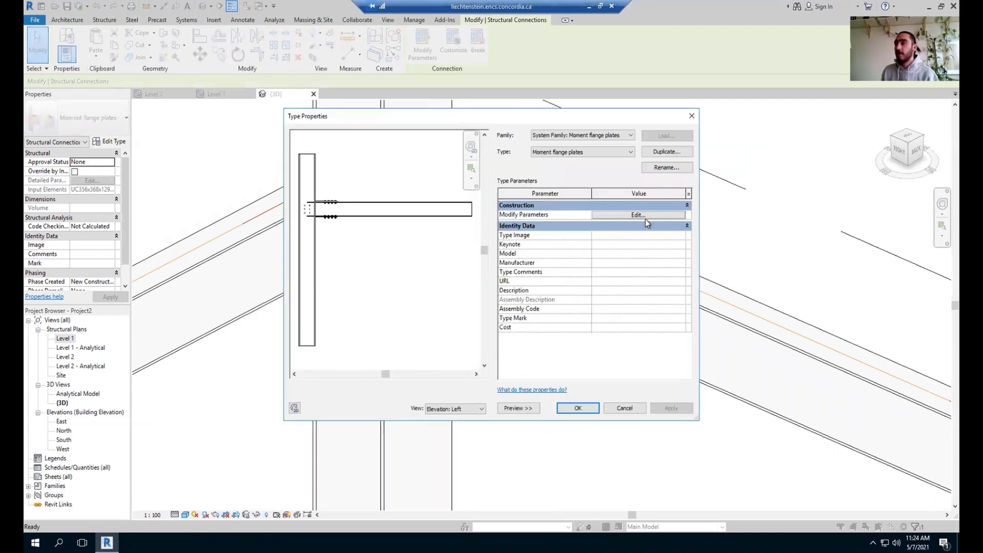
click(640, 215)
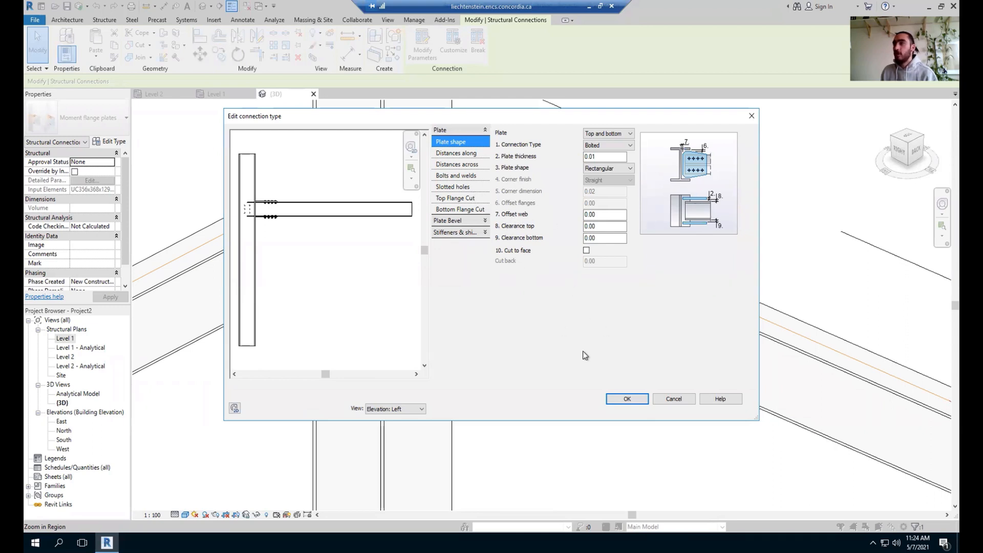
click(634, 401)
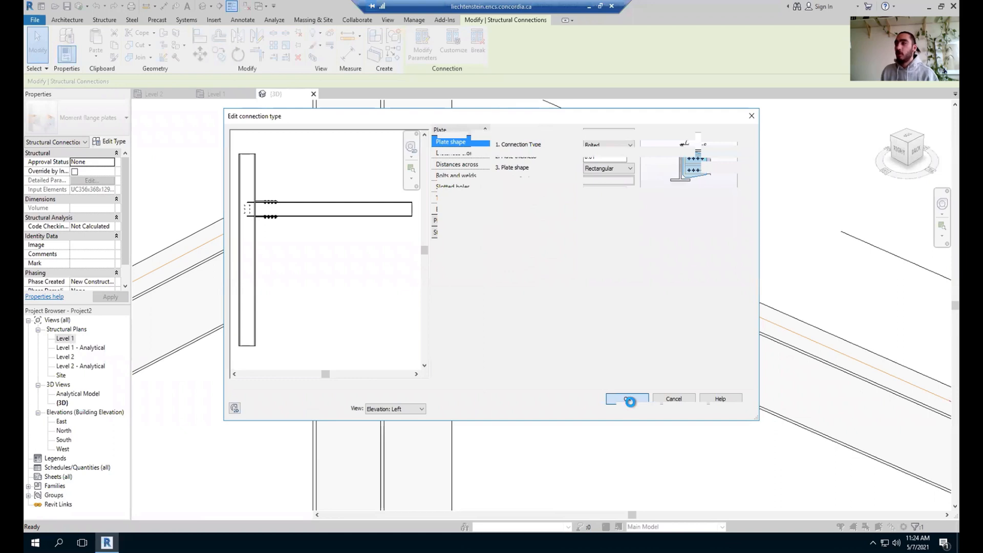
click(578, 408)
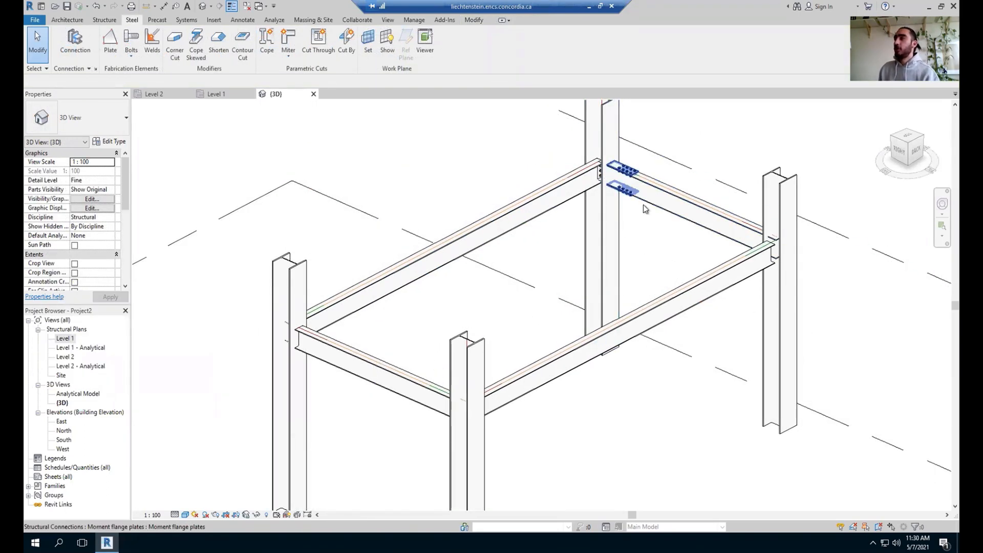
Check which section types are available for the corner column without the custom connections, keeping its current type
middle_drag(533, 268, 496, 293)
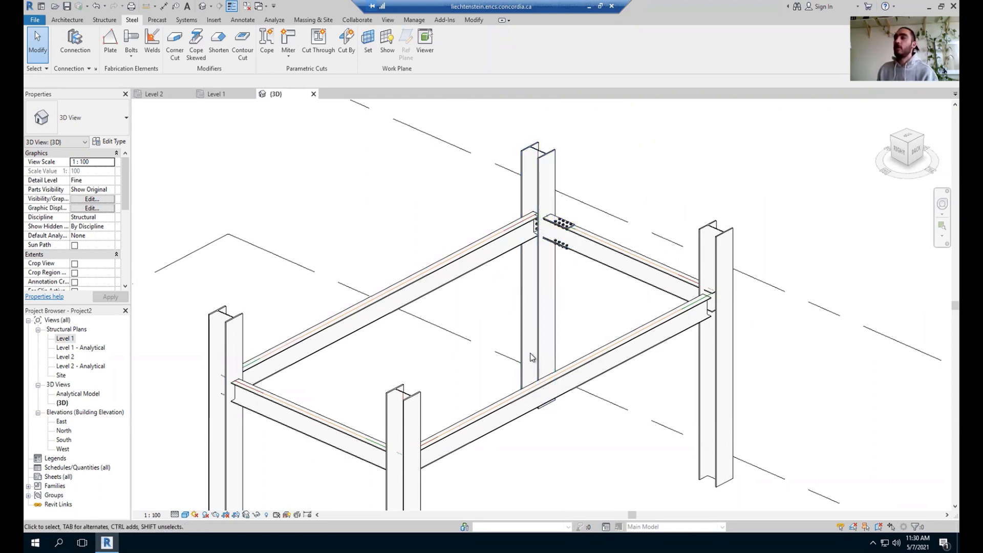
scroll(445, 328, down, 3)
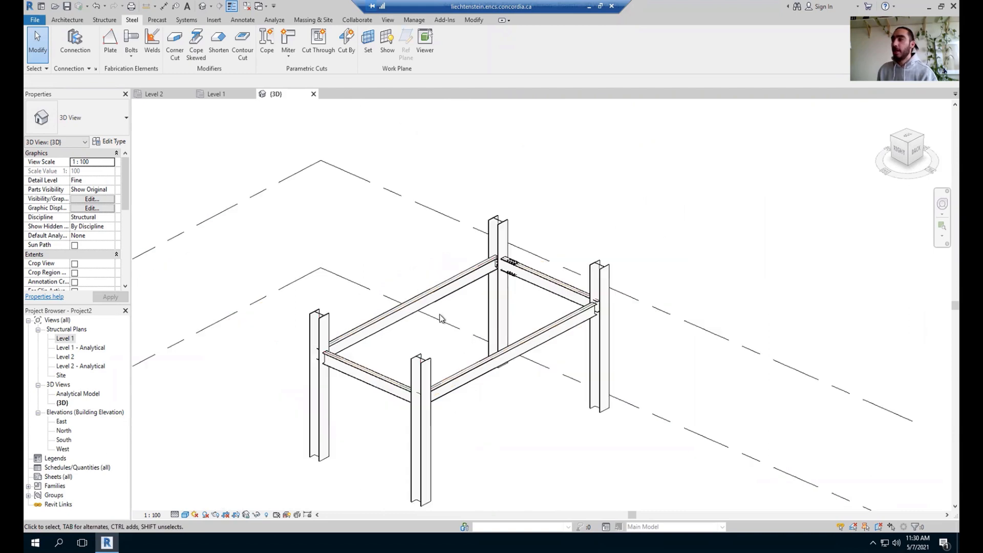
scroll(364, 366, up, 2)
middle_drag(389, 370, 402, 313)
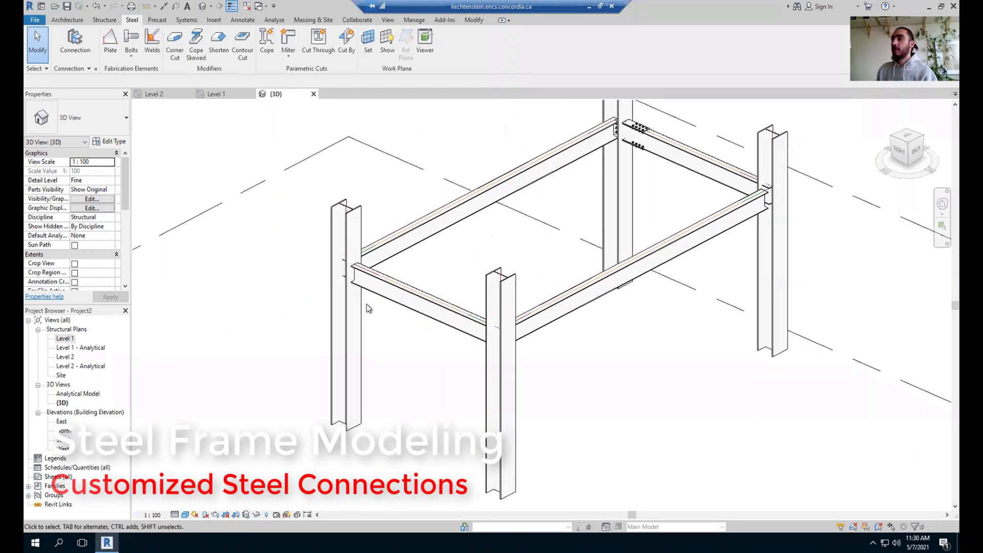
click(347, 223)
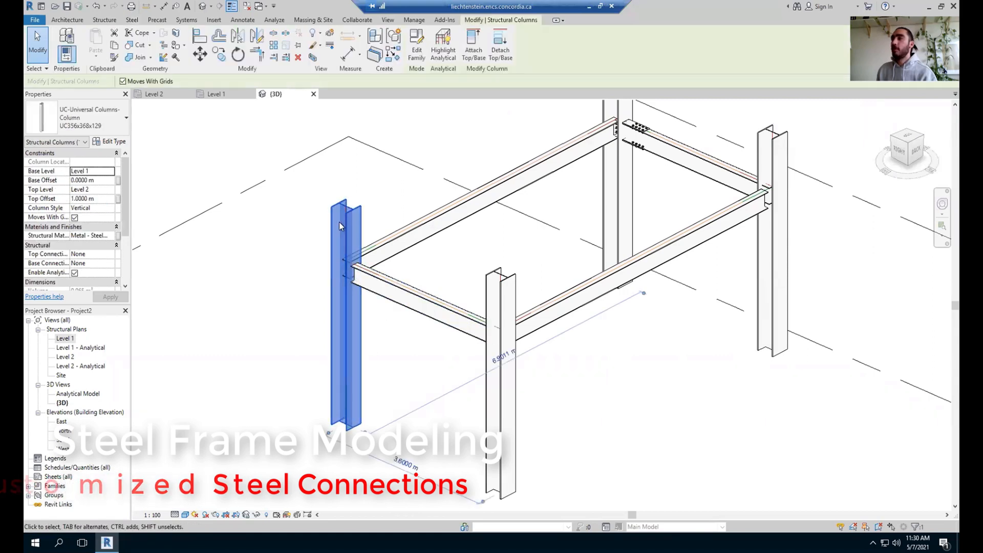
click(123, 122)
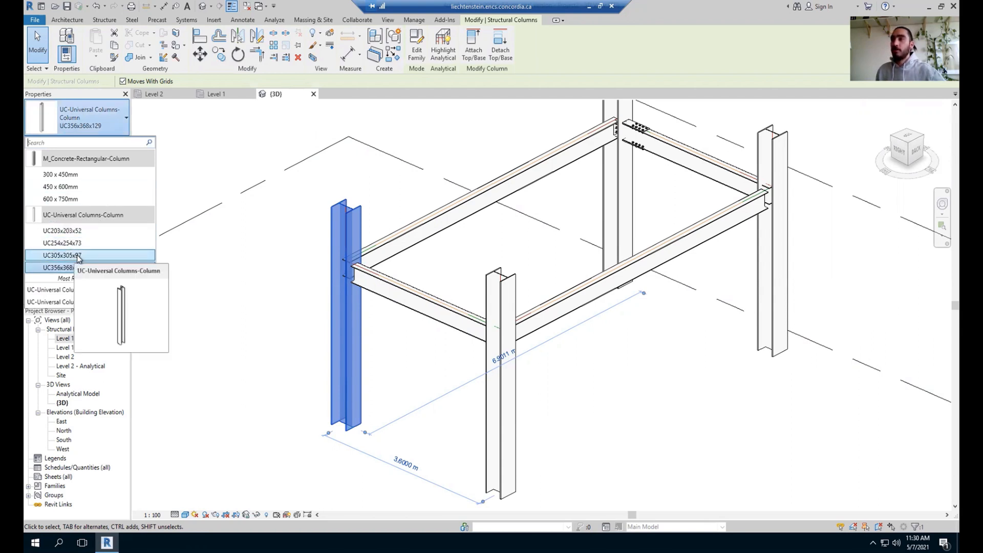
click(313, 273)
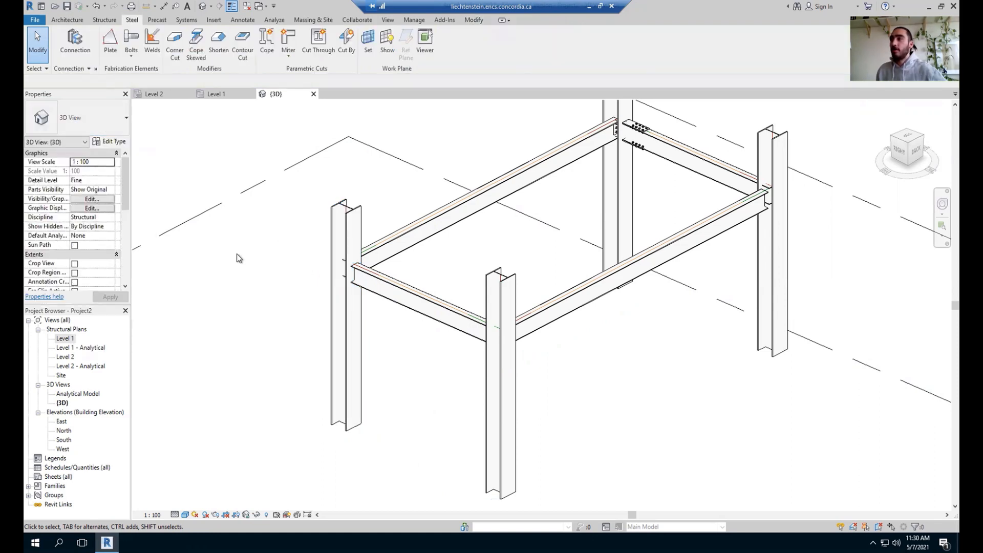
Start loading a structural column family and browse to the Structural Columns > Steel folder of the English metric library
click(104, 19)
click(106, 42)
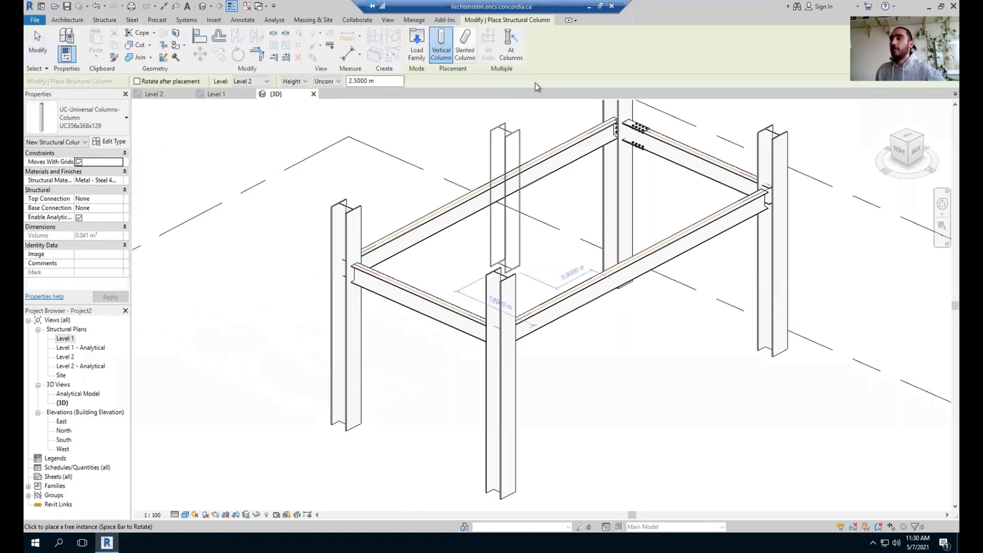
click(417, 46)
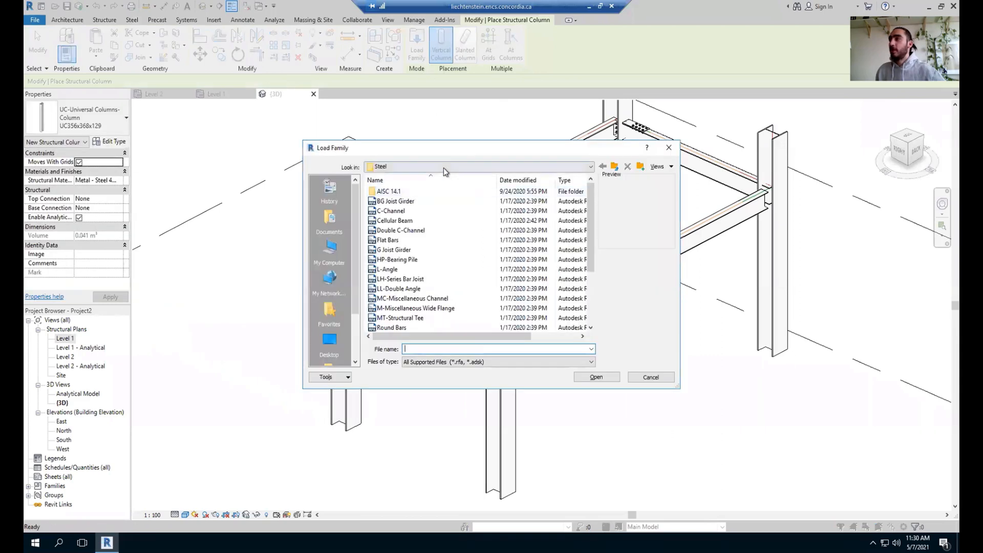
click(482, 167)
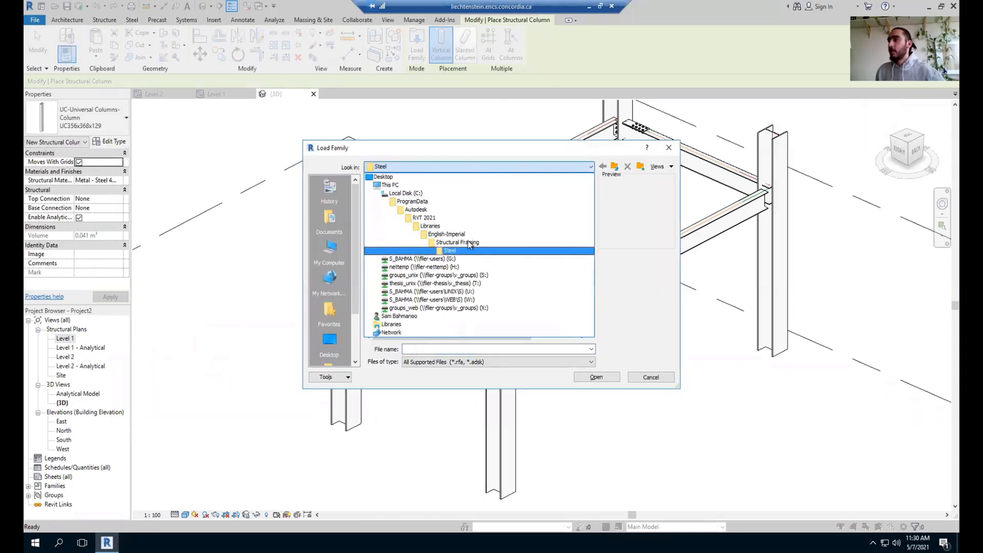
click(434, 226)
double_click(400, 212)
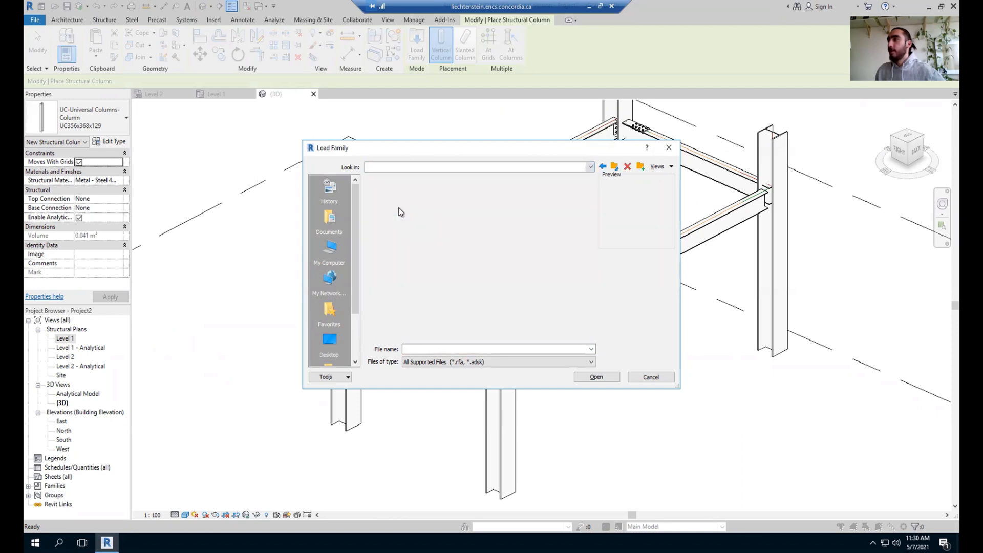
scroll(435, 231, down, 7)
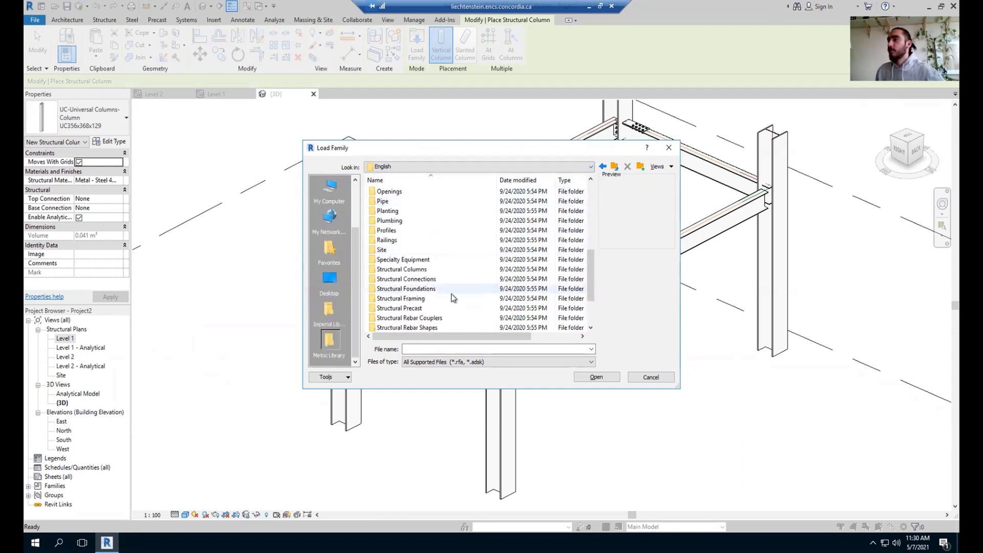
double_click(410, 269)
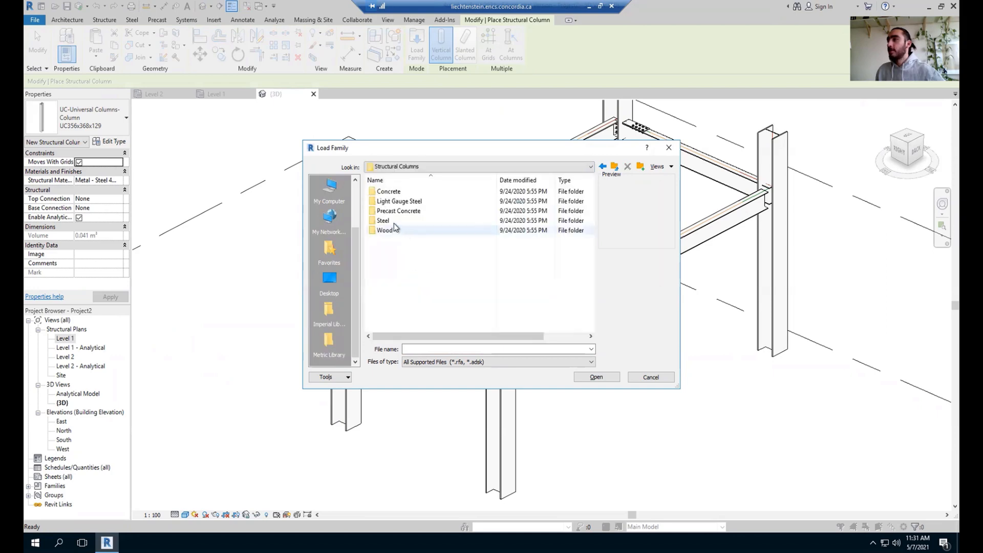
click(402, 222)
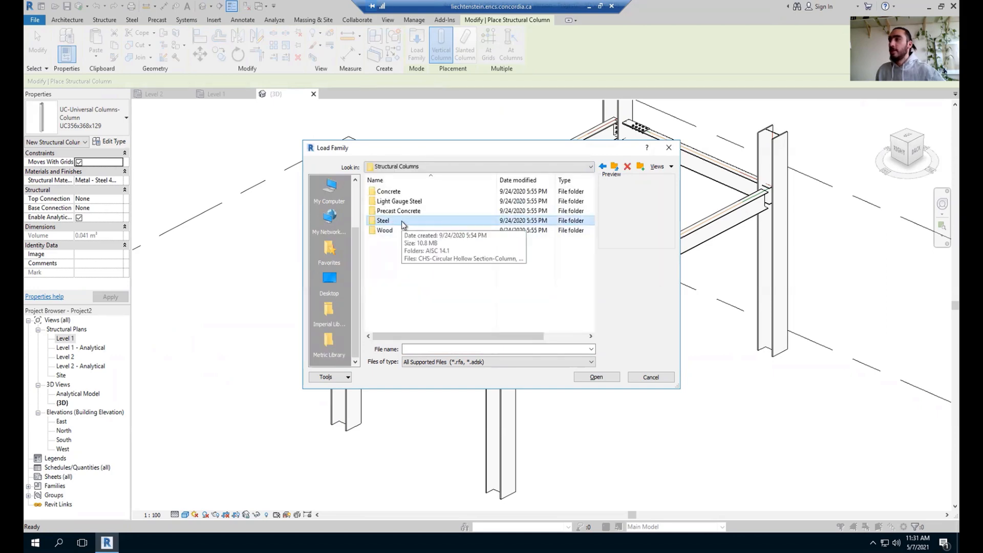
double_click(402, 222)
Load all types of the M_W-Wide Flange-Column family, from W1100X499 to W100X19.3, without placing a column
scroll(435, 242, down, 5)
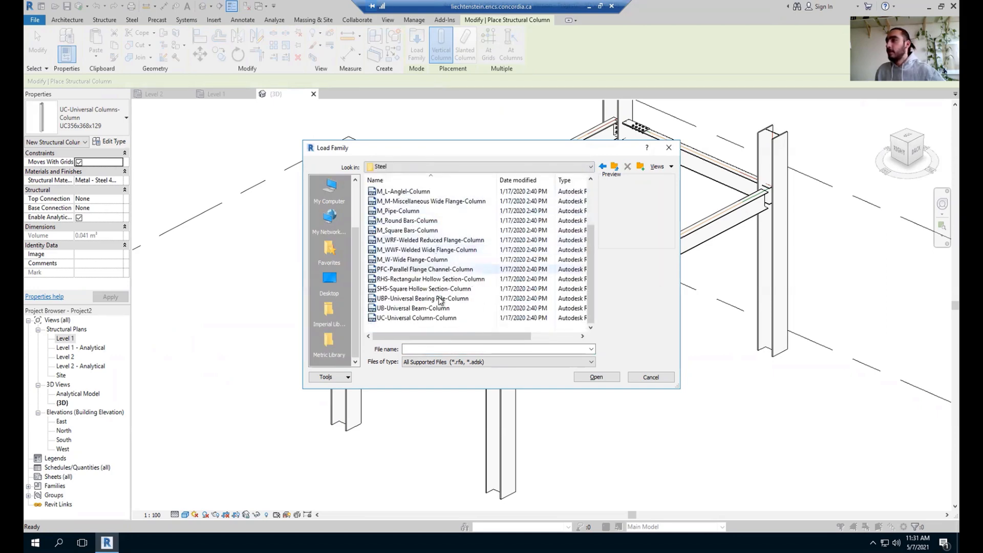
click(424, 260)
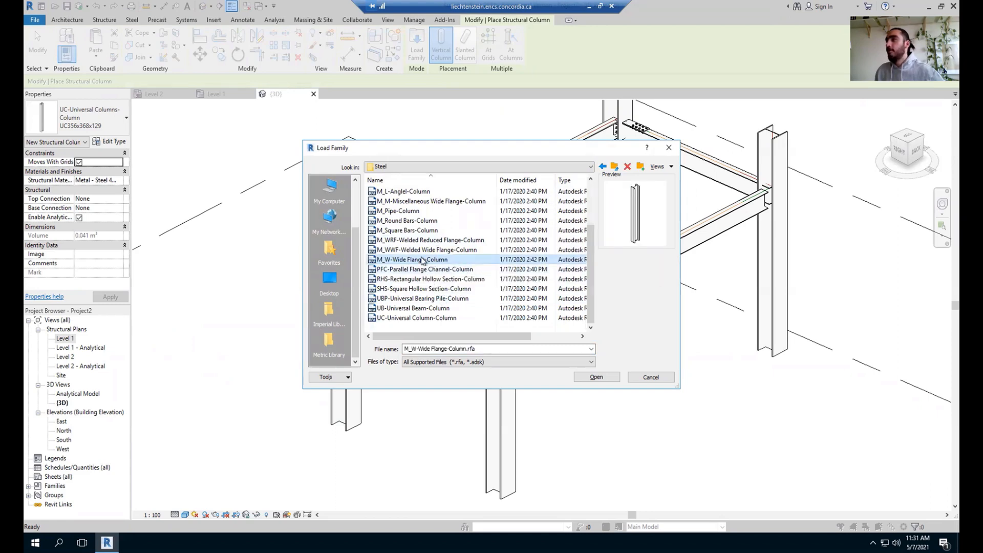
click(608, 377)
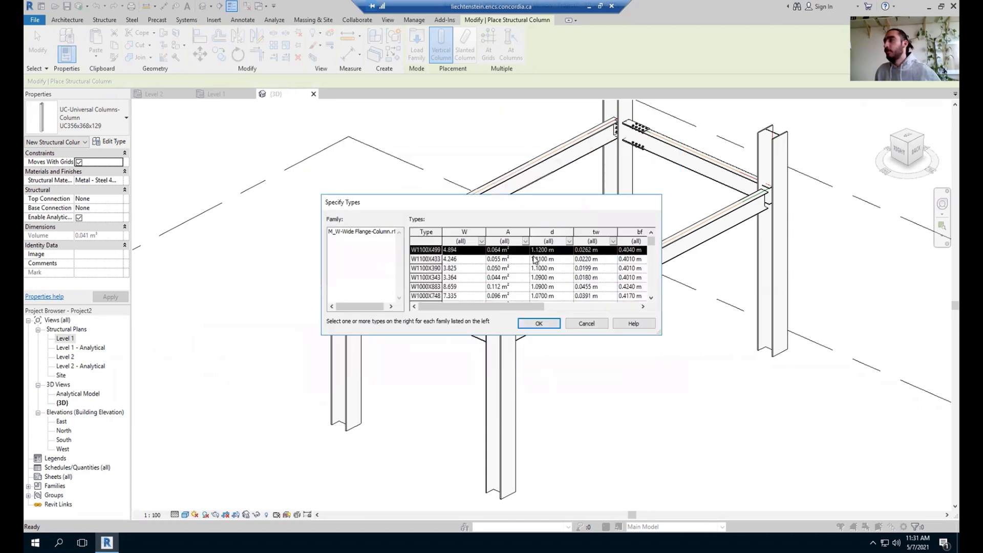
scroll(662, 295, down, 2)
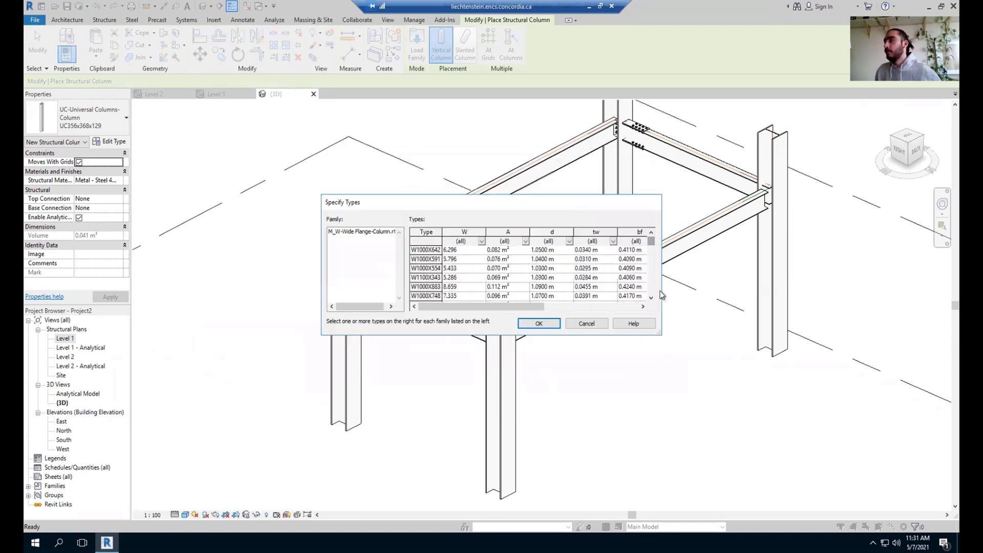
scroll(653, 287, down, 10)
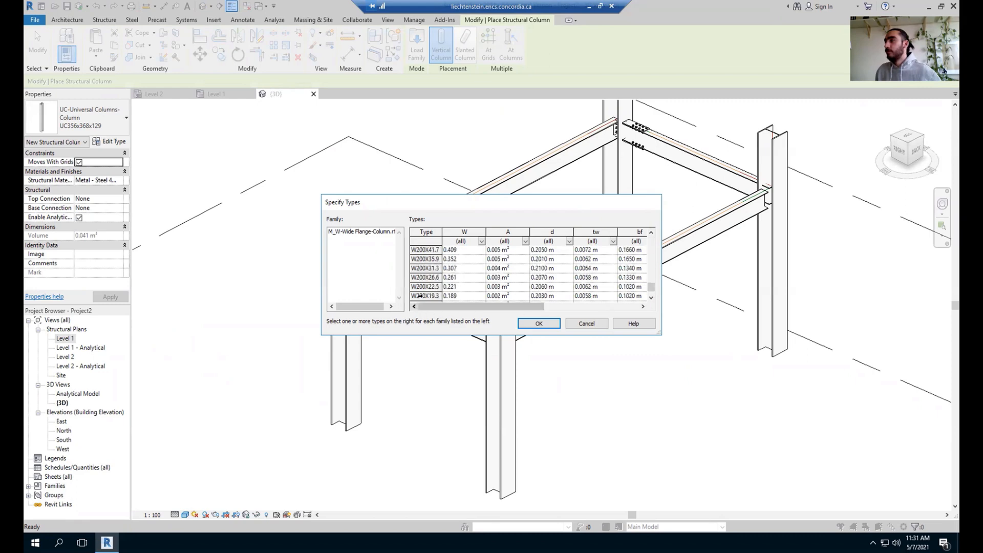
shift+click(594, 295)
scroll(653, 295, down, 4)
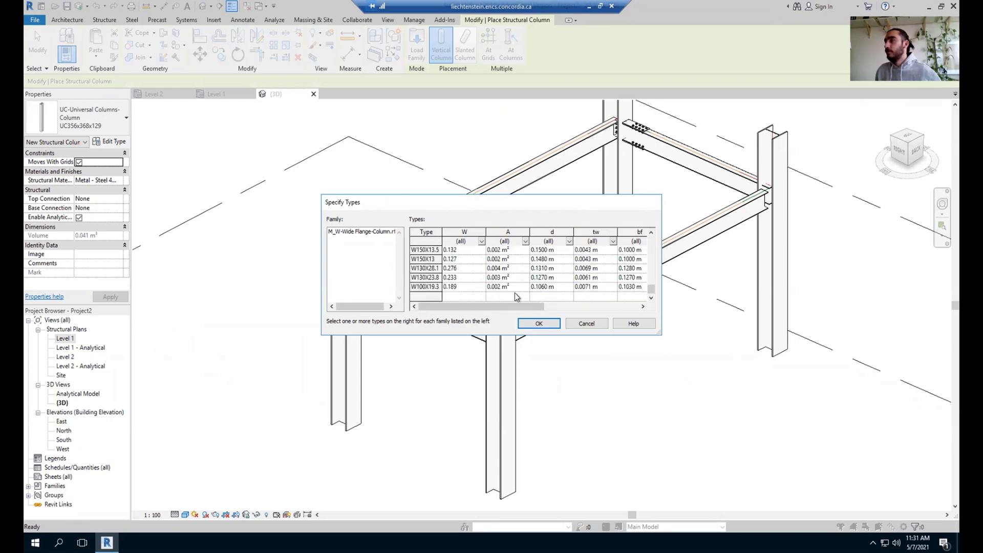
shift+click(434, 287)
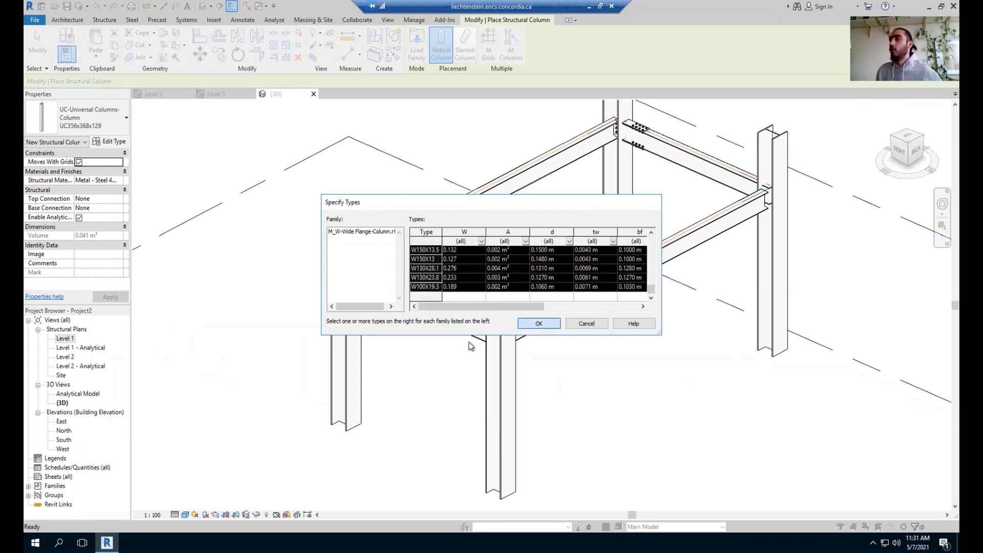
key(Return)
click(510, 290)
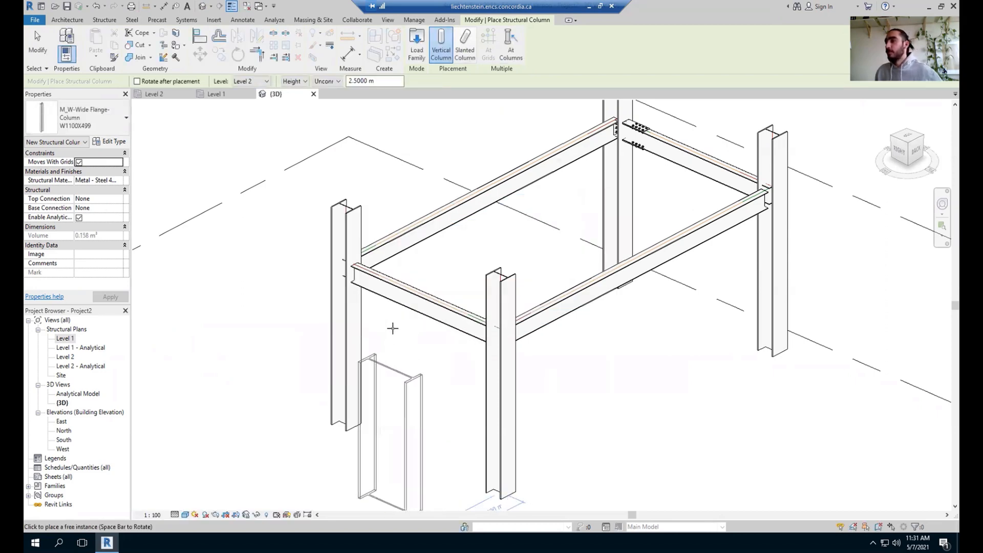
key(Escape)
key(Escape)
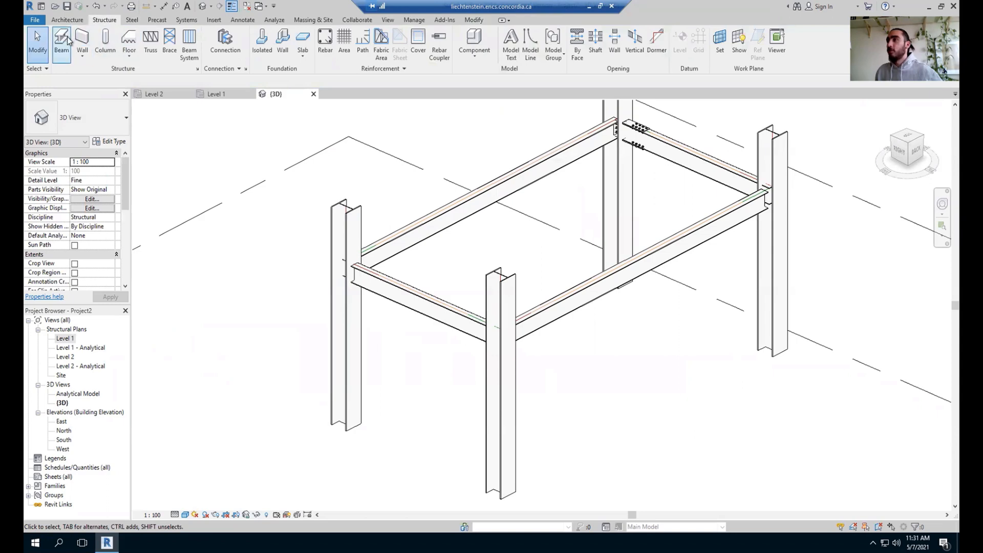
Start loading a beam family and browse to the Structural Framing > Steel folder of the English library
click(70, 42)
click(416, 49)
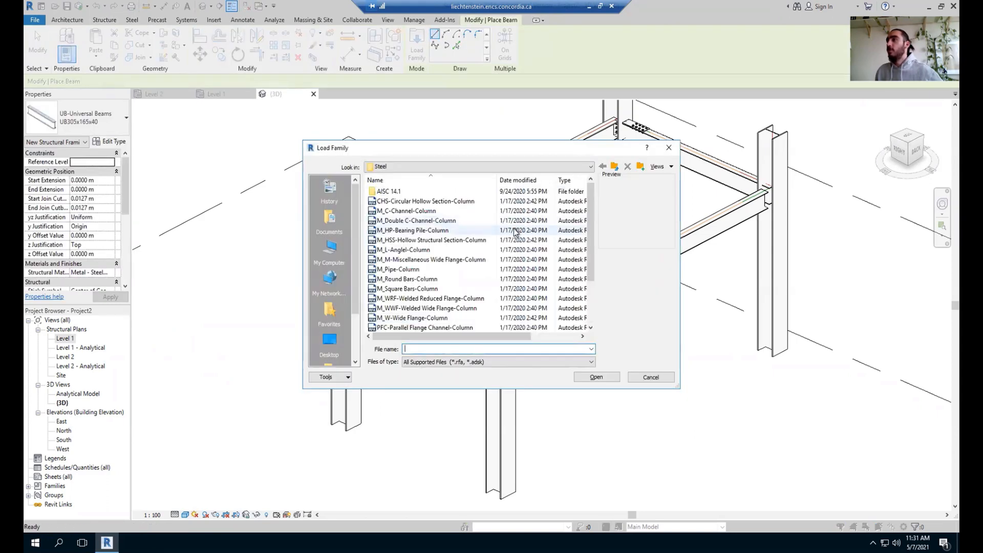
click(560, 168)
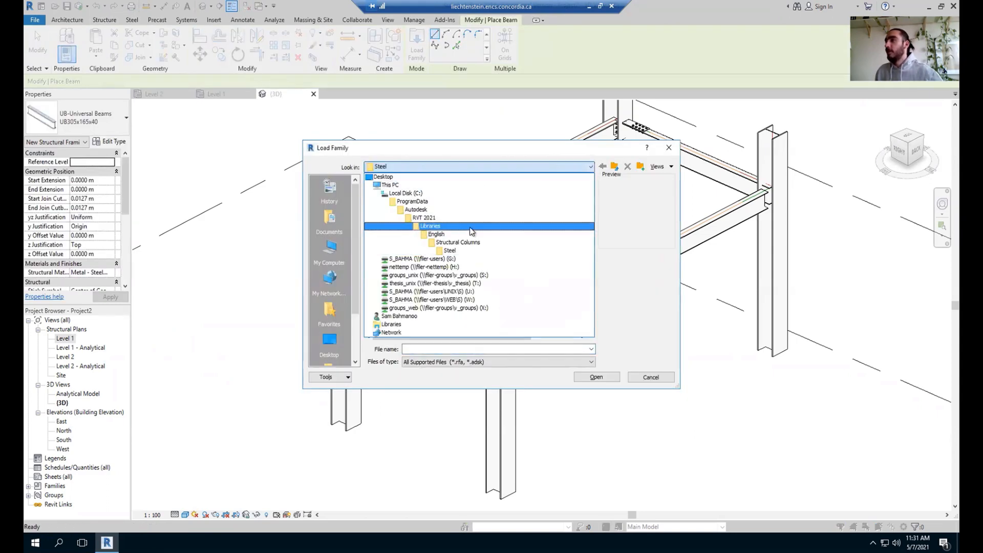
click(453, 235)
scroll(419, 281, down, 6)
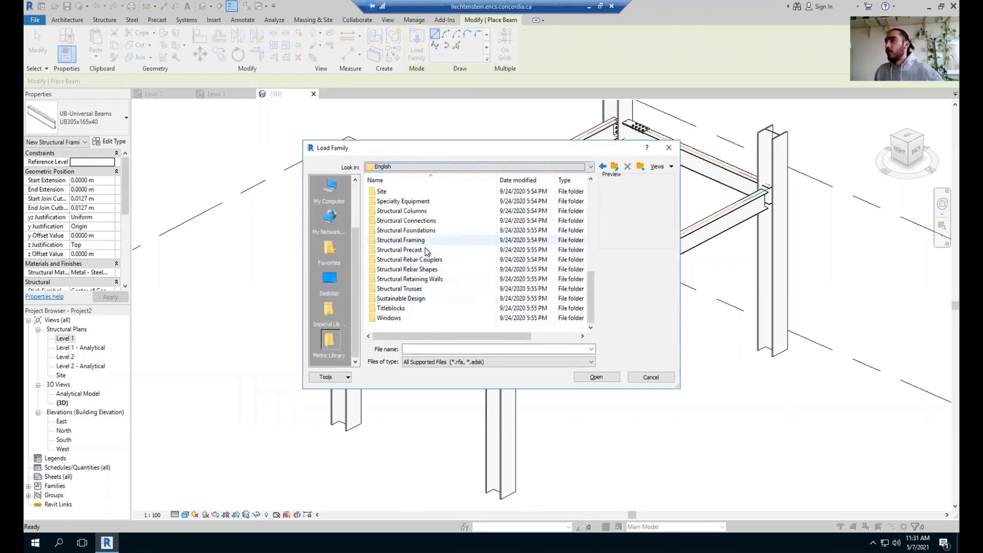
double_click(430, 240)
double_click(389, 221)
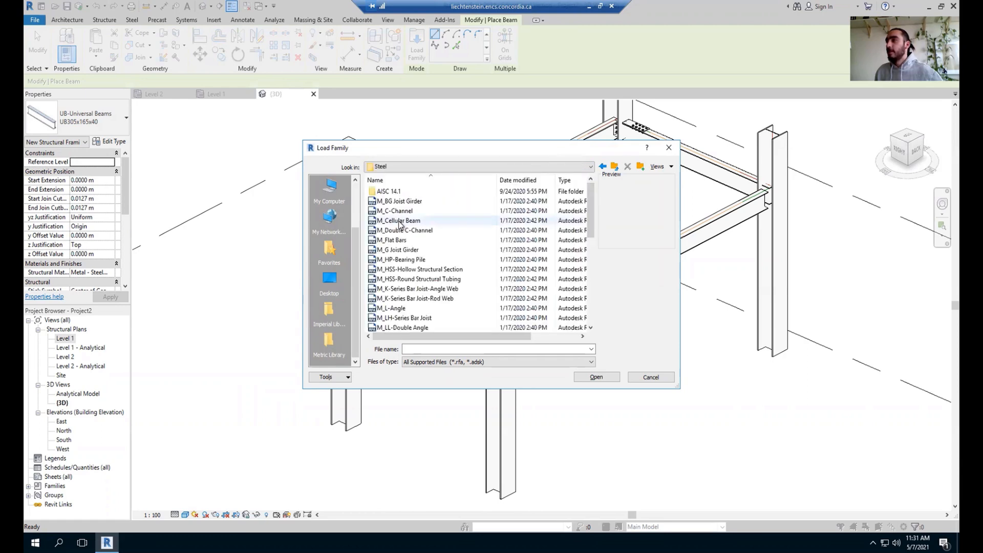
Open the M_W-Wide Flange beam family from the Steel folder for loading
scroll(432, 270, down, 2)
scroll(430, 277, down, 2)
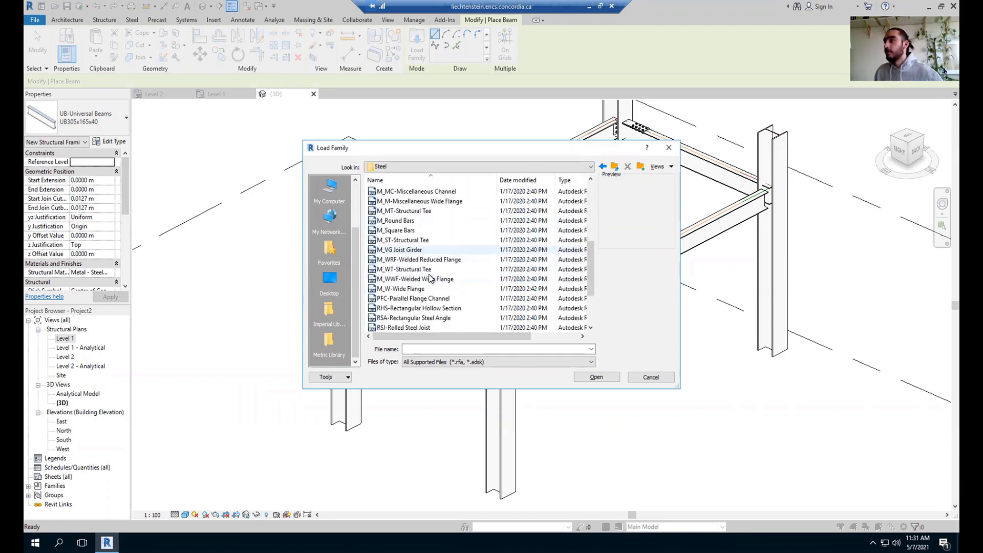
click(410, 269)
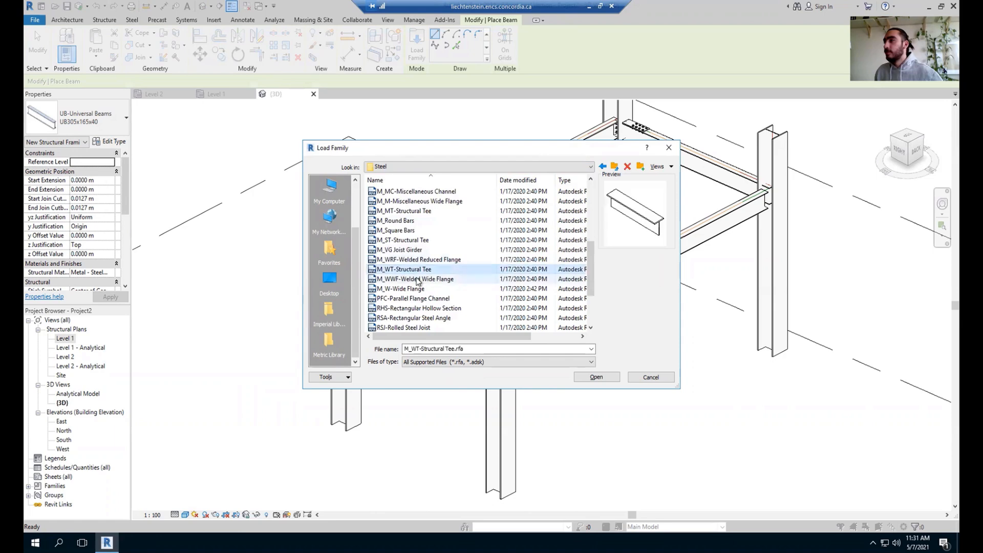
click(417, 279)
click(419, 289)
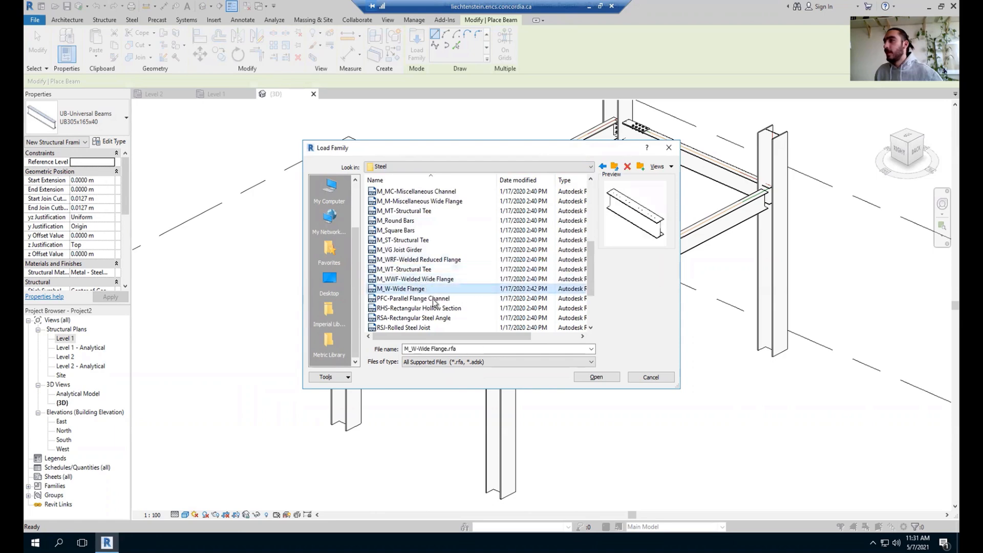
click(597, 377)
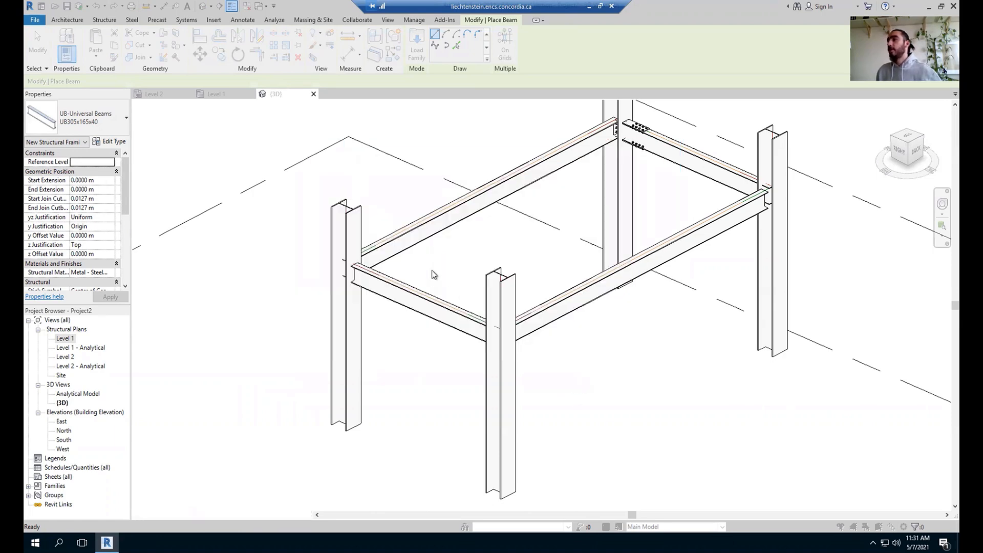
Load all types of the wide flange beam family, from W1100X499 to W100X19.3, without placing a beam
click(426, 250)
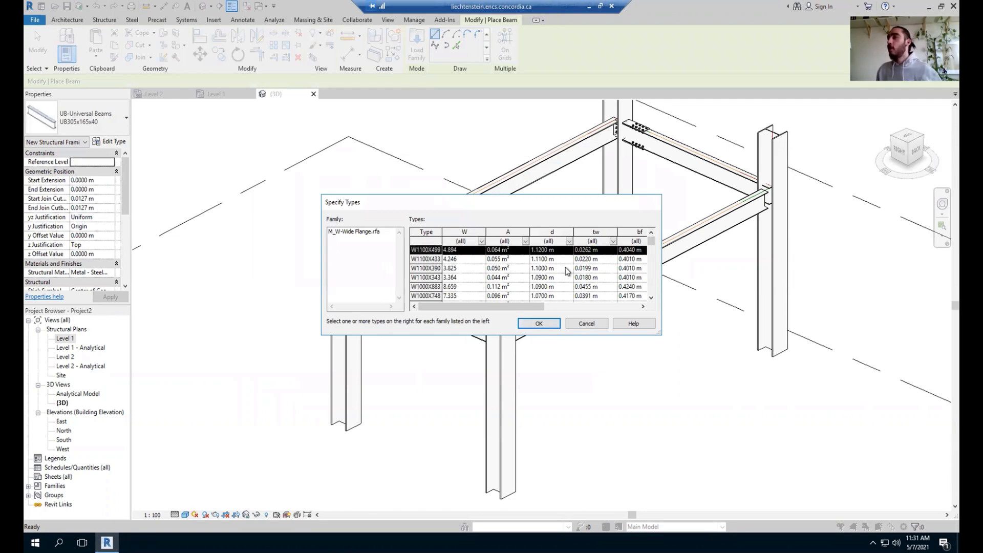
drag(652, 242, 651, 303)
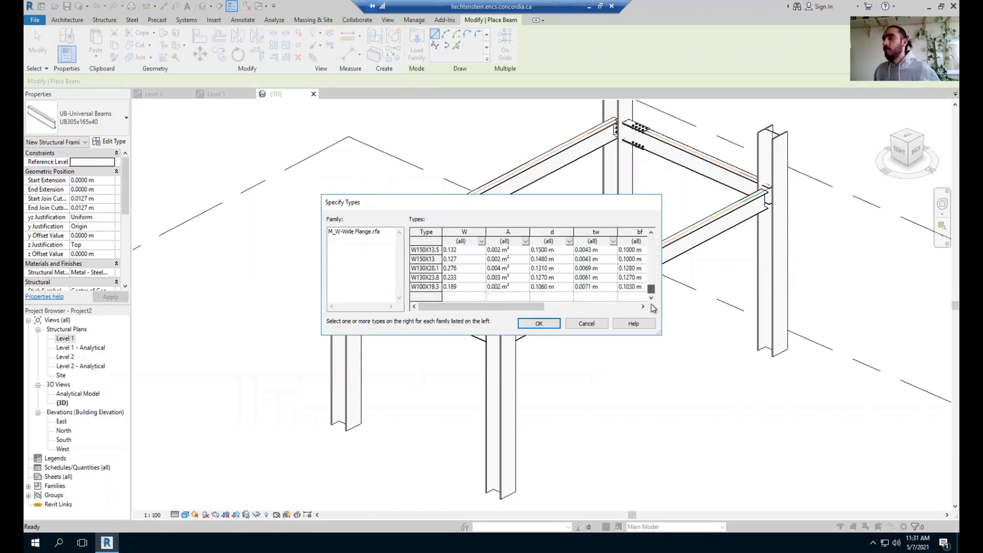
shift+click(428, 287)
click(539, 324)
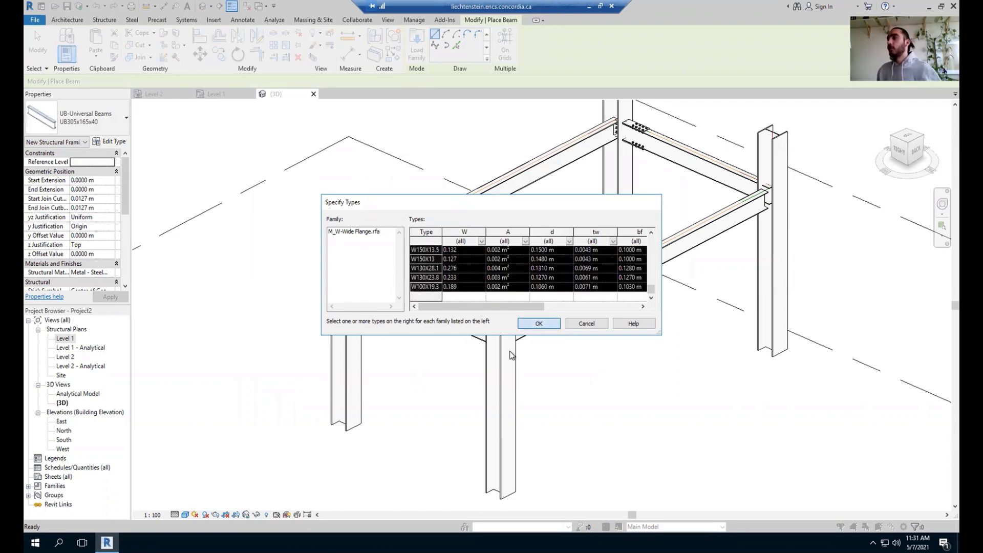
click(571, 287)
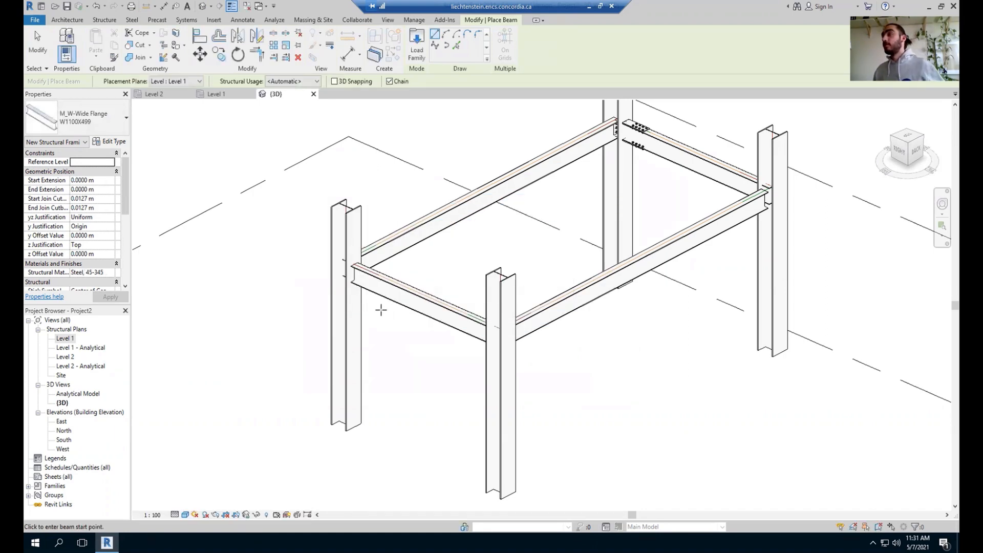
key(Escape)
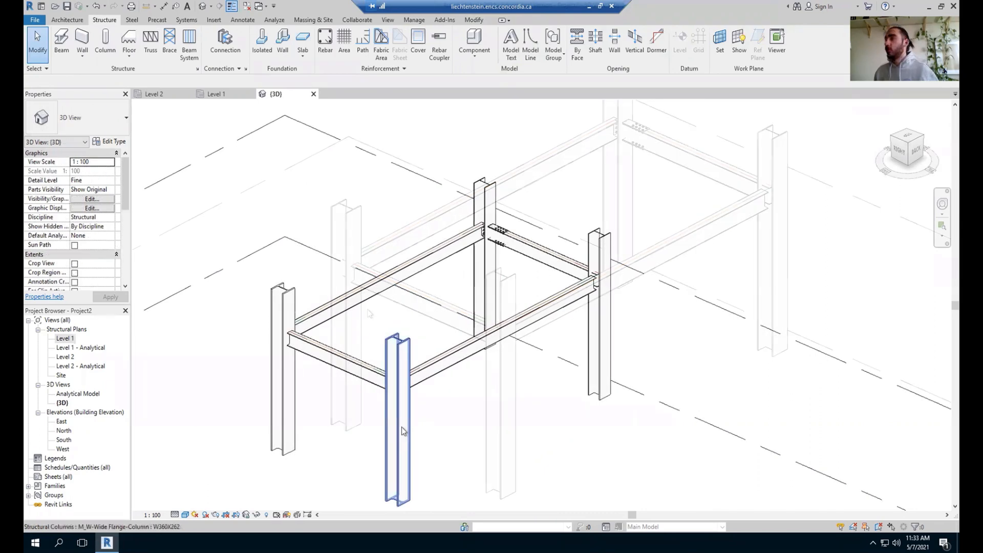
Check the section types of the two front columns and of the short beam between them
click(401, 431)
ctrl+click(285, 377)
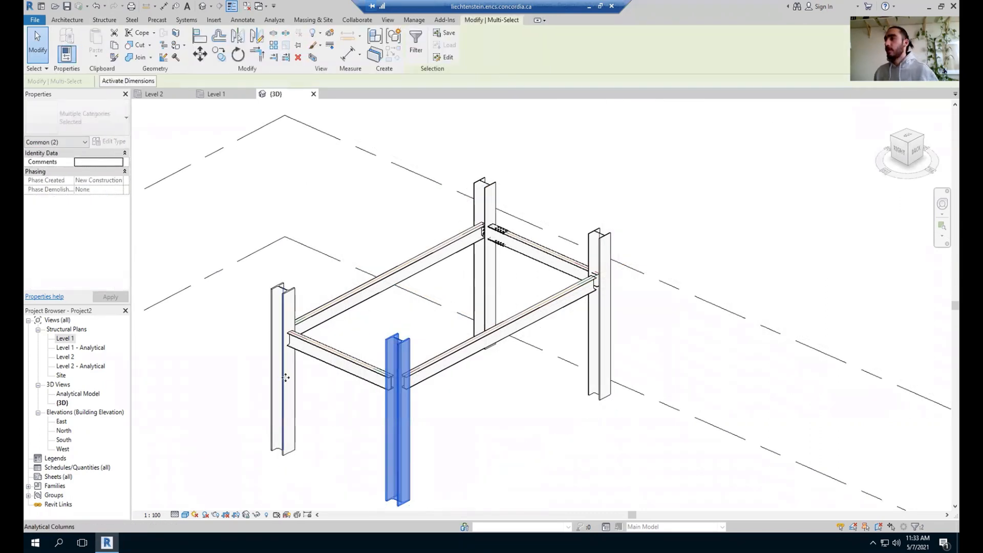
key(Escape)
click(285, 379)
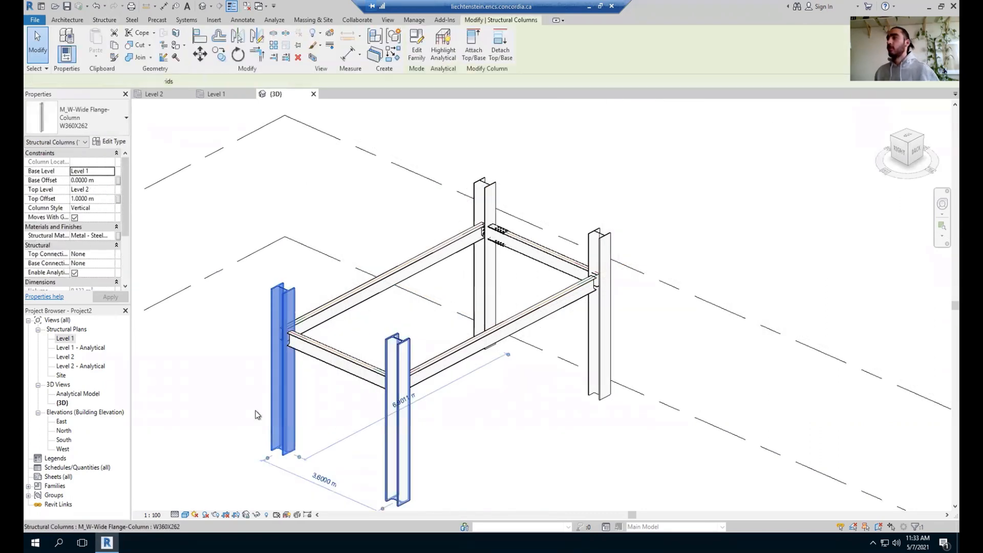
ctrl+click(397, 420)
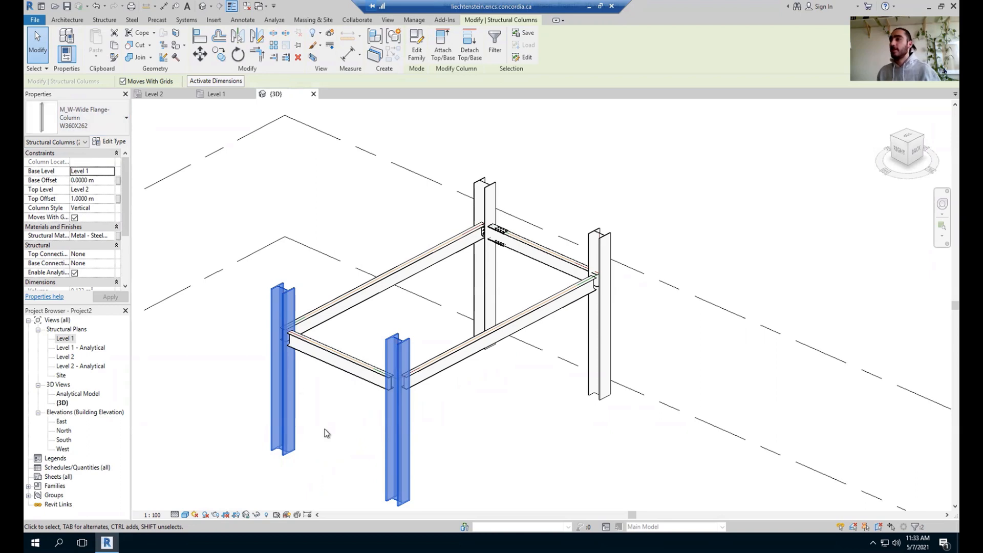
click(336, 369)
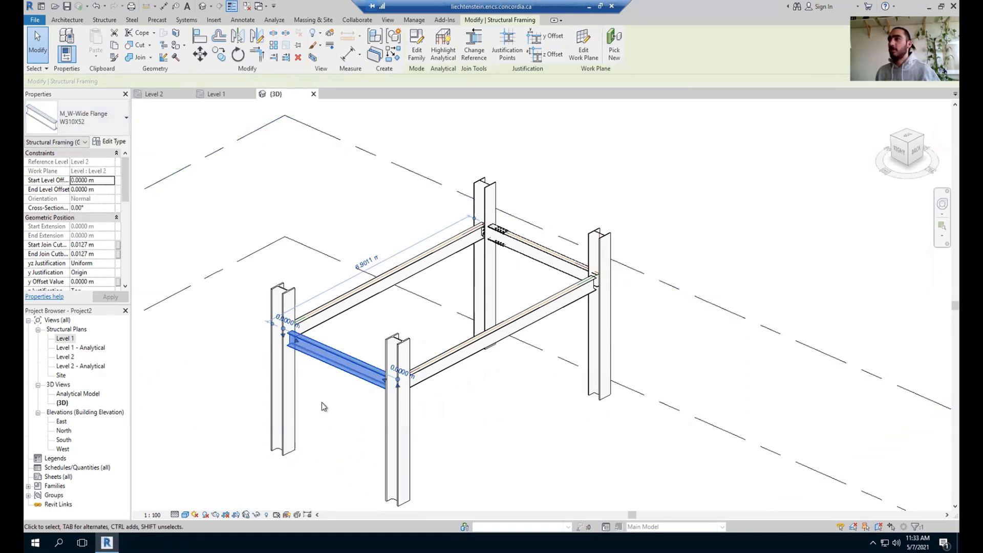
click(339, 430)
scroll(412, 382, up, 4)
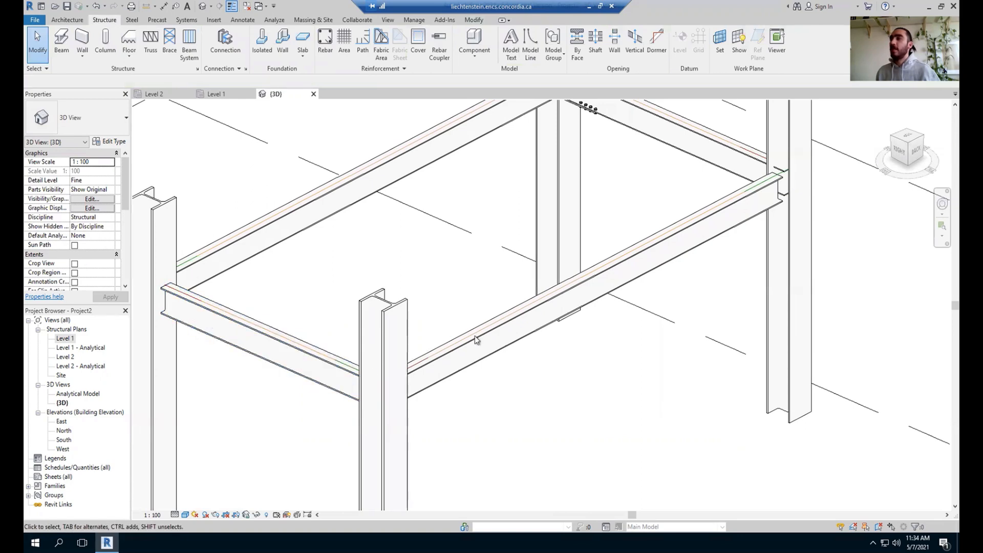
scroll(304, 244, down, 5)
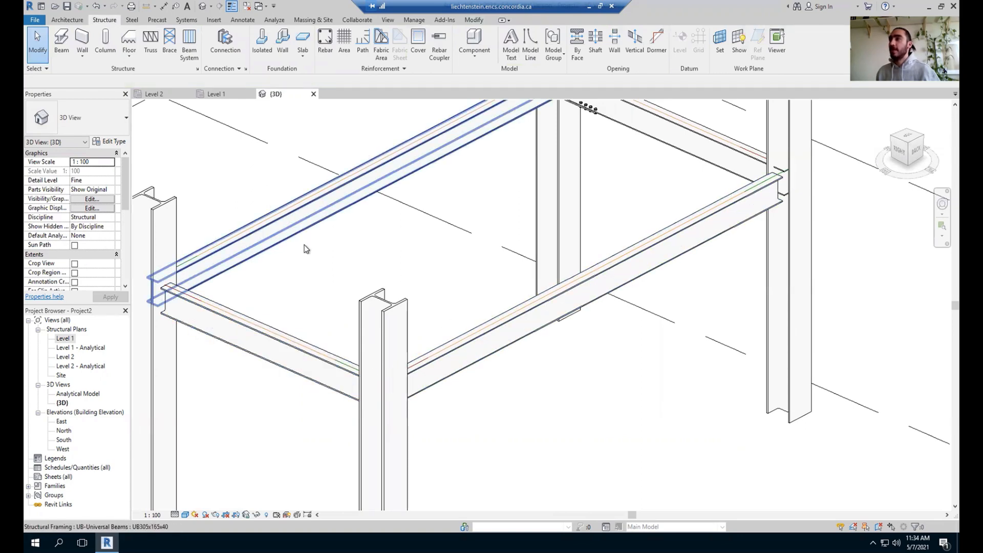
Match the type of the short front W310X52 beam onto both long side beams and check their section types
click(263, 324)
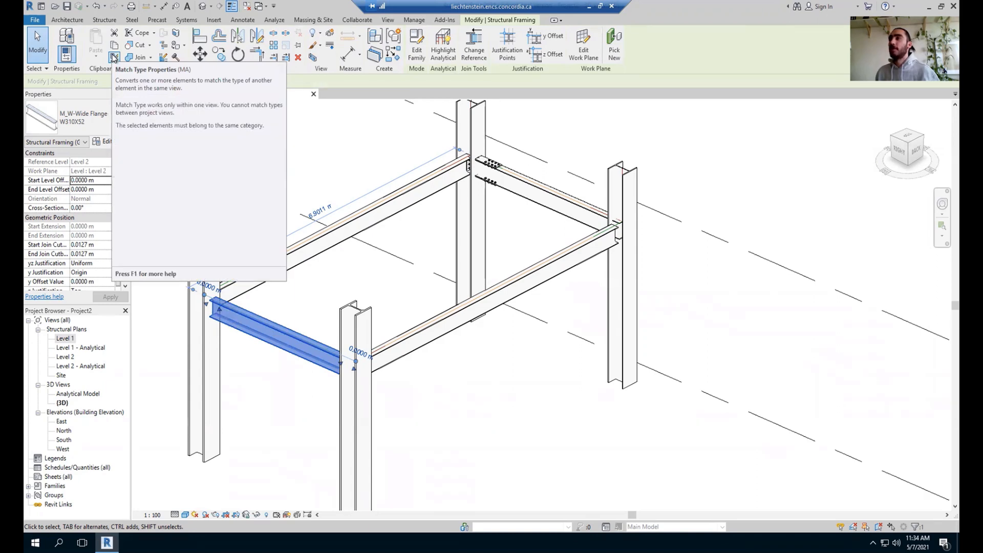
click(114, 58)
click(254, 323)
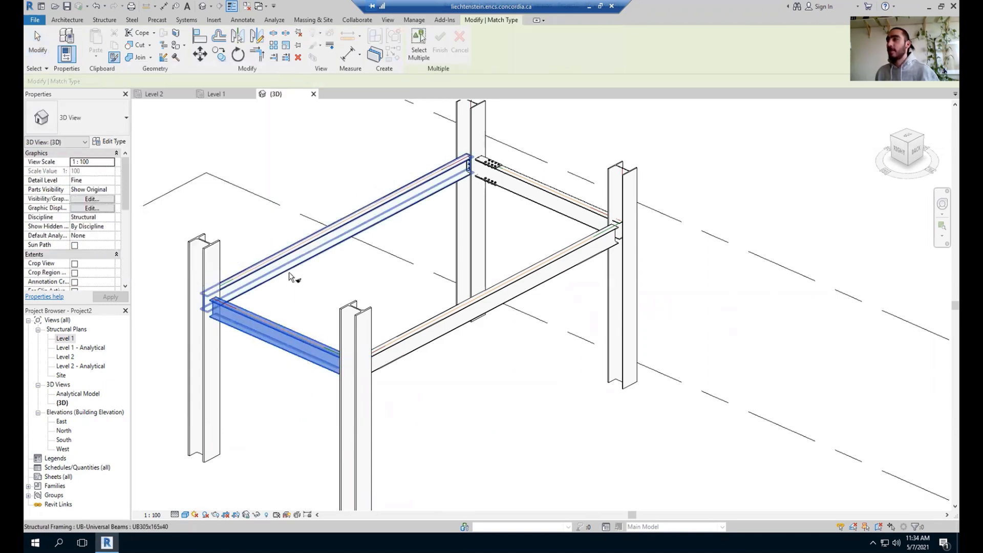
click(411, 362)
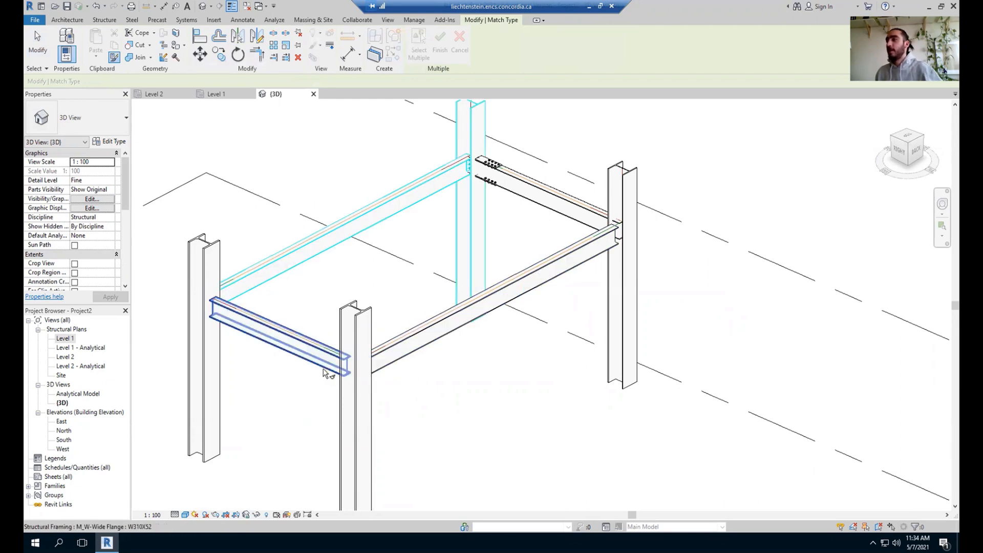
click(326, 372)
key(Escape)
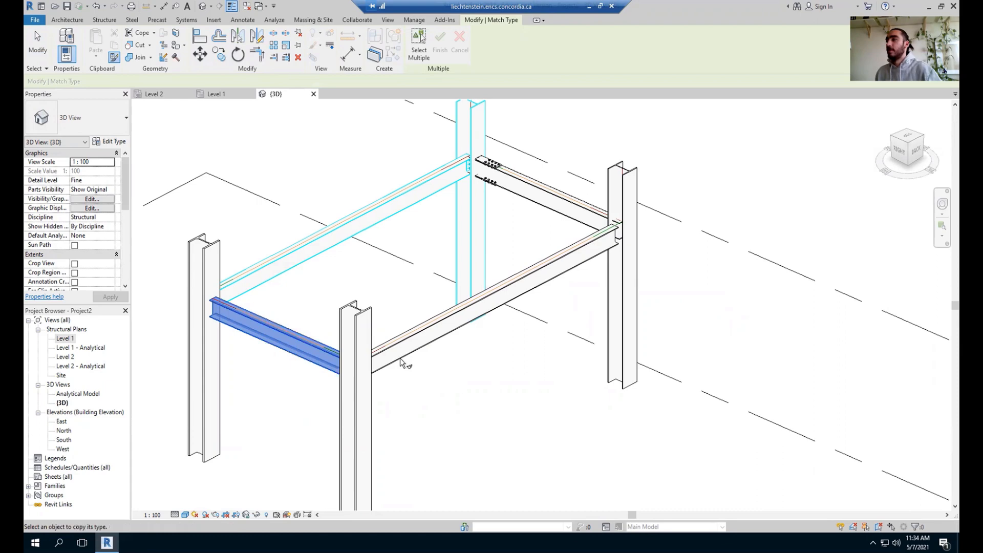
key(Escape)
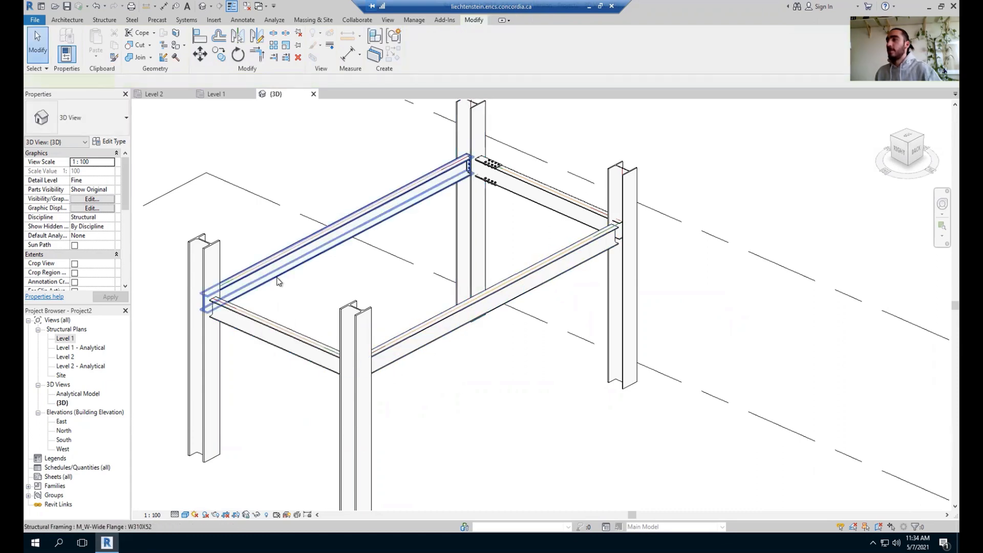
click(277, 282)
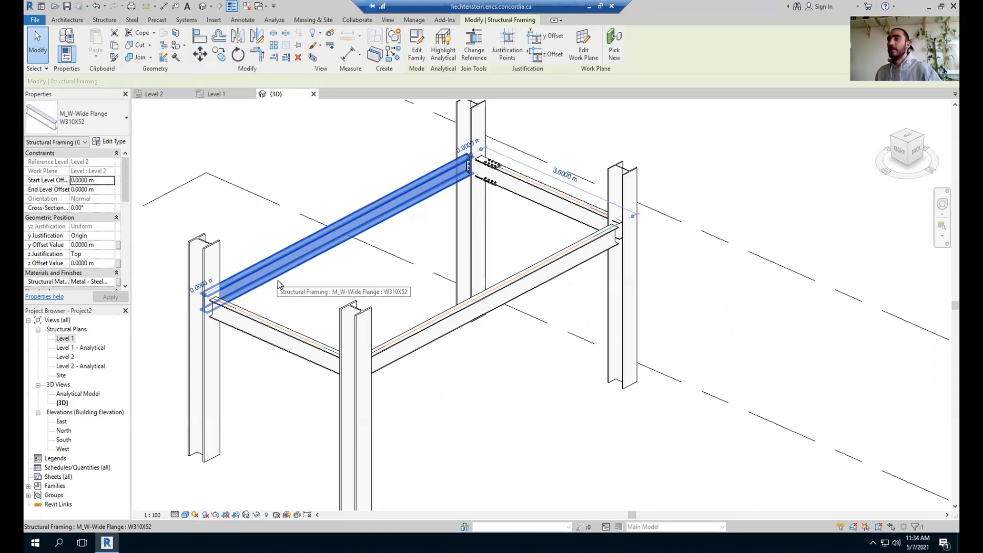
key(Escape)
click(438, 347)
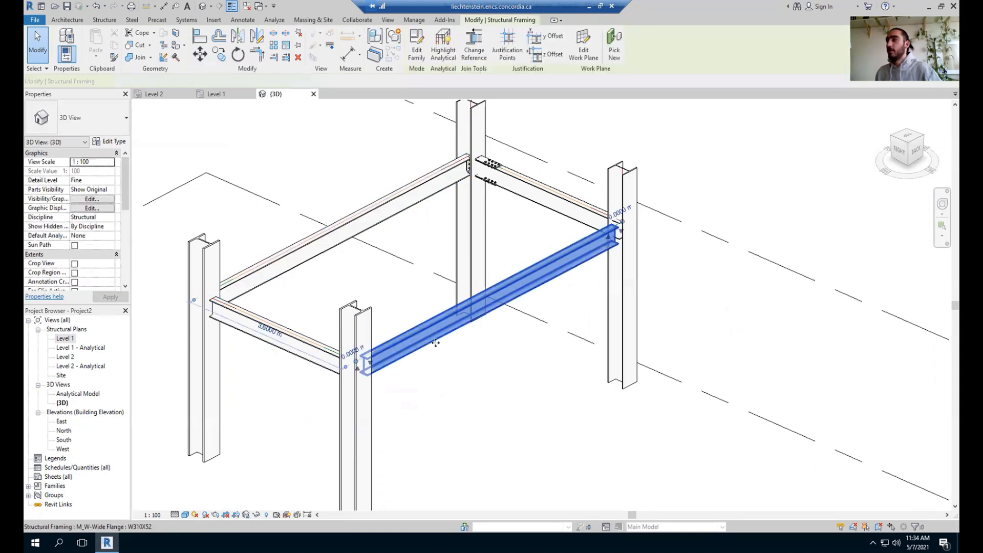
key(Escape)
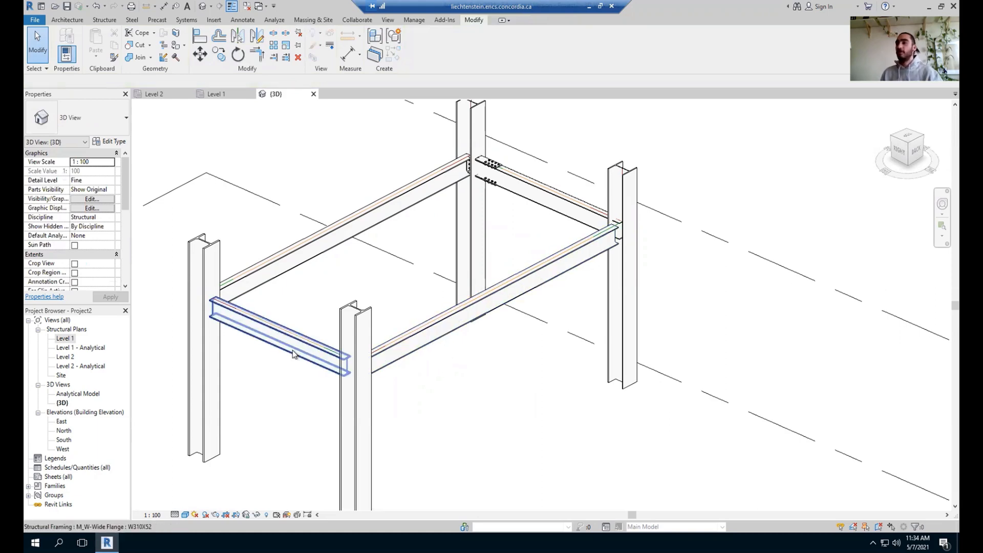
Add a structural connection between the short front beam and the front-left column
scroll(269, 340, up, 3)
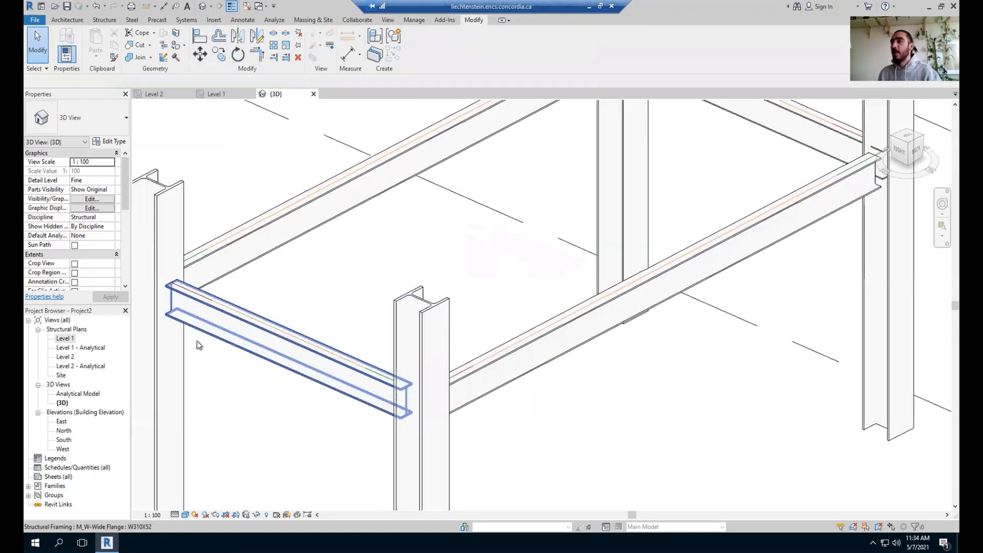
scroll(266, 336, down, 5)
click(260, 330)
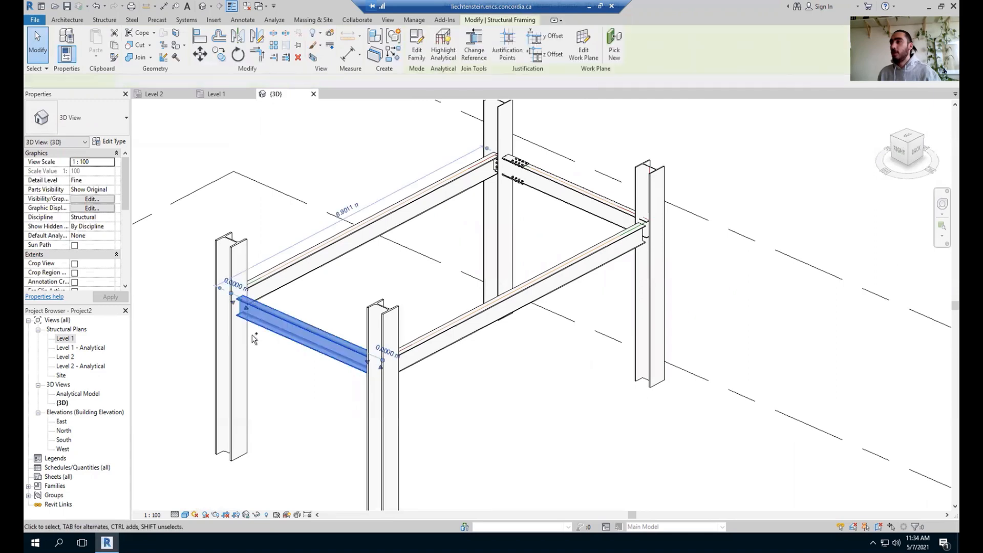
ctrl+click(247, 339)
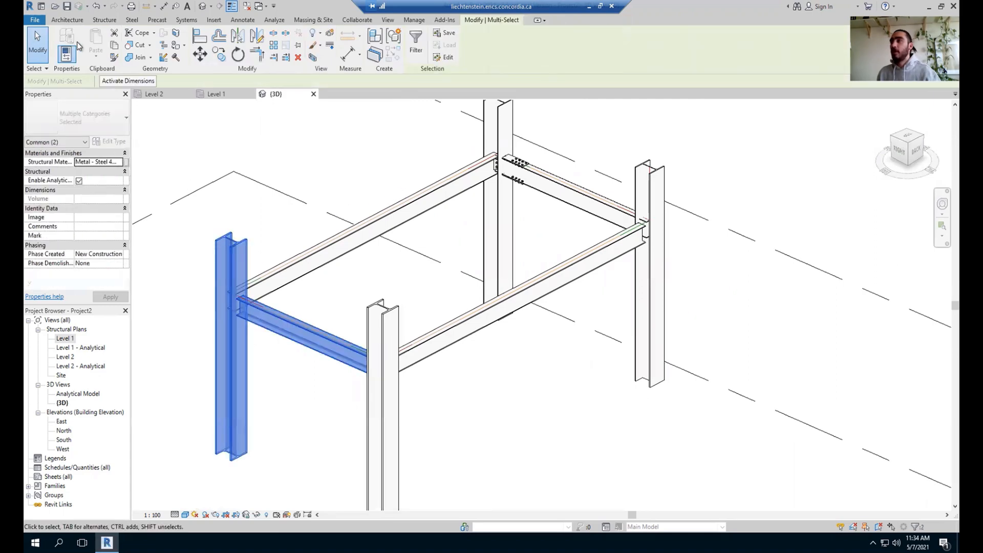
click(135, 21)
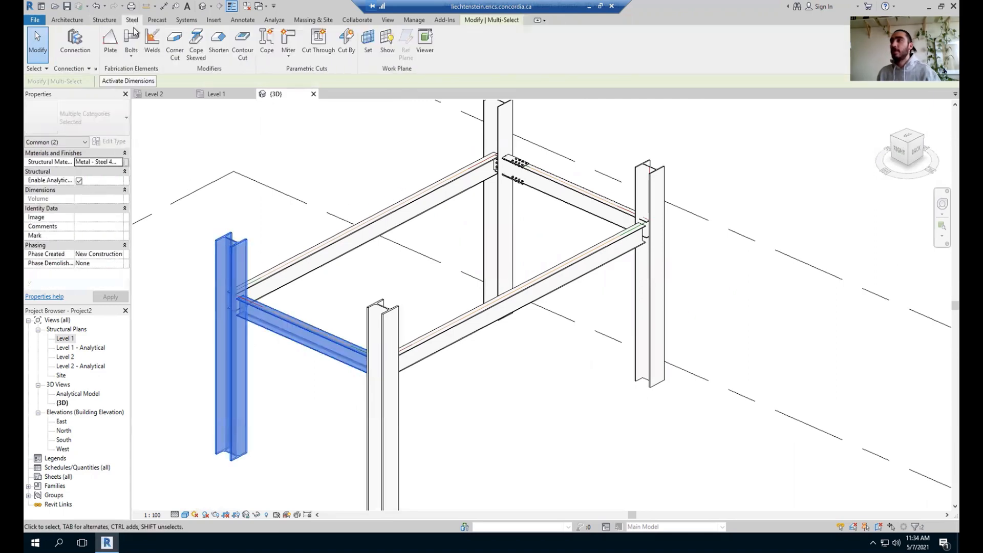
click(75, 41)
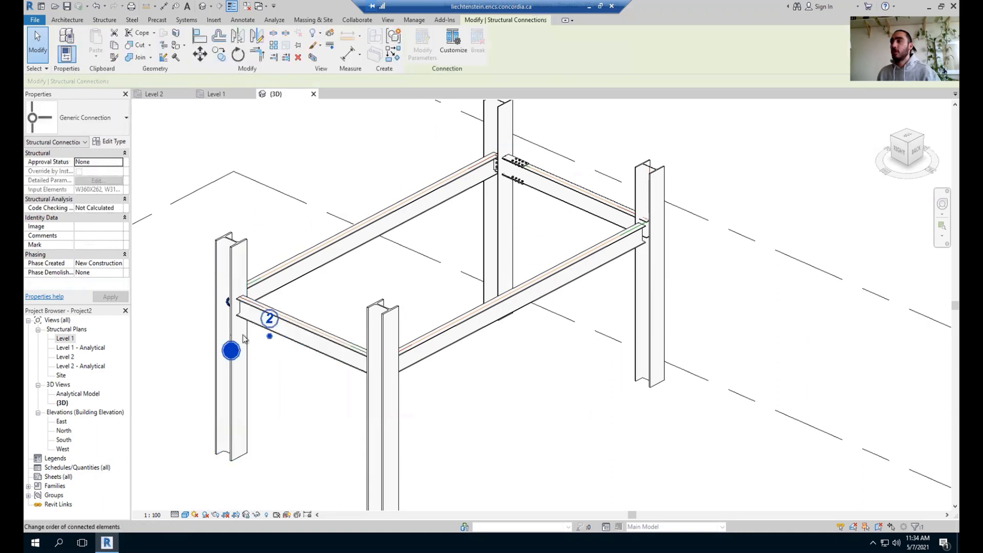
Change the type of the new connection at the front-left column to Clip angle
scroll(272, 402, up, 4)
drag(170, 223, 288, 353)
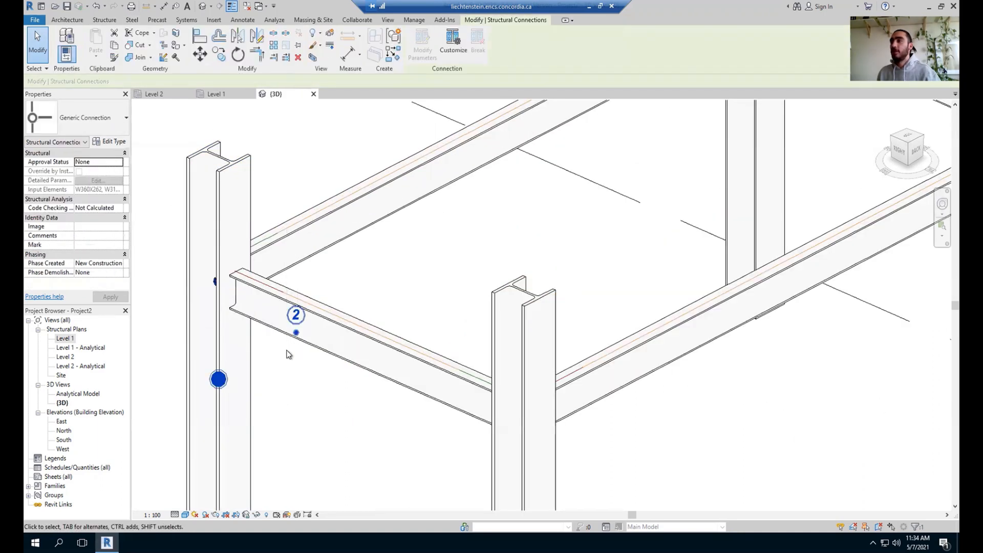
click(107, 118)
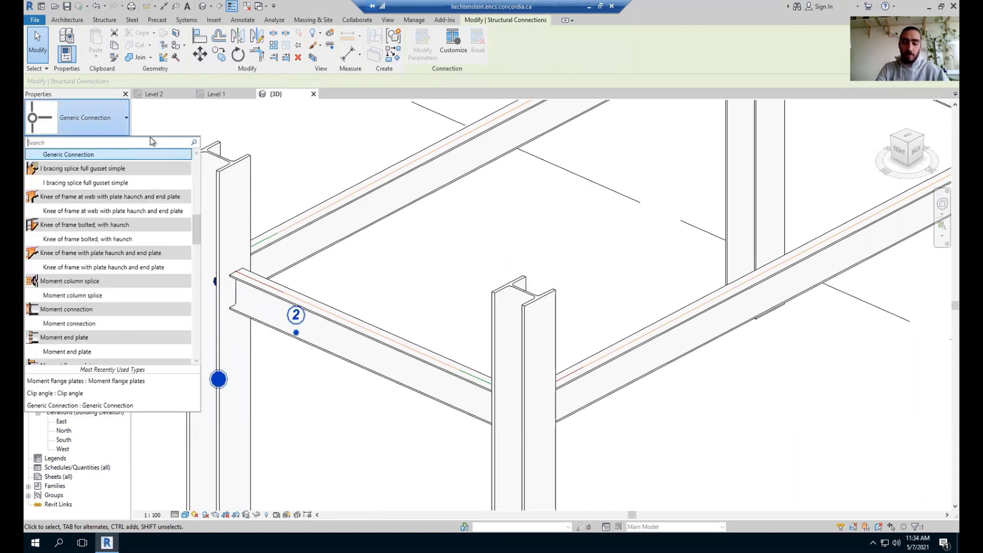
text(cli)
text(p)
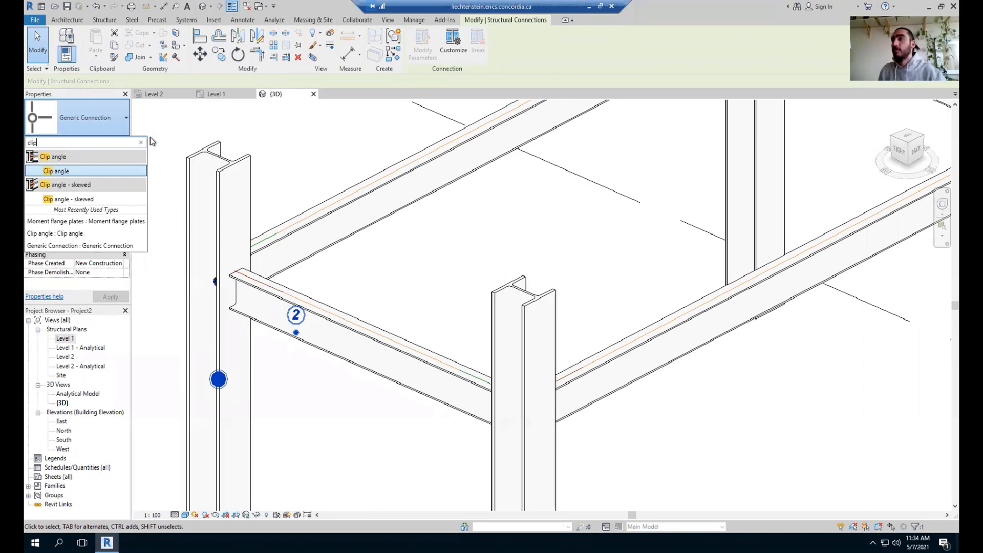
click(62, 172)
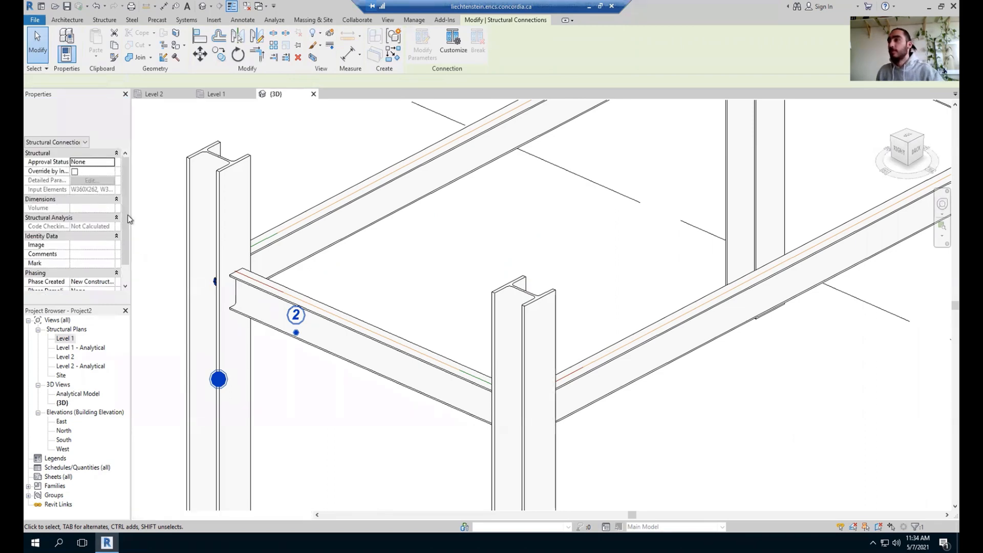
click(258, 277)
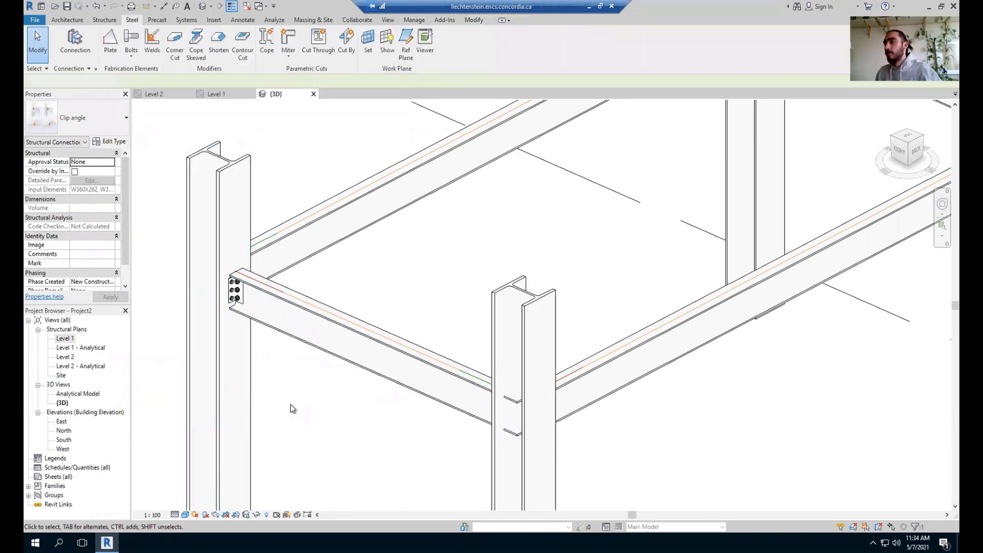
Examine the clip angle and its bolts at the front-left column close up and from another side
shift+middle_drag(290, 404, 318, 383)
scroll(260, 251, up, 4)
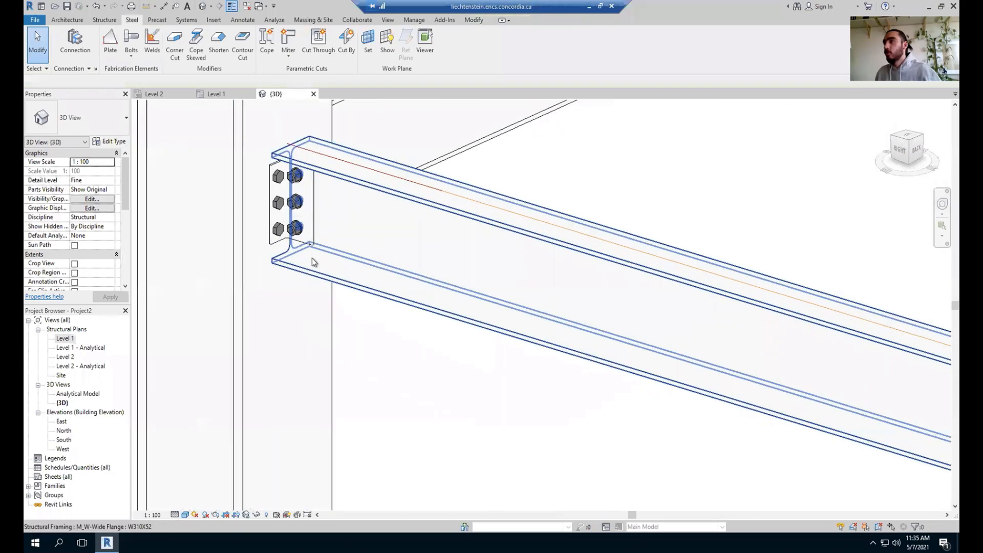
click(294, 231)
shift+middle_drag(499, 251, 335, 256)
mouse_move(408, 282)
shift+middle_down()
mouse_move(417, 285)
mouse_move(411, 294)
shift+middle_up()
click(519, 361)
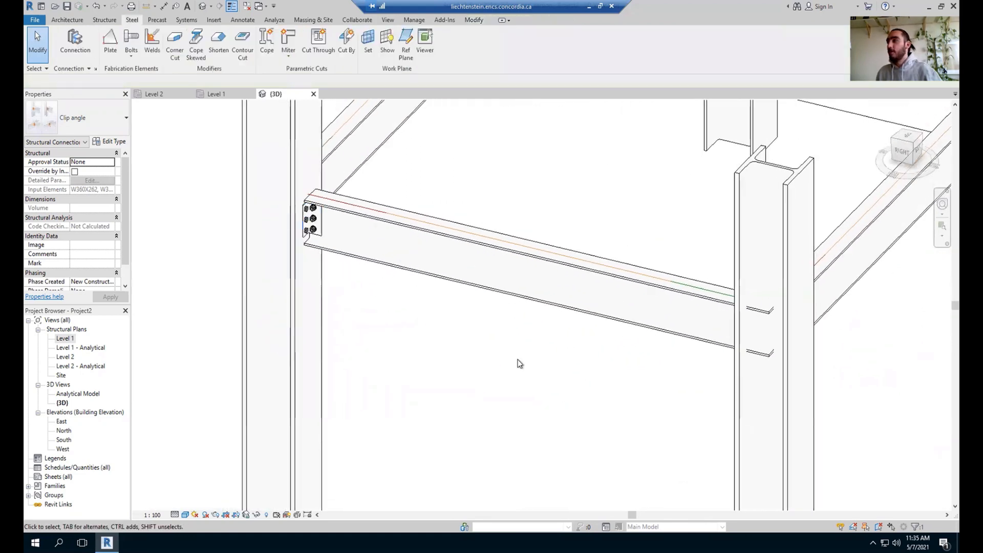
Add a structural connection between the short front beam and the front-right column
middle_drag(668, 387, 551, 357)
click(594, 312)
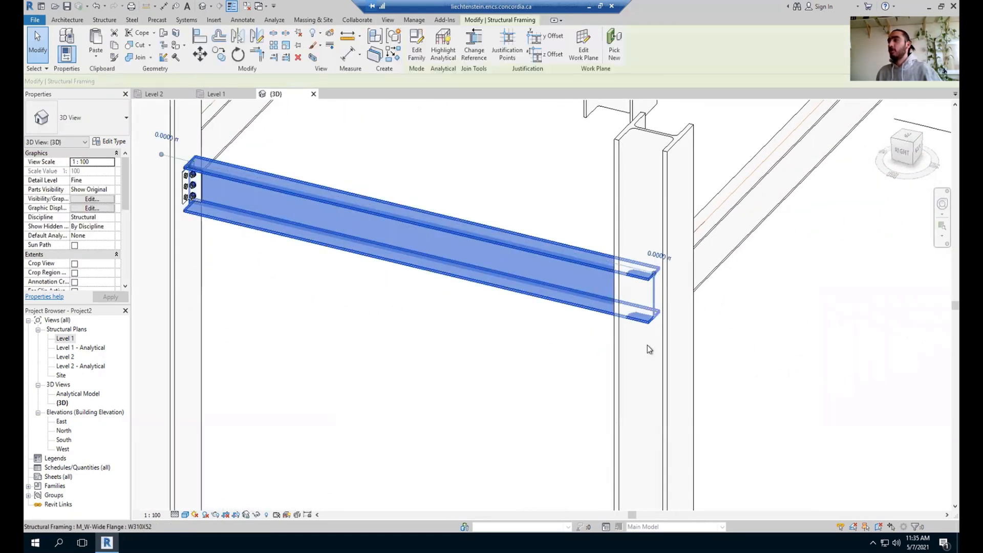
ctrl+click(611, 339)
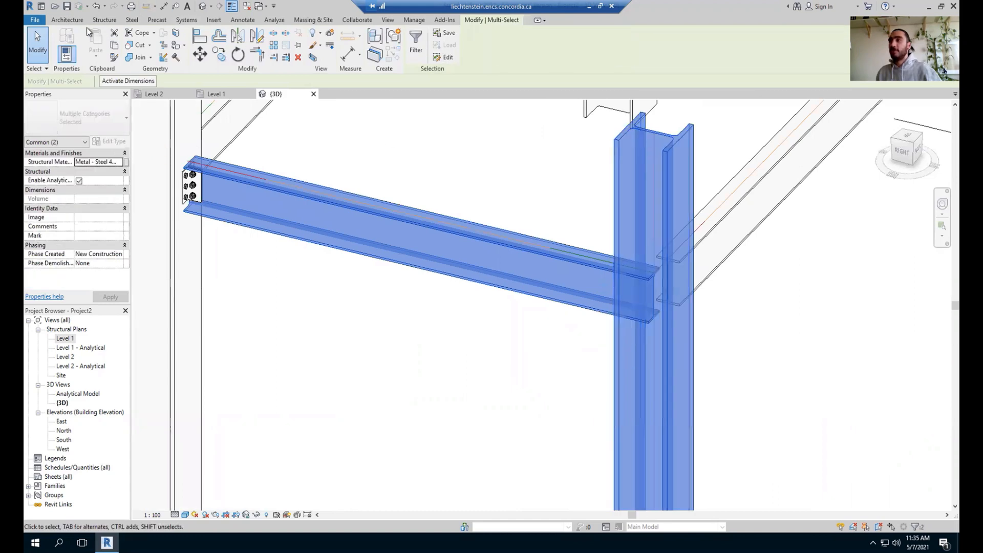
click(132, 20)
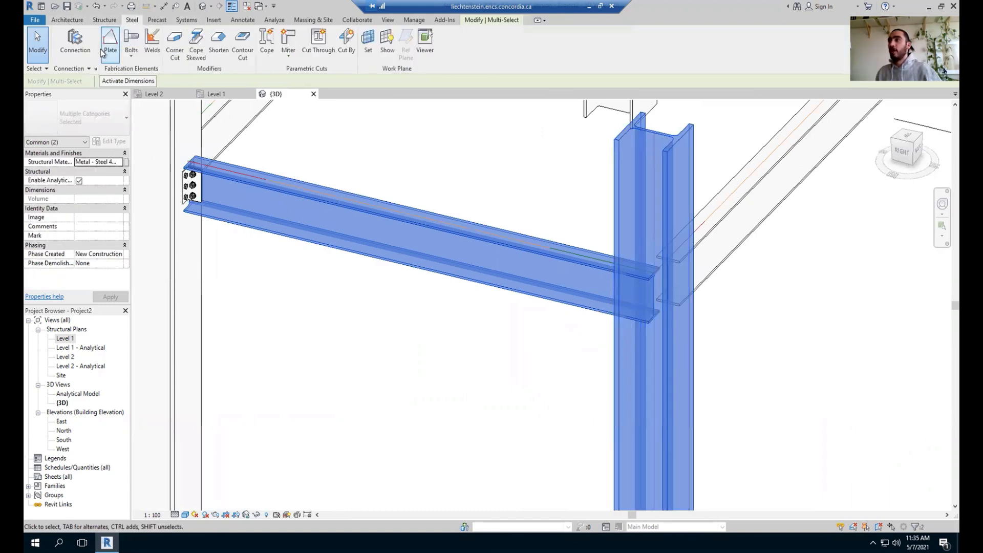
click(75, 41)
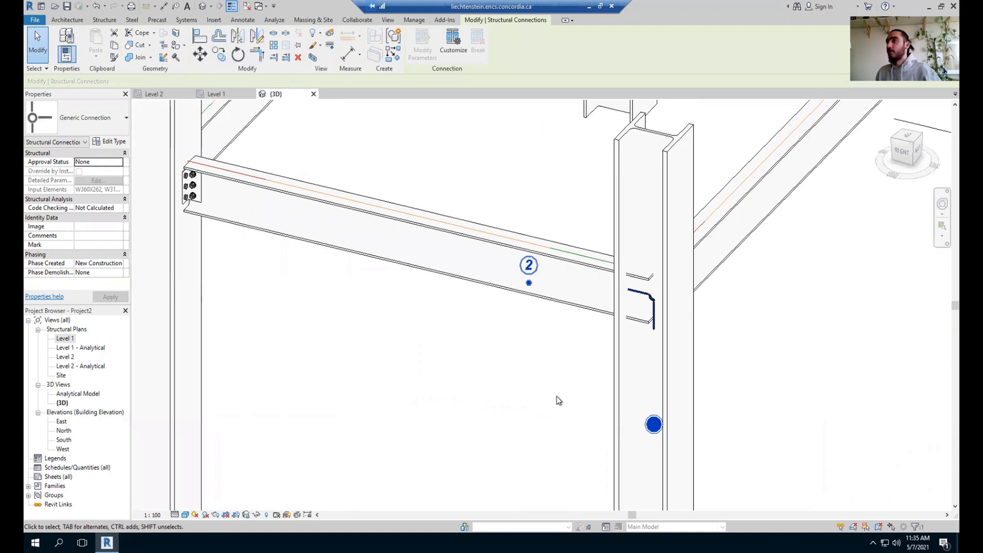
click(537, 358)
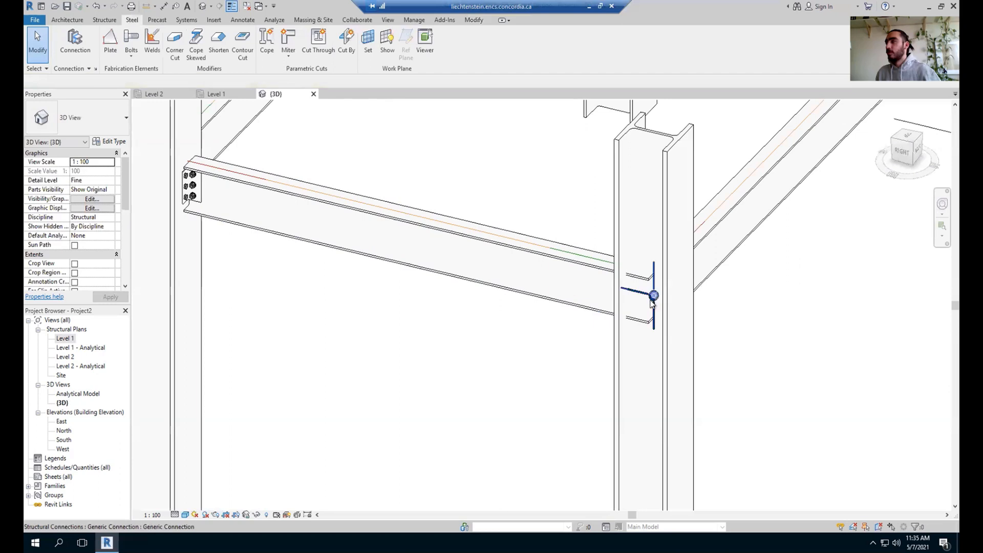
Change the type of the new connection at the front-right column to Moment flange plates
click(651, 302)
click(90, 116)
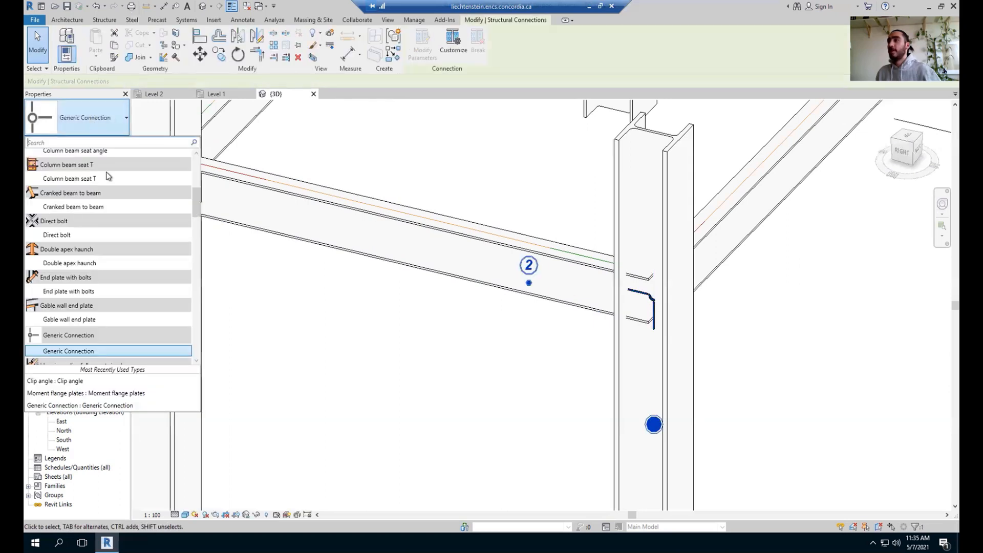
mouse_move(149, 179)
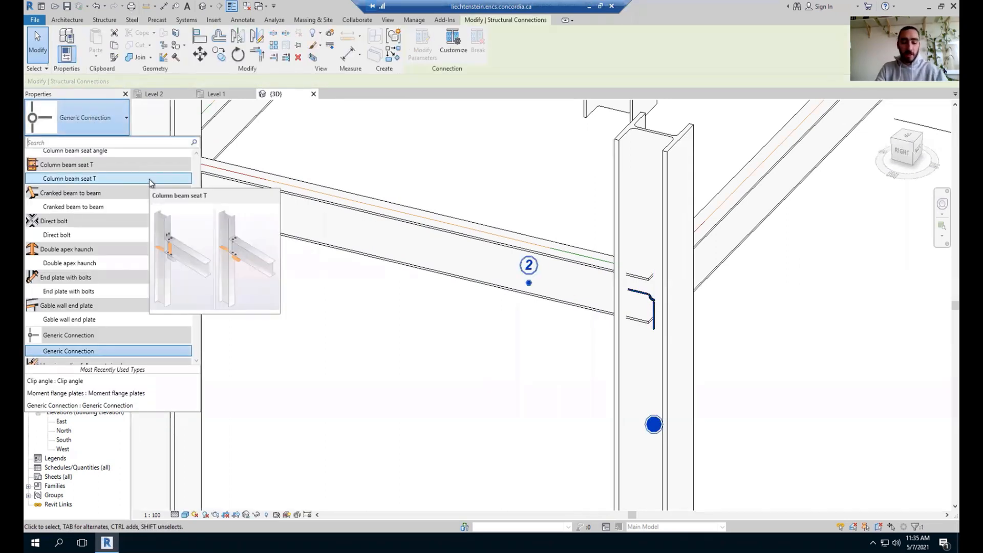
text(mom)
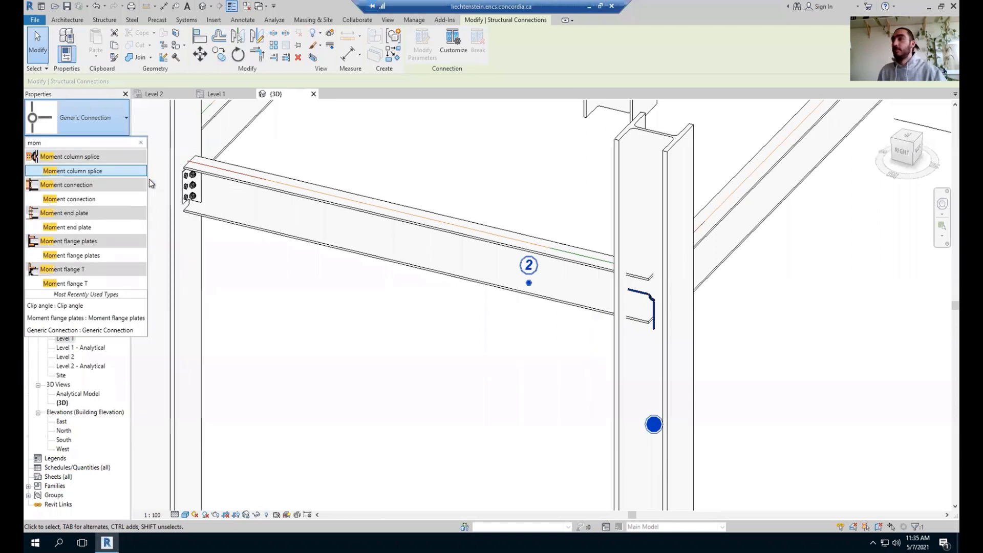
click(71, 255)
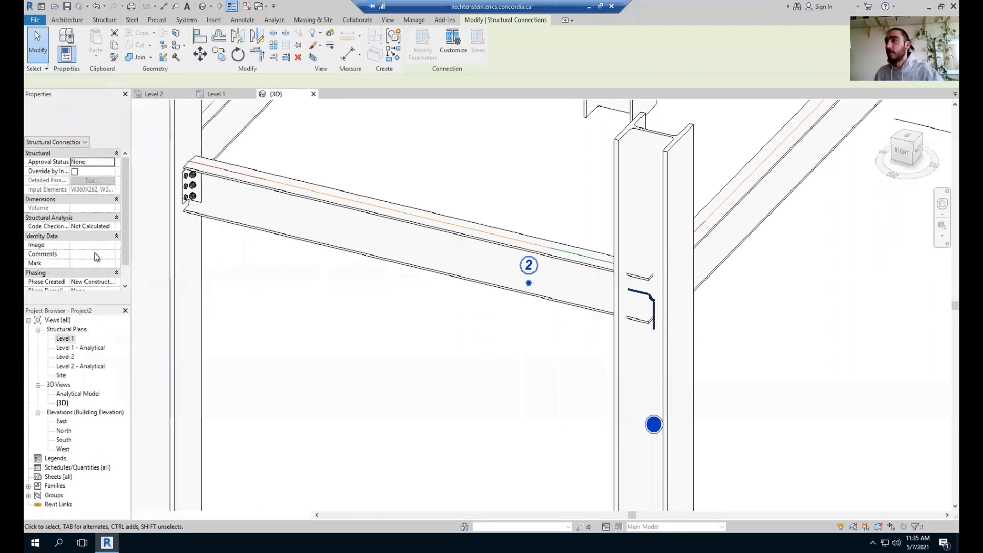
click(554, 370)
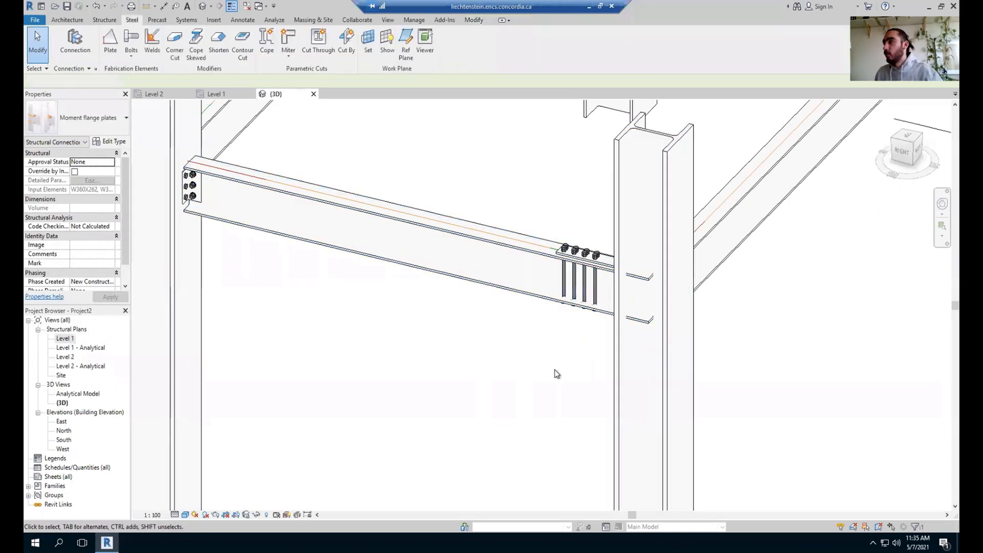
Examine the flange plates and bolts of the moment connection at the front-right column close up from several sides
scroll(607, 284, up, 3)
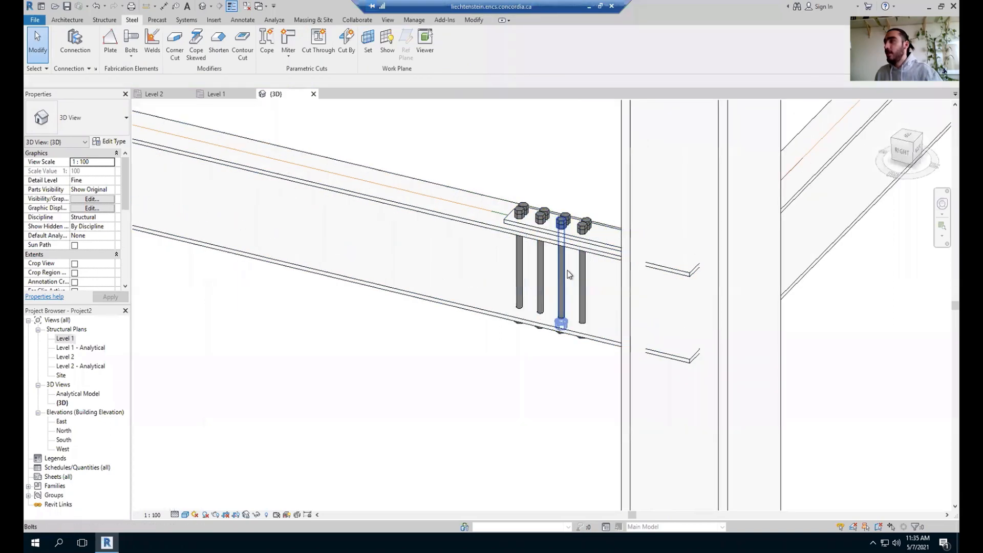
key(Tab)
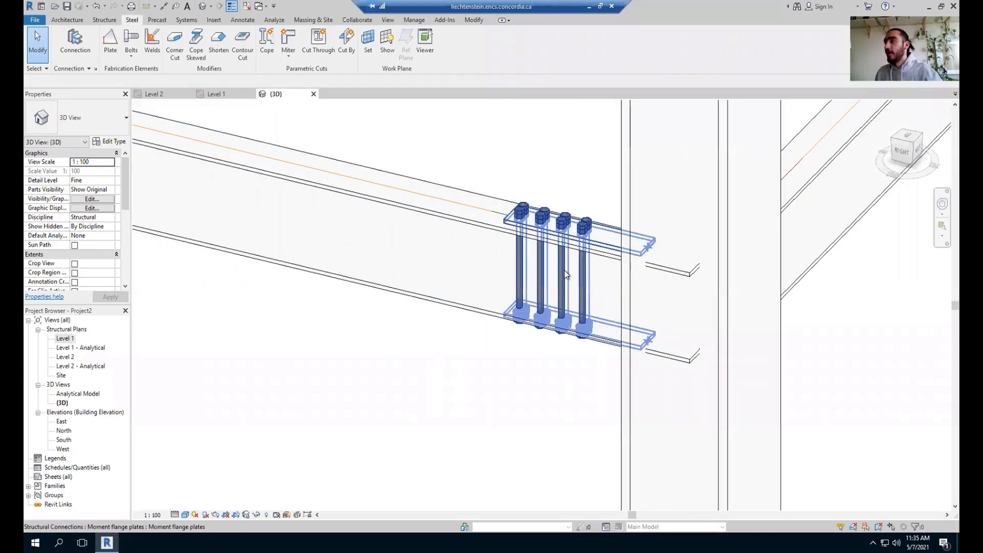
scroll(564, 270, up, 1)
click(565, 276)
shift+middle_drag(566, 275, 554, 309)
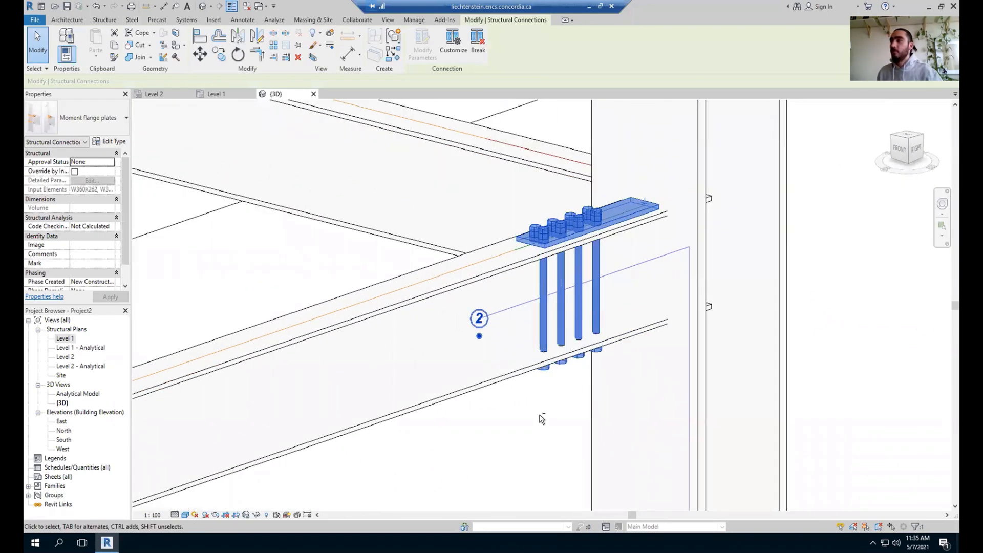
shift+middle_drag(540, 417, 681, 320)
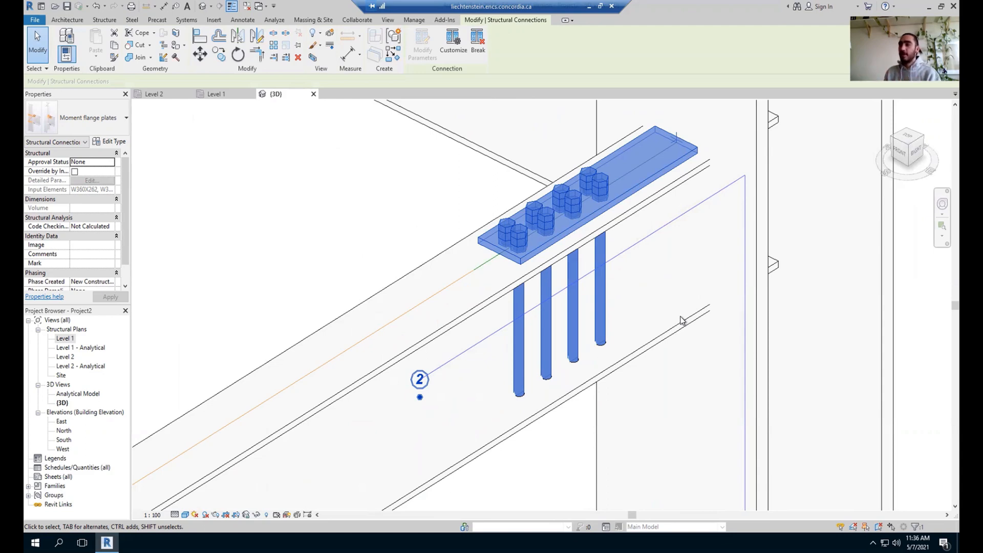
shift+middle_drag(655, 298, 575, 180)
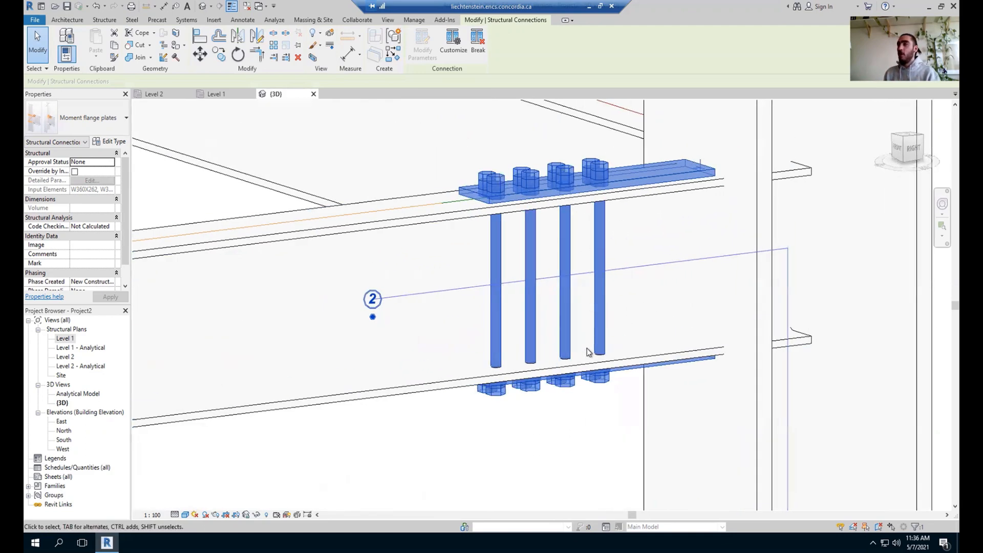
scroll(582, 302, down, 4)
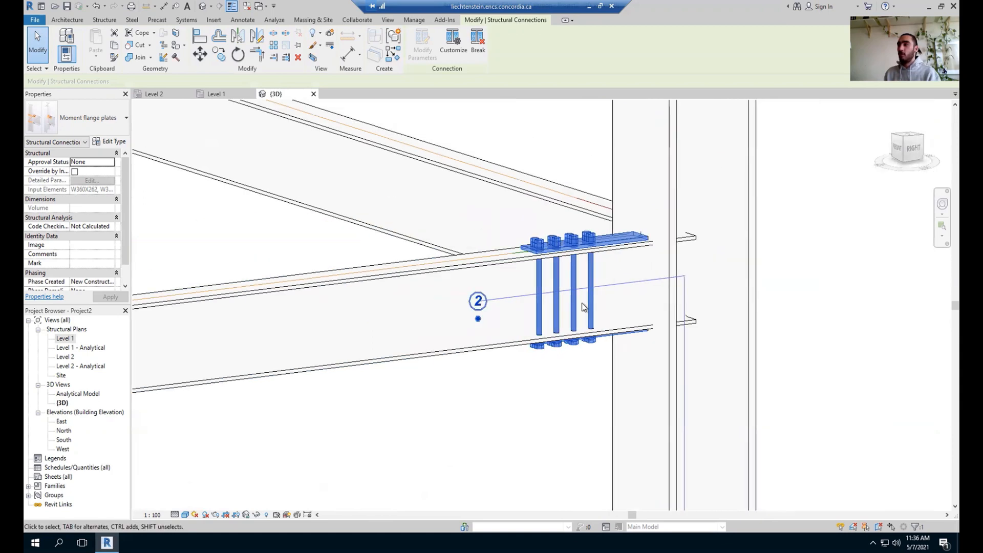
click(783, 270)
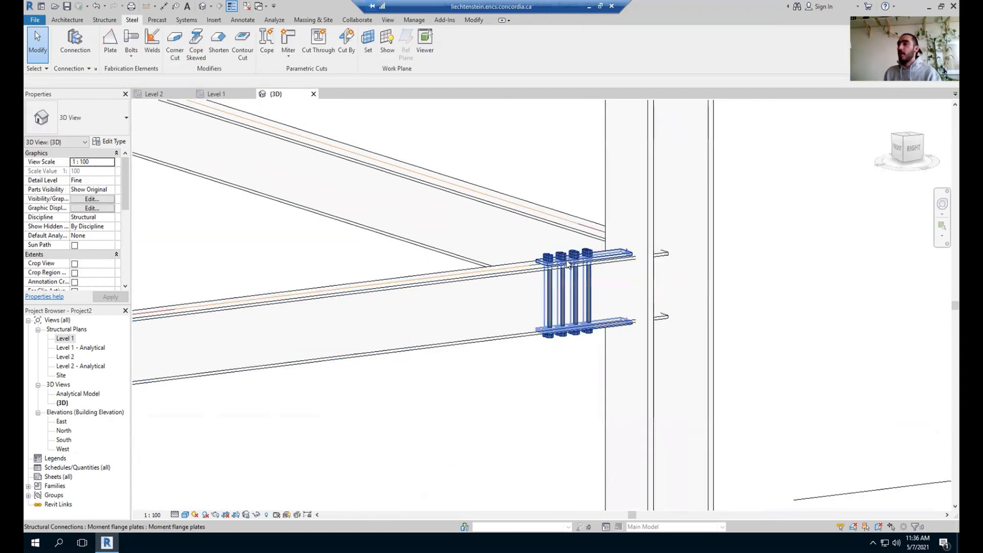
Customize the moment flange plates connection at the front-right column
scroll(579, 260, up, 2)
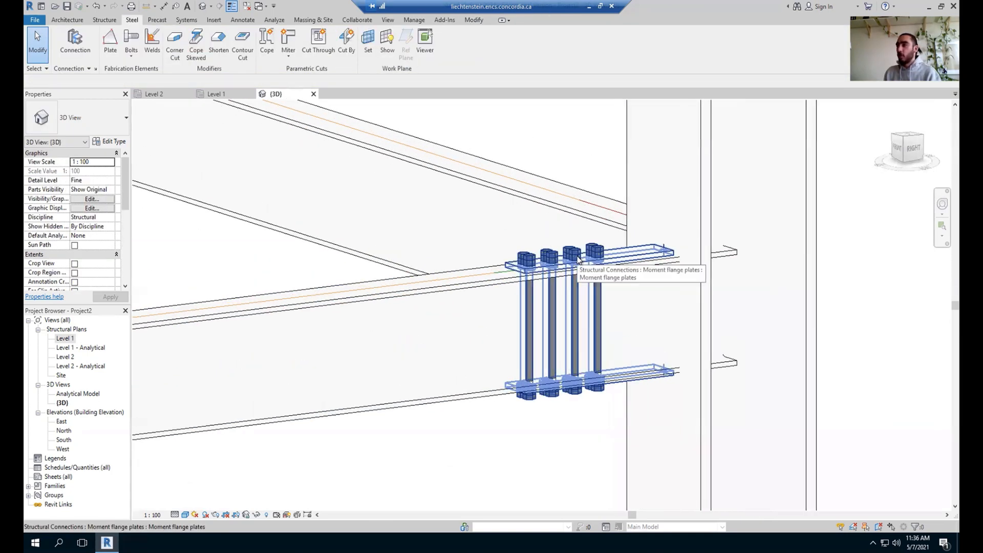
click(578, 260)
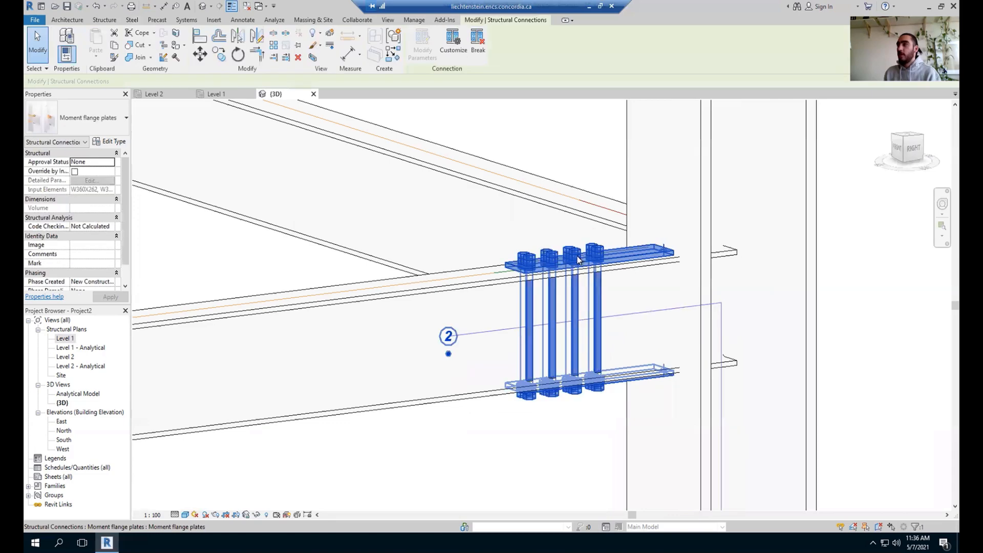
click(453, 50)
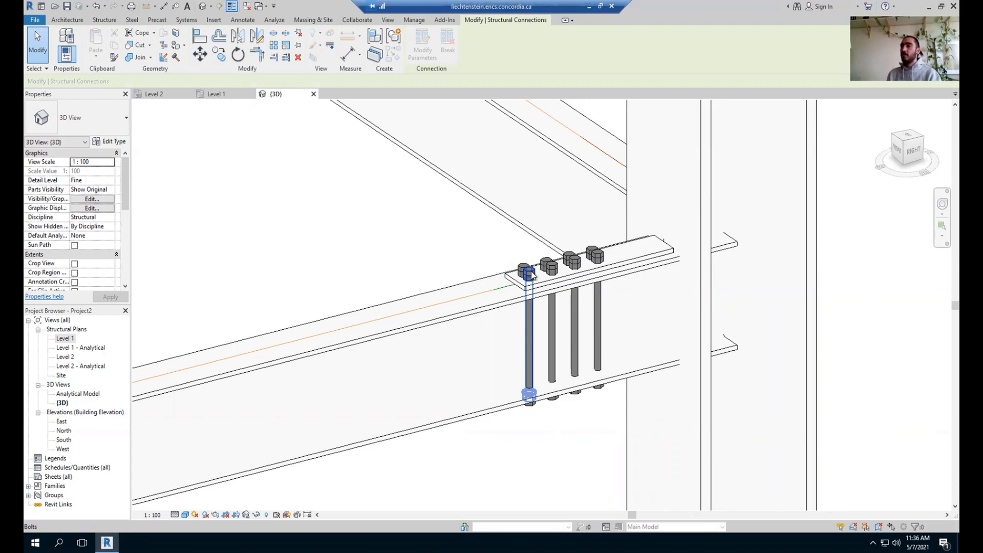
Compare the bolts of the moment connection at the front-right column with the existing moment connection at the opposite end of the frame
mouse_move(555, 392)
shift+middle_down()
mouse_move(579, 323)
mouse_move(558, 405)
shift+middle_up()
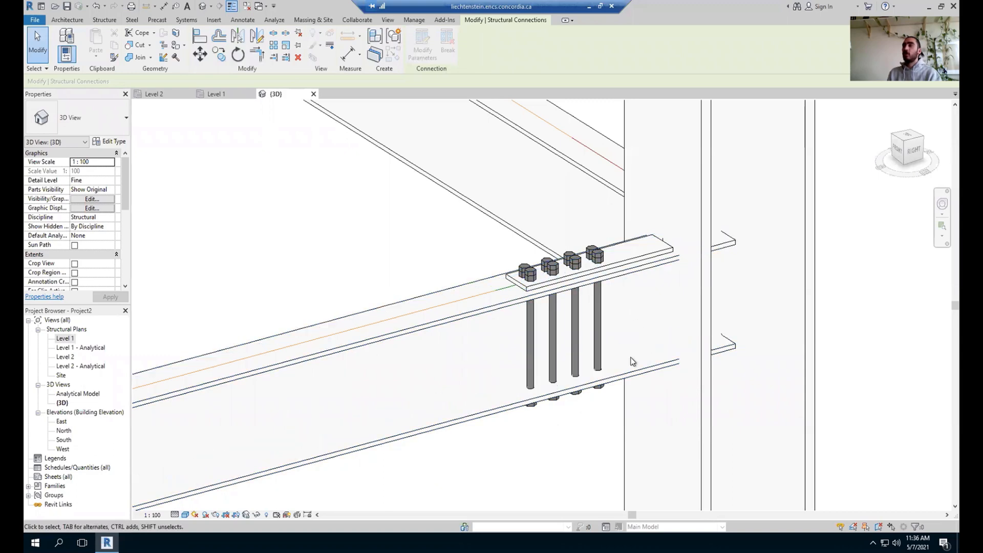
scroll(562, 268, down, 3)
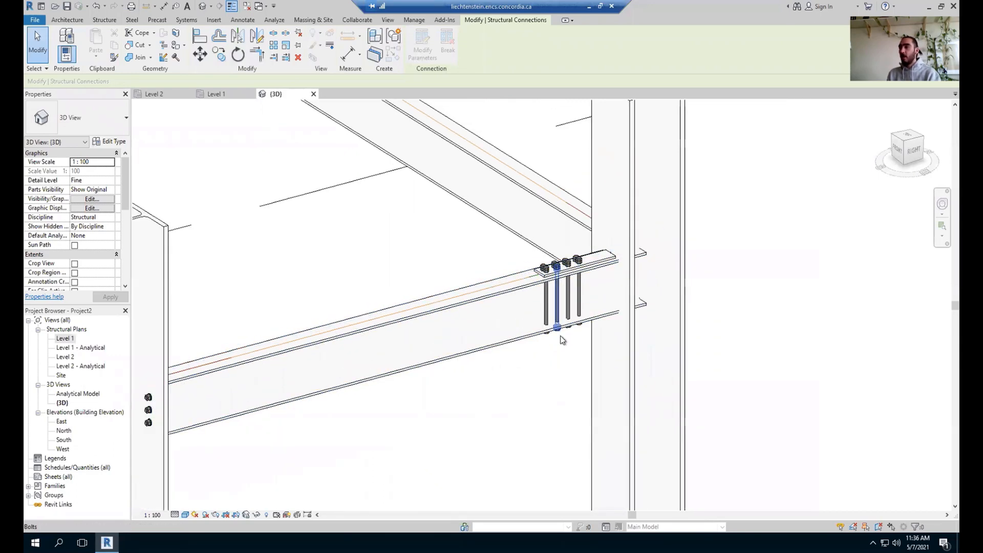
scroll(562, 348, down, 4)
scroll(562, 349, down, 4)
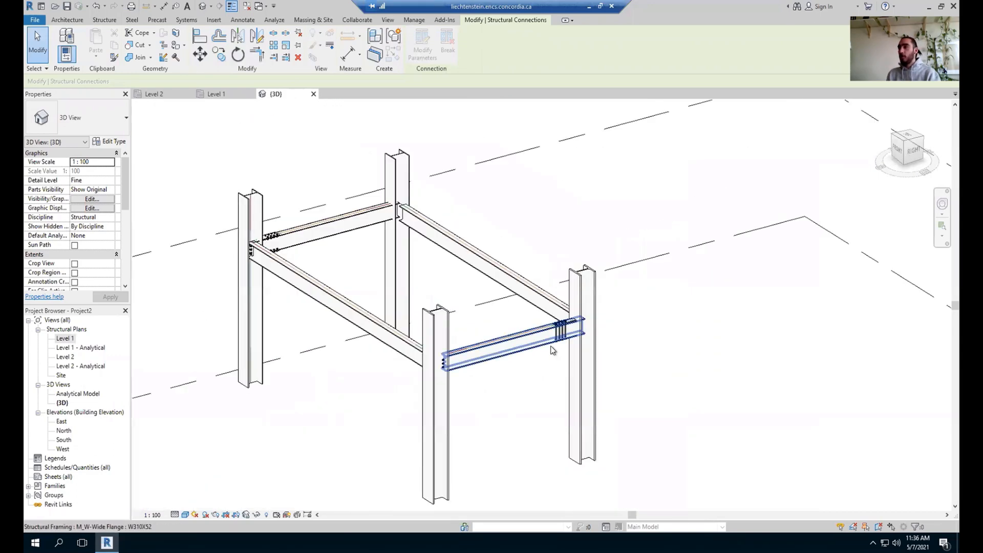
scroll(281, 242, up, 6)
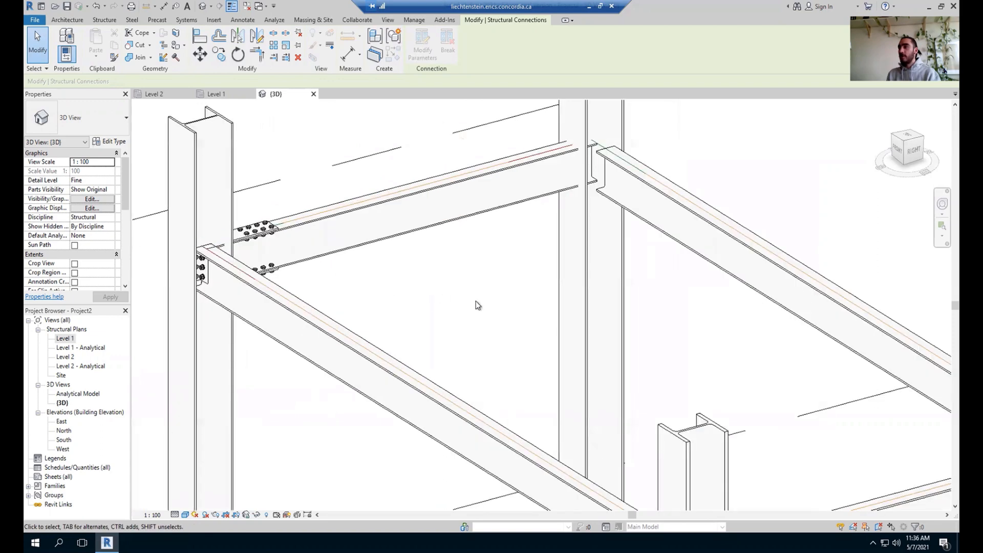
scroll(475, 301, down, 3)
scroll(544, 290, up, 2)
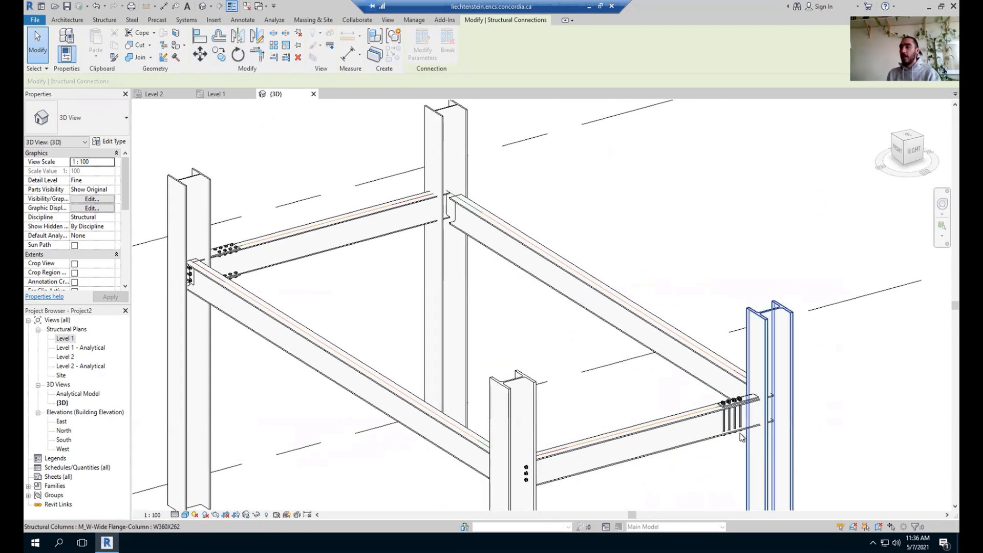
scroll(739, 433, up, 4)
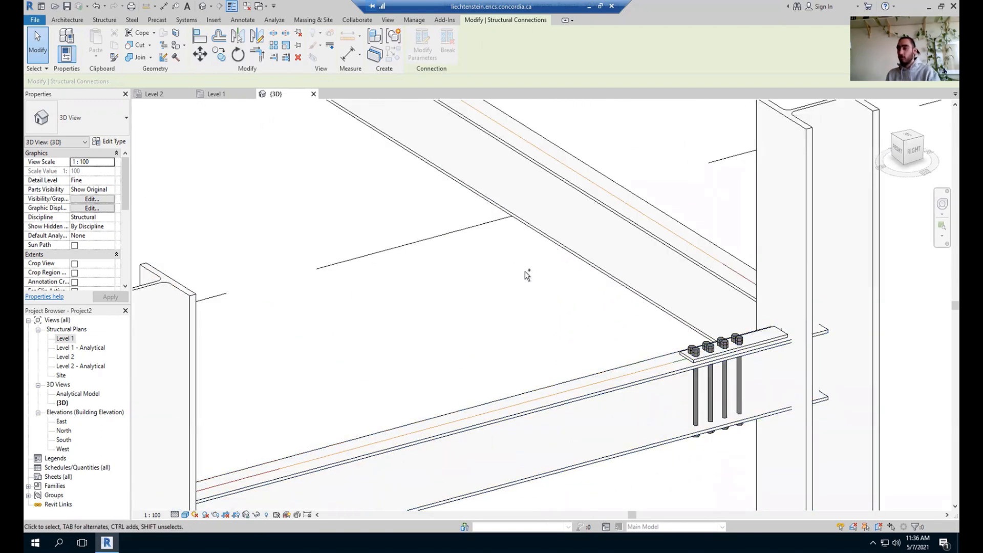
scroll(525, 272, down, 4)
Delete the moment flange plates connection at the front-right column
scroll(605, 323, up, 6)
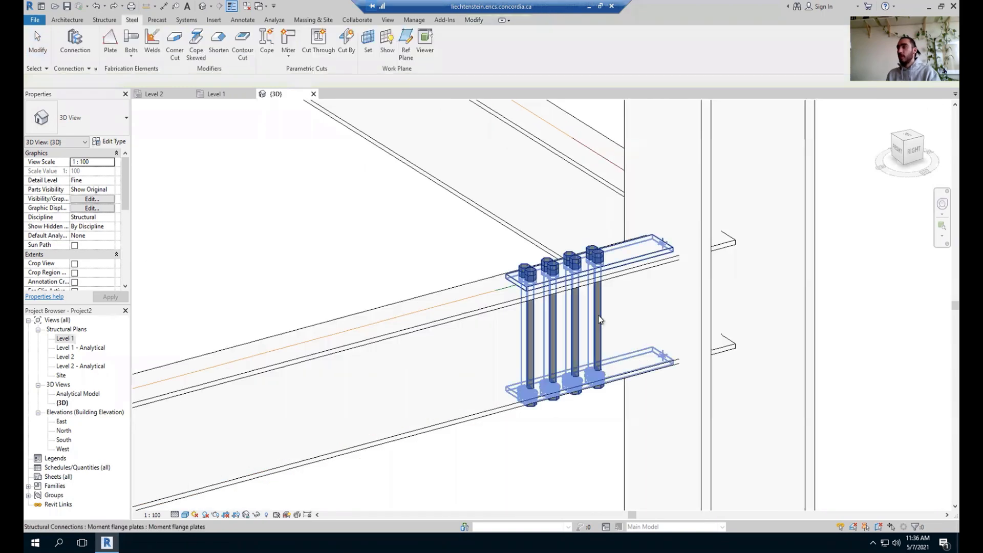
click(595, 259)
key(Delete)
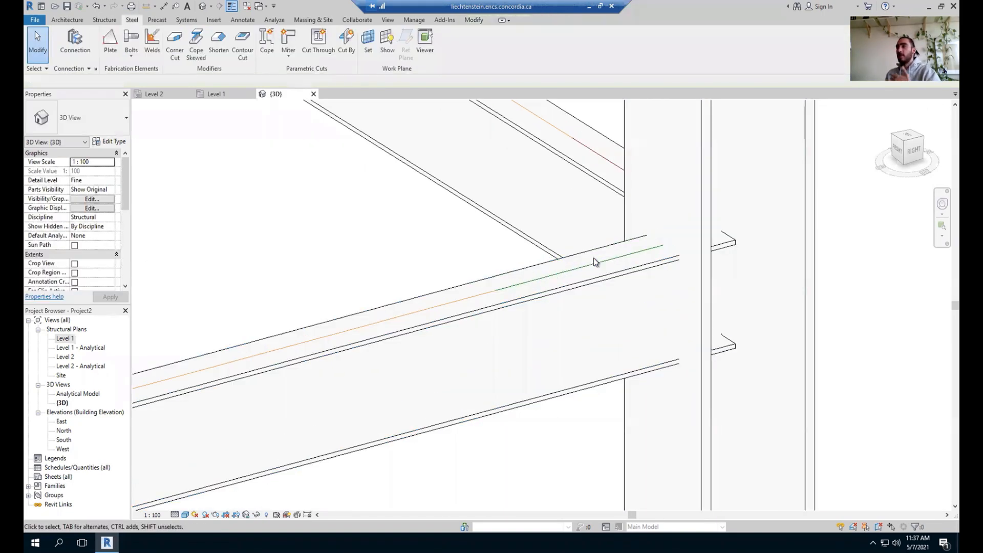
In the Level 2 plan, shorten the upper end of the right-hand short beam so it stops at the outer face of the column's near flange
scroll(596, 266, down, 5)
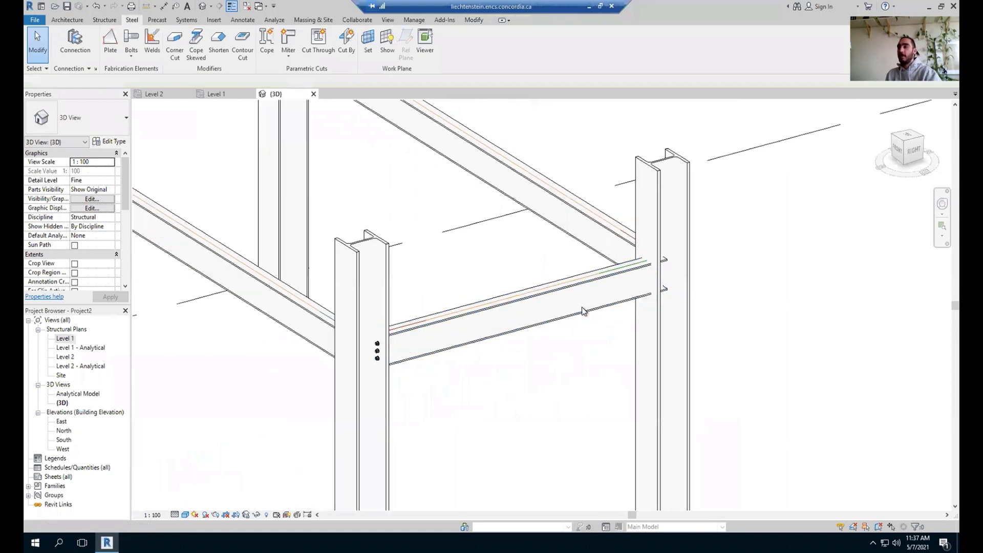
click(152, 93)
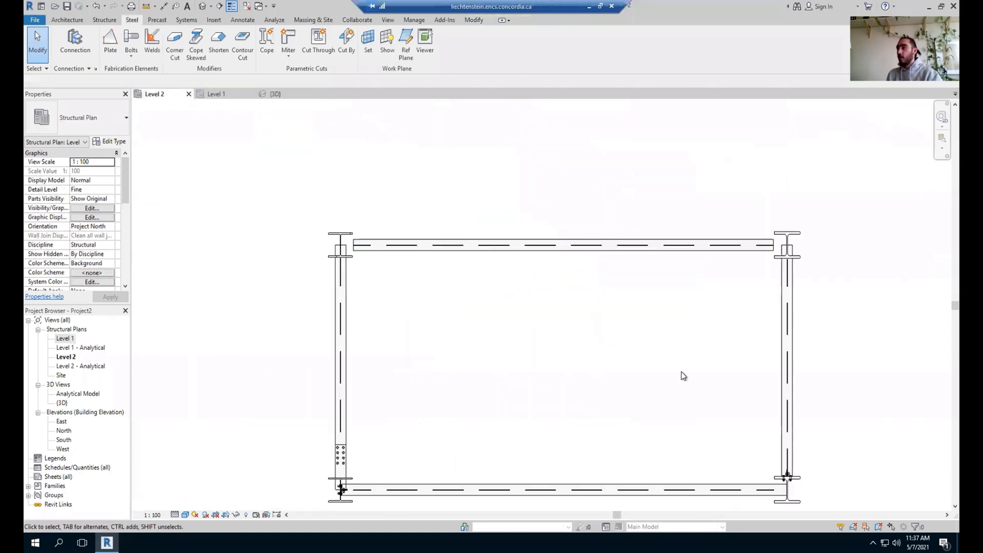
scroll(413, 460, up, 4)
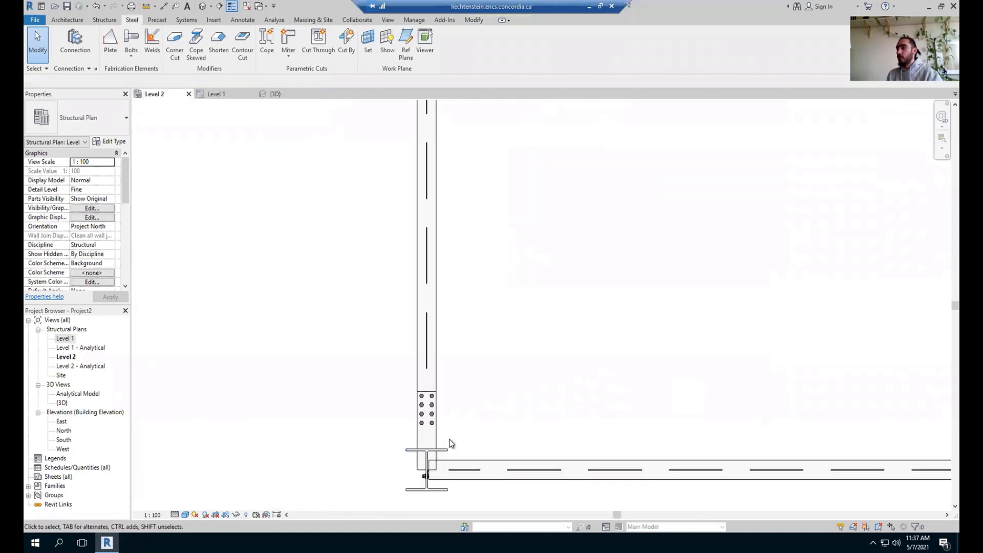
scroll(544, 319, down, 6)
middle_drag(356, 322, 352, 298)
scroll(581, 157, up, 3)
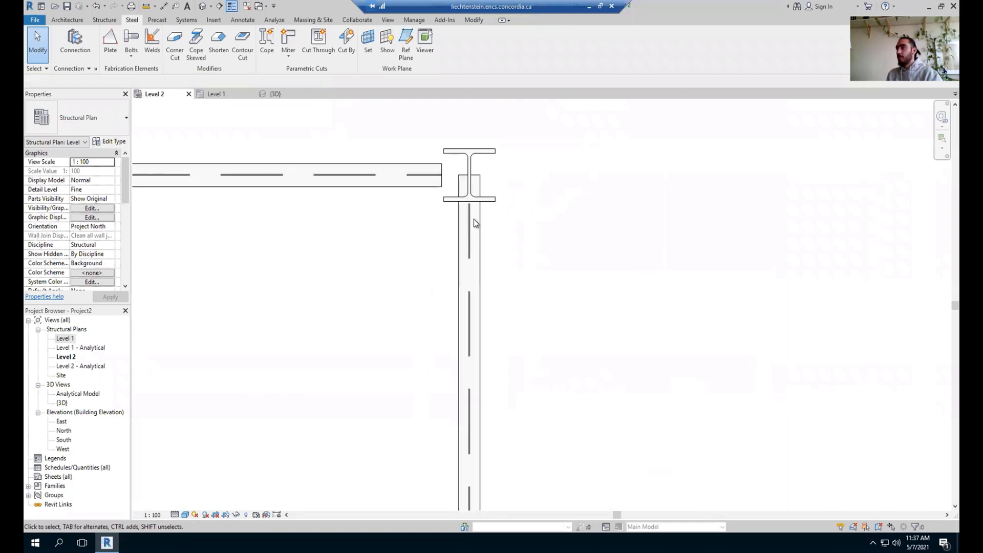
click(480, 221)
scroll(472, 194, up, 2)
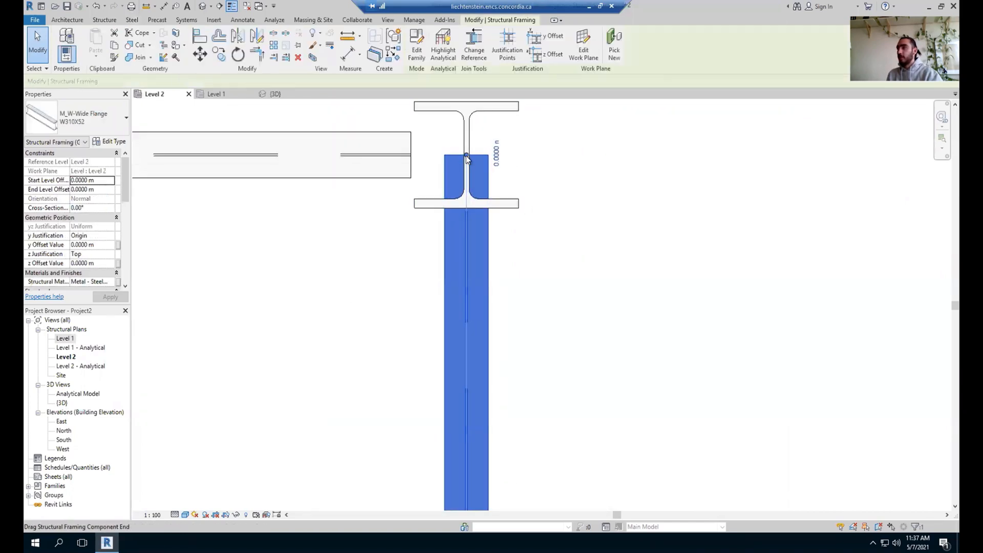
drag(467, 155, 467, 208)
scroll(467, 209, up, 4)
scroll(467, 208, down, 2)
scroll(471, 205, down, 3)
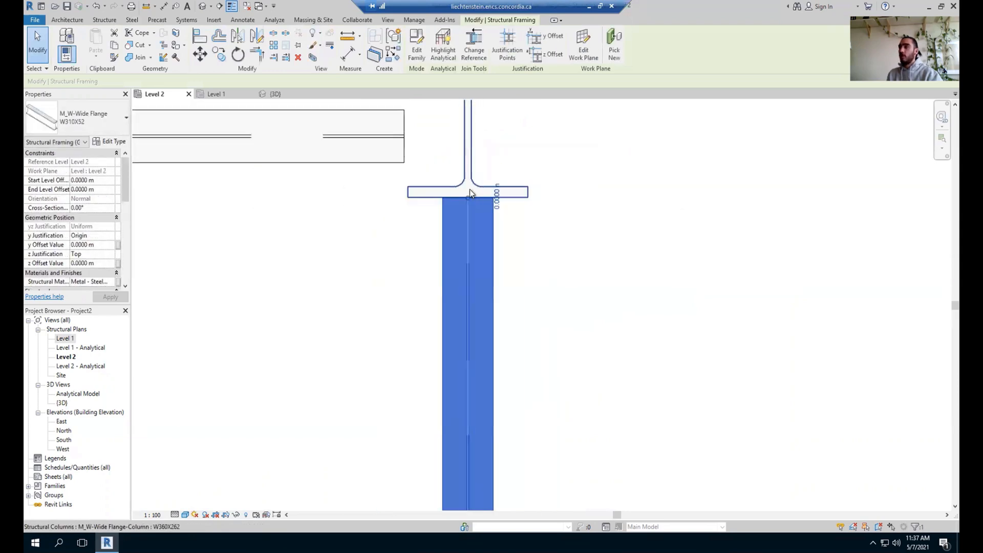
click(510, 220)
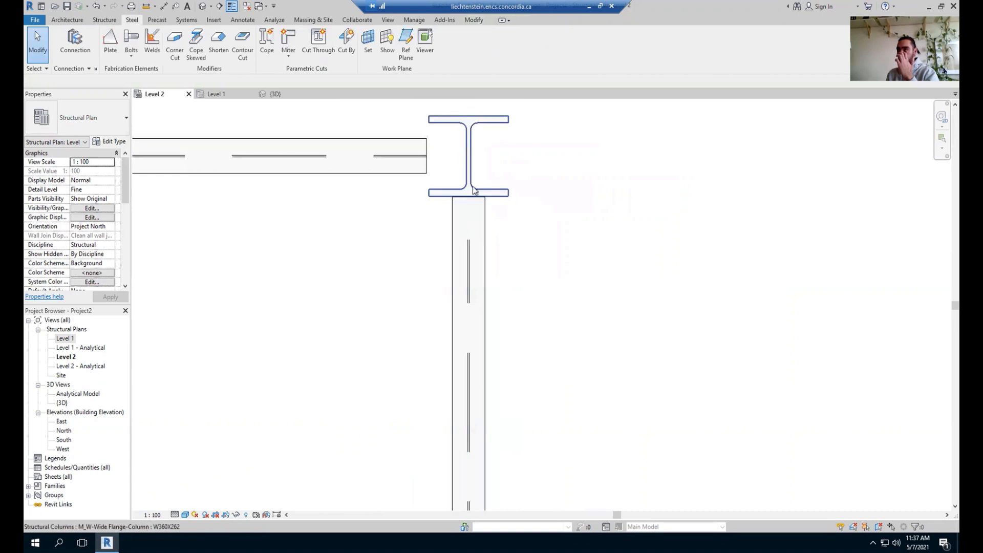
Examine the existing moment flange plates connection and its bolts in 3D, and compare it with the unconnected beam end across the frame
scroll(456, 153, down, 3)
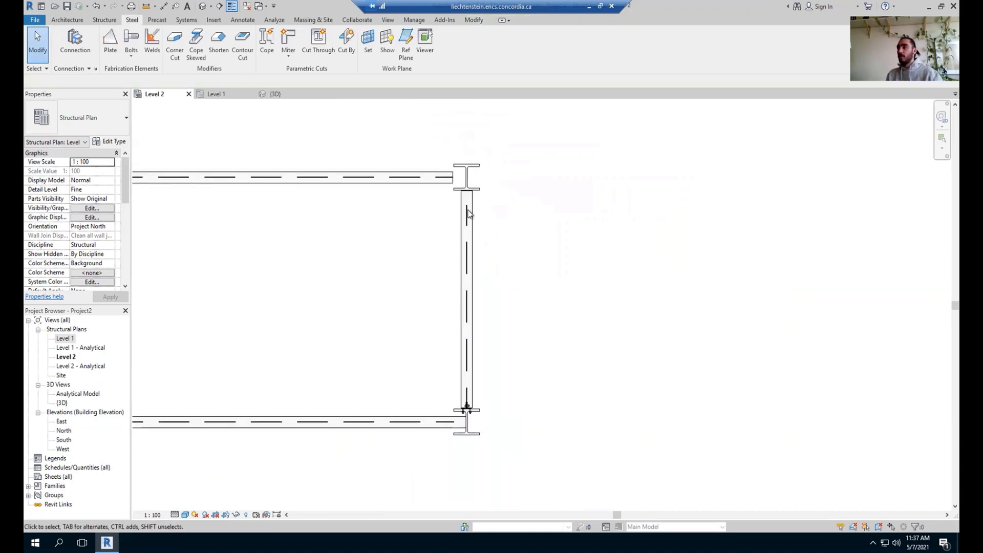
middle_drag(358, 277, 565, 269)
scroll(216, 383, up, 3)
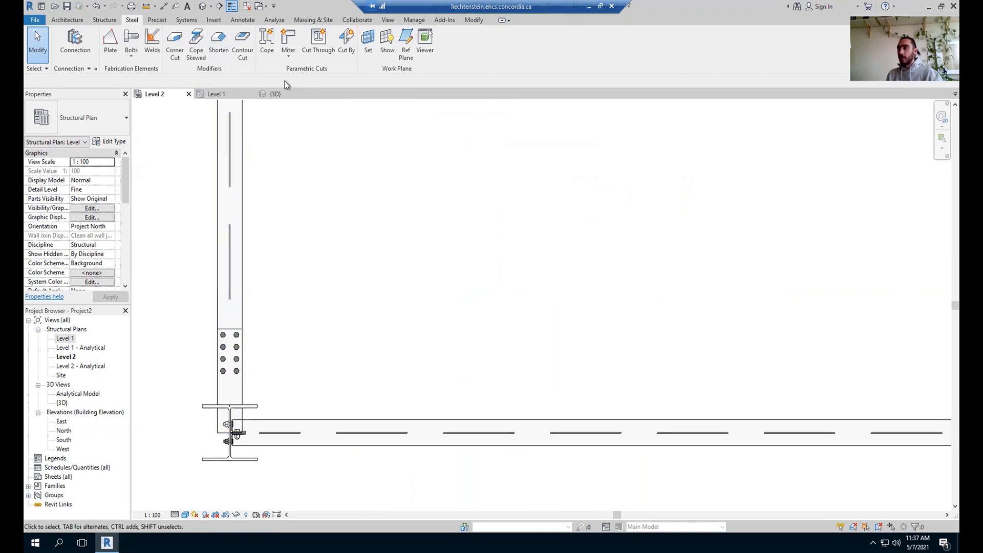
click(274, 95)
scroll(280, 296, down, 5)
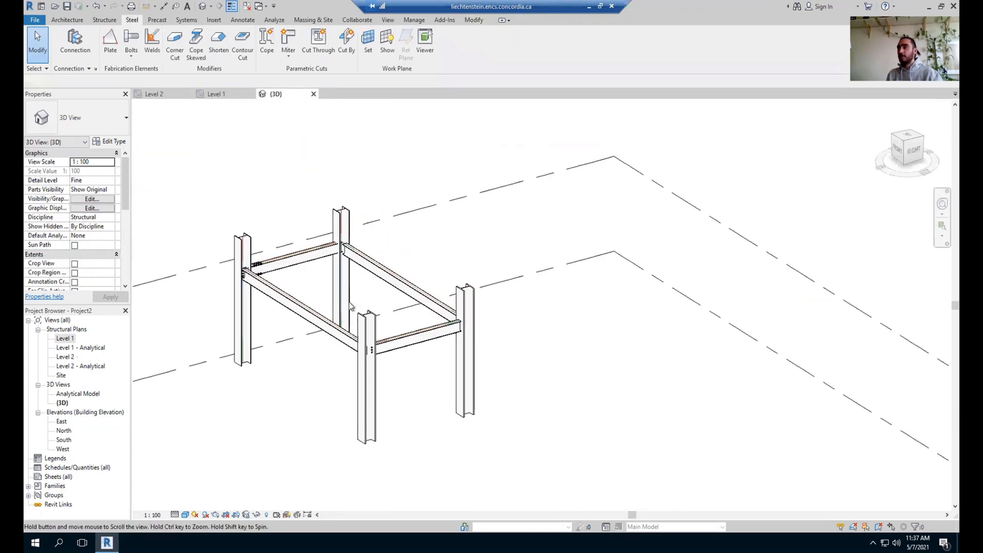
shift+middle_drag(256, 296, 279, 296)
scroll(246, 223, up, 8)
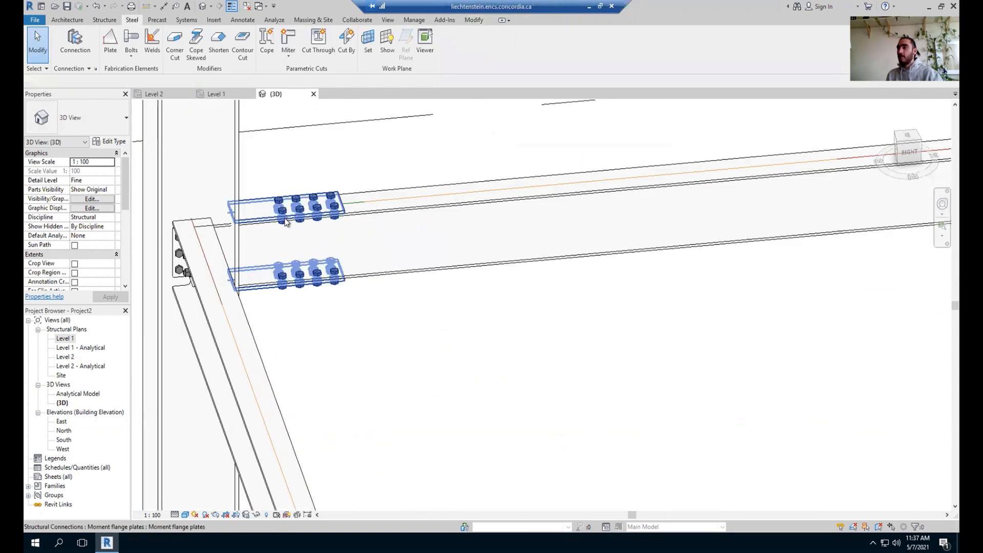
scroll(247, 223, up, 3)
click(244, 218)
shift+middle_drag(245, 218, 307, 340)
scroll(317, 215, up, 3)
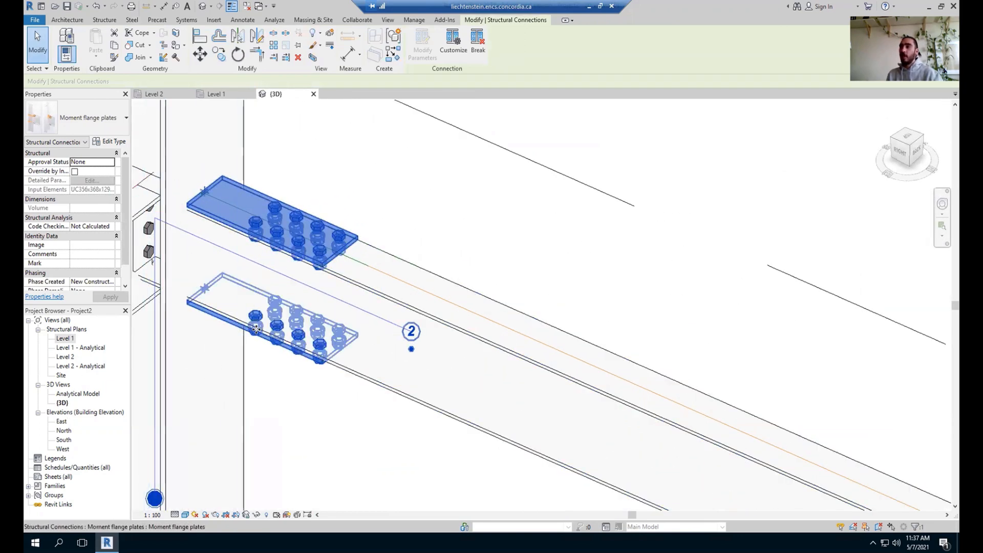
scroll(256, 329, down, 6)
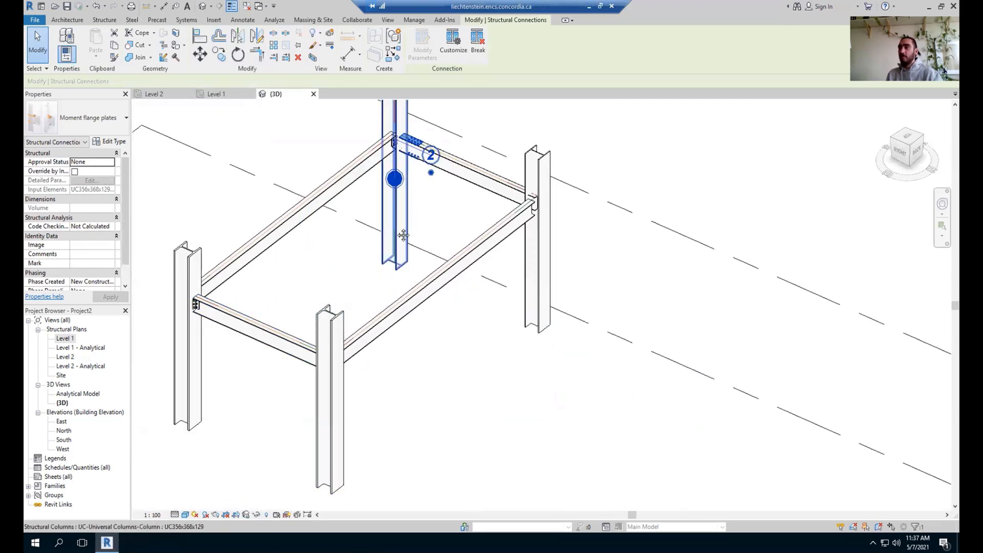
scroll(395, 202, up, 4)
scroll(341, 214, up, 3)
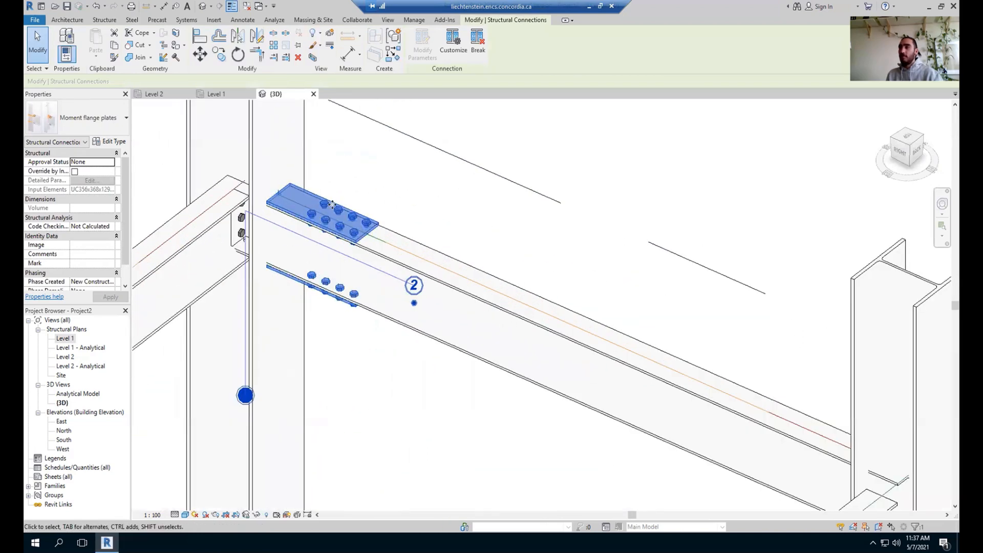
scroll(336, 208, down, 5)
middle_drag(246, 477, 358, 363)
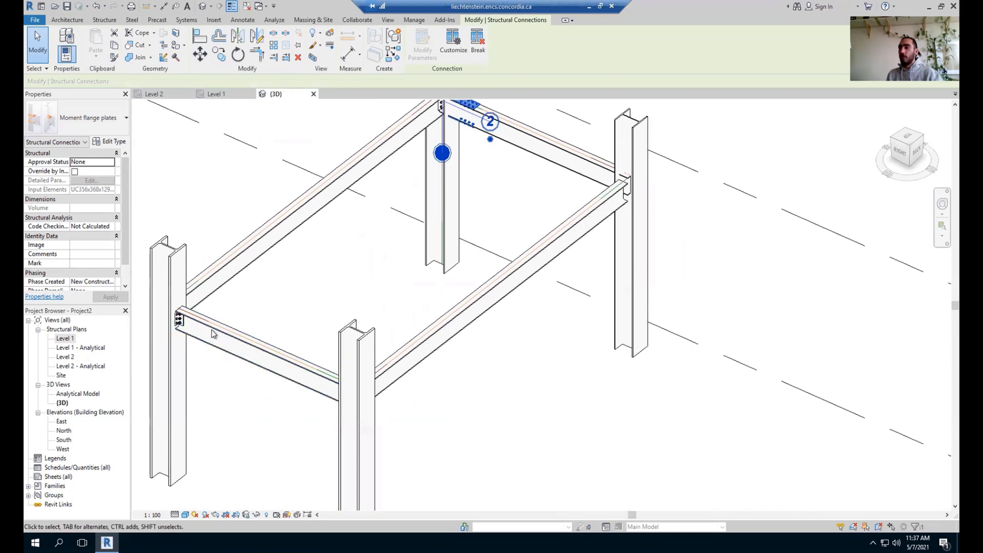
middle_drag(368, 298, 364, 369)
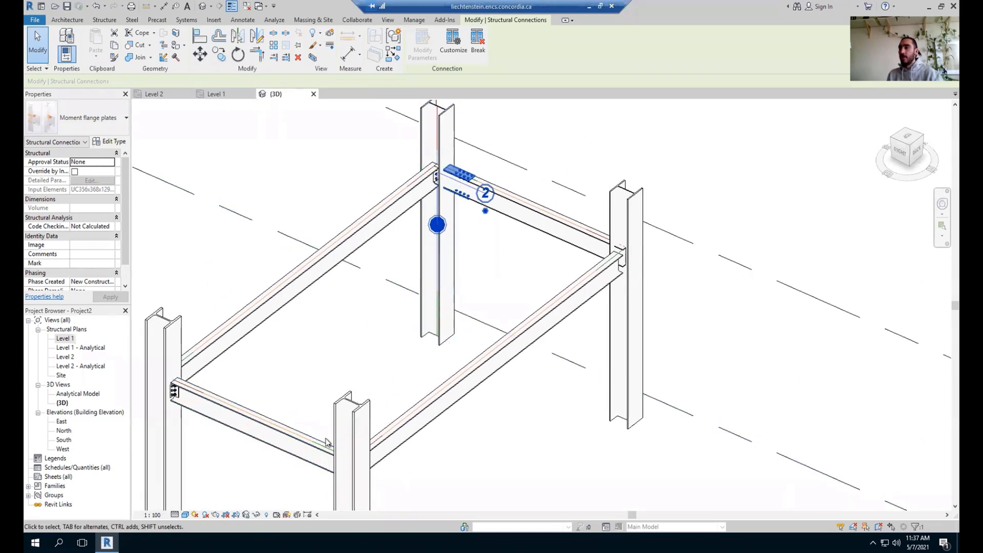
In the Level 2 plan, measure the existing moment flange plate's length from the column flange face to the plate's far edge
click(154, 94)
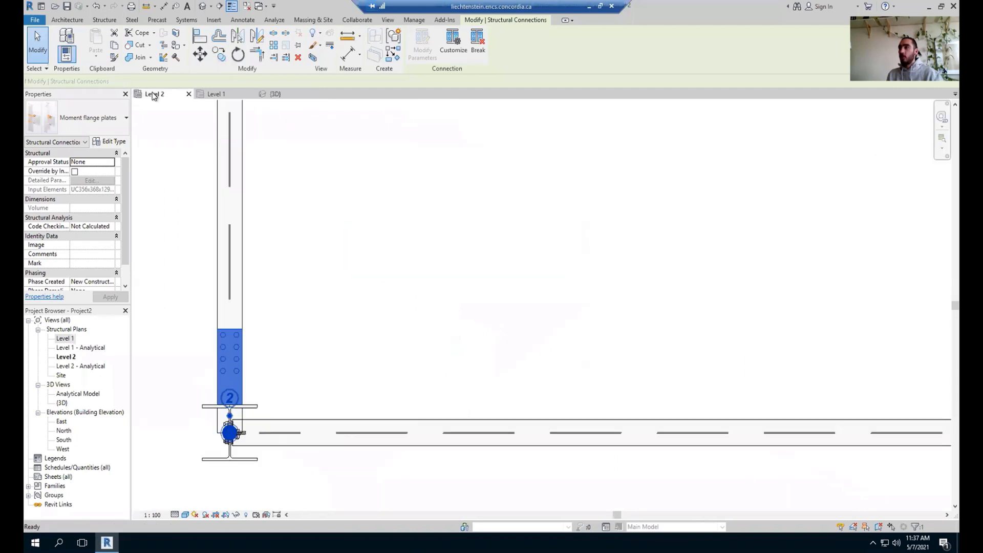
click(259, 346)
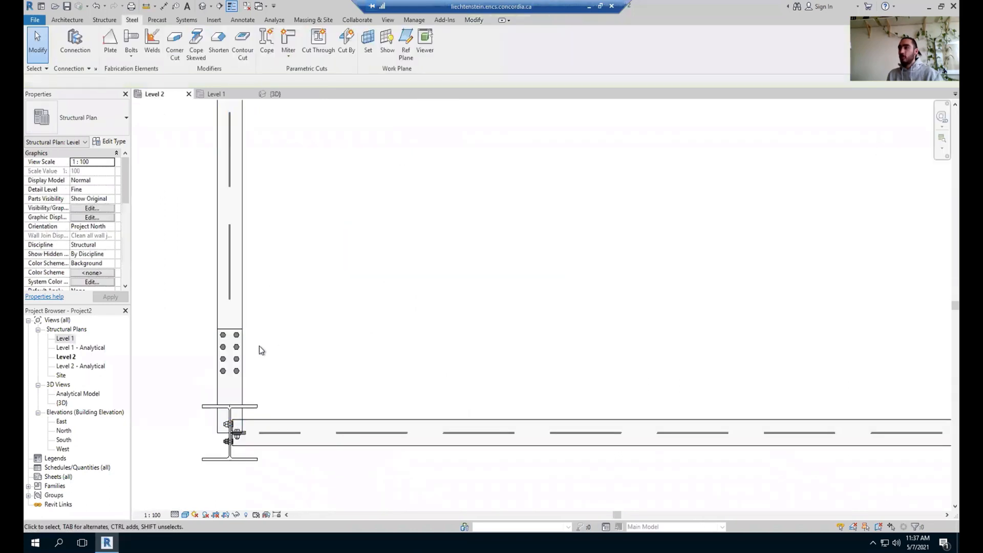
scroll(259, 346, up, 2)
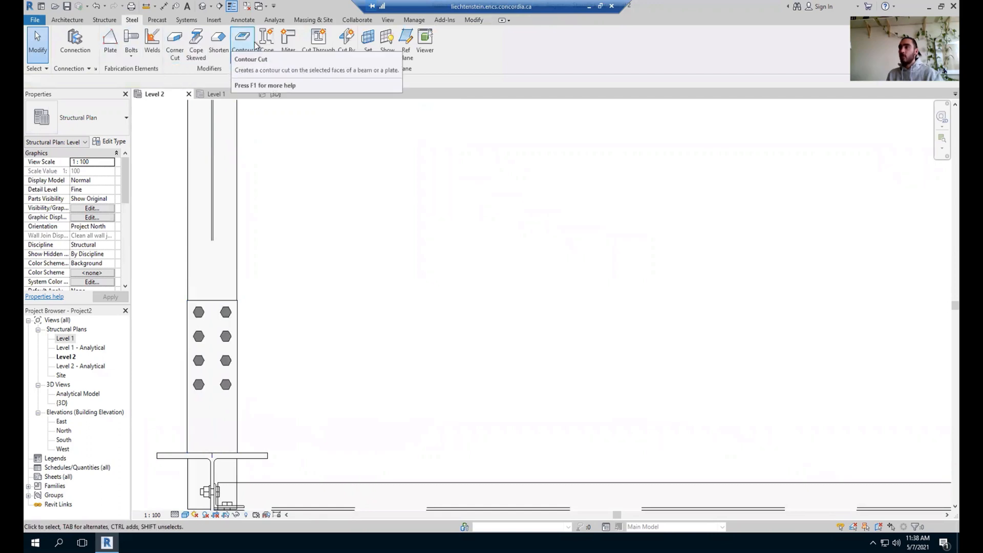
click(474, 20)
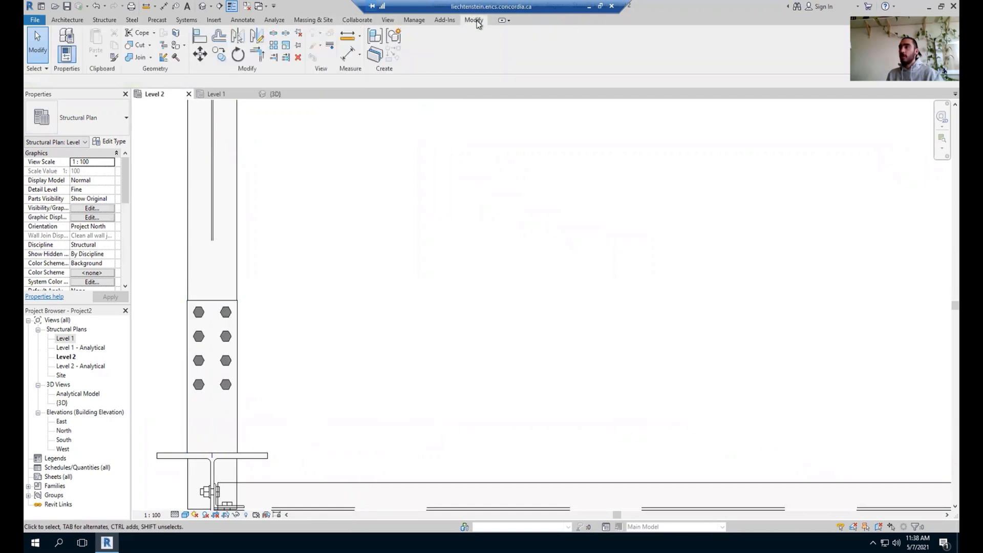
click(348, 39)
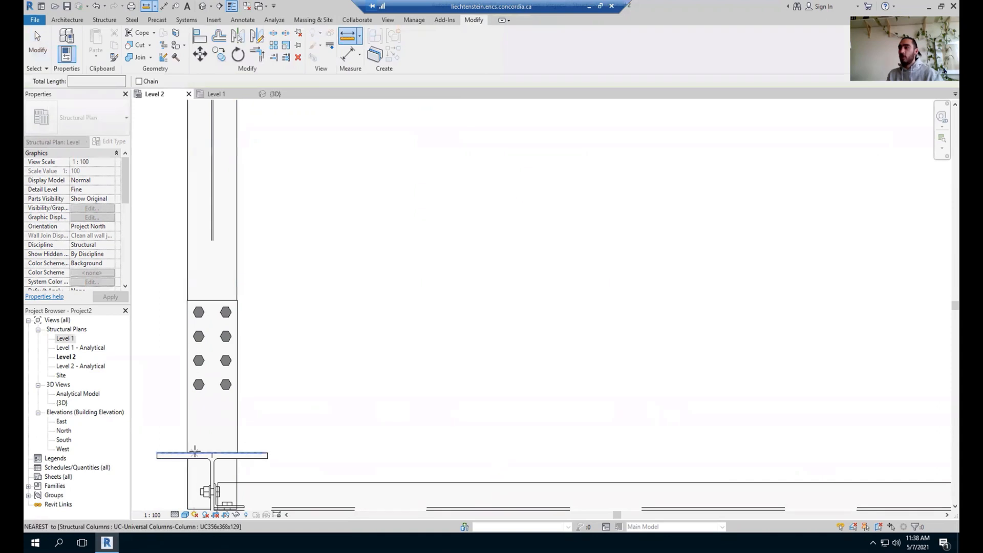
scroll(188, 451, up, 3)
click(198, 455)
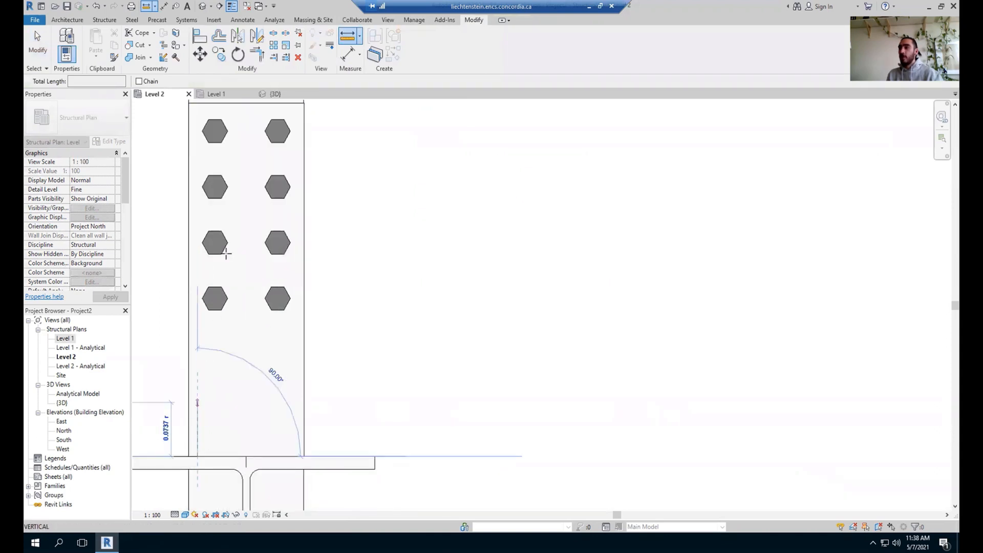
click(198, 105)
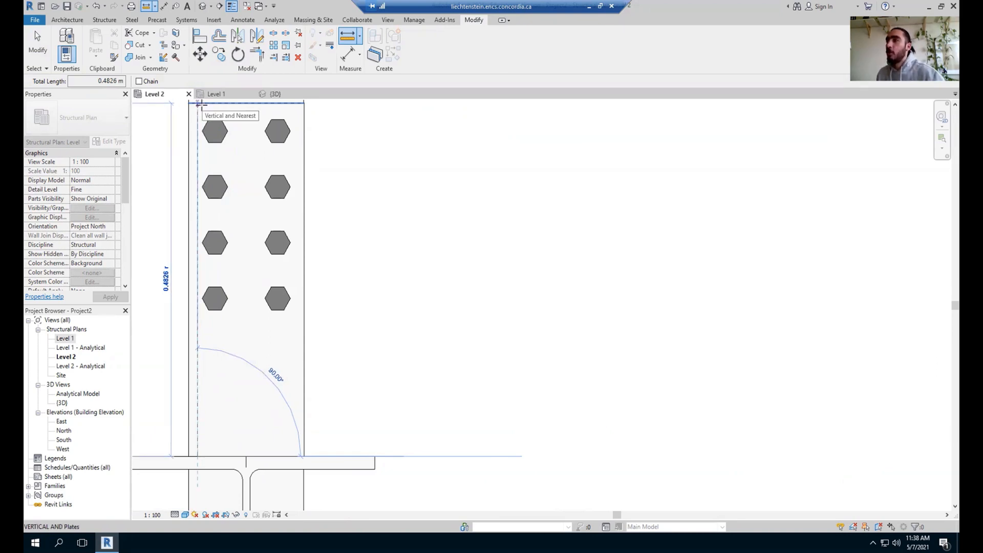
key(Escape)
key(Escape)
Start a new steel plate at the right-hand short beam's upper end and pick that beam's plane as the work plane
scroll(208, 299, down, 1)
scroll(246, 342, down, 1)
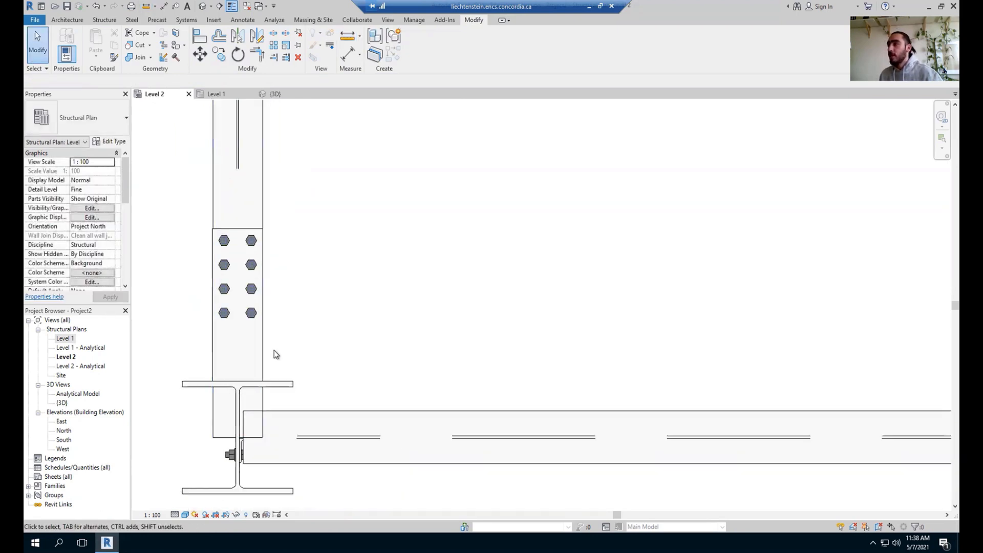
scroll(275, 350, down, 3)
middle_drag(493, 344, 332, 384)
scroll(481, 214, up, 1)
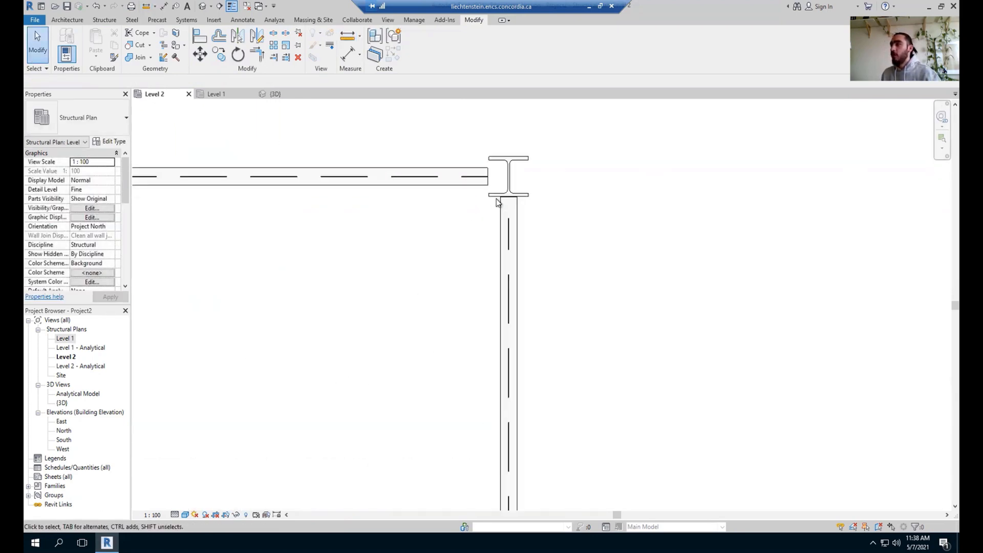
scroll(507, 202, up, 2)
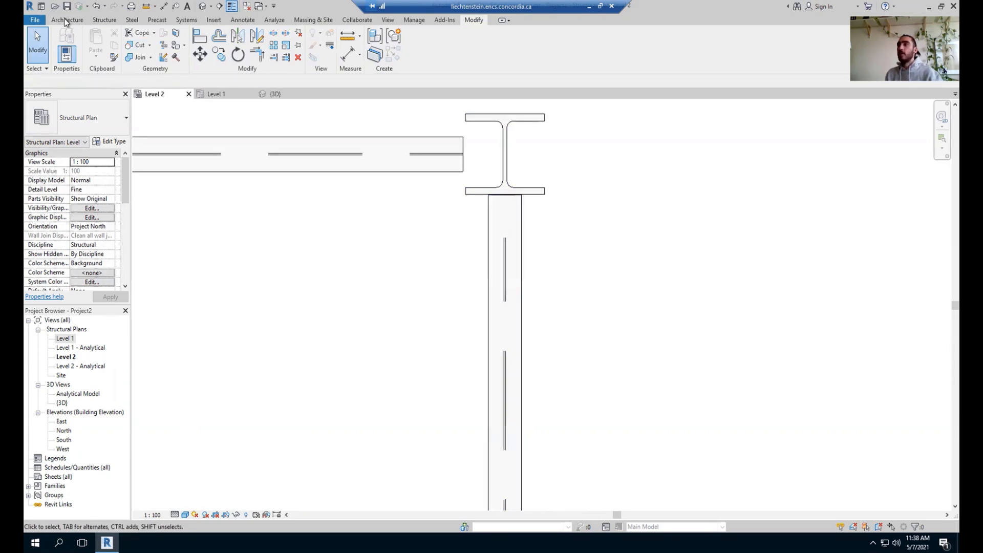
click(106, 20)
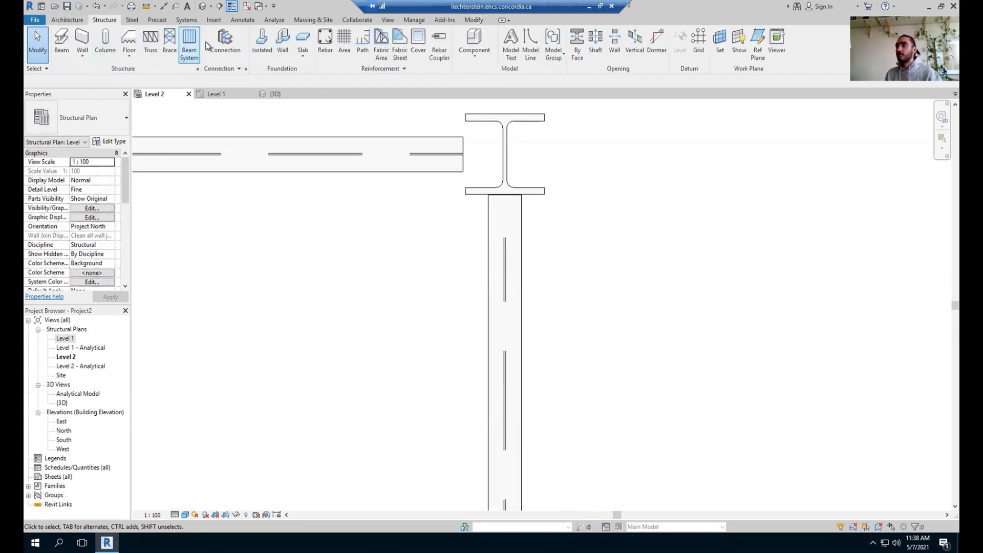
click(131, 20)
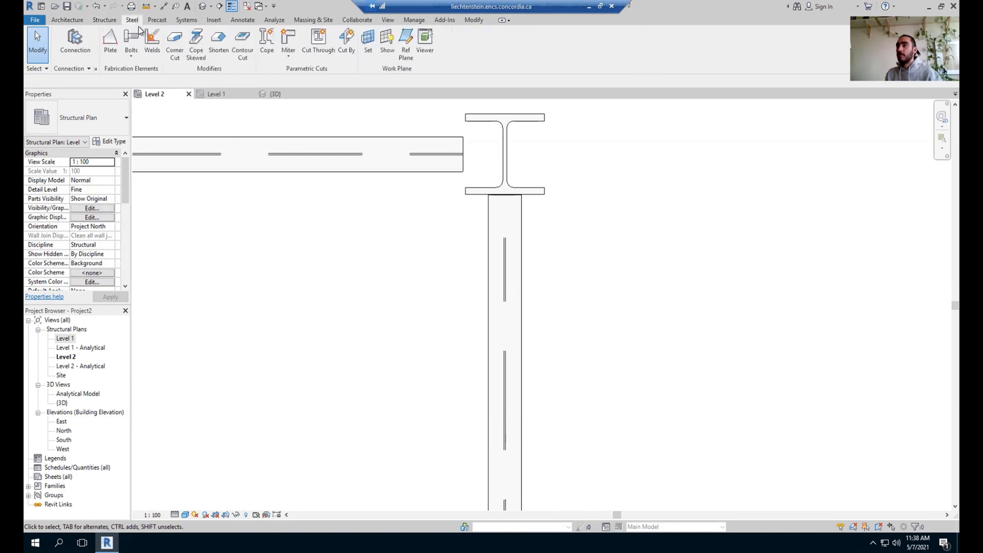
click(109, 39)
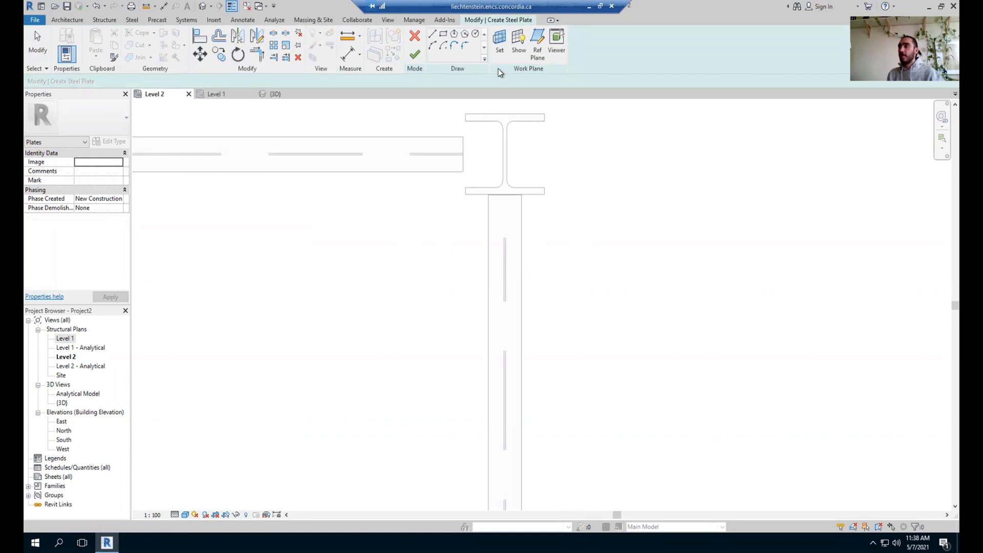
click(499, 43)
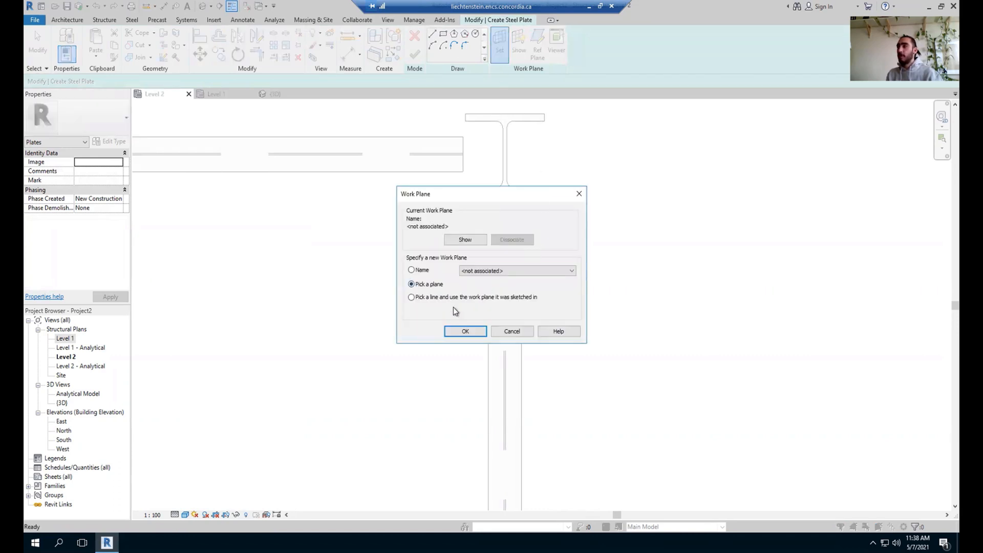
click(461, 331)
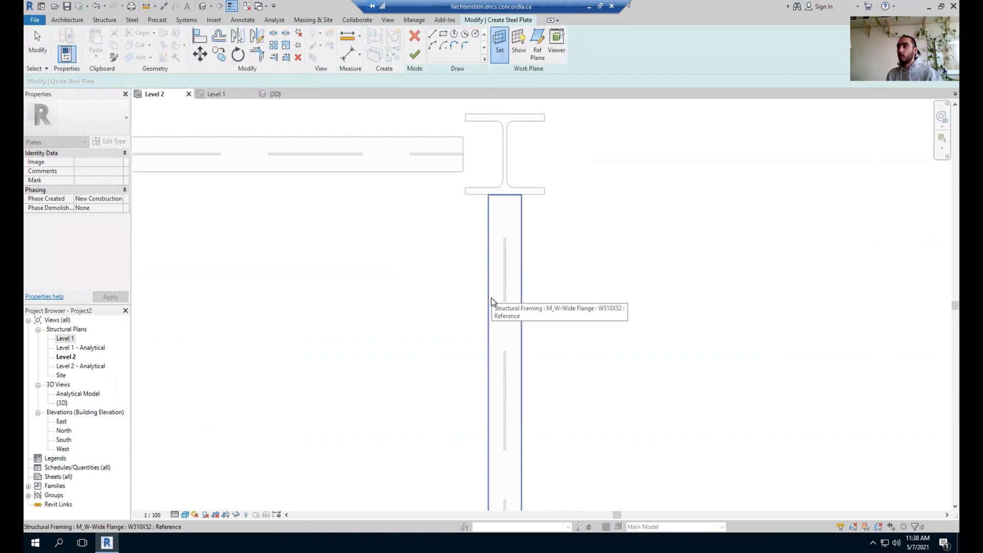
click(492, 302)
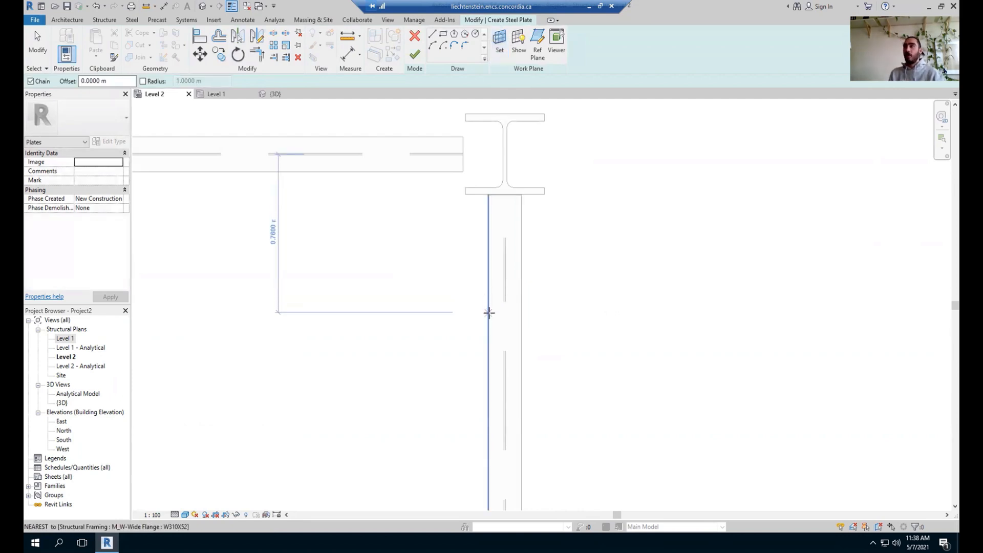
key(Escape)
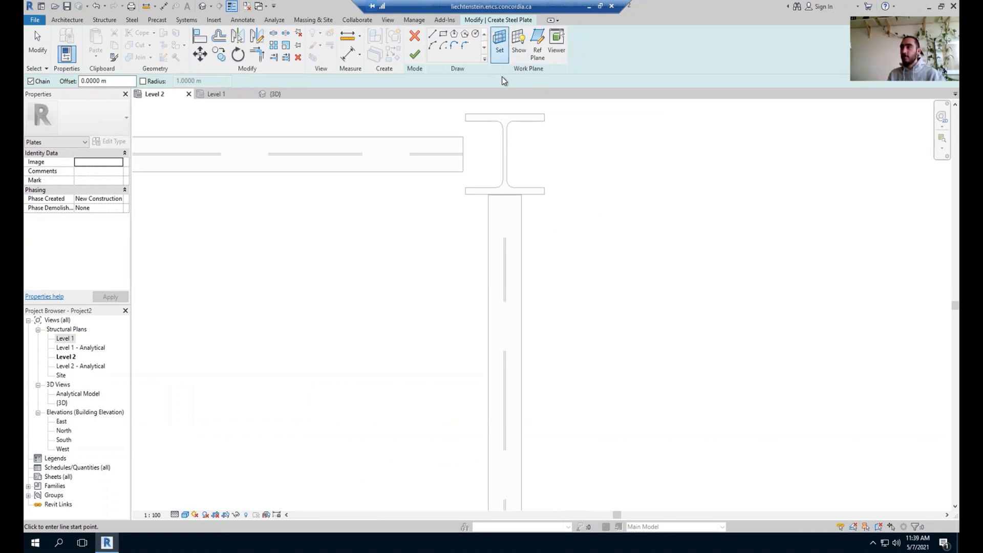
Sketch a rectangular plate outline across the beam's full width from its upper end and set its length to 0.48 m
click(443, 37)
scroll(501, 230, up, 2)
click(478, 177)
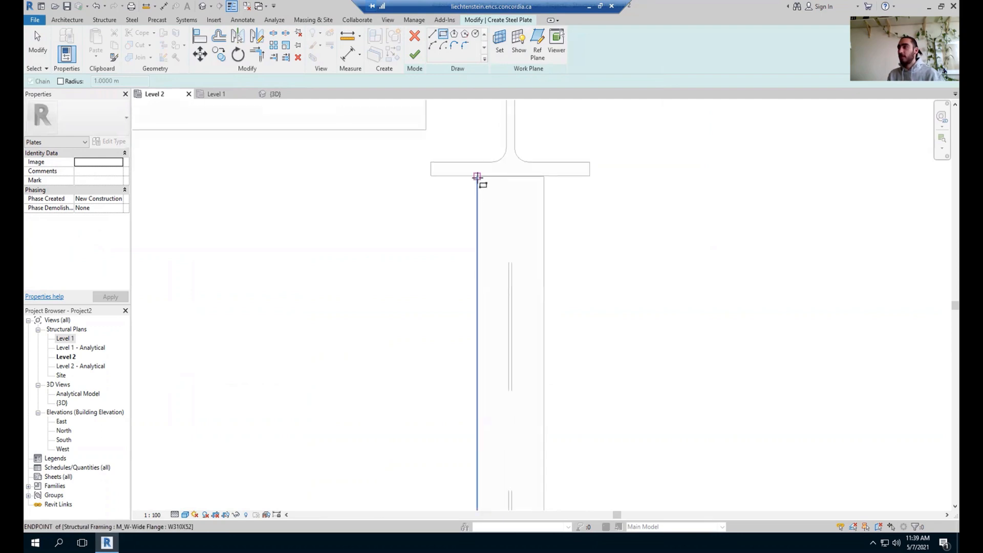
click(545, 436)
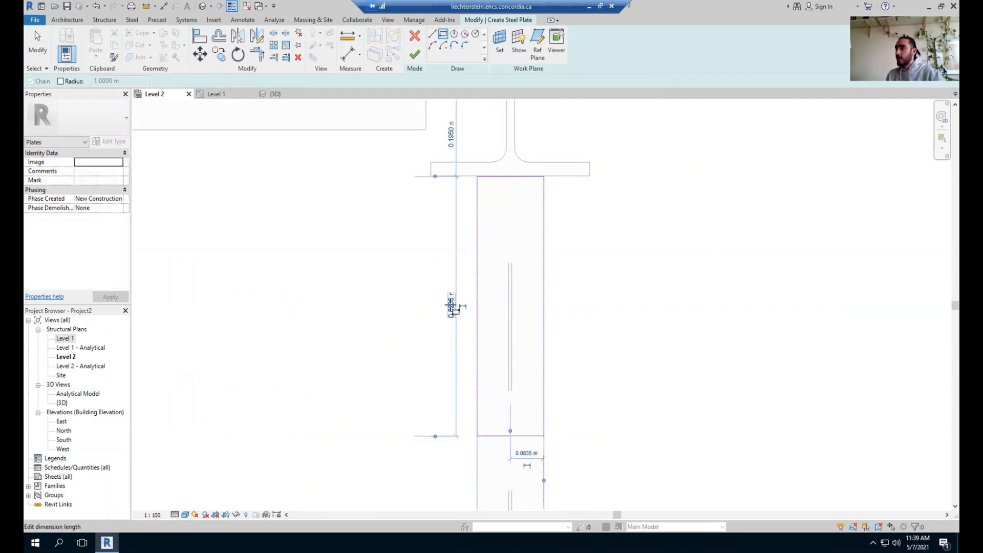
click(452, 306)
text(0.4)
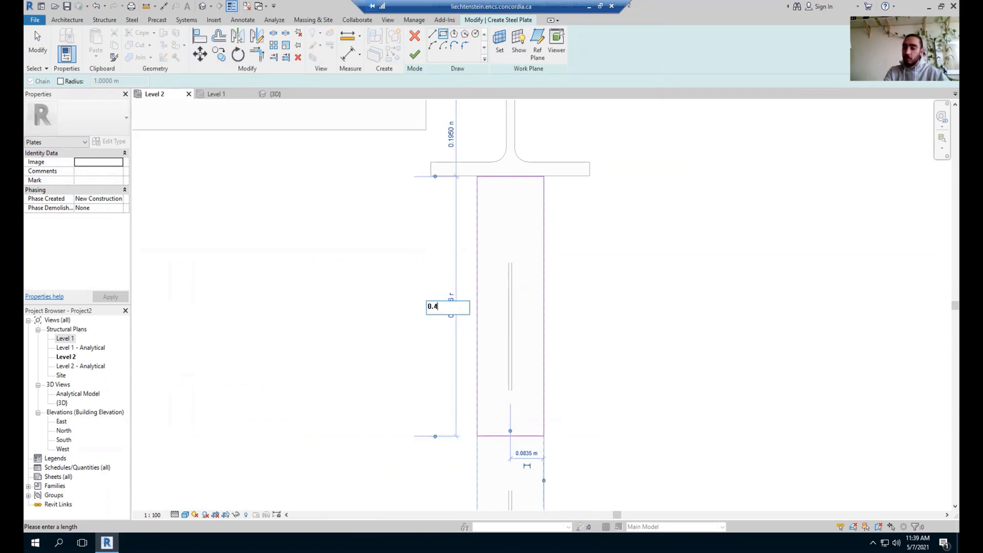
text(8)
key(Return)
key(Escape)
key(Escape)
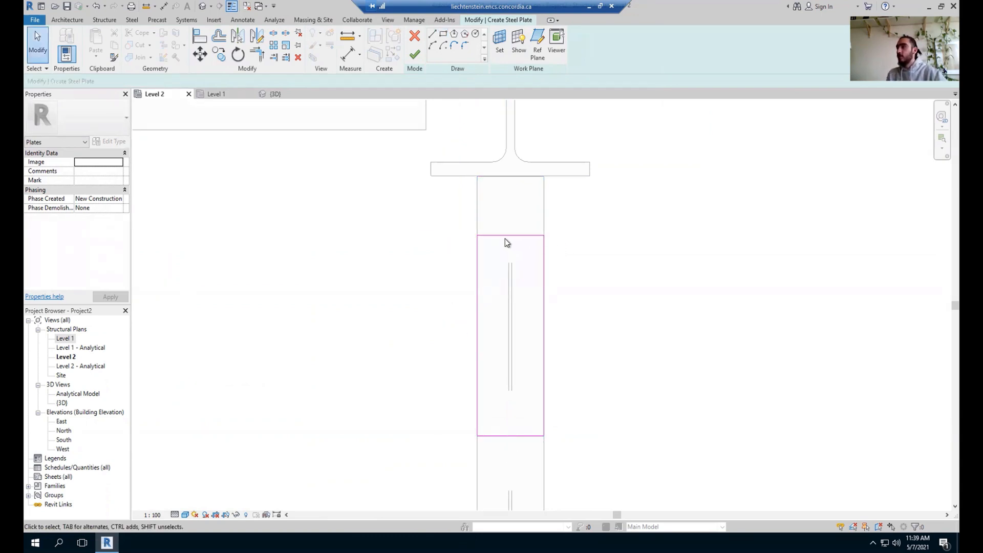
Move the plate outline up to the beam's end at the column flange and finish the plate
click(505, 239)
click(202, 53)
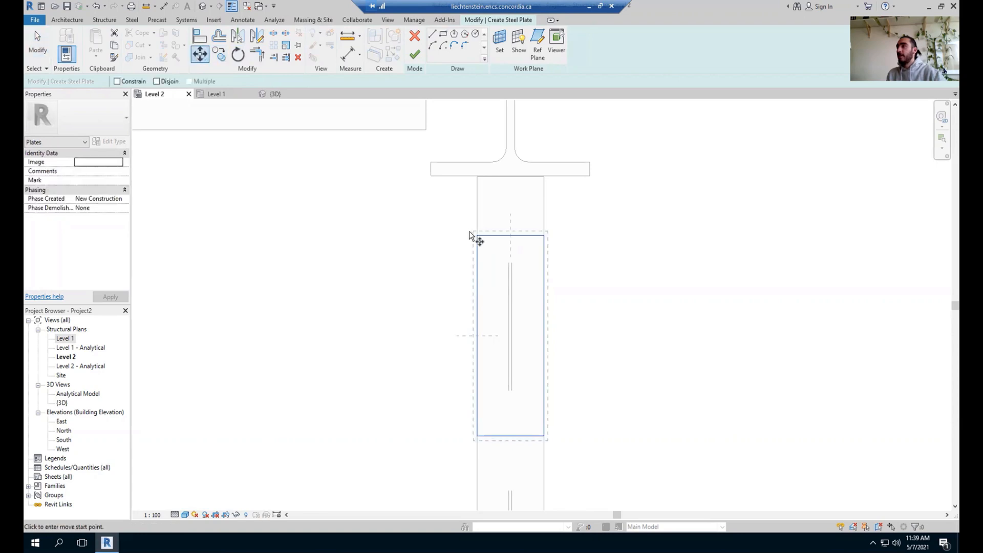
click(477, 236)
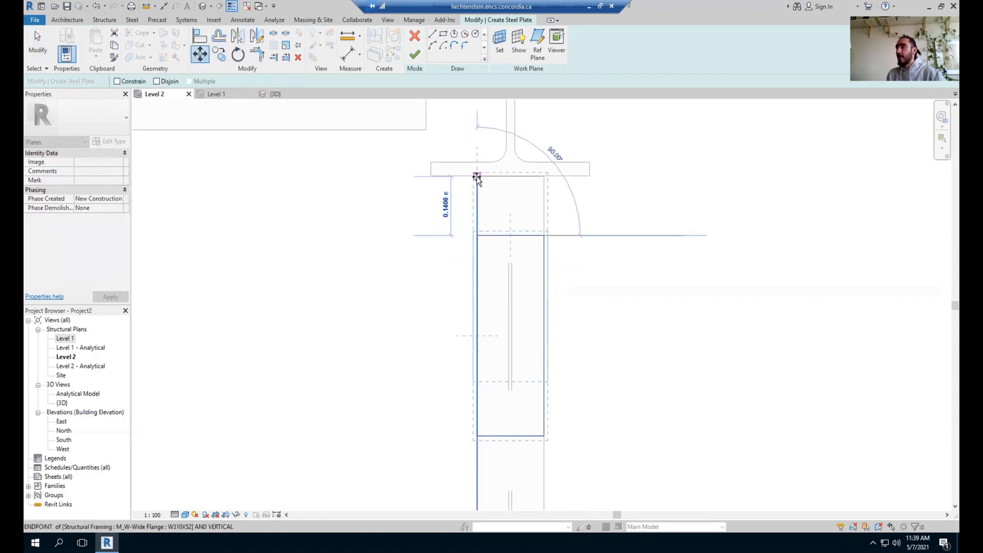
click(476, 177)
click(580, 366)
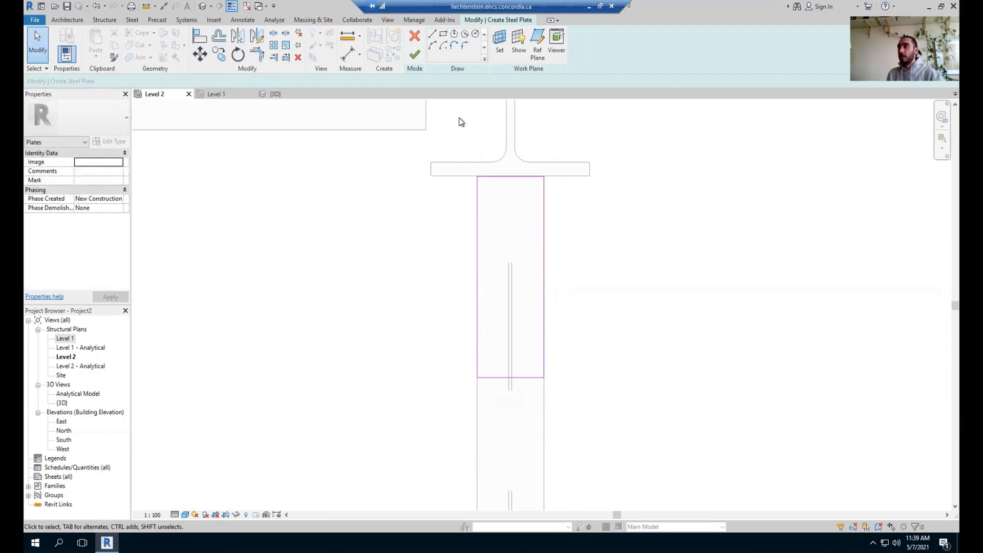
click(415, 55)
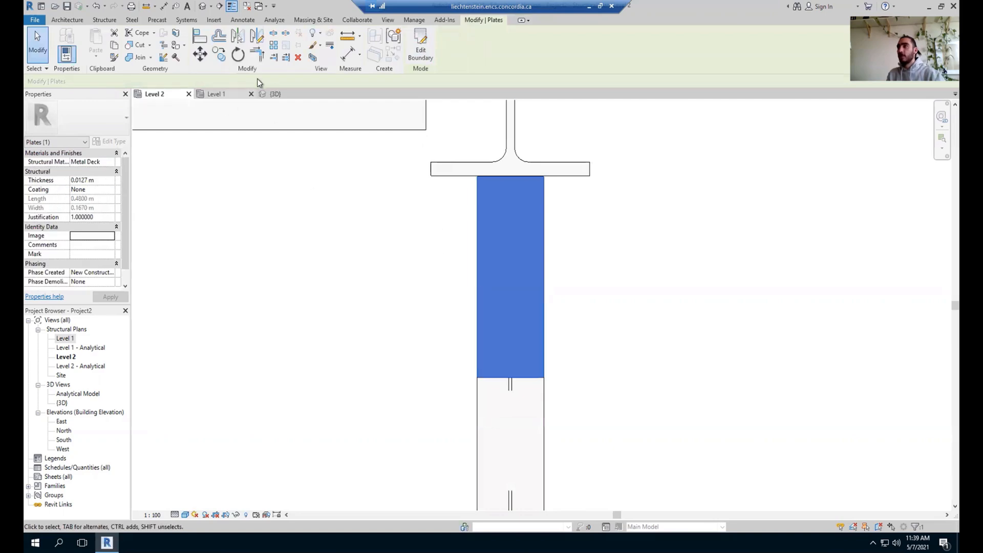
click(281, 95)
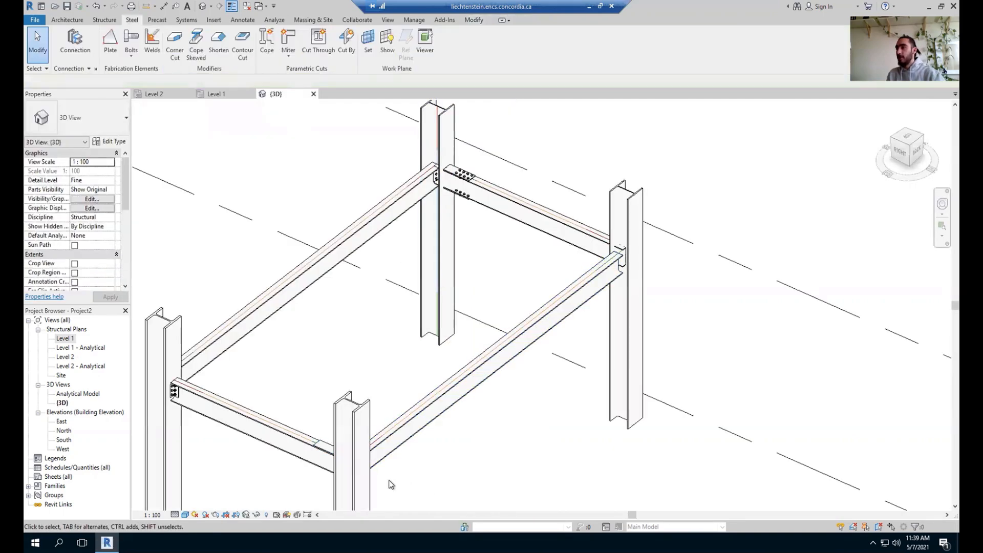
Break the existing moment flange plates connection into separate elements and select its top plate to read the plate's thickness
scroll(398, 306, up, 1)
click(484, 129)
scroll(486, 128, up, 5)
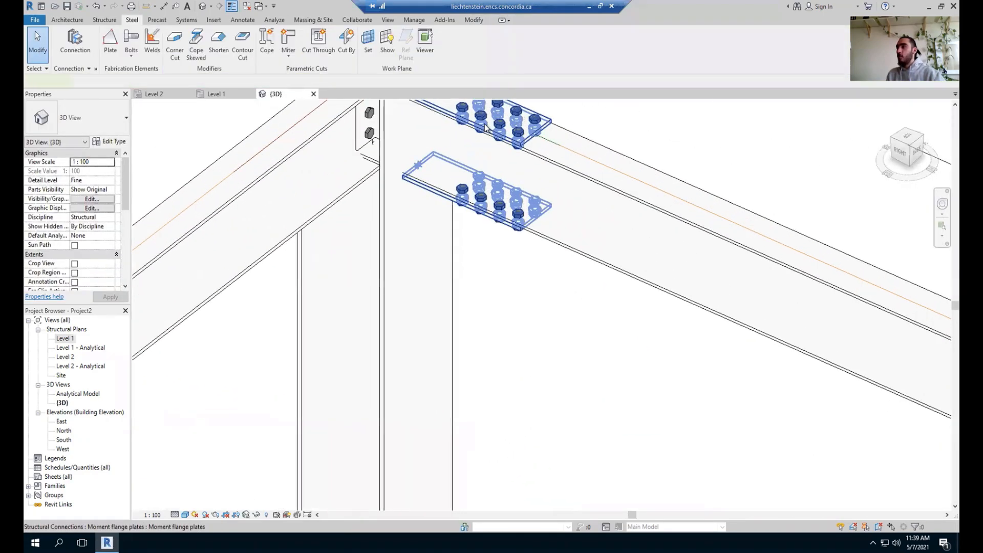
click(486, 128)
scroll(527, 352, down, 3)
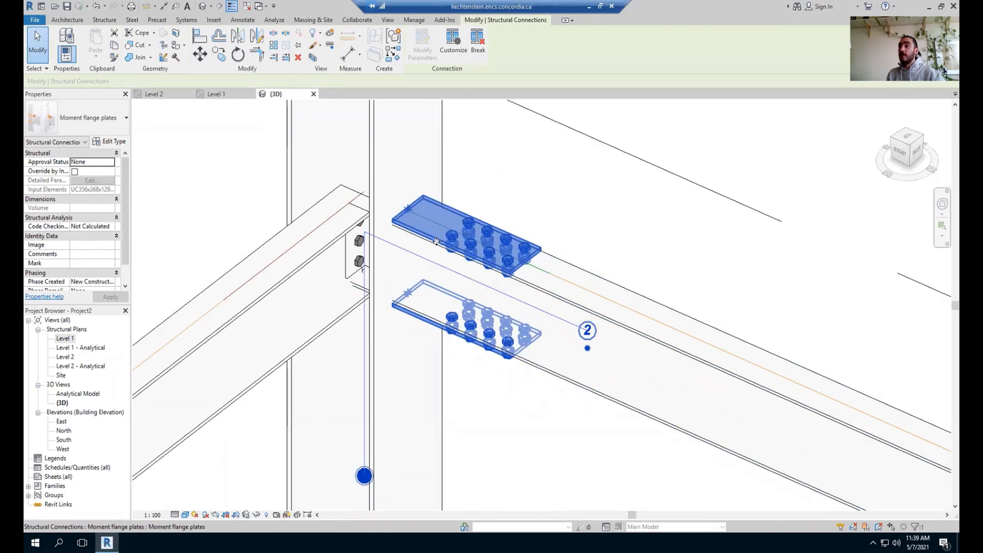
click(476, 46)
click(431, 231)
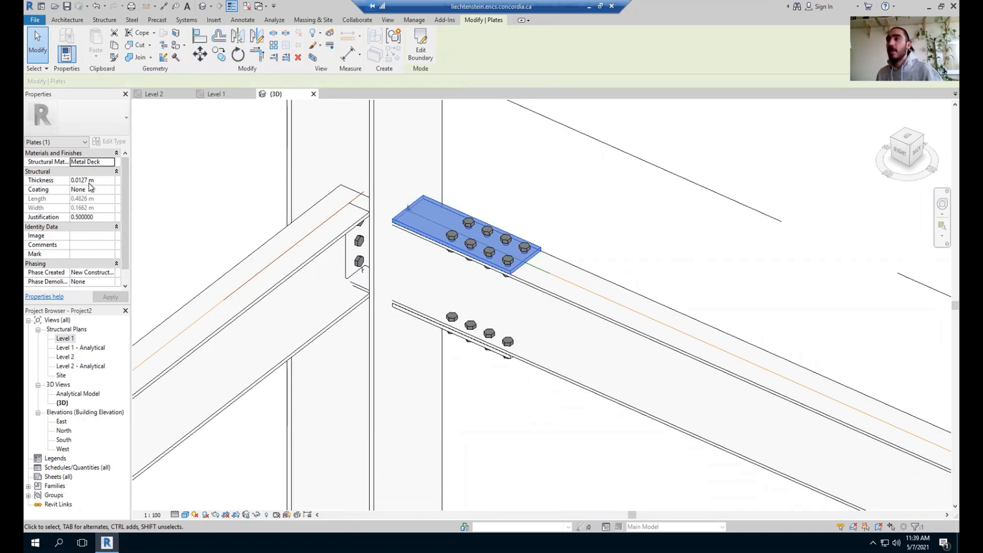
Check the thickness of the manually modelled plate on the opposite short beam against the existing connection's plate
scroll(215, 249, down, 6)
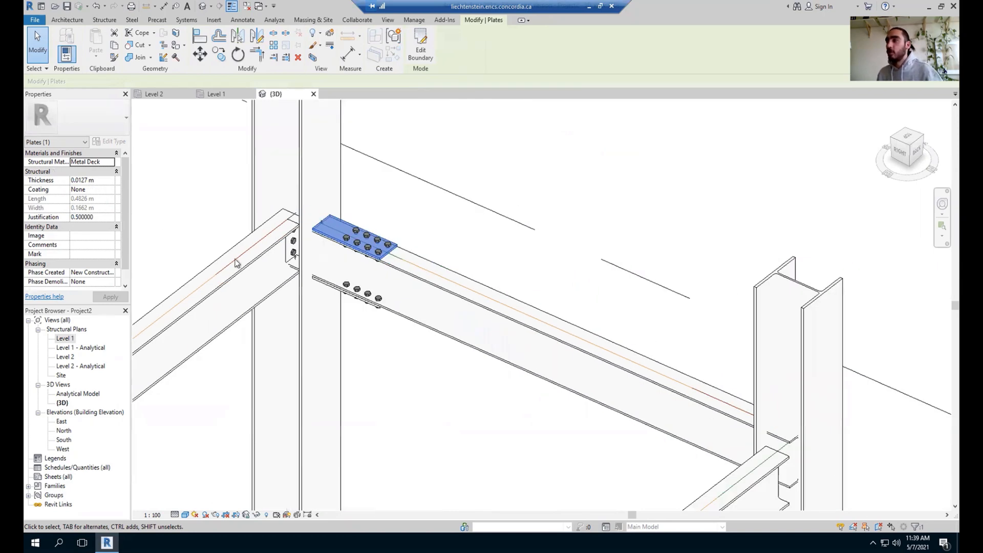
middle_drag(400, 302, 555, 160)
scroll(268, 347, up, 4)
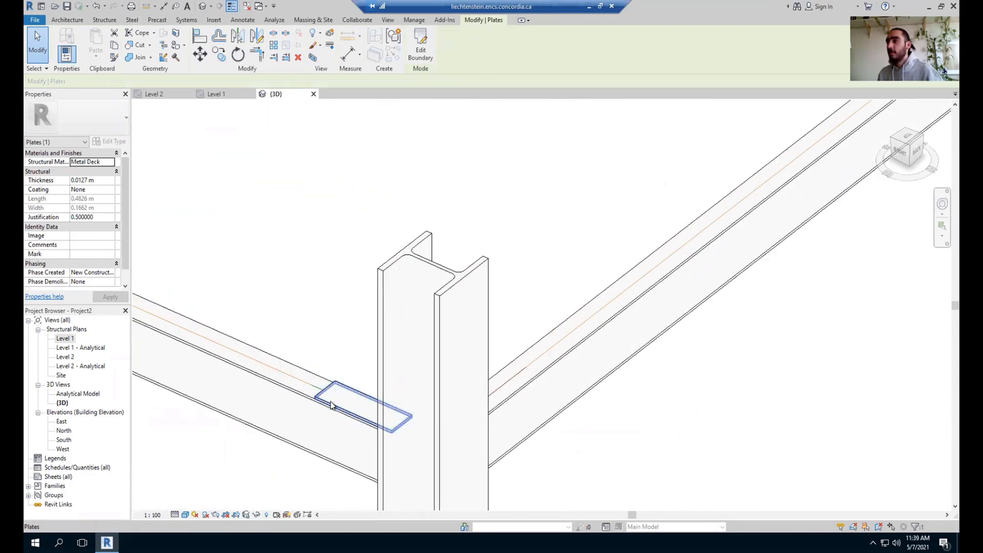
click(331, 405)
scroll(338, 275, down, 5)
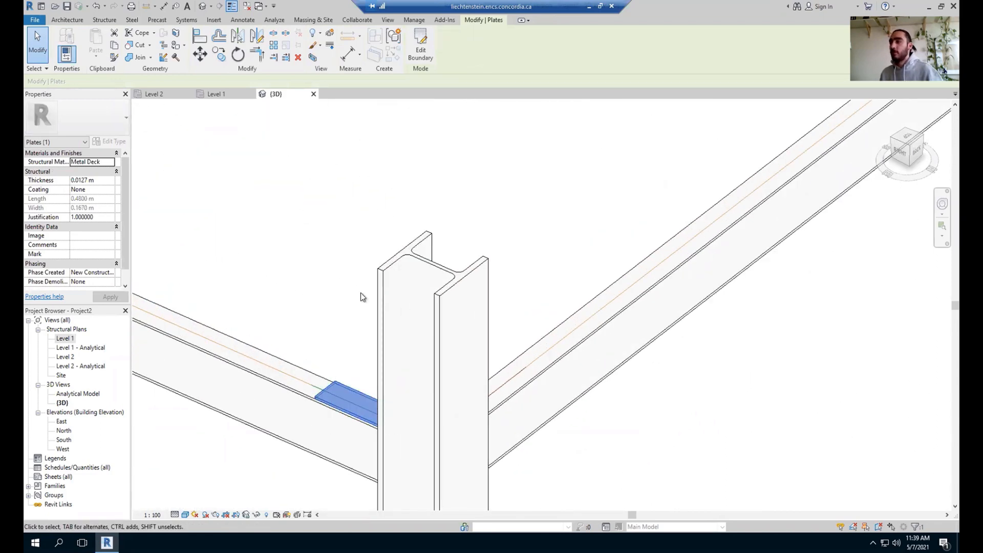
key(Escape)
Examine from the side the new plate and the top and bottom flange plates of the existing connection
shift+middle_drag(338, 274, 520, 281)
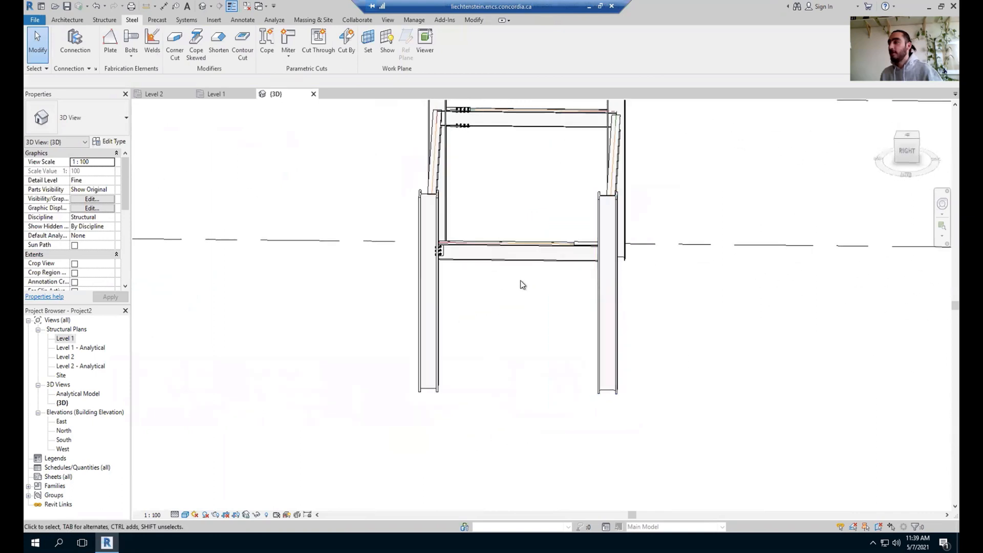
scroll(456, 358, up, 8)
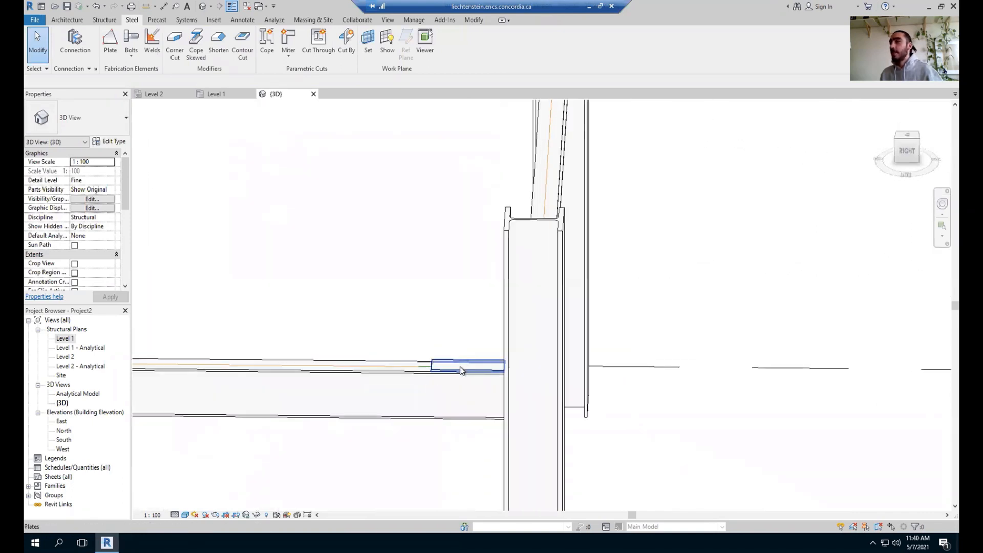
scroll(424, 278, down, 5)
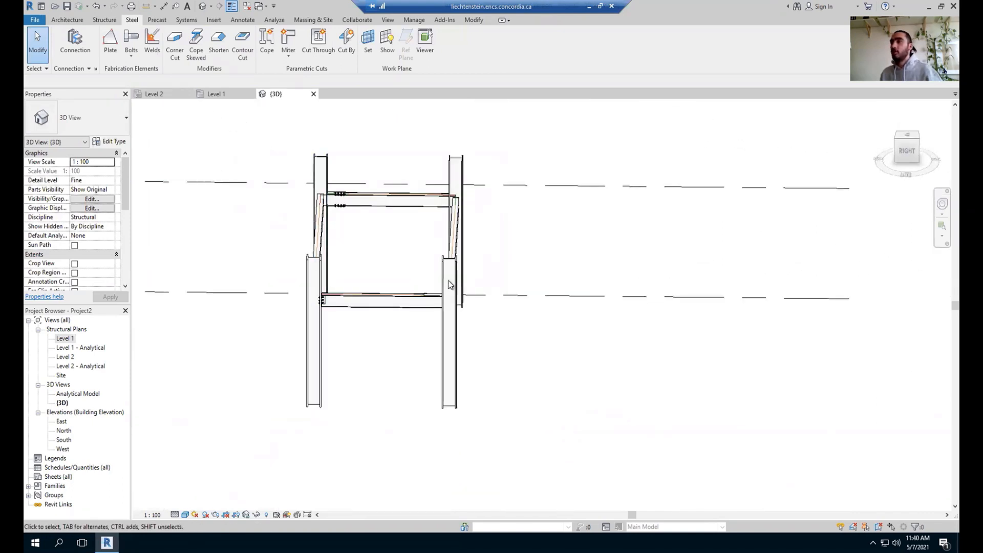
scroll(449, 285, up, 5)
scroll(449, 287, down, 1)
middle_drag(375, 255, 414, 367)
scroll(274, 193, up, 5)
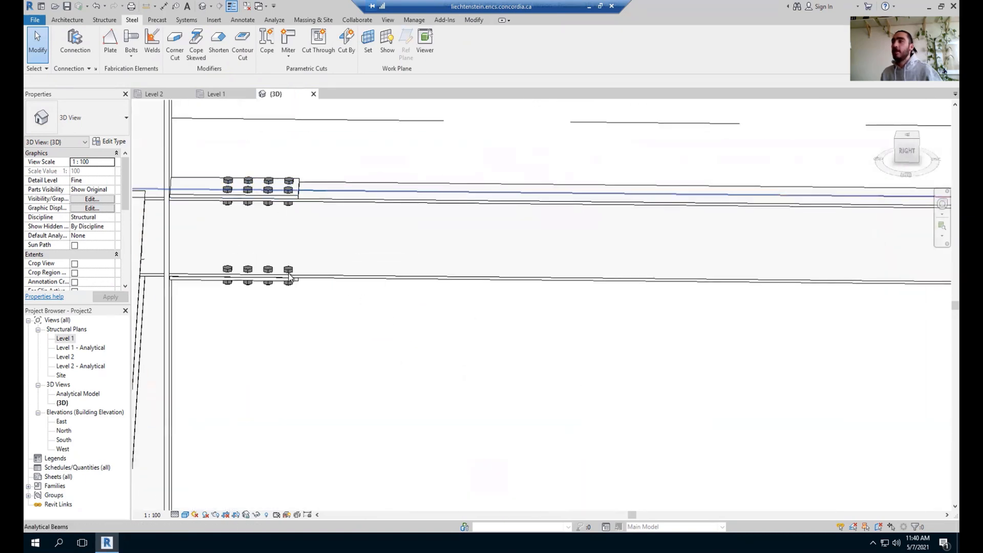
scroll(266, 275, down, 5)
scroll(456, 441, up, 3)
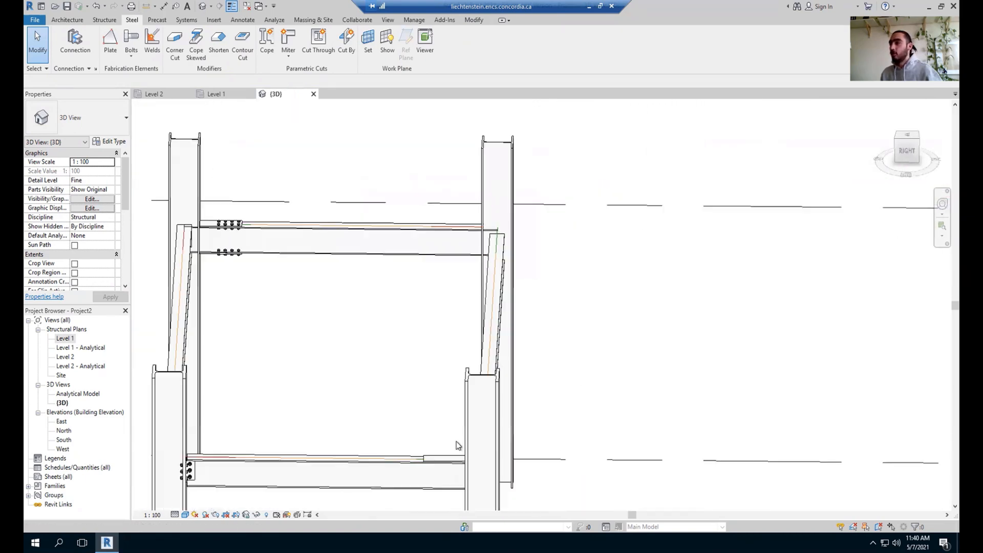
In the Level 2 plan, draw a vertical building section just outside the right-hand short beam and flip it to face the beam
double_click(65, 339)
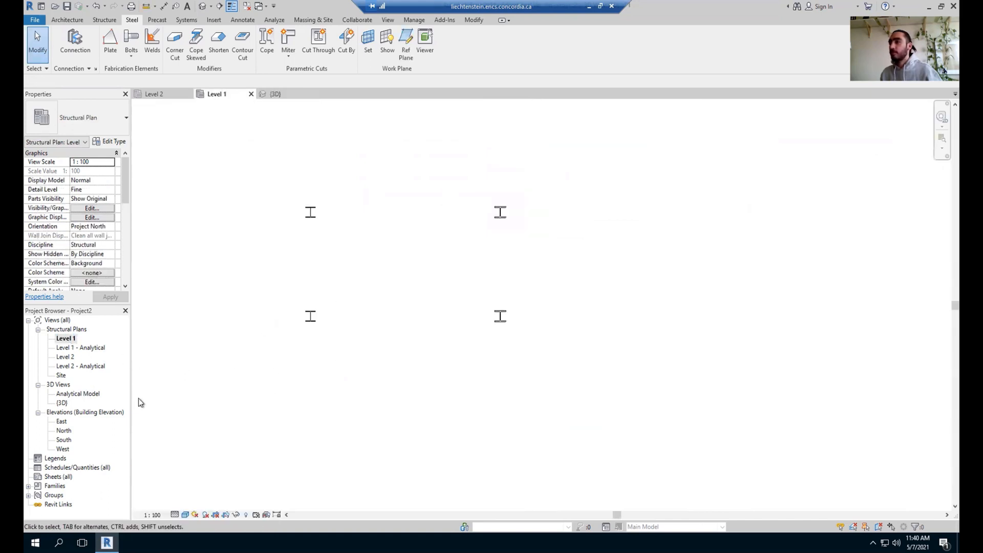
double_click(65, 357)
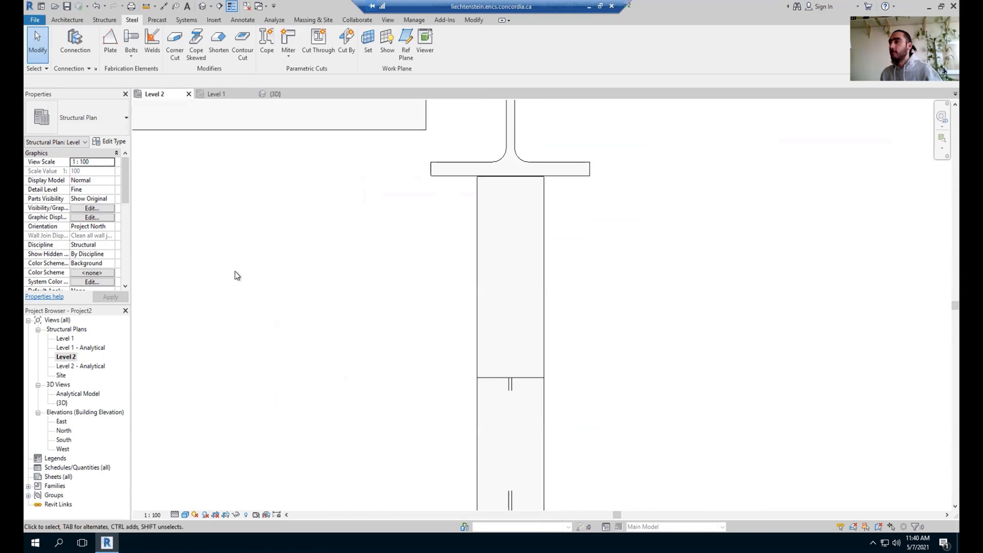
scroll(237, 277, down, 3)
scroll(239, 284, down, 2)
middle_drag(270, 304, 393, 275)
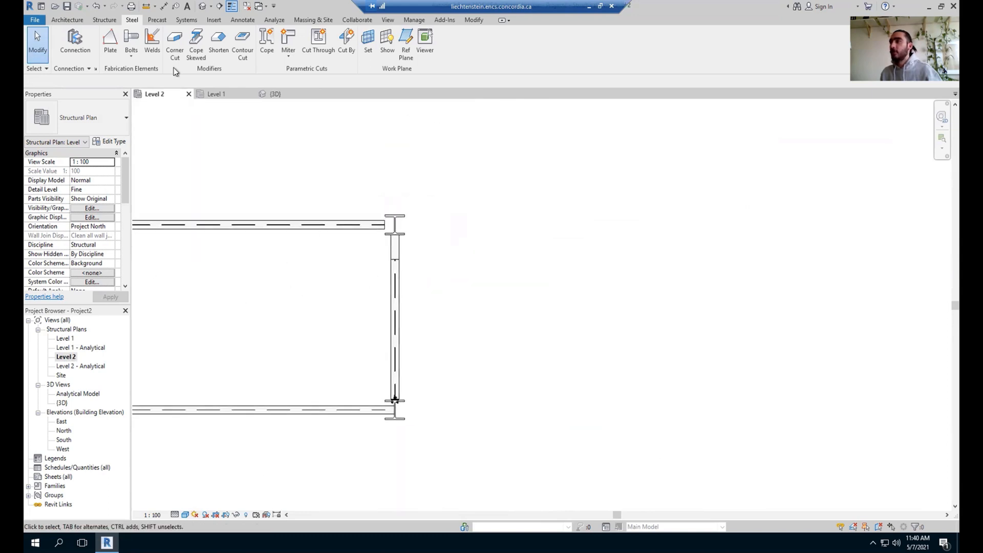
scroll(400, 278, up, 2)
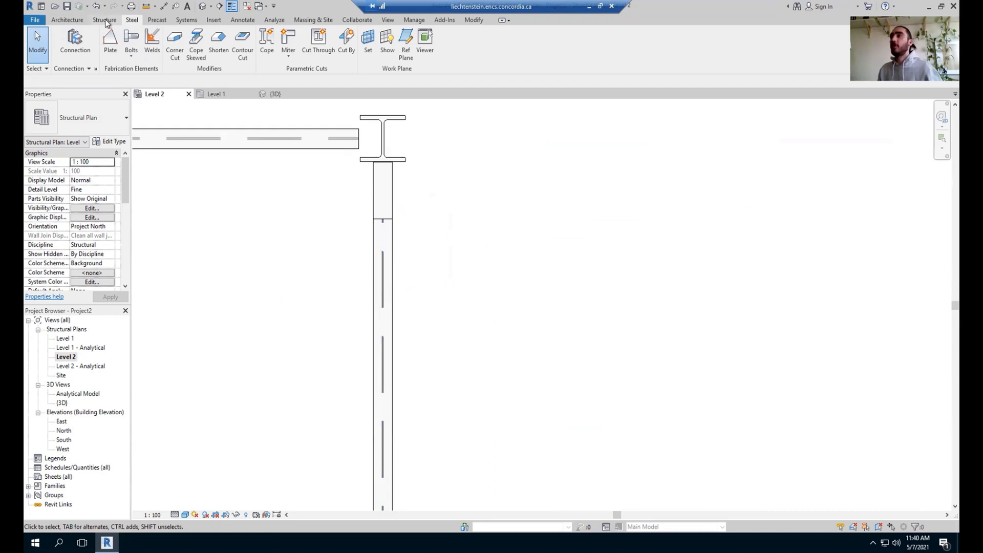
click(223, 7)
scroll(413, 229, down, 2)
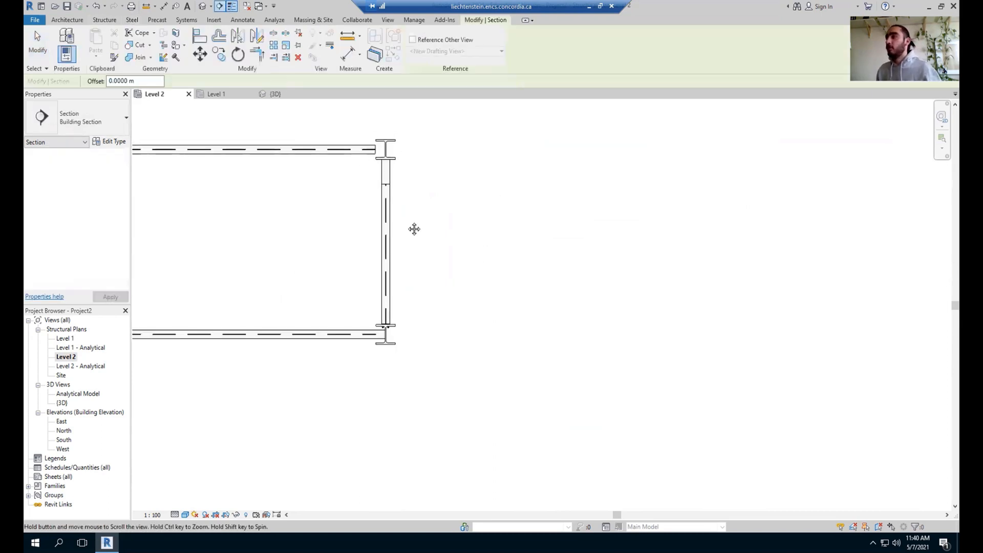
middle_drag(420, 102, 424, 193)
click(424, 193)
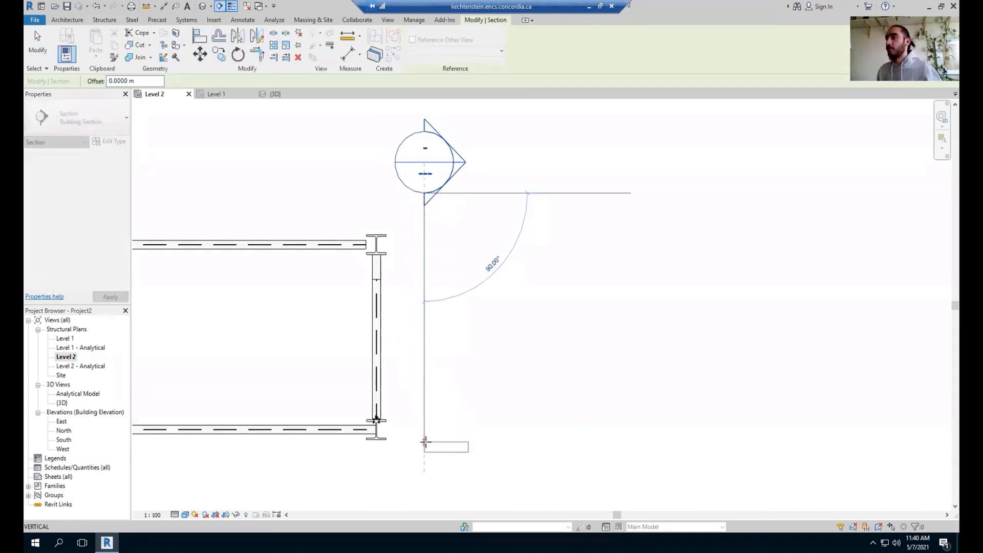
click(424, 441)
click(373, 231)
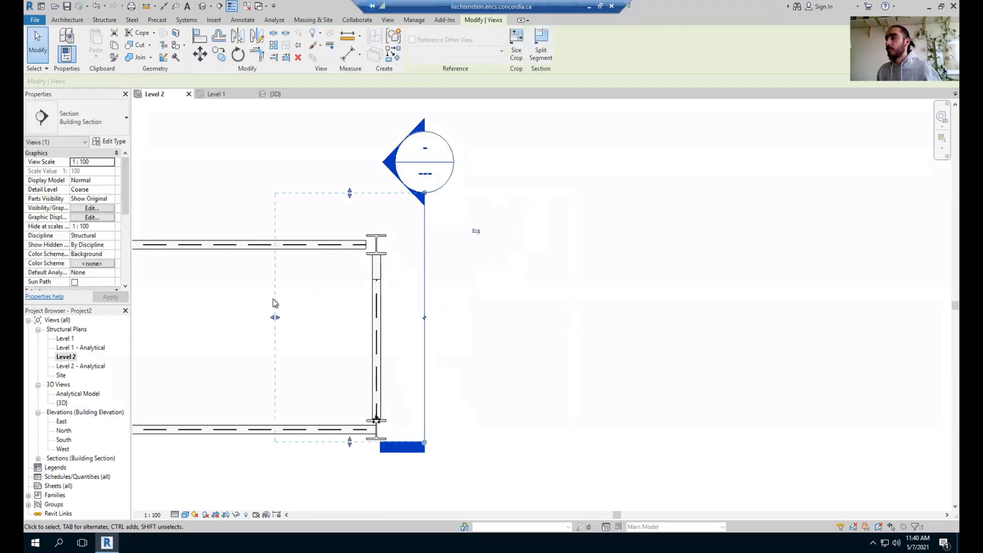
Open the new section view and set its detail level to Fine and its visual style to Consistent Colors
click(488, 303)
double_click(433, 183)
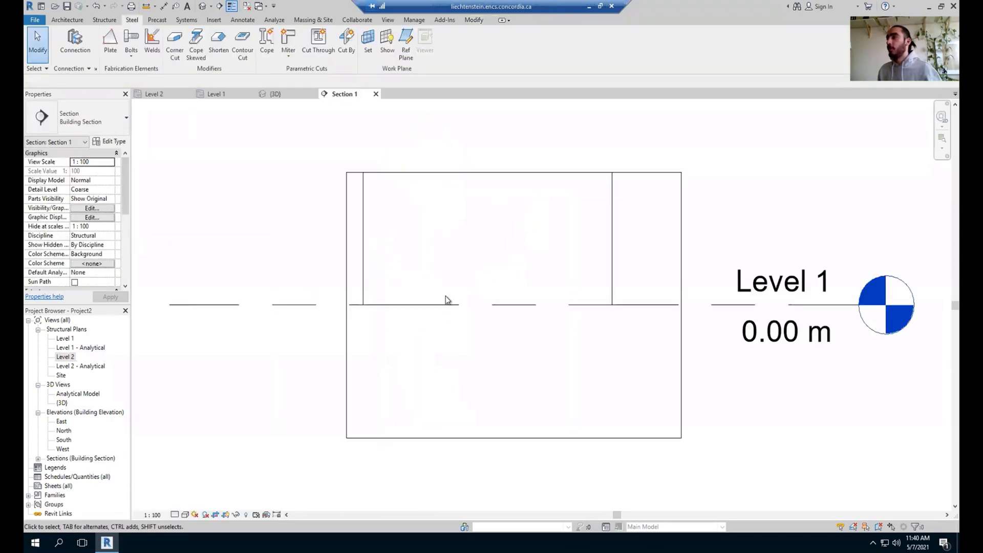
click(177, 514)
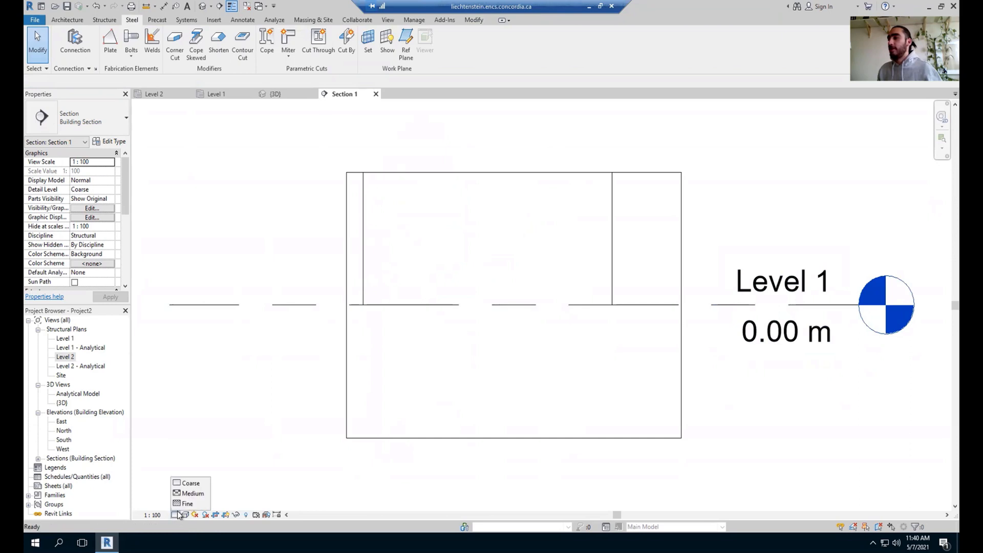
click(188, 505)
click(186, 515)
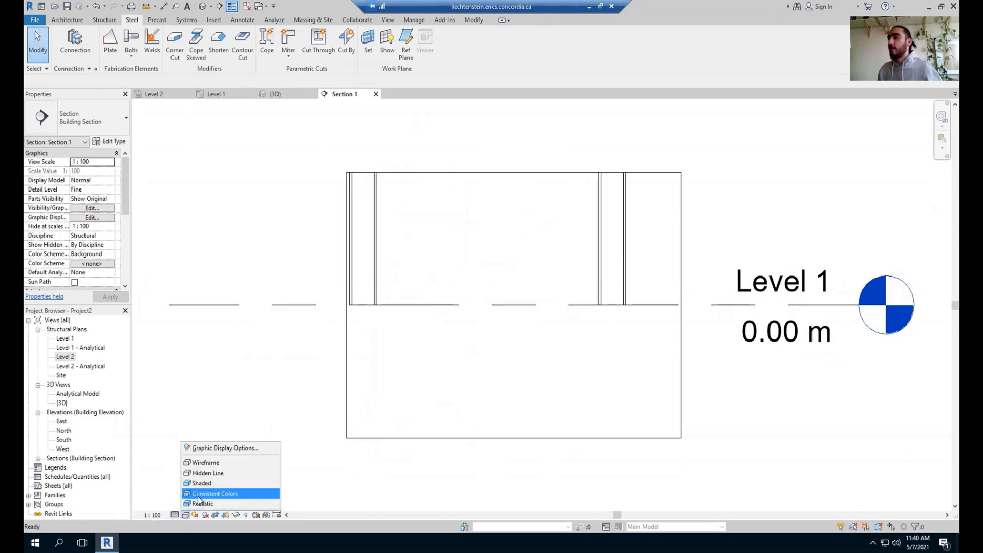
click(215, 493)
Extend the section's crop region upward beyond the Level 2 beams
click(520, 172)
scroll(532, 174, down, 3)
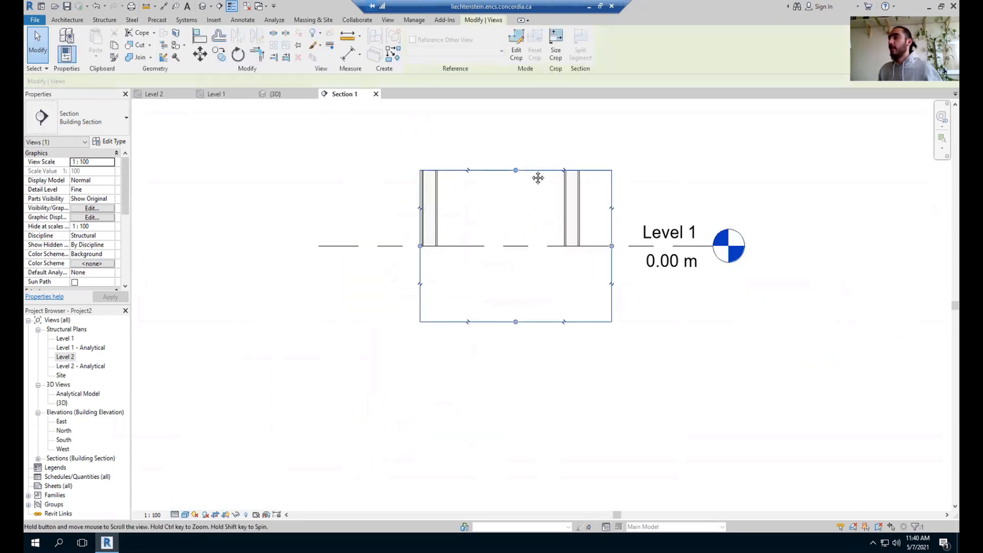
drag(489, 289, 500, 123)
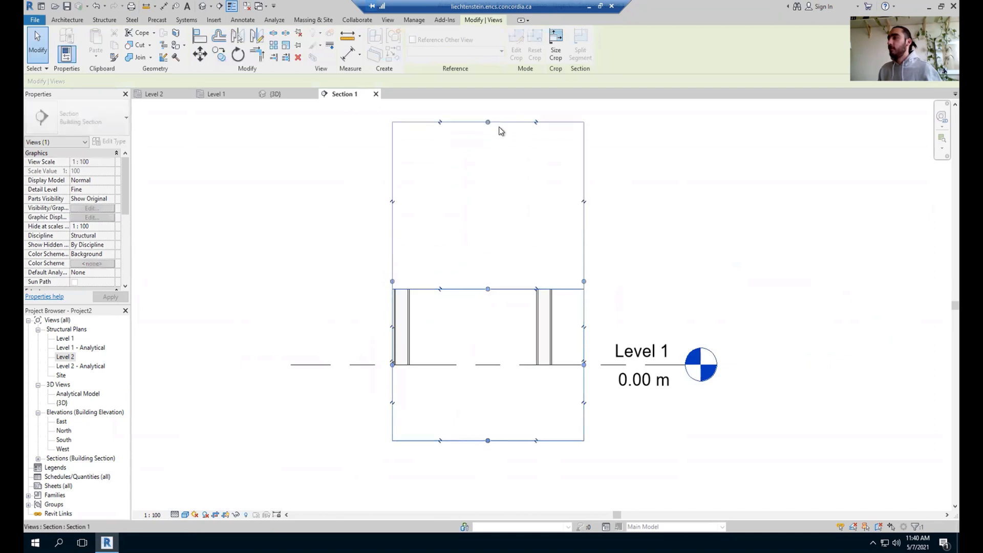
scroll(531, 235, up, 5)
scroll(523, 328, up, 3)
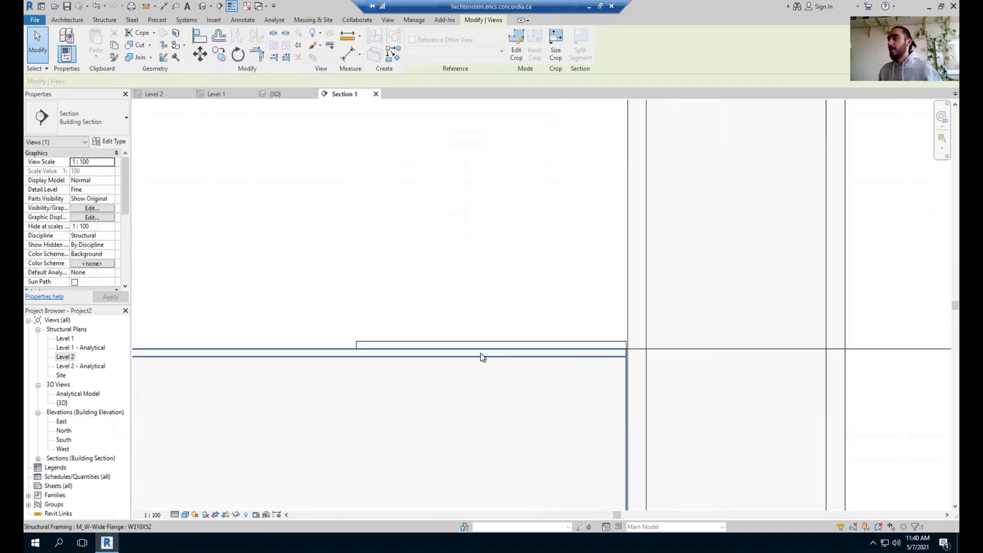
Mirror a copy of the top plate about a horizontal axis at the beam's mid-depth onto the underside of the bottom flange
click(374, 344)
scroll(374, 346, down, 3)
middle_drag(352, 306, 373, 237)
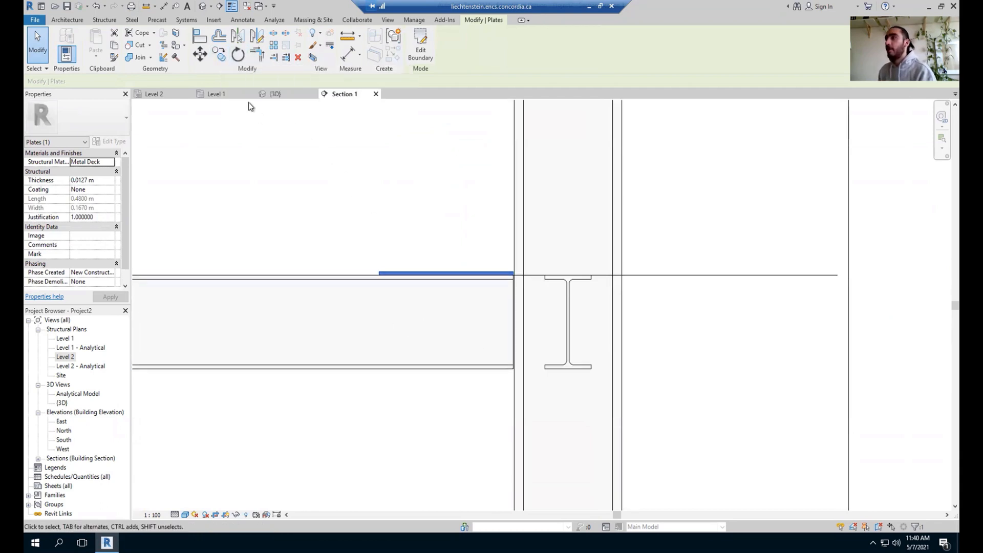
click(257, 40)
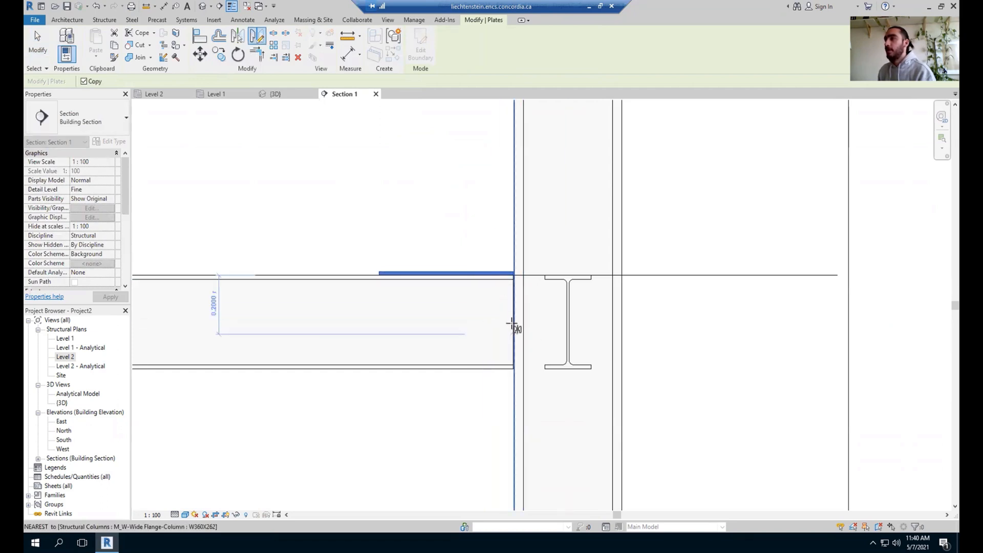
click(513, 322)
click(362, 321)
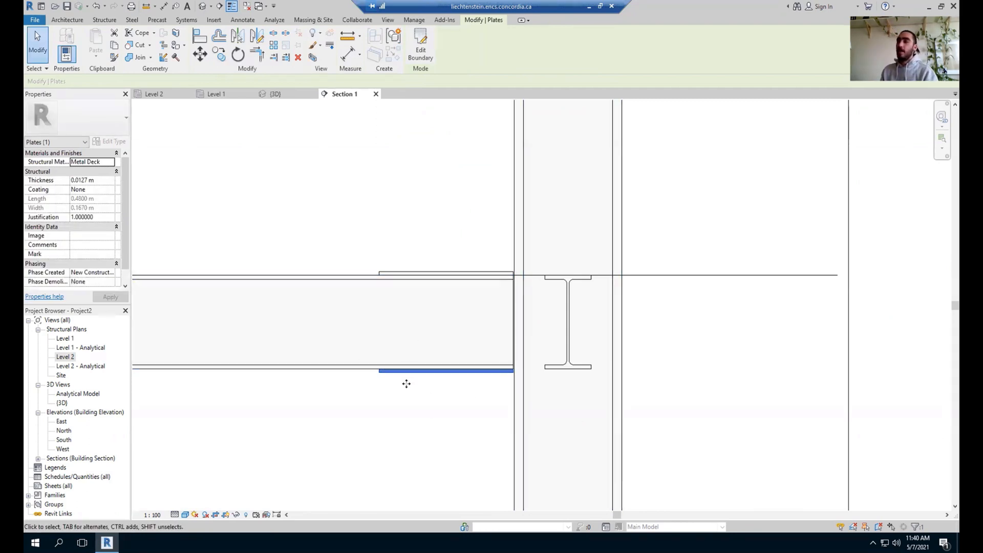
scroll(405, 382, up, 3)
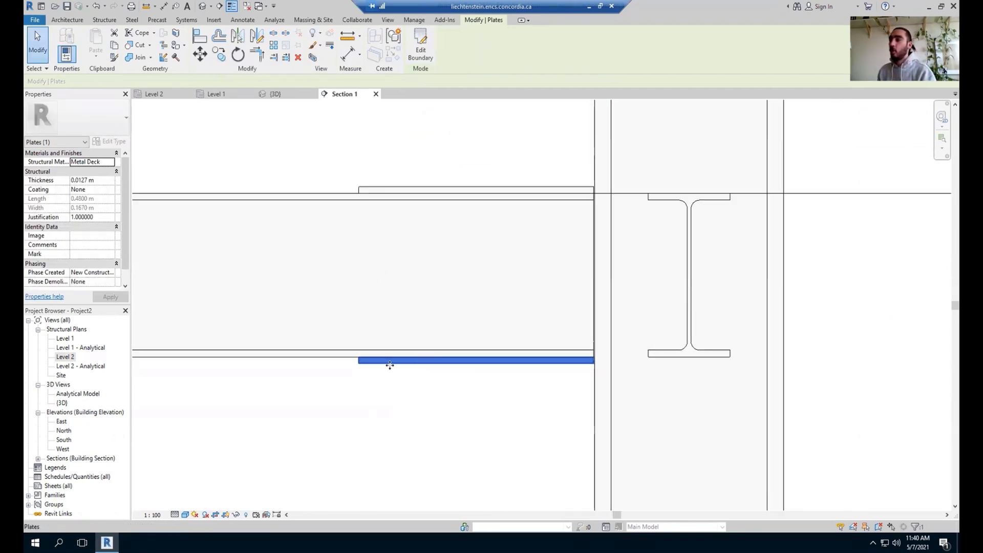
click(370, 418)
scroll(369, 413, down, 2)
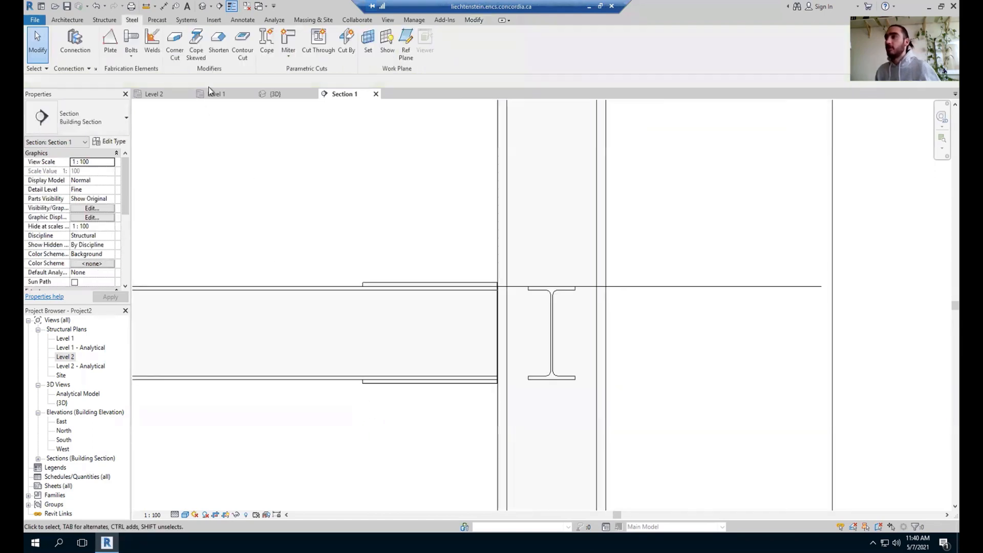
In the 3D view, examine the new top and bottom plates and the bolt layout on the existing flange plate connection
click(277, 96)
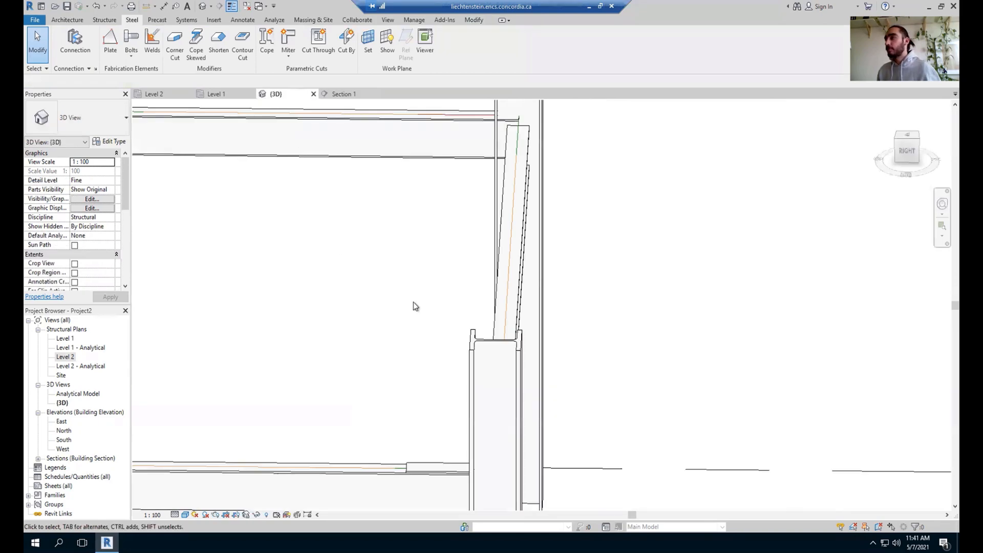
shift+middle_drag(608, 285, 460, 408)
scroll(664, 246, up, 8)
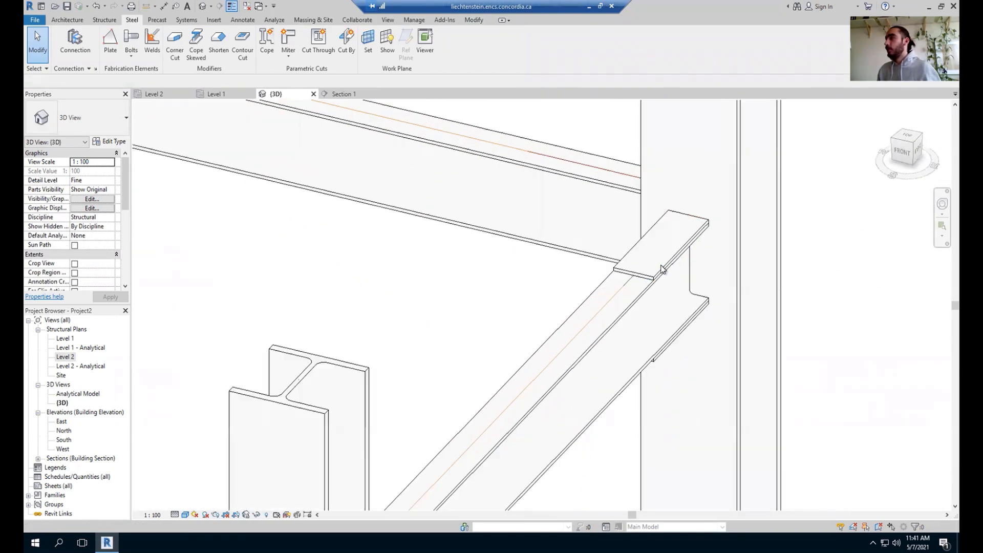
click(646, 278)
scroll(648, 308, down, 5)
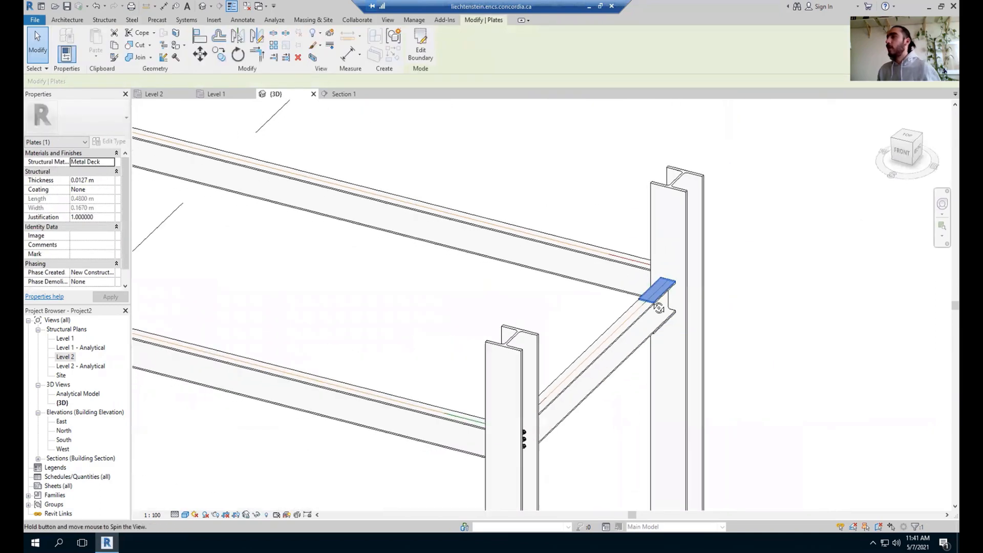
shift+middle_drag(659, 307, 599, 285)
scroll(599, 285, up, 6)
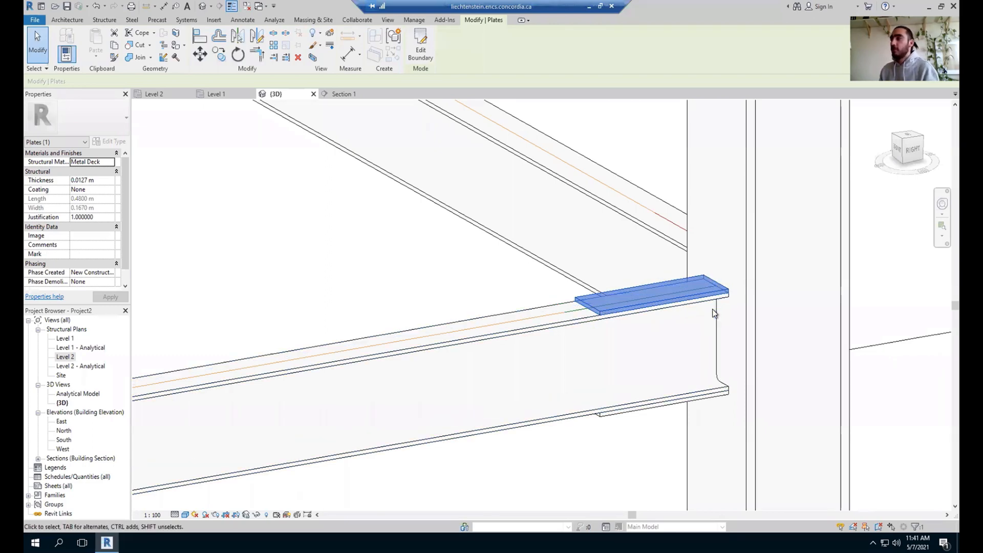
scroll(714, 313, down, 8)
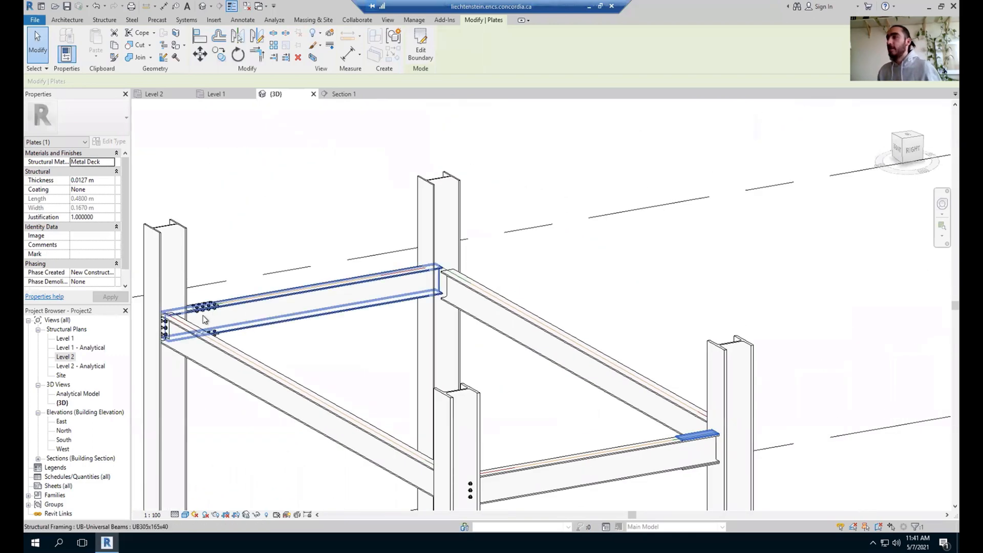
scroll(203, 315, up, 8)
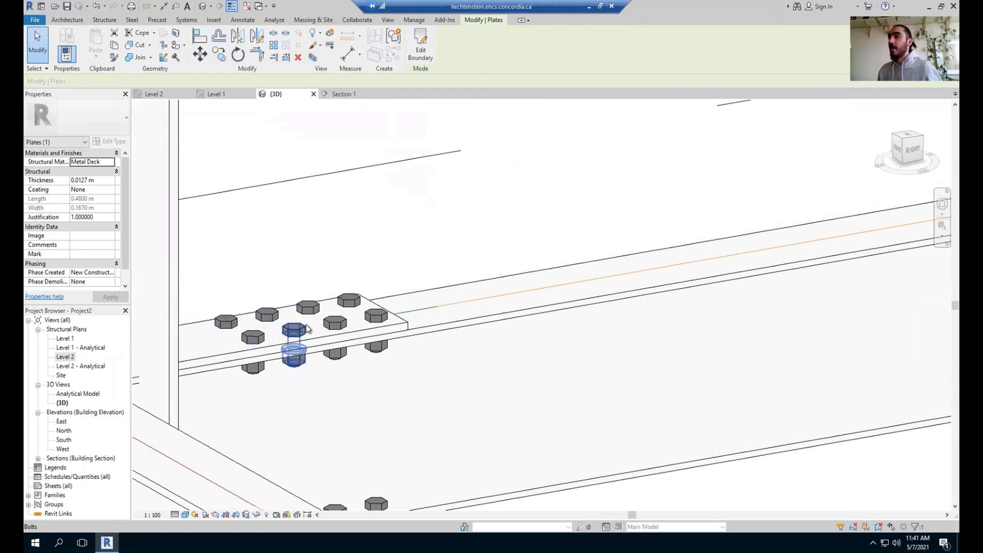
In the Level 2 plan, inspect the properties of a bolt on the existing flange plate connection
scroll(309, 335, down, 8)
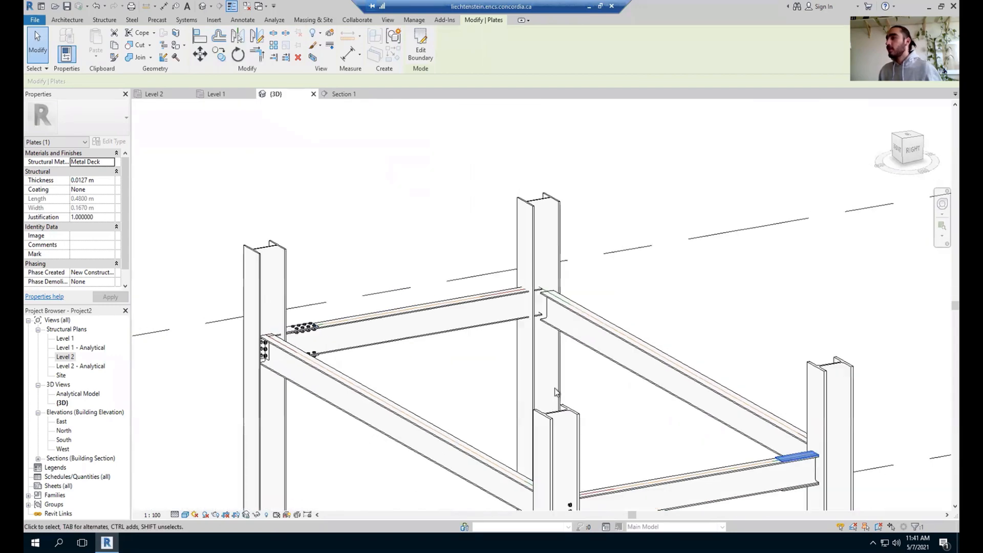
middle_drag(564, 393, 290, 357)
scroll(515, 449, up, 3)
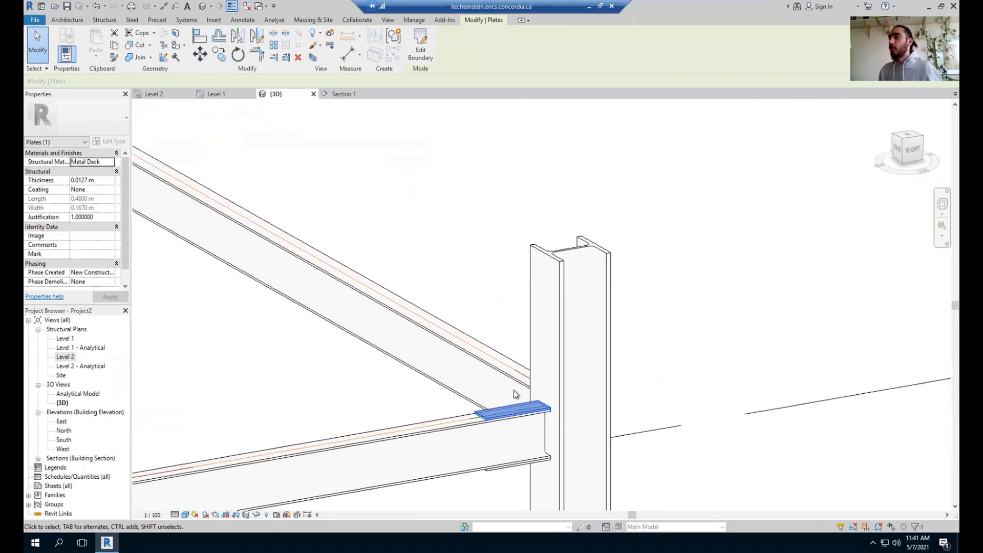
click(486, 227)
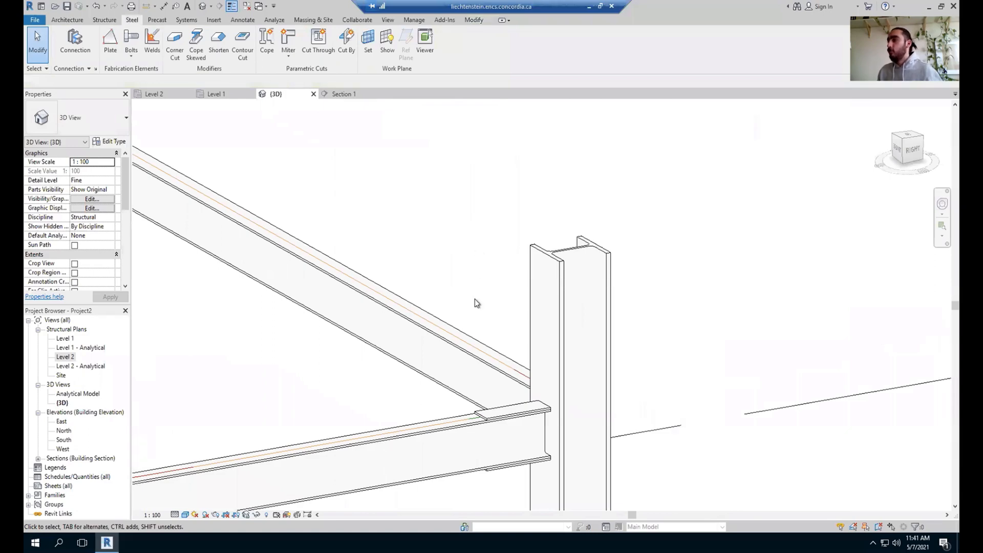
scroll(474, 272, down, 6)
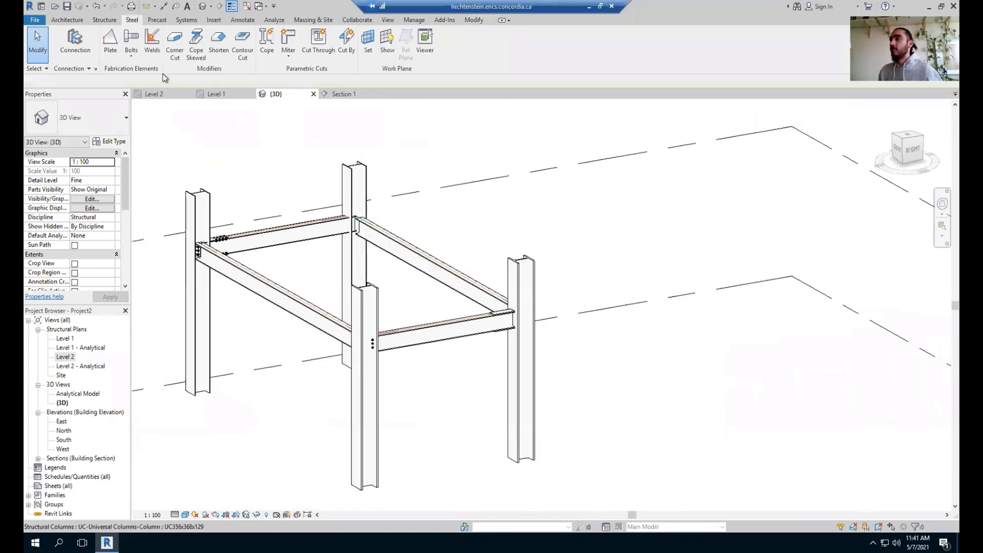
click(156, 94)
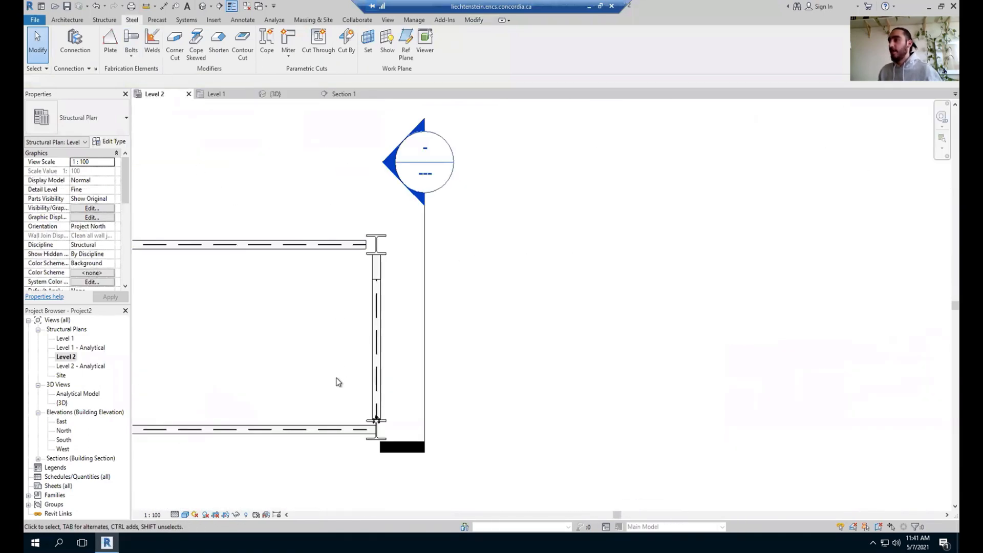
scroll(287, 386, up, 5)
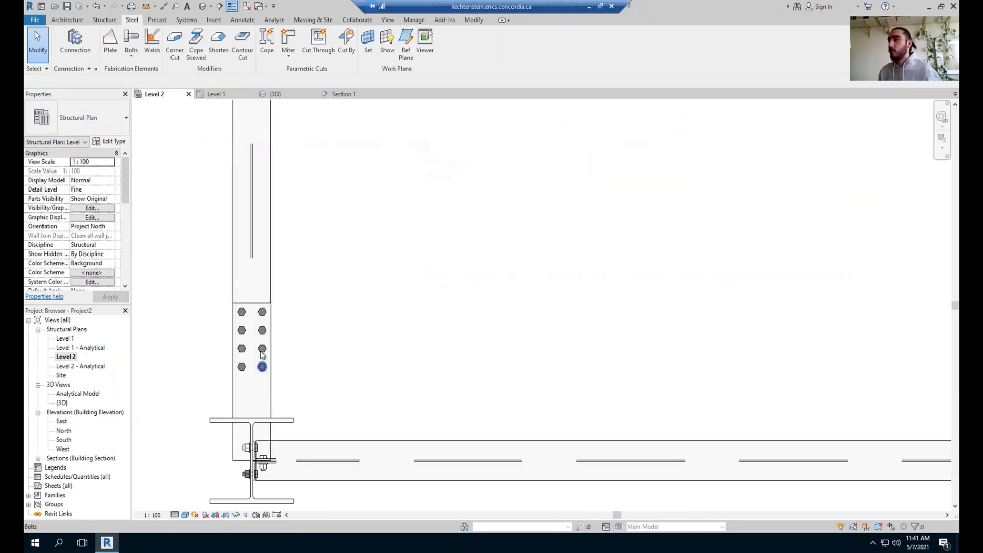
scroll(262, 349, up, 5)
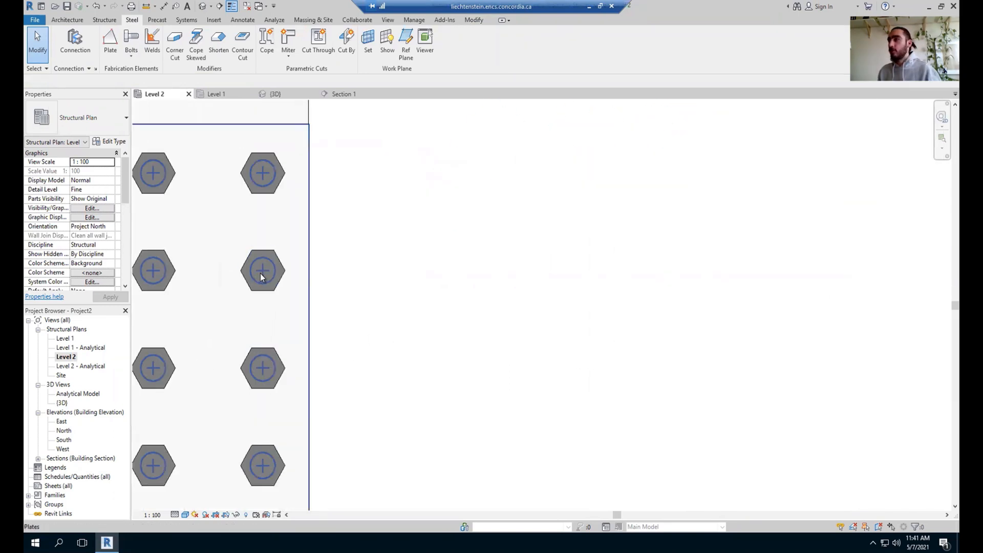
click(261, 293)
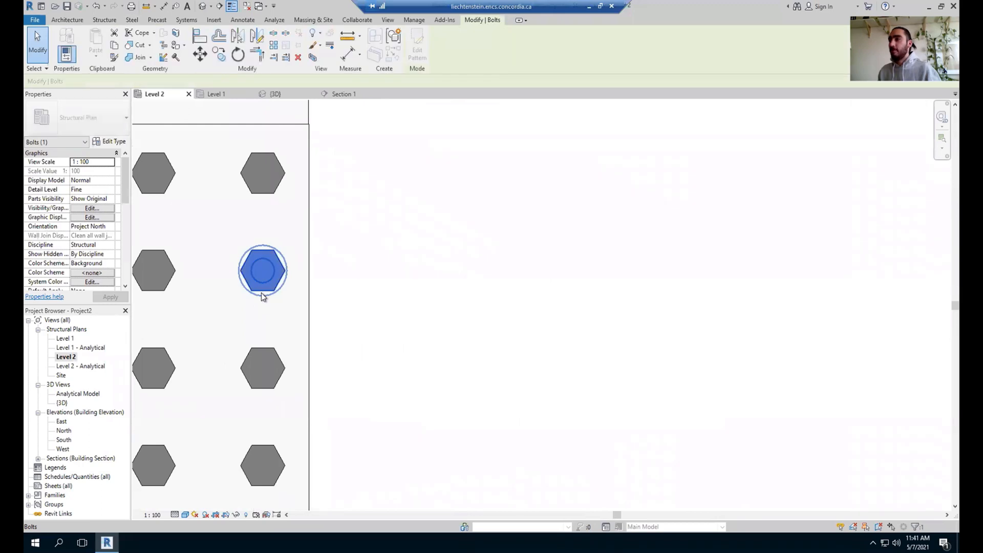
scroll(248, 257, down, 3)
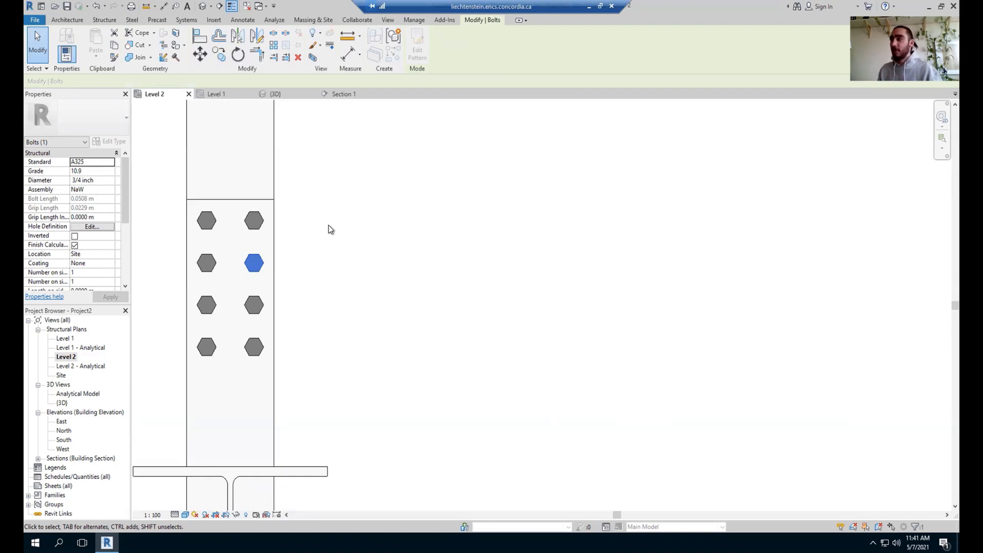
Measure the centre-to-centre distance across the two bolt columns on the existing flange plate
click(366, 285)
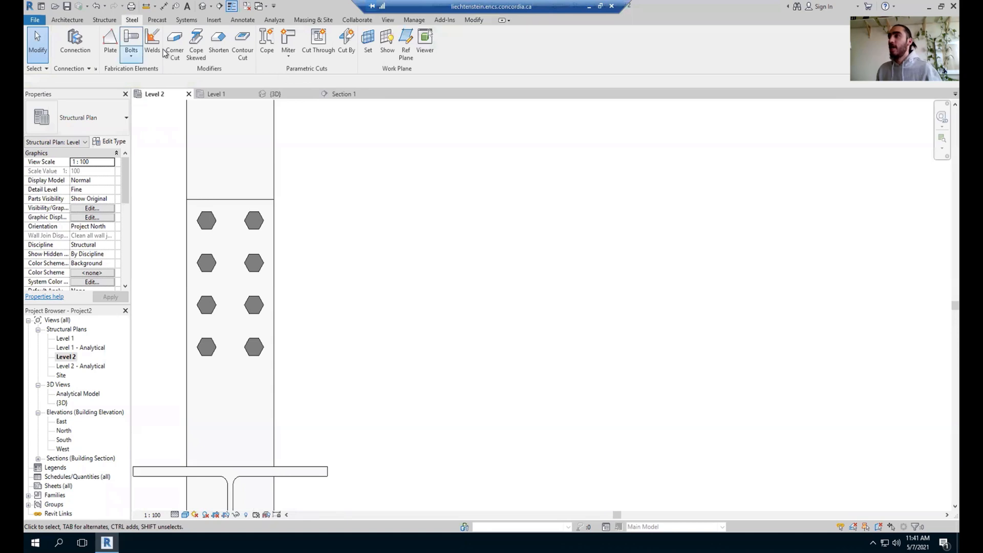
click(164, 8)
scroll(212, 234, up, 3)
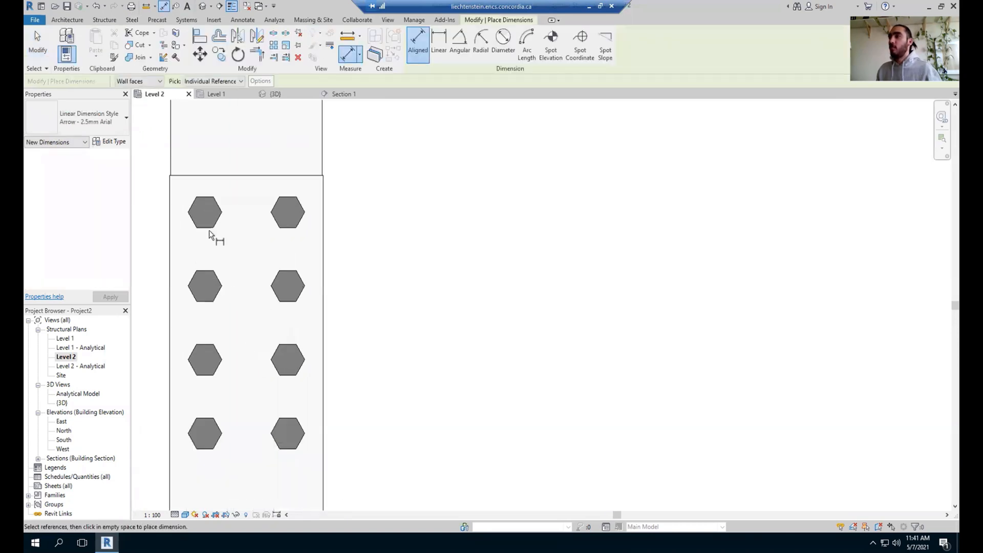
click(348, 36)
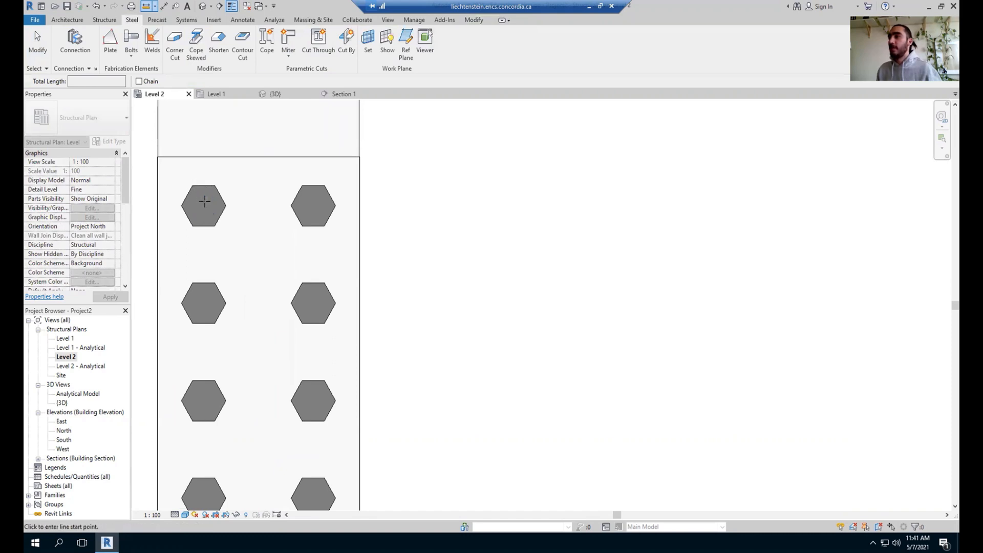
click(204, 193)
click(313, 192)
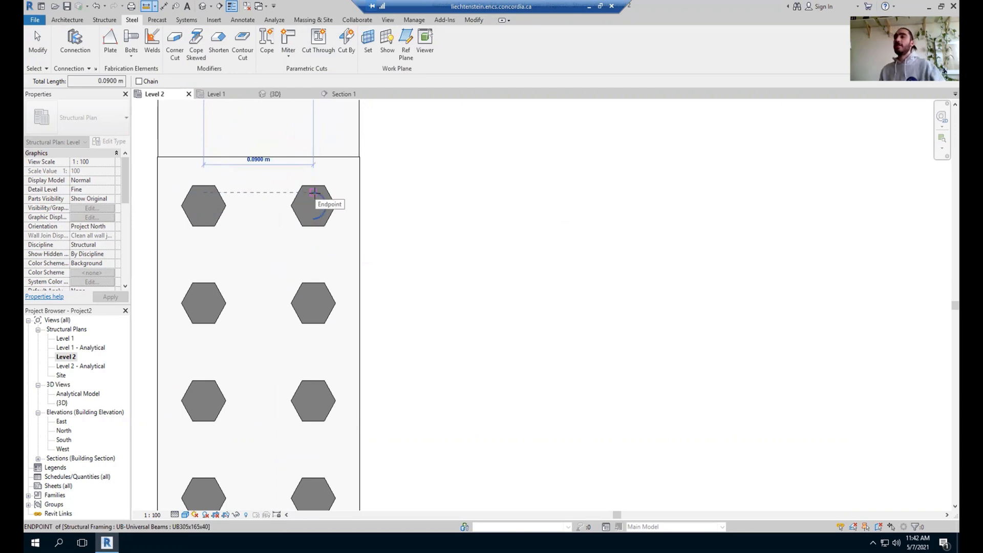
key(Escape)
Locate the new top flange plate at the opposite column in the plan and inspect its properties
scroll(314, 197, down, 3)
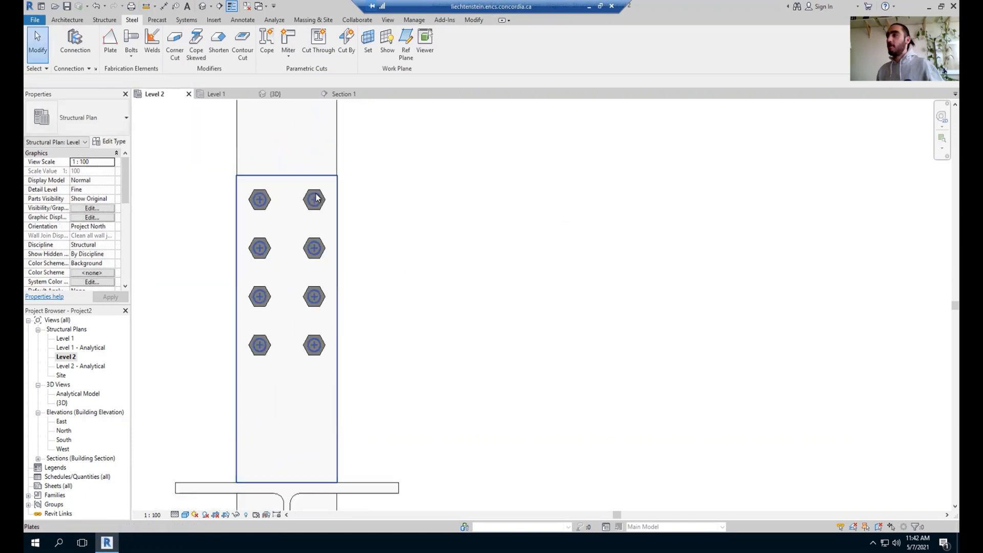
scroll(318, 200, down, 5)
middle_drag(578, 217, 420, 315)
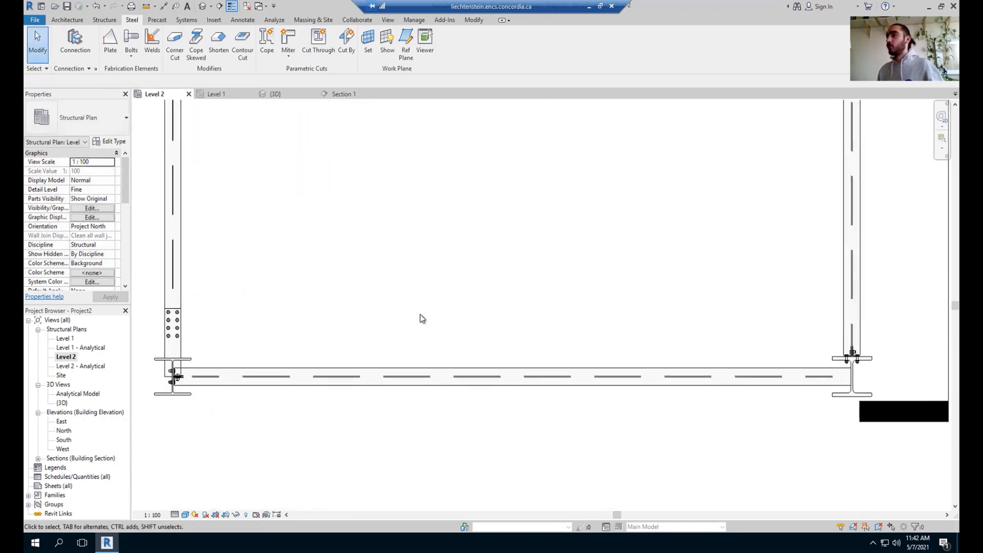
middle_drag(634, 223, 476, 379)
middle_drag(789, 180, 532, 362)
scroll(491, 358, up, 5)
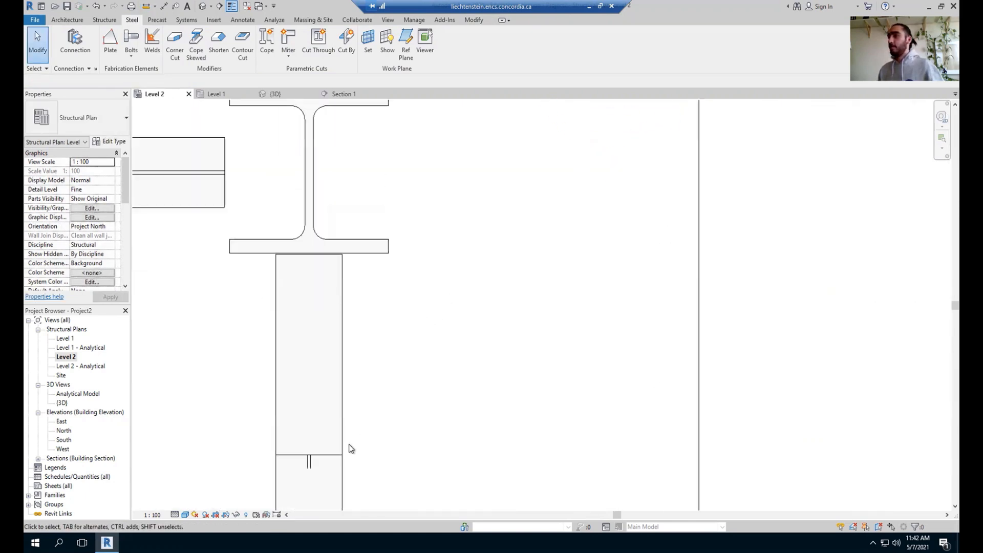
click(330, 456)
scroll(431, 324, down, 2)
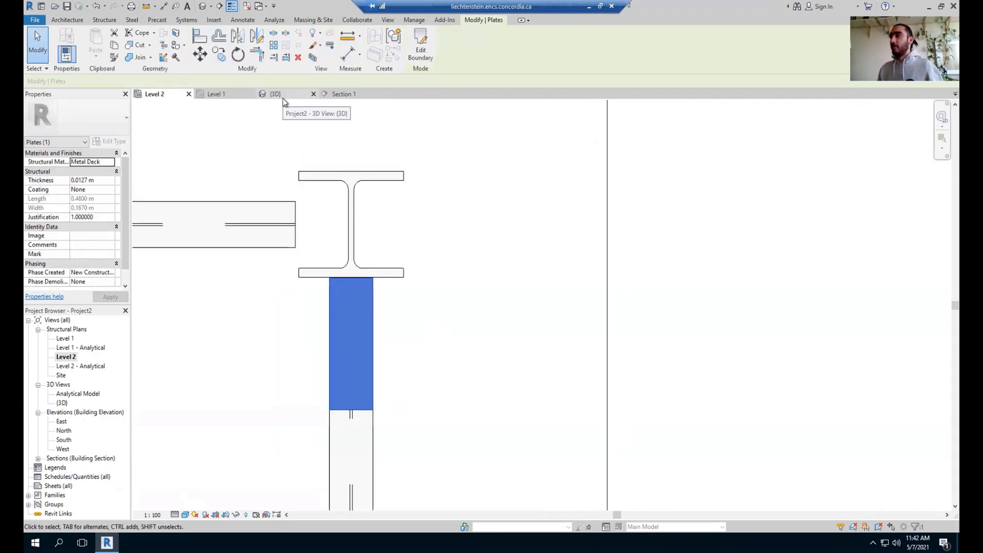
click(696, 147)
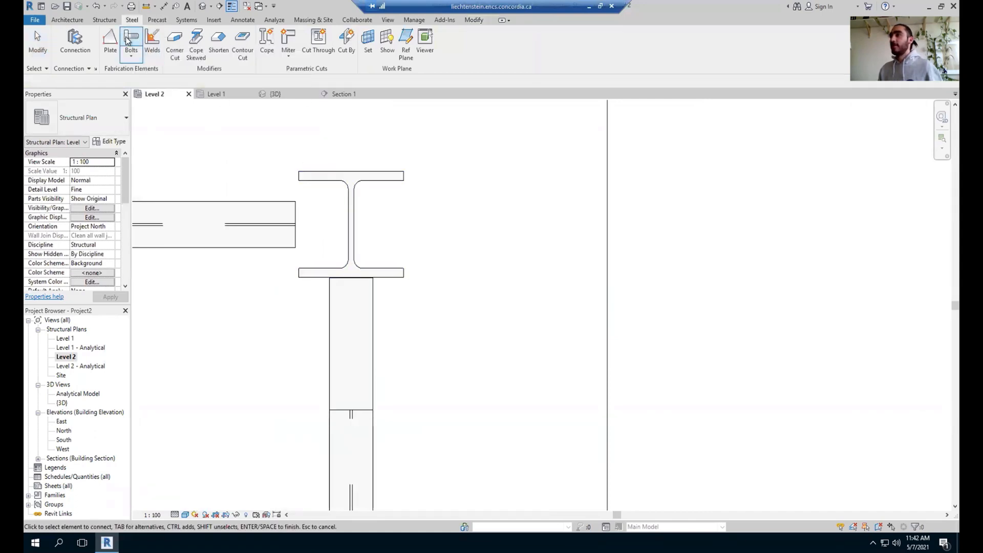
click(131, 56)
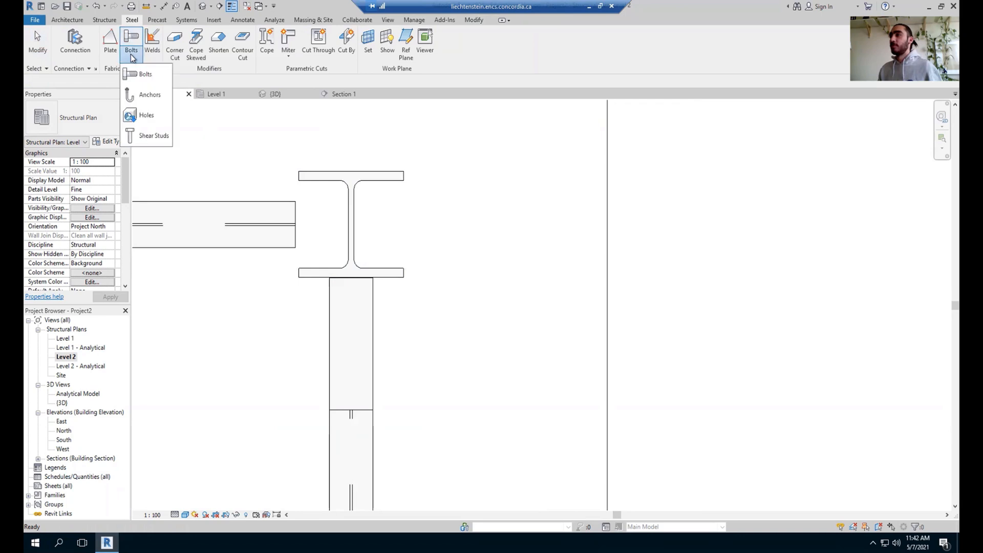
click(143, 75)
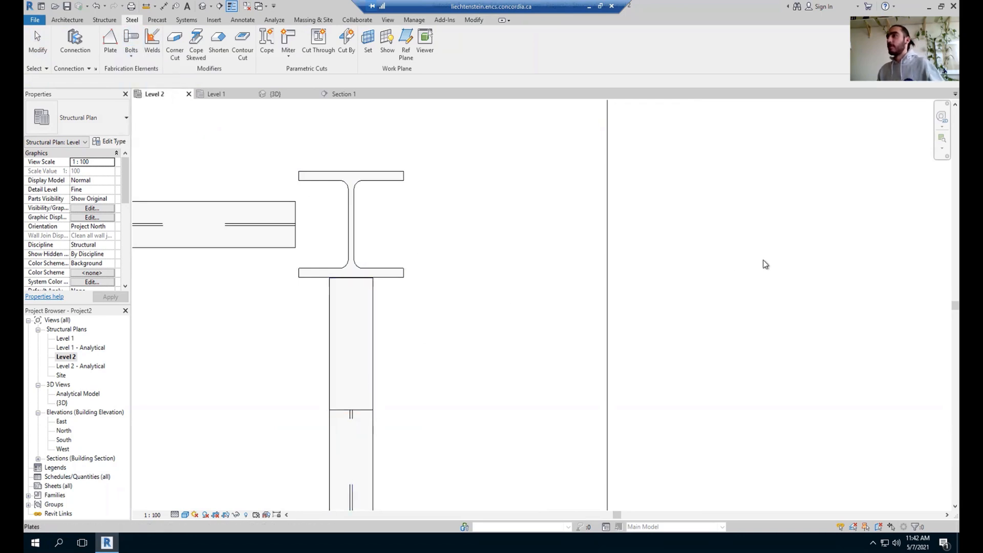
key(Escape)
scroll(301, 321, down, 3)
scroll(398, 331, down, 2)
middle_drag(319, 365, 388, 273)
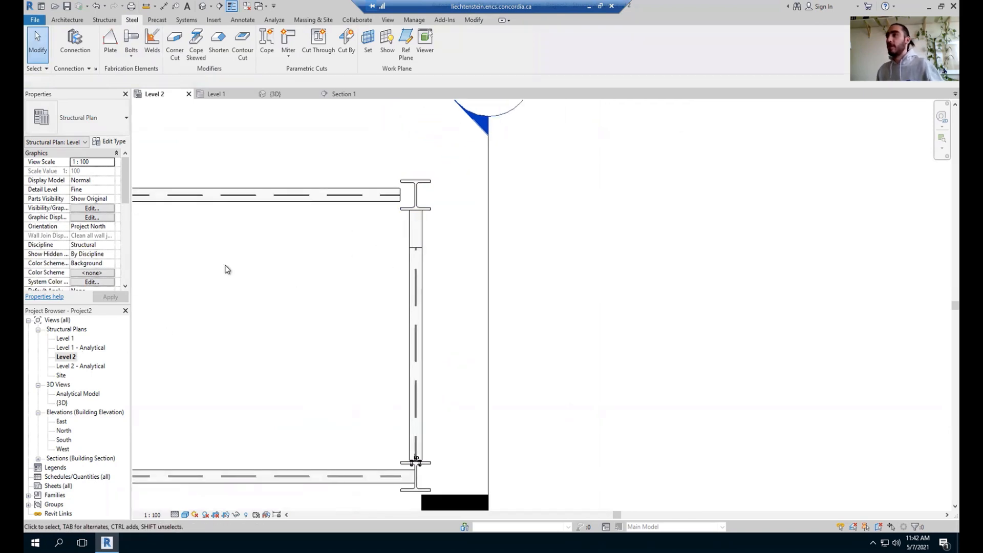
click(129, 40)
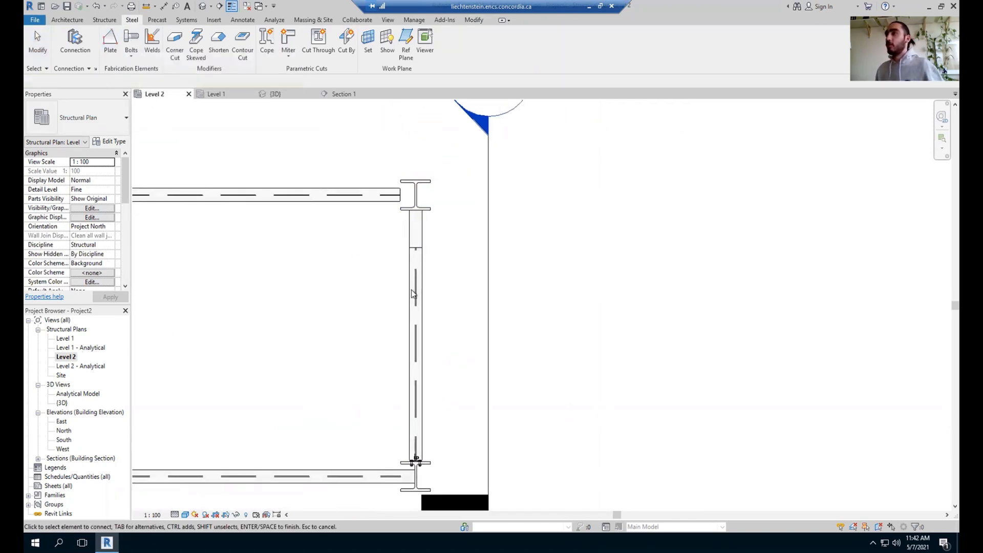
key(Escape)
right_click(656, 191)
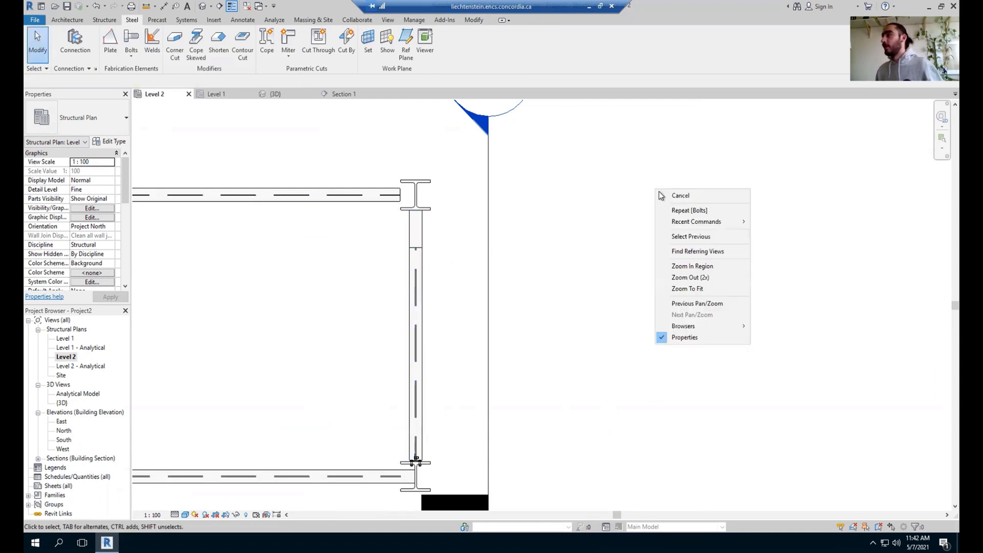
click(671, 195)
right_click(611, 204)
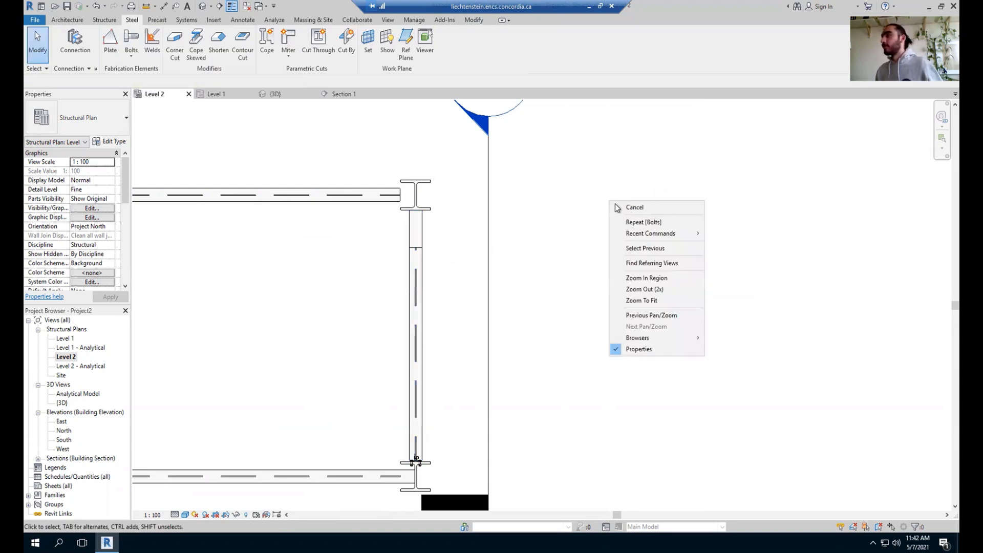
click(623, 207)
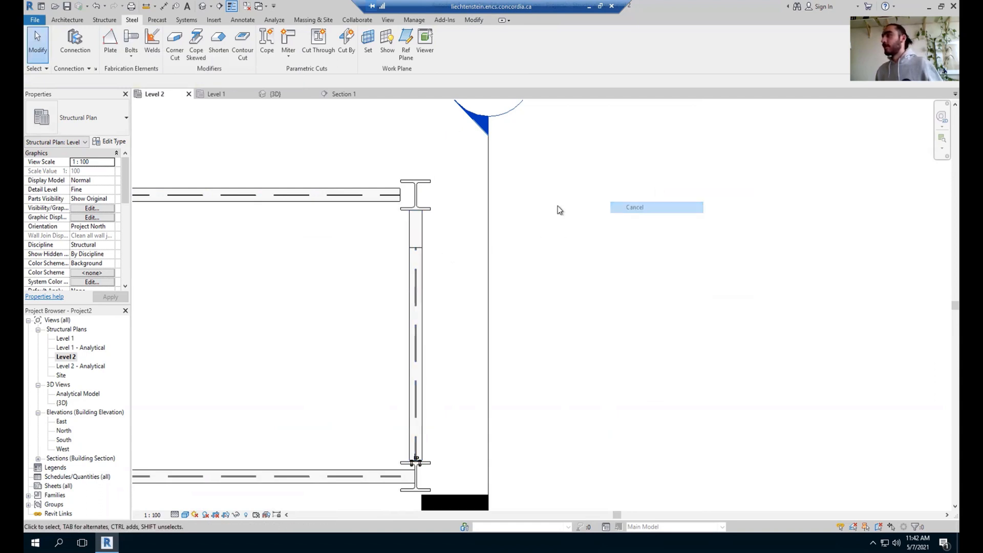
click(215, 94)
click(154, 95)
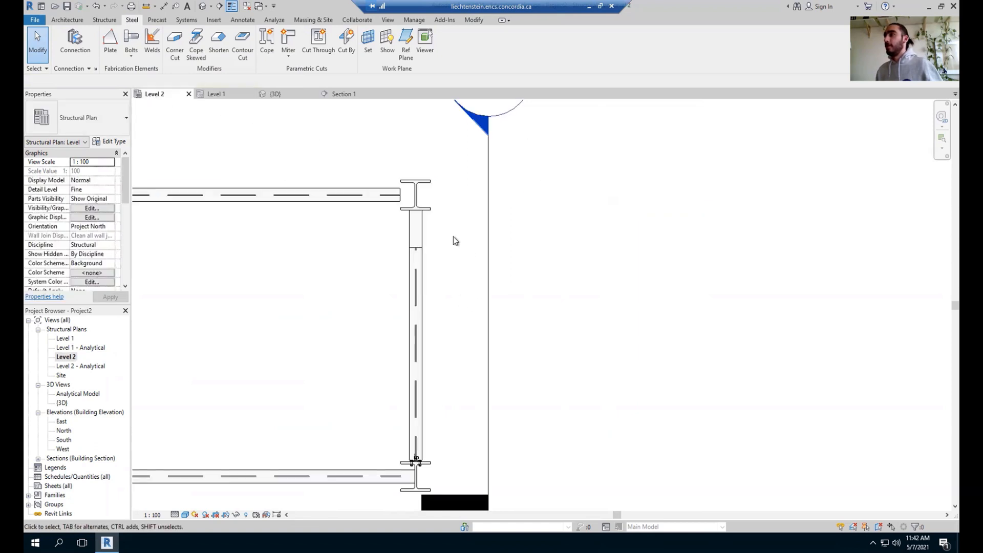
Try to start a bolt pattern with only the new top flange plate as the connected element
click(136, 45)
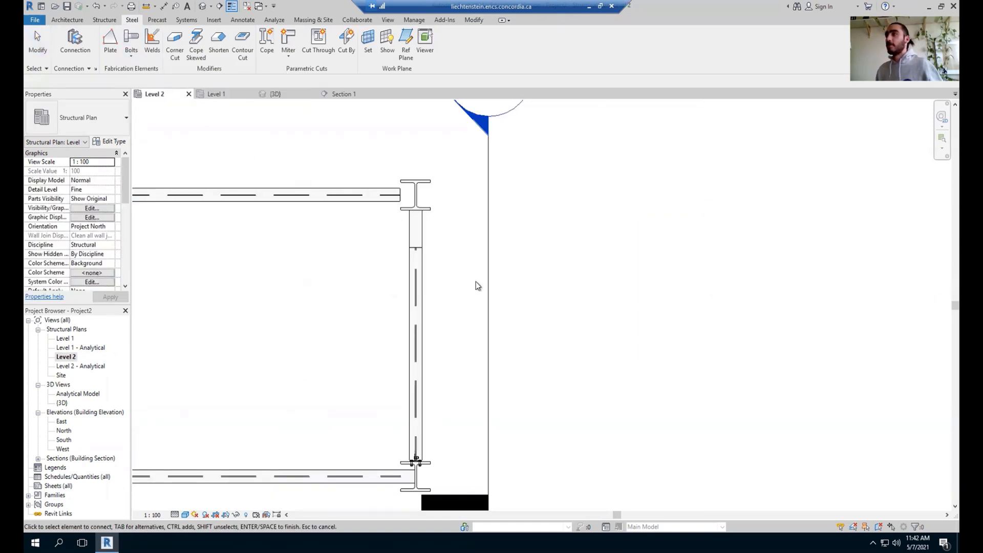
click(419, 245)
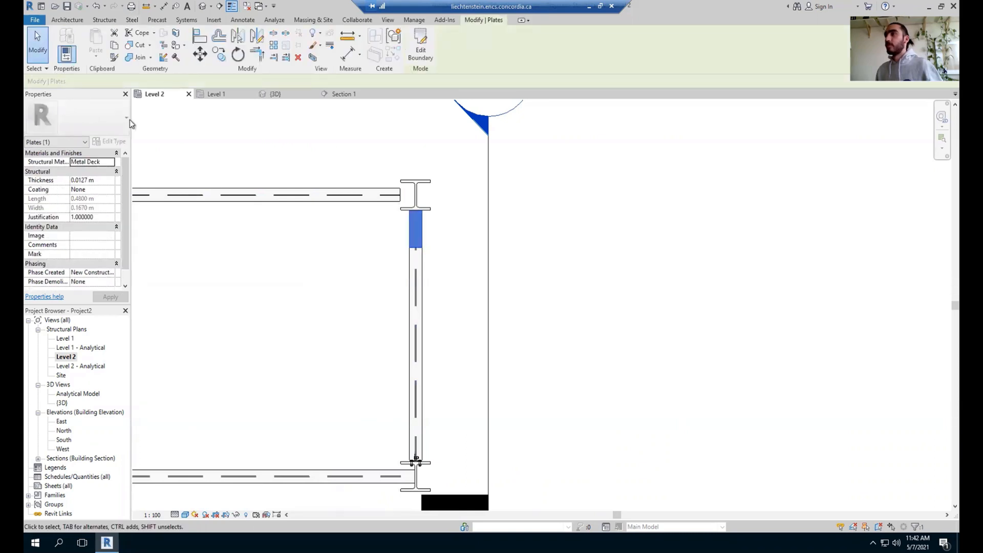
click(132, 21)
key(Escape)
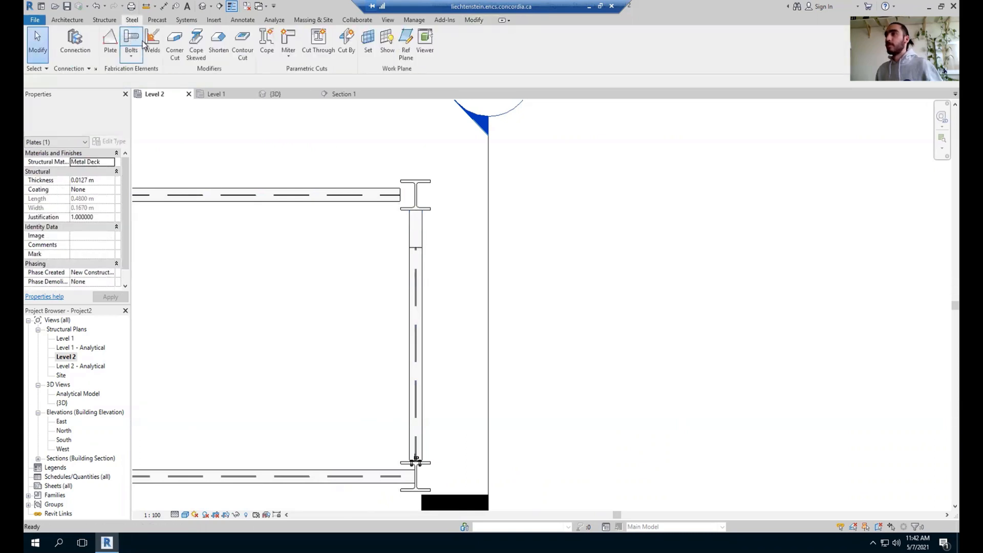
scroll(410, 248, up, 2)
scroll(411, 250, up, 2)
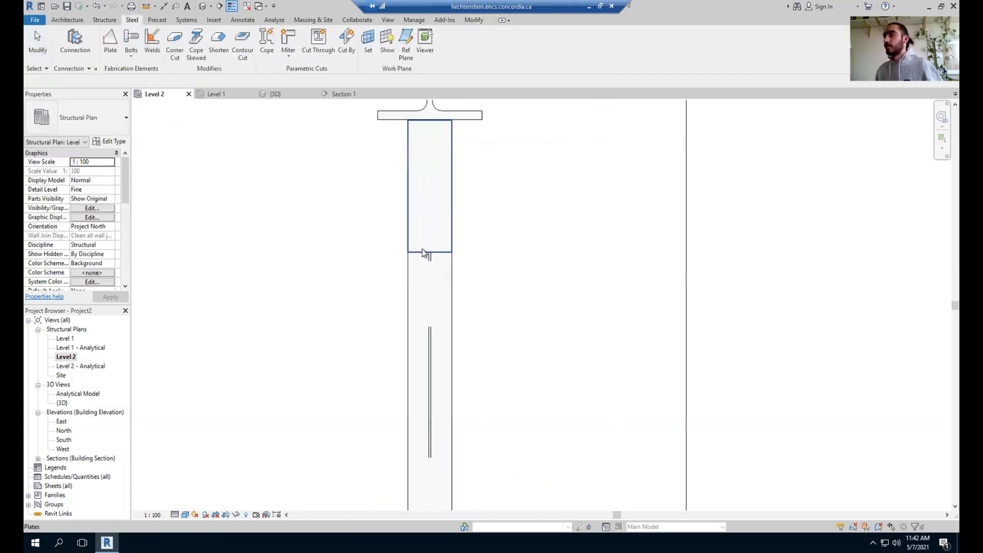
click(423, 257)
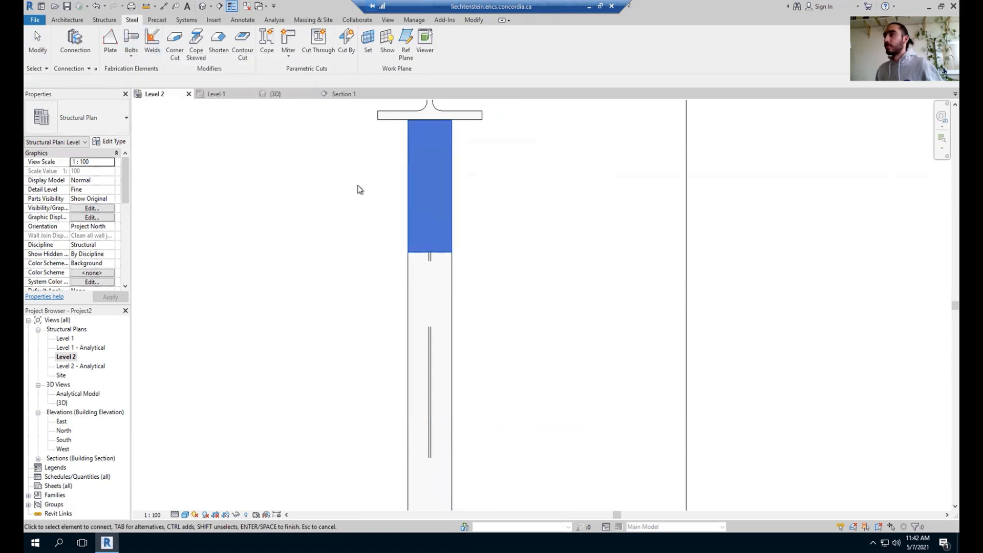
key(Return)
key(Escape)
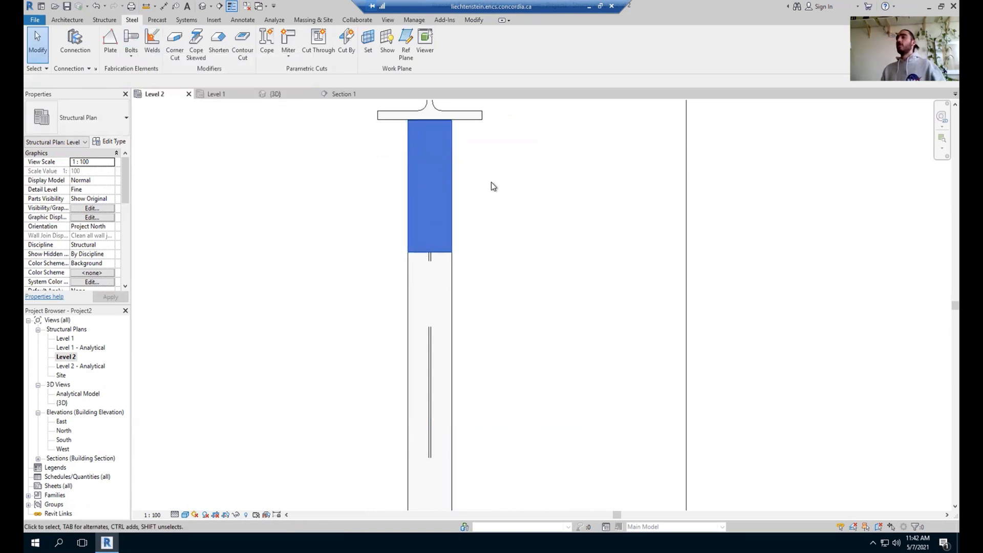
Start a bolt pattern connecting the new top flange plate and the W310X52 beam, placed on the plate's face
scroll(491, 183, down, 3)
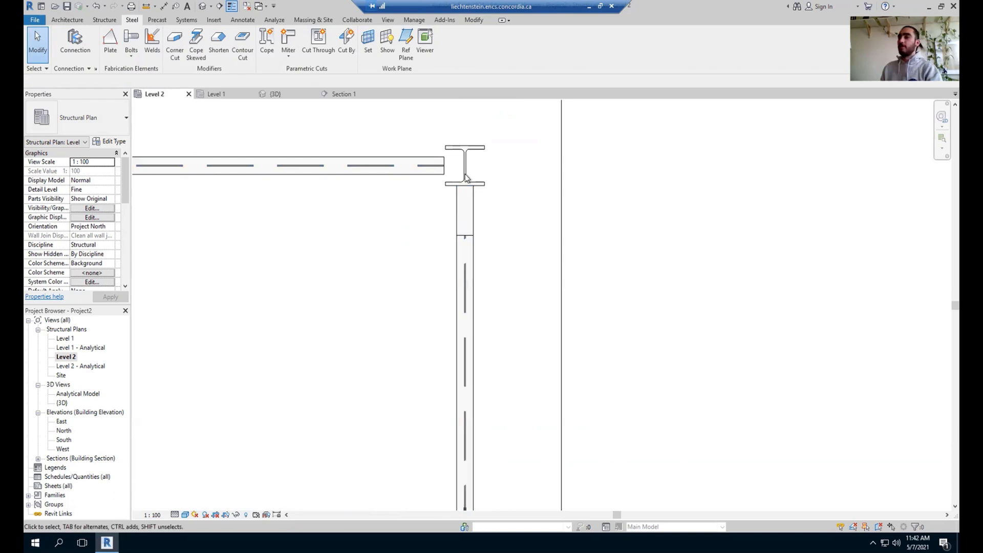
scroll(474, 198, up, 4)
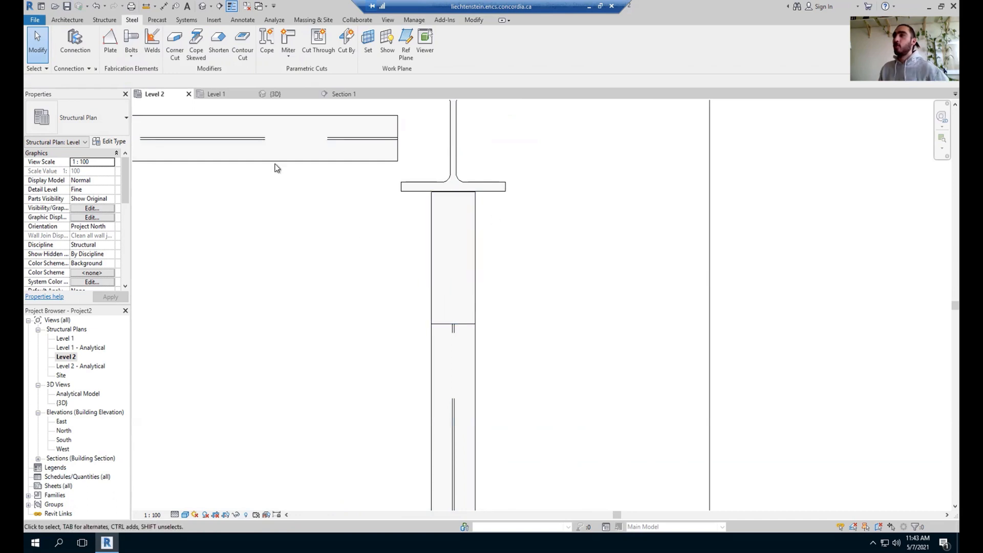
click(441, 324)
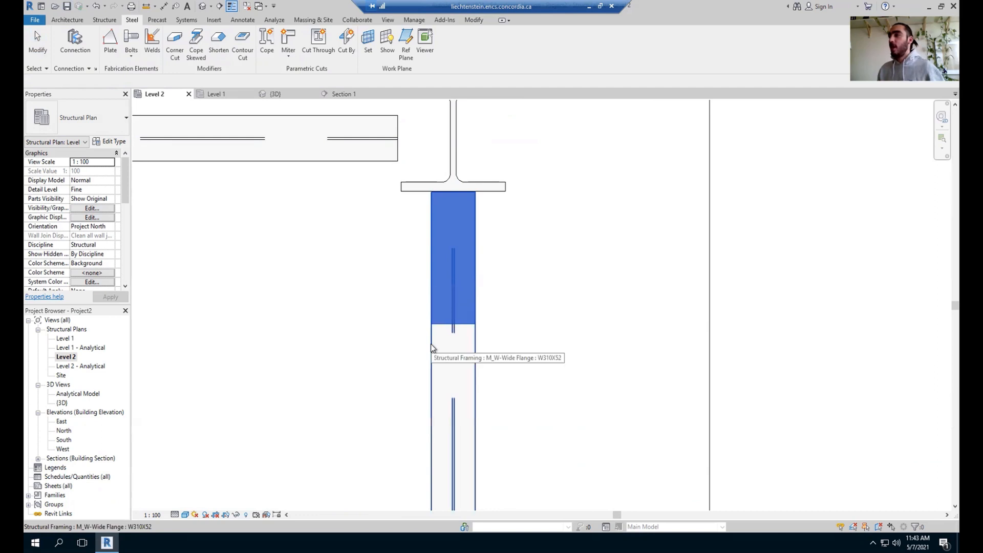
ctrl+click(432, 346)
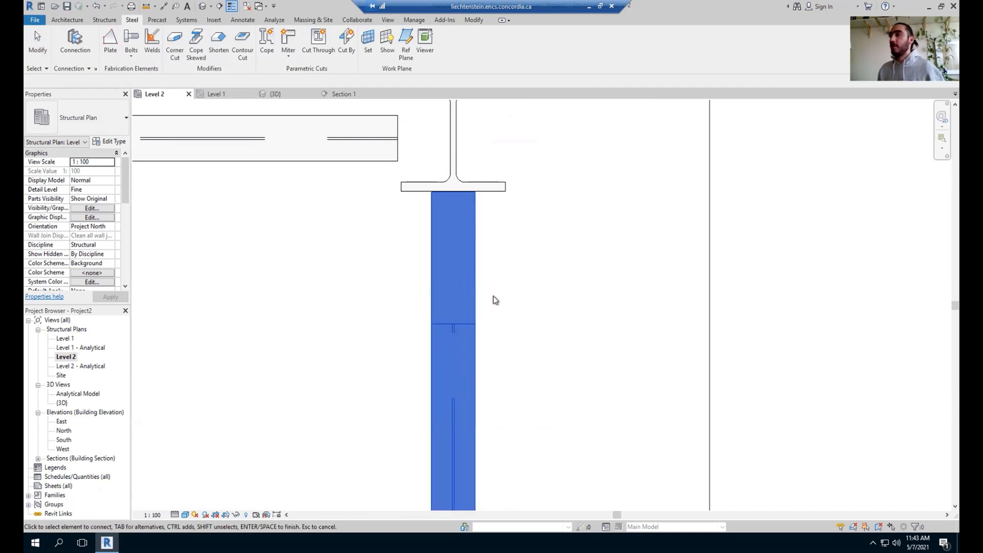
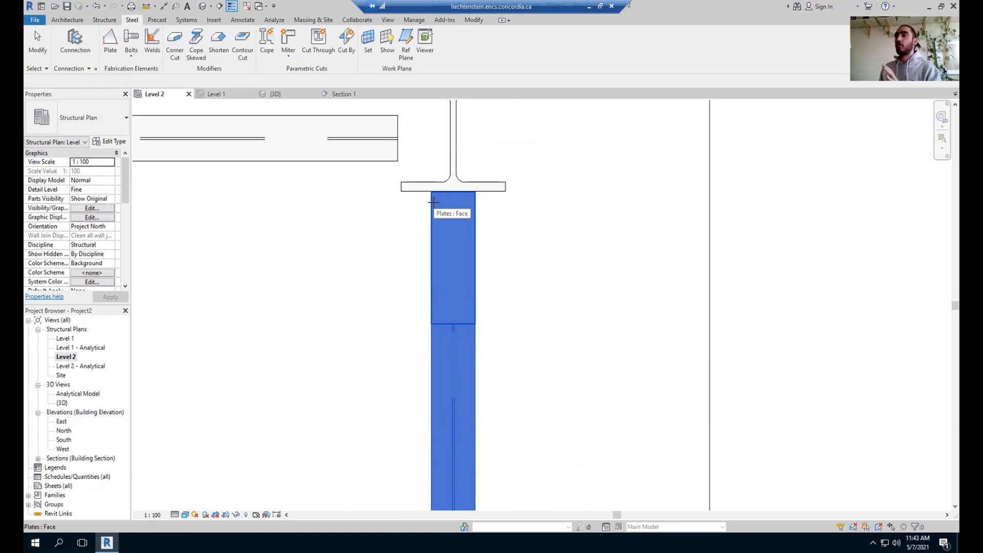
click(434, 205)
Sketch a rectangular bolt pattern of about 0.48 m by 0.167 m from corner to corner of the new plate and finish it
scroll(446, 212, up, 5)
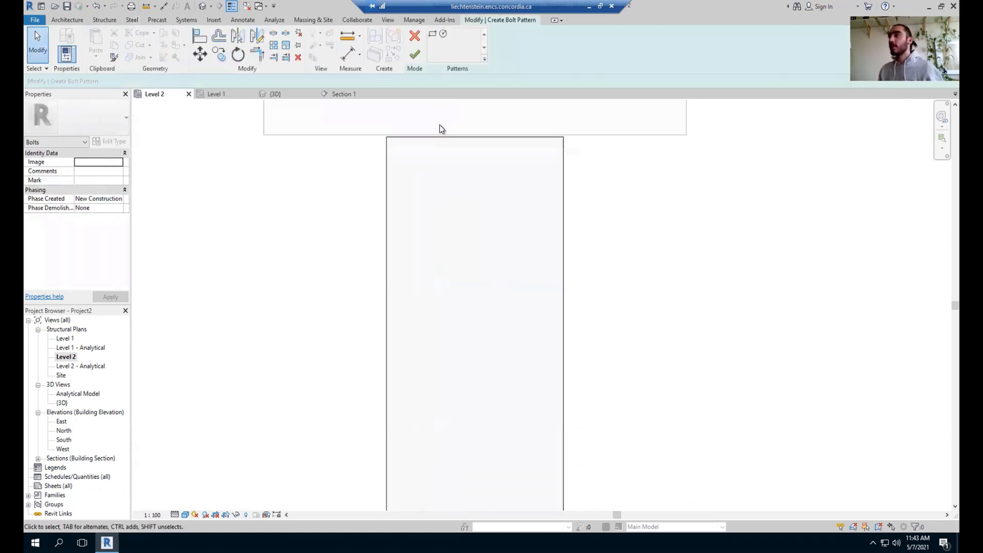
click(432, 35)
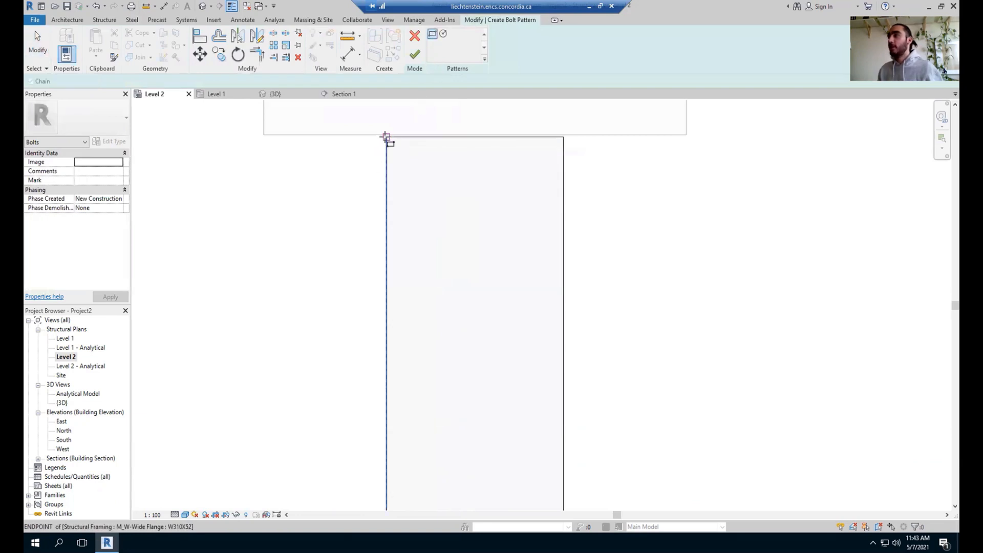
click(386, 138)
middle_drag(570, 431, 568, 274)
scroll(567, 270, down, 2)
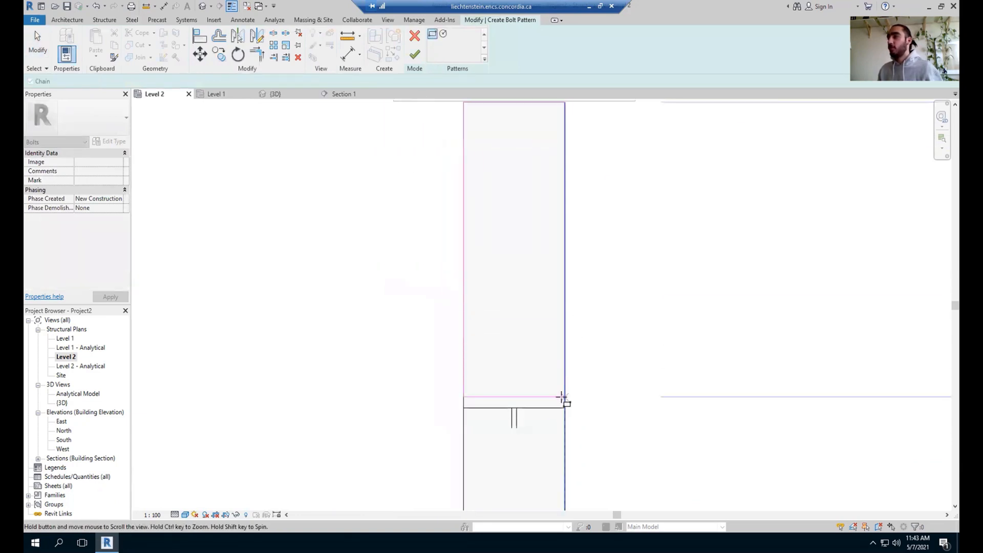
click(565, 407)
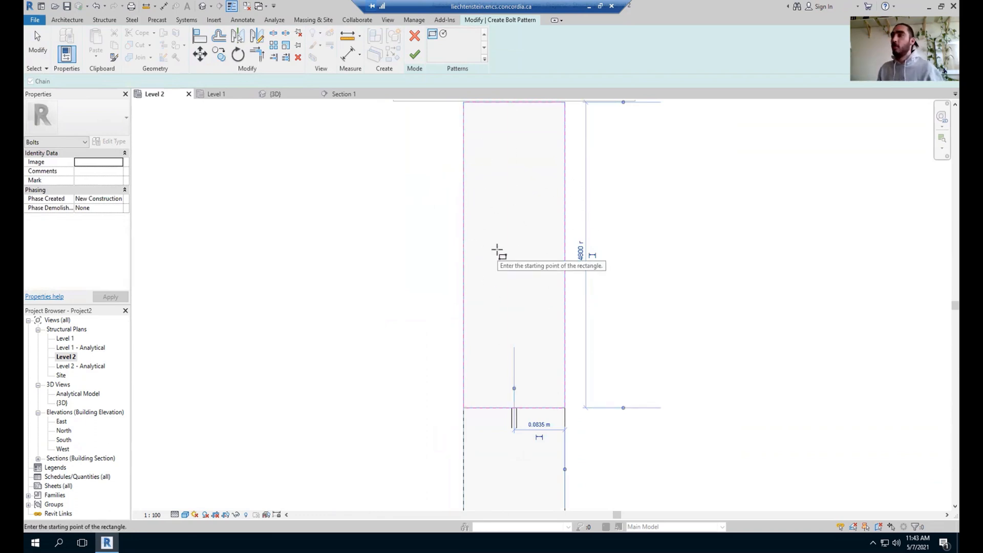
click(415, 54)
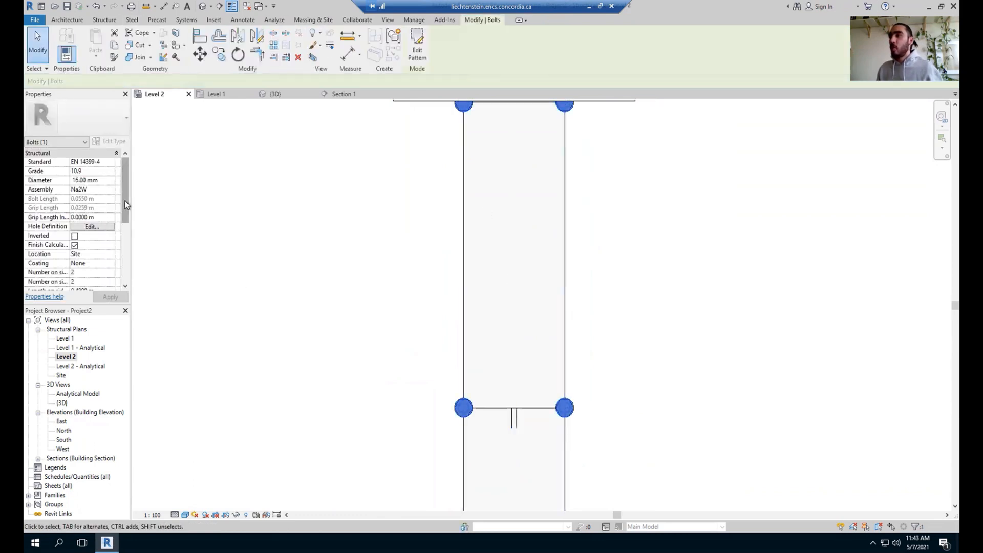
Compare the new bolt pattern's properties with those of a bolt on the existing flange plate connection
drag(124, 205, 120, 232)
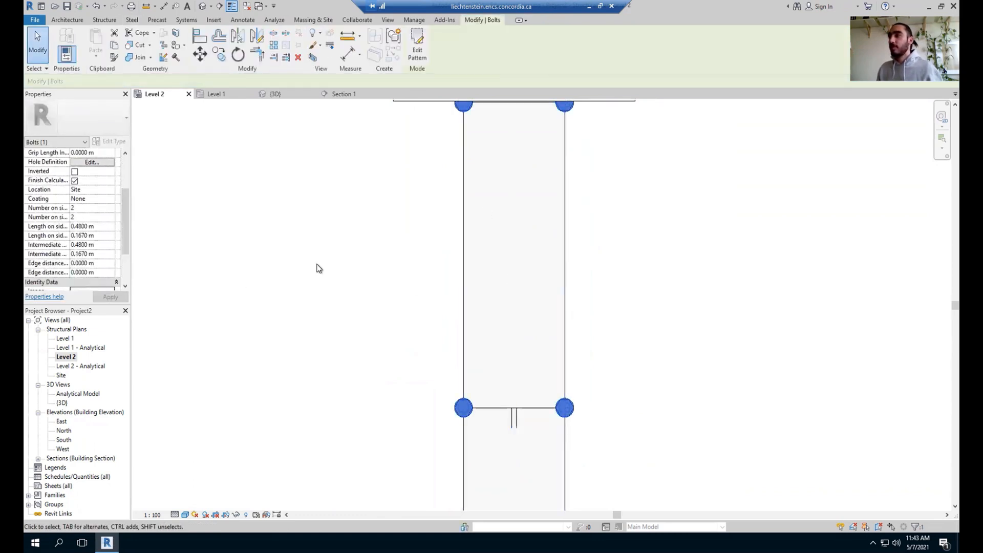
scroll(319, 268, down, 7)
middle_drag(311, 376, 439, 271)
scroll(424, 272, down, 2)
middle_drag(254, 336, 348, 327)
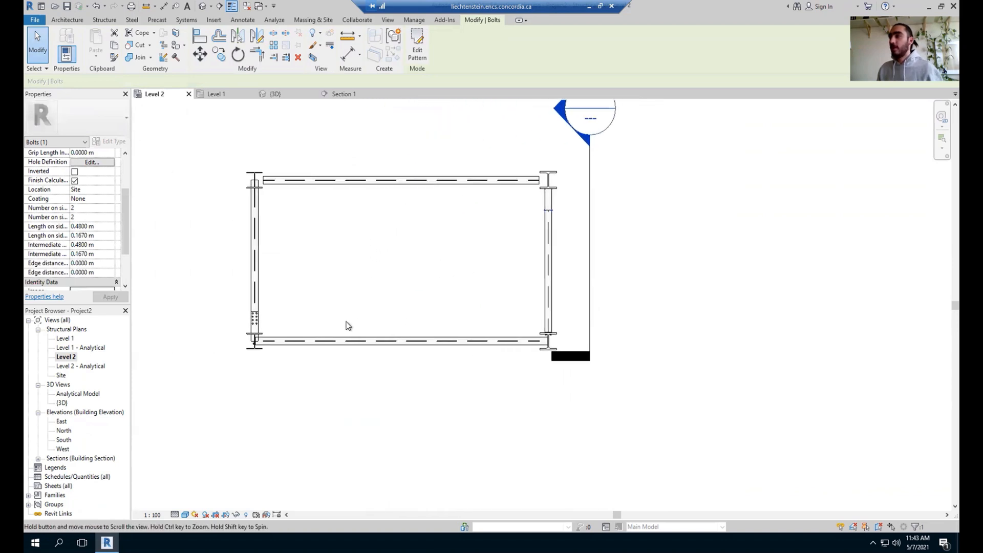
scroll(246, 325, up, 6)
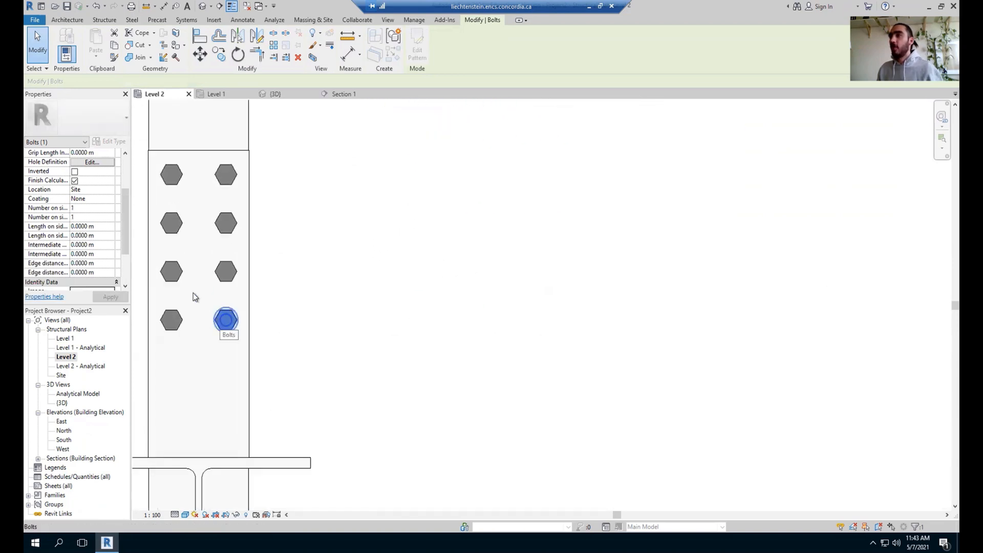
drag(123, 221, 125, 152)
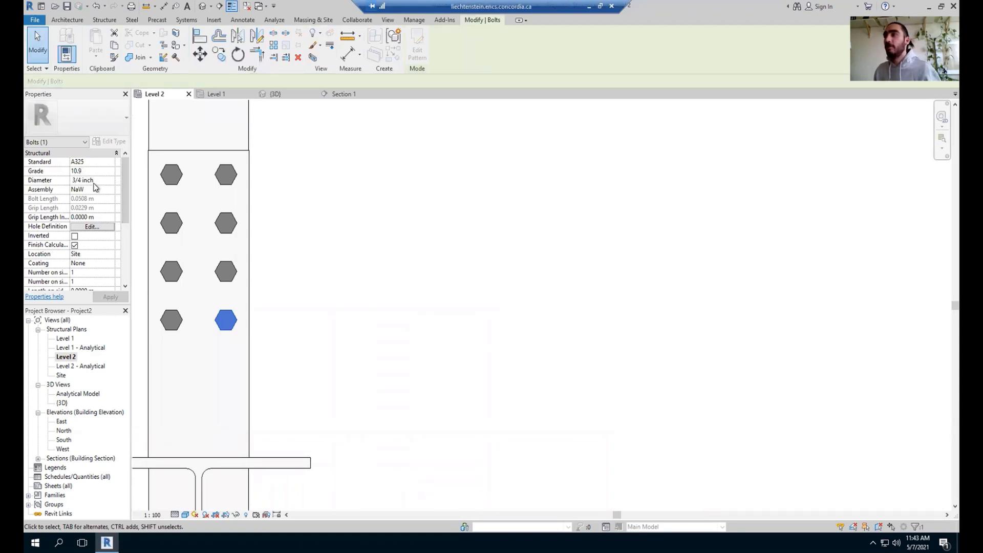
scroll(266, 201, down, 5)
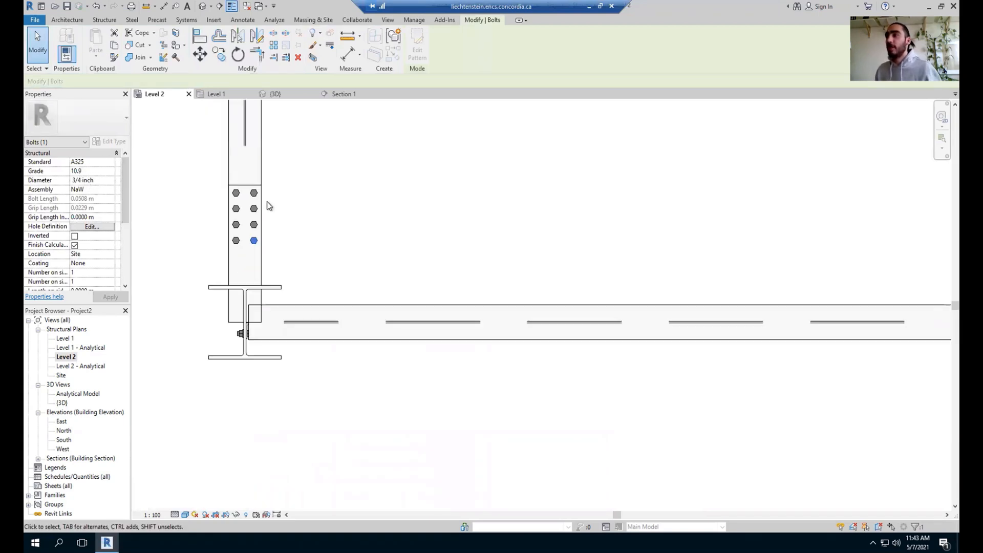
Set the new bolt pattern's standard to A325
scroll(456, 325, up, 8)
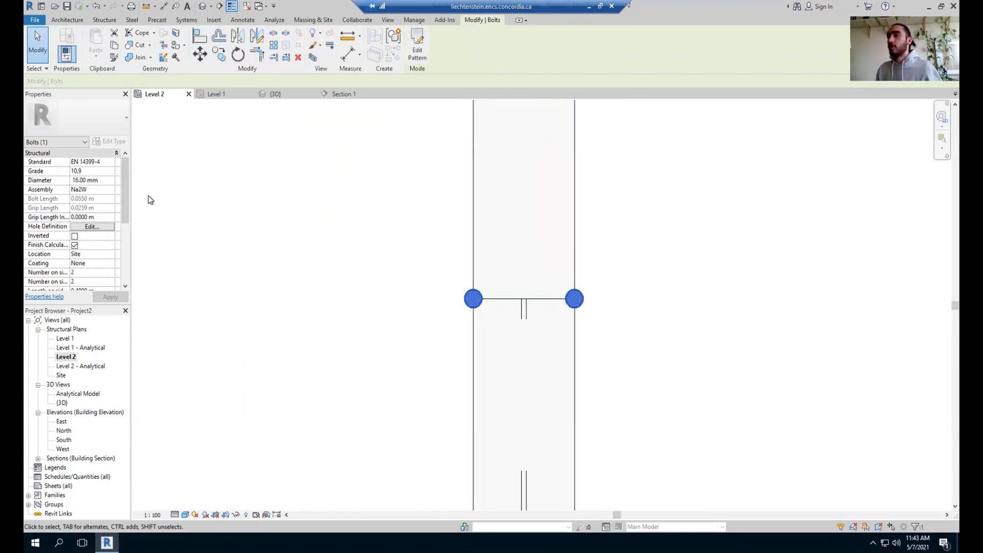
click(117, 153)
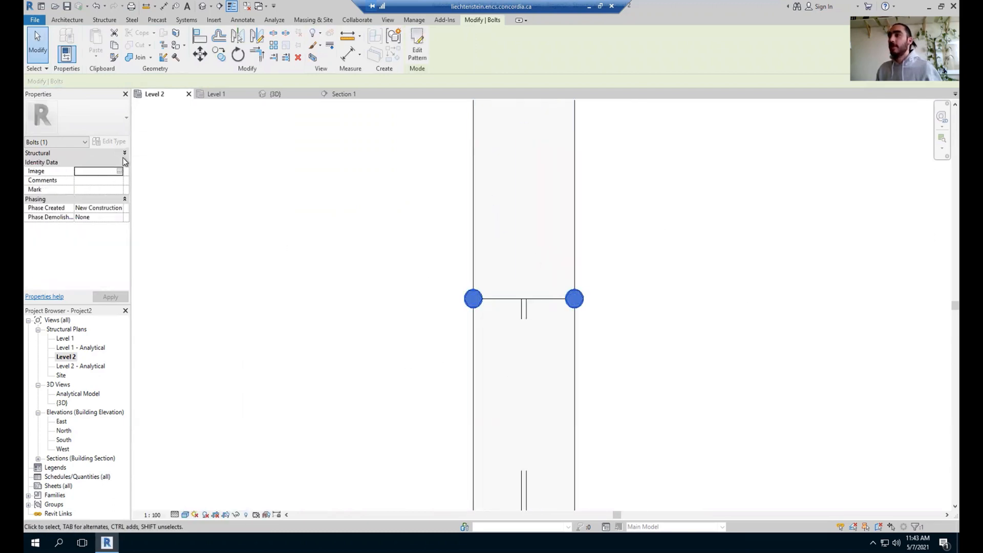
click(124, 162)
click(124, 162)
click(125, 154)
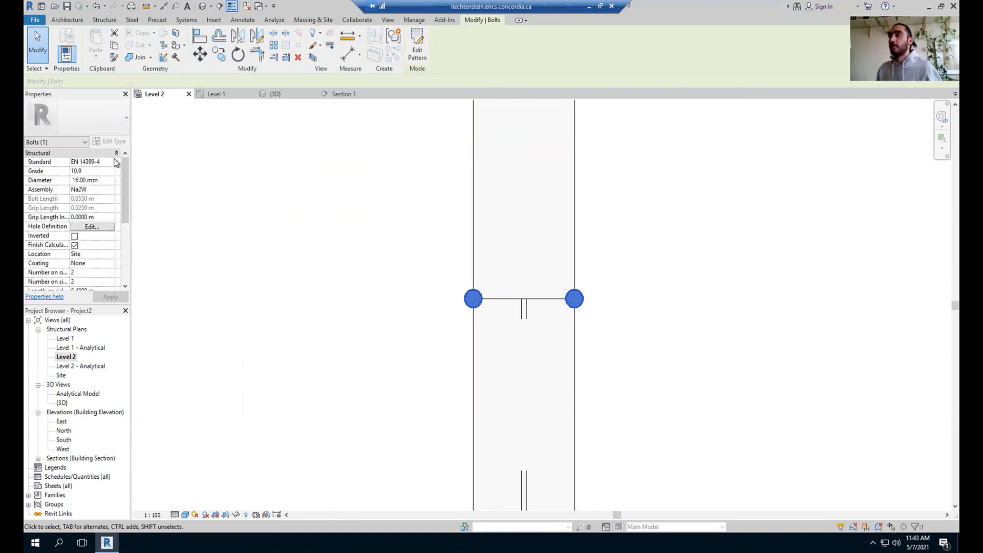
click(112, 162)
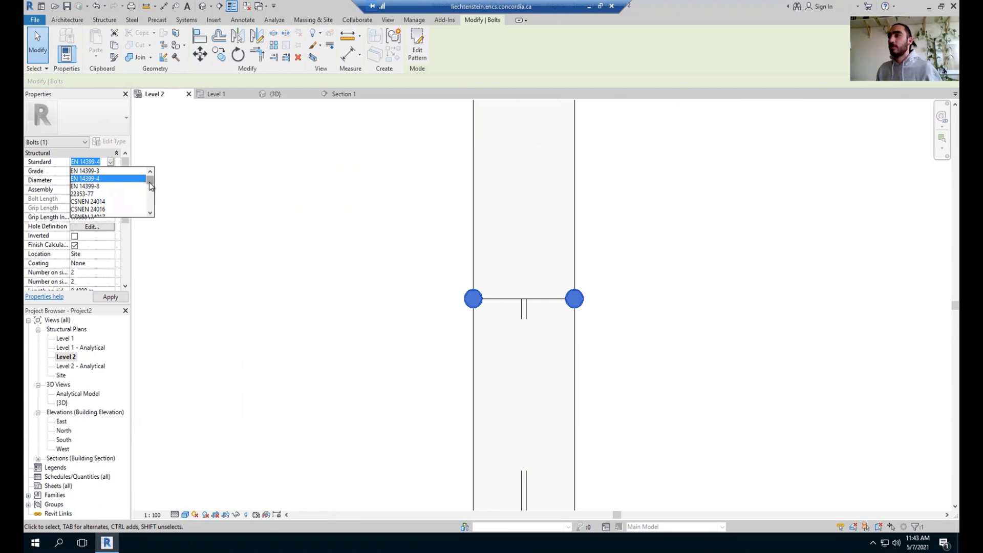
drag(150, 186, 152, 193)
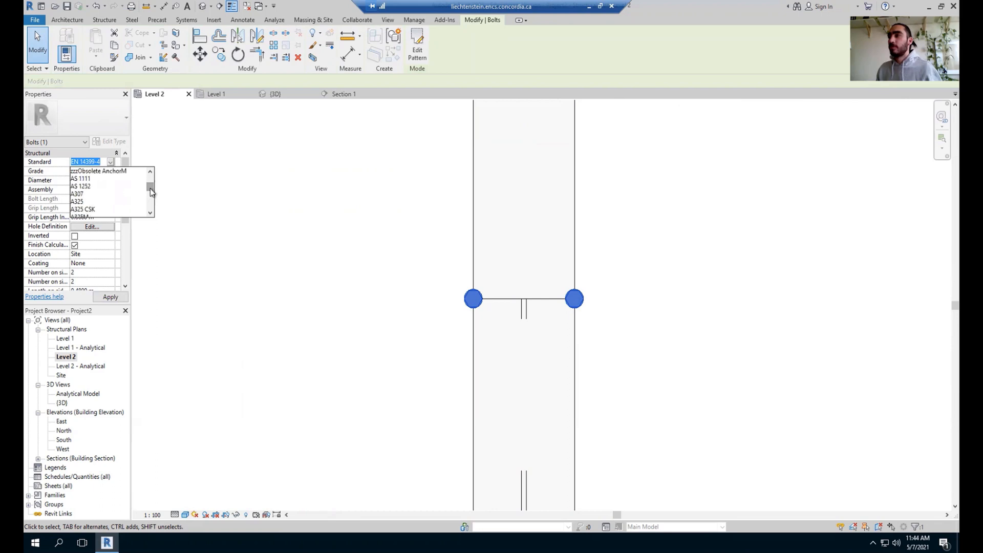
click(100, 201)
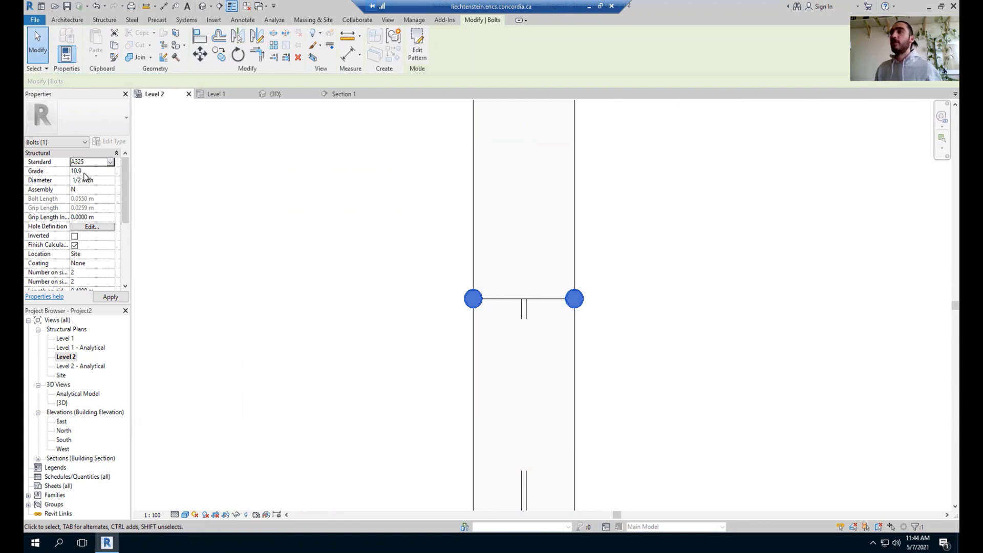
Check the diameter and assembly of a bolt on the existing flange plate at the opposite column
scroll(597, 298, down, 3)
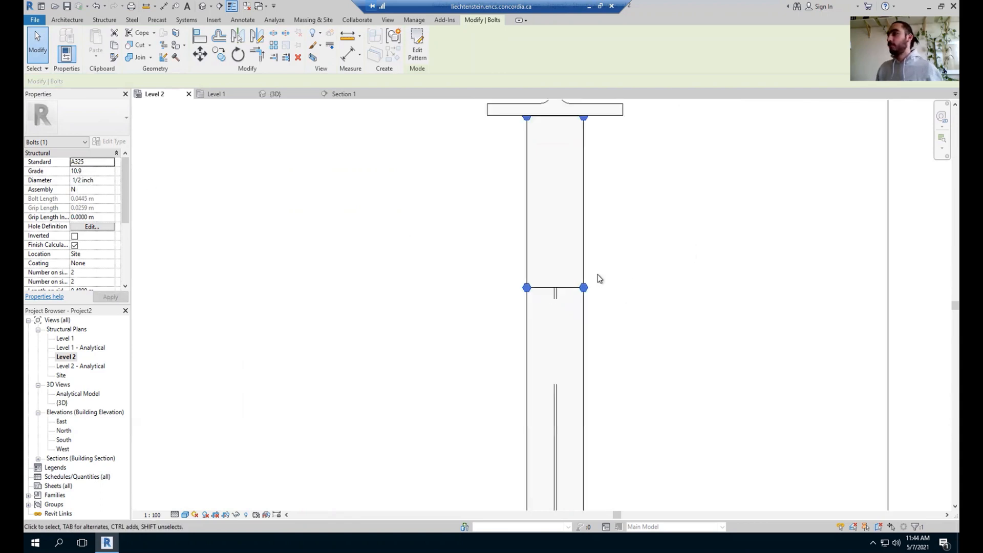
scroll(594, 211, up, 3)
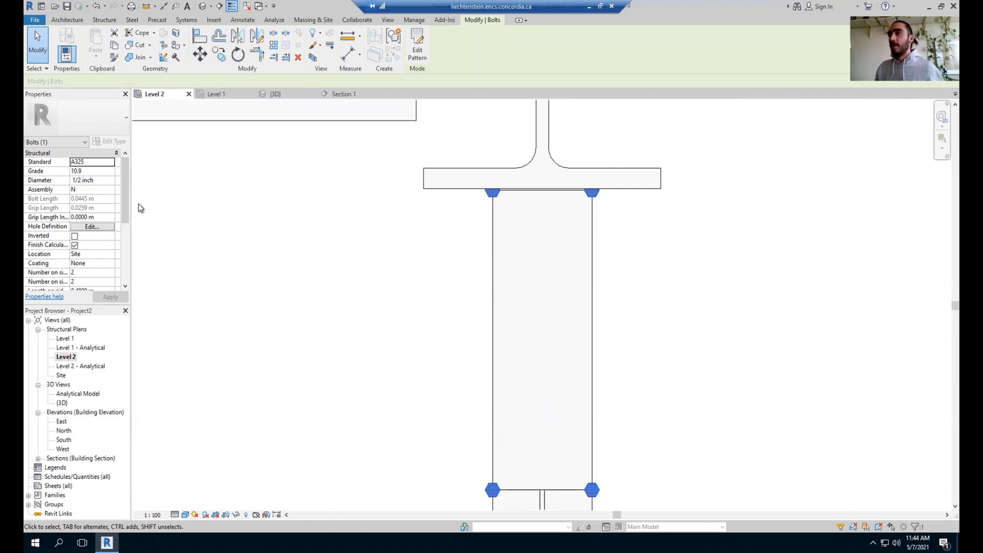
click(259, 253)
scroll(263, 250, down, 5)
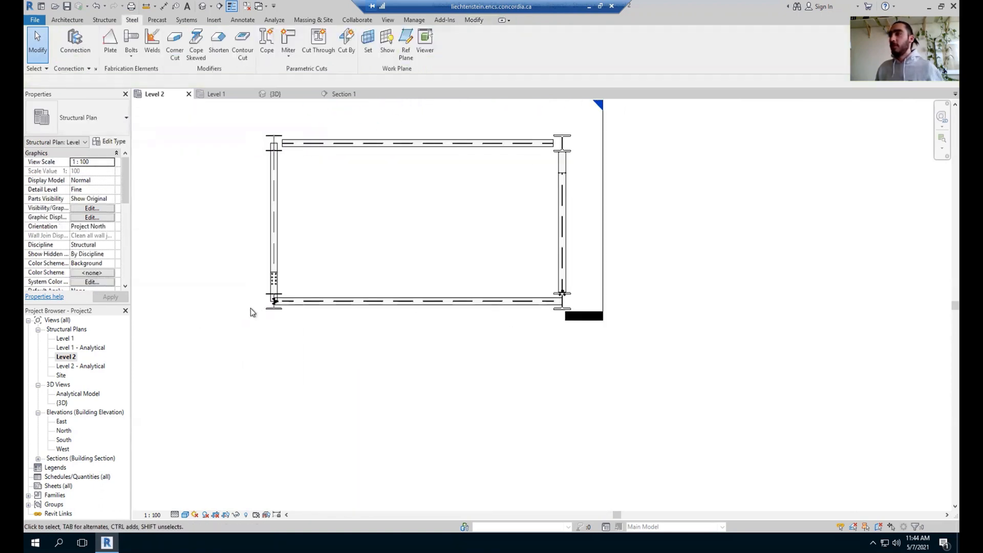
scroll(252, 313, up, 5)
click(315, 272)
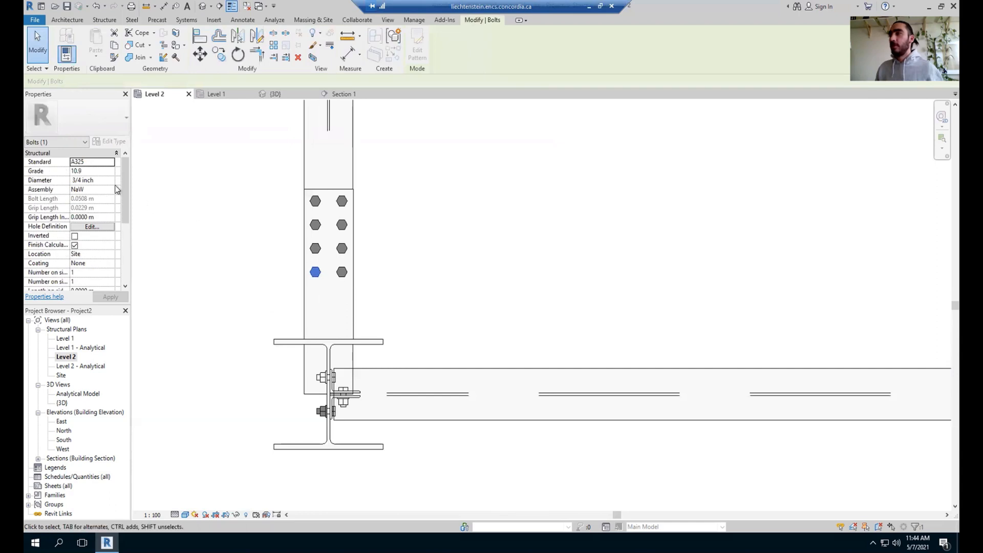
Set the new bolt pattern's diameter to 3/4 inch
scroll(554, 227, down, 6)
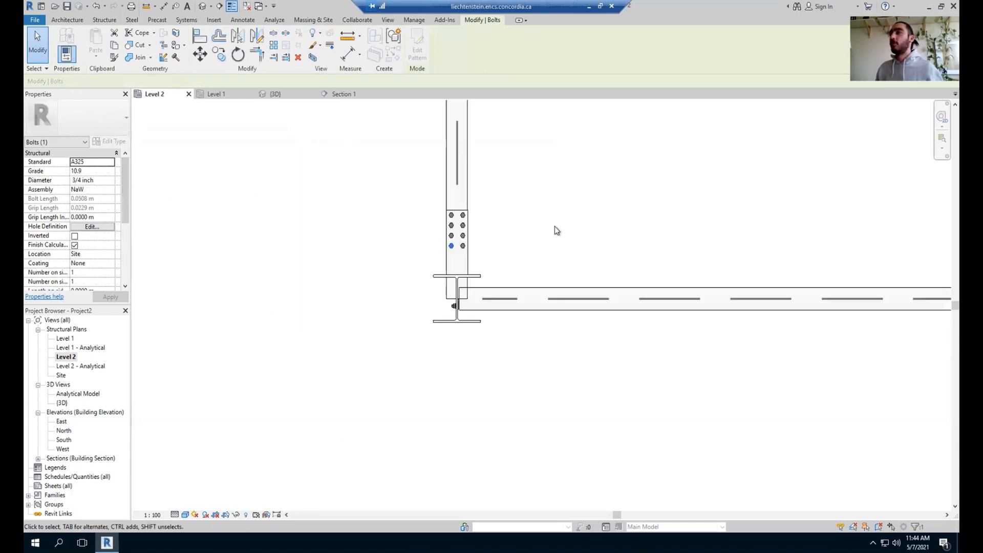
scroll(636, 207, up, 6)
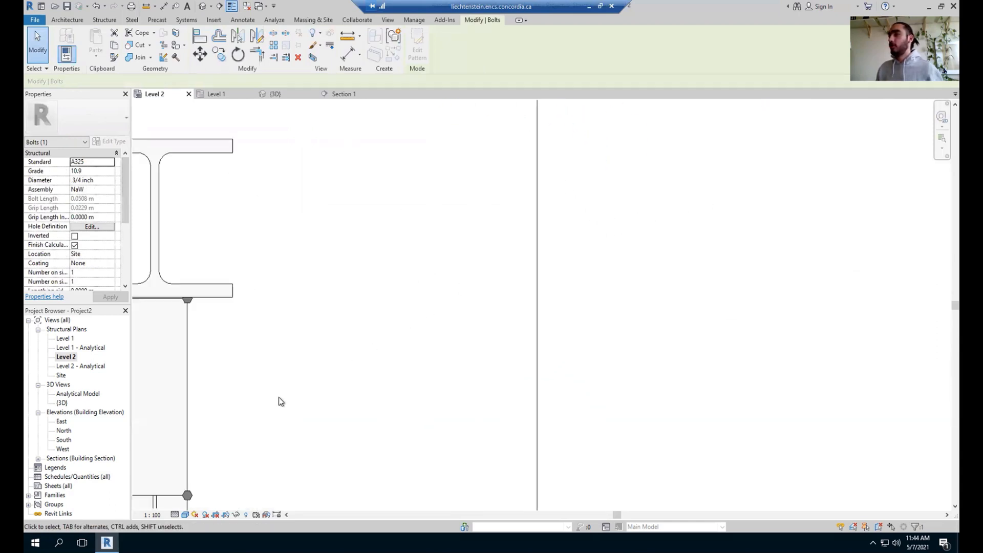
click(190, 498)
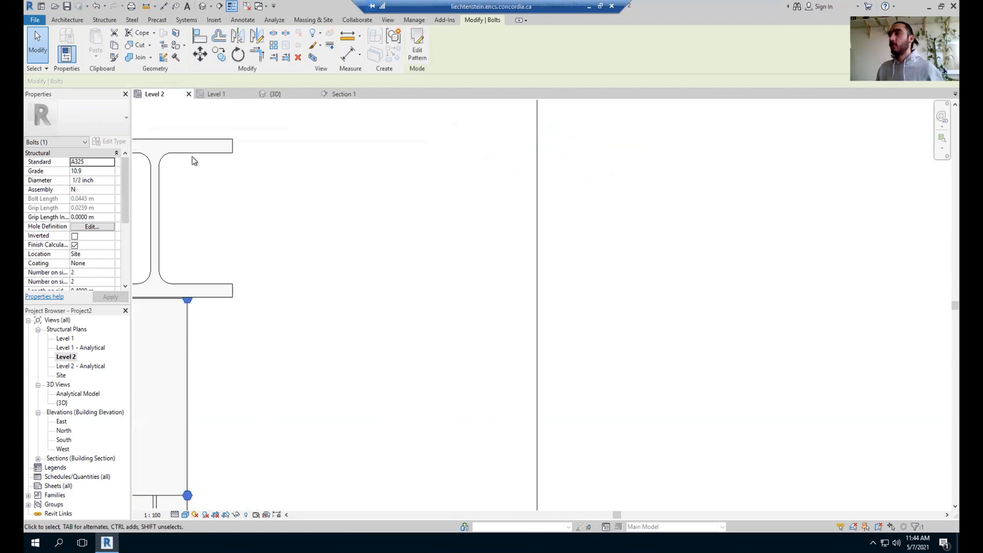
click(109, 181)
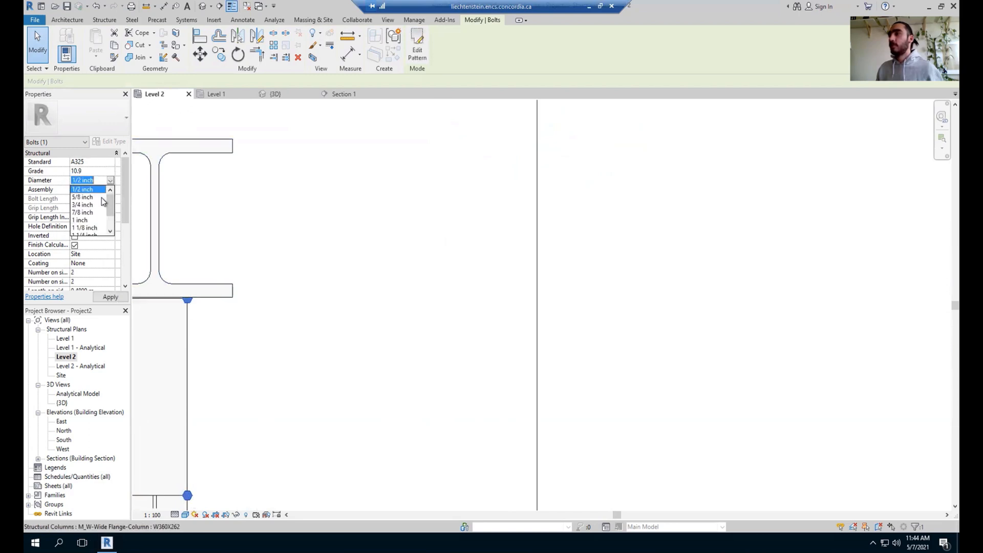
click(96, 206)
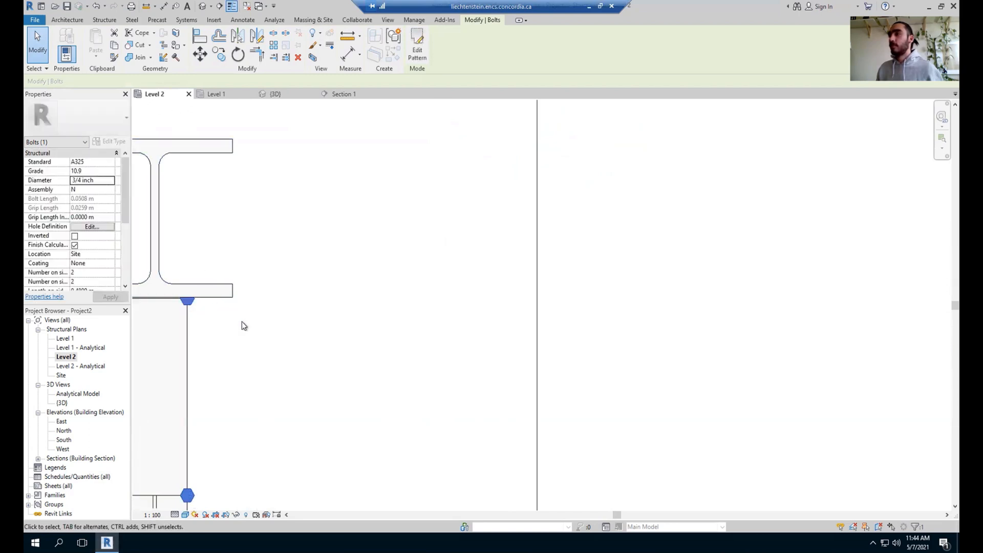
Examine the bolt rows and columns on the existing flange plate and the new pattern's number and spacing properties
scroll(339, 302, down, 3)
scroll(338, 303, down, 4)
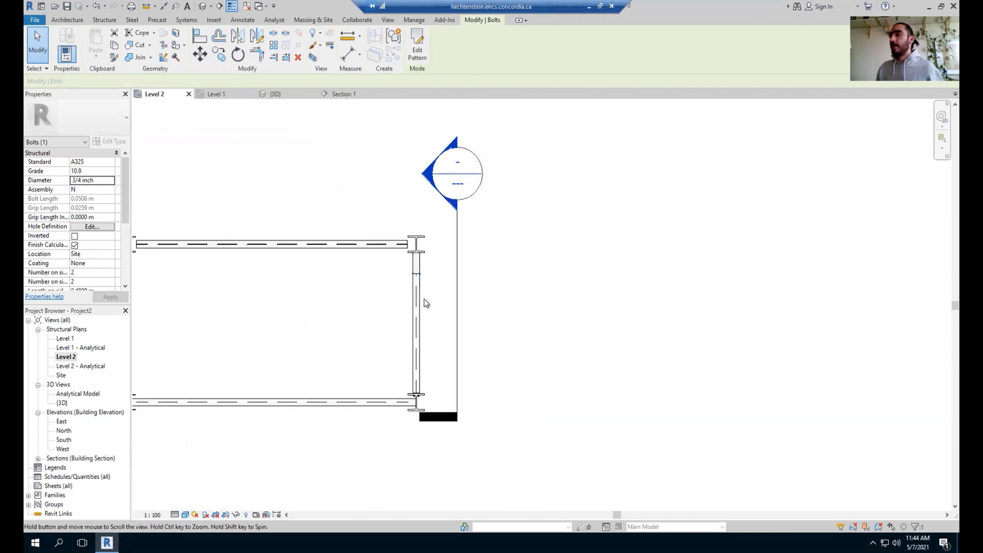
scroll(167, 368, up, 6)
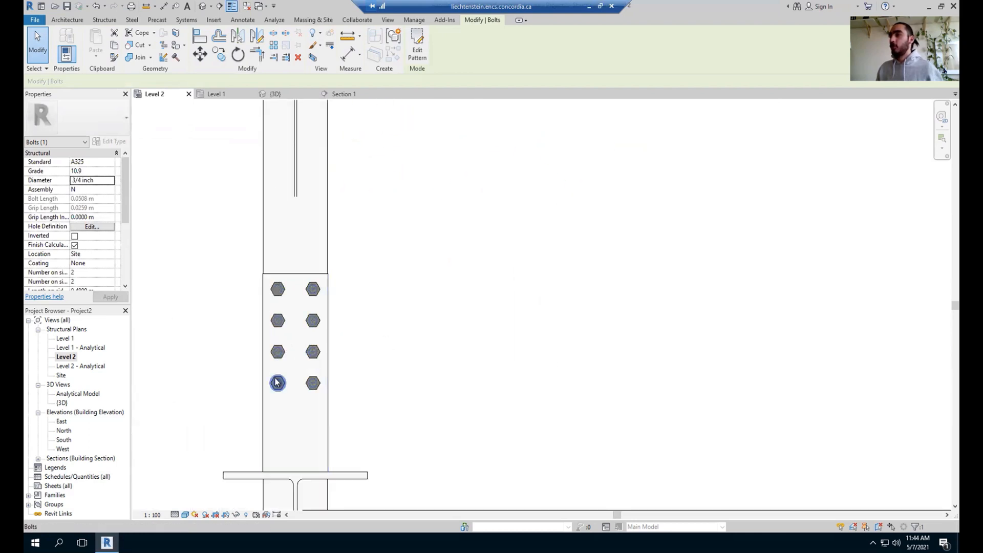
scroll(277, 288, down, 4)
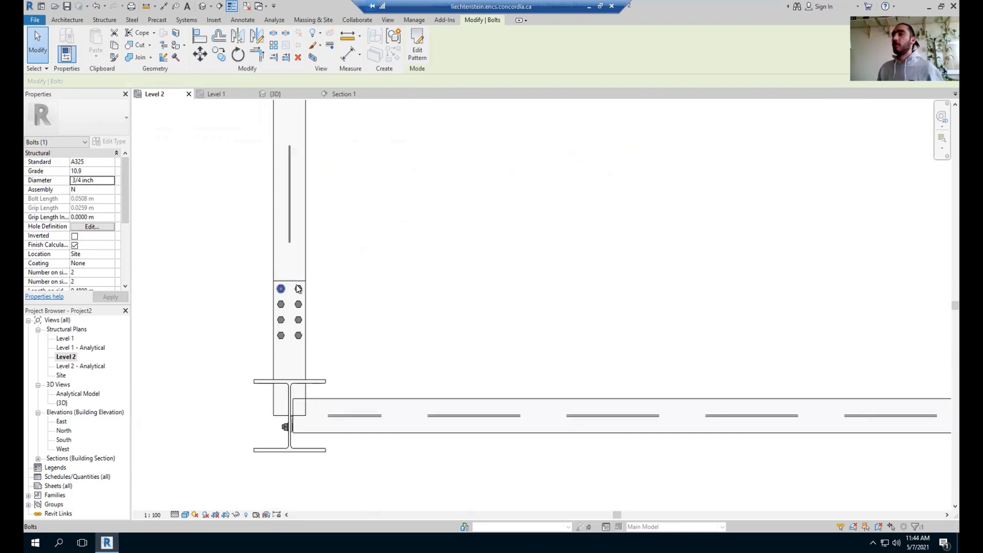
scroll(333, 296, down, 4)
middle_drag(604, 208, 419, 263)
scroll(244, 300, up, 8)
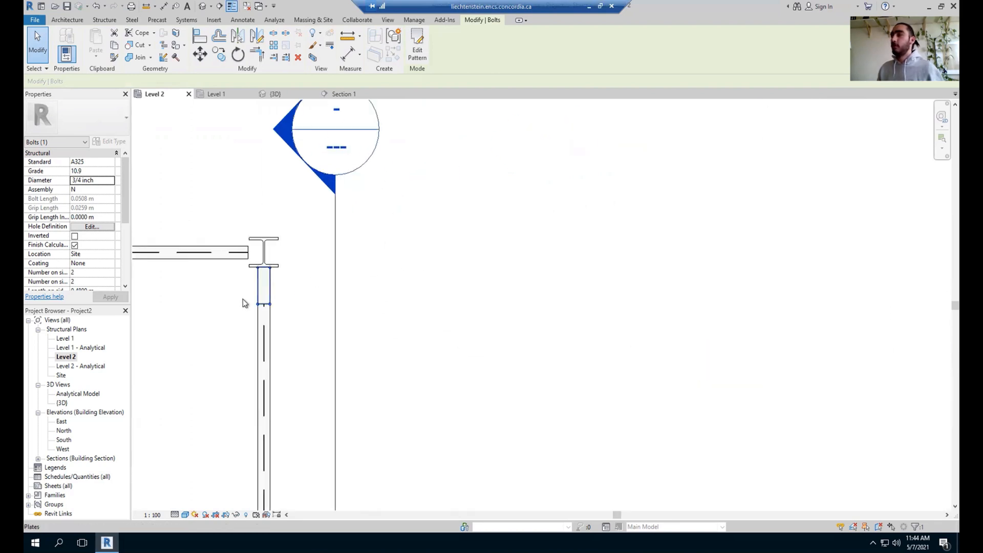
scroll(121, 225, down, 3)
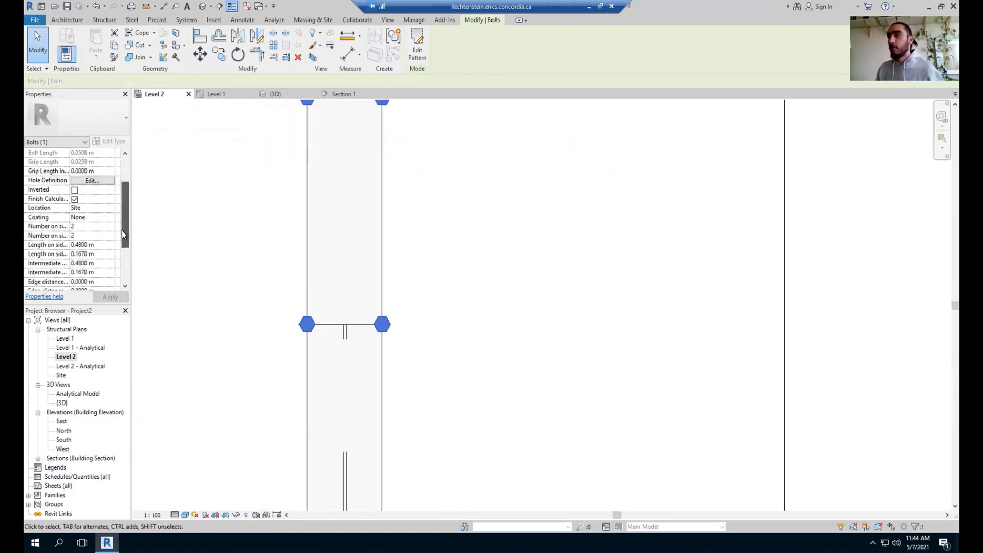
Set the new bolt pattern's number of bolts along its first side to 4
click(95, 226)
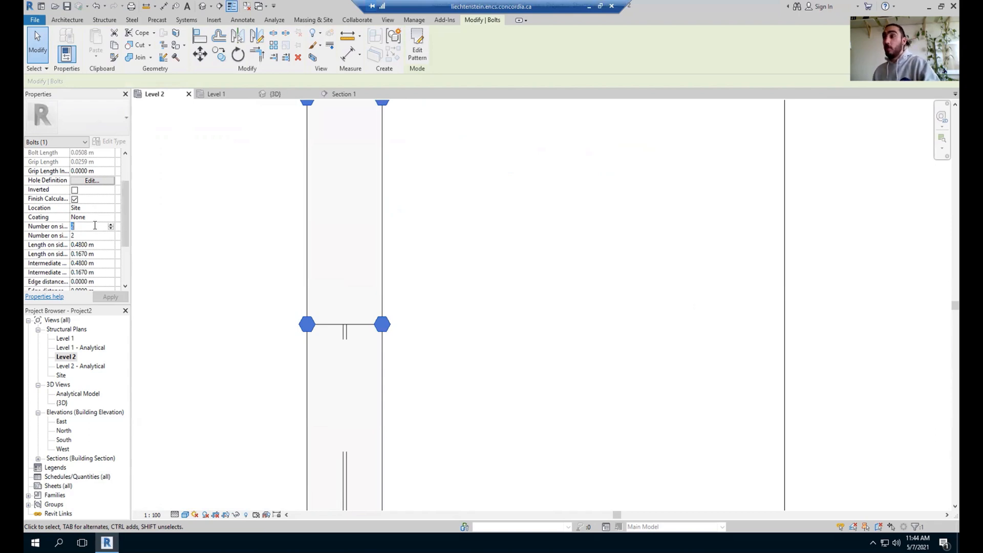
text(4)
scroll(370, 296, down, 3)
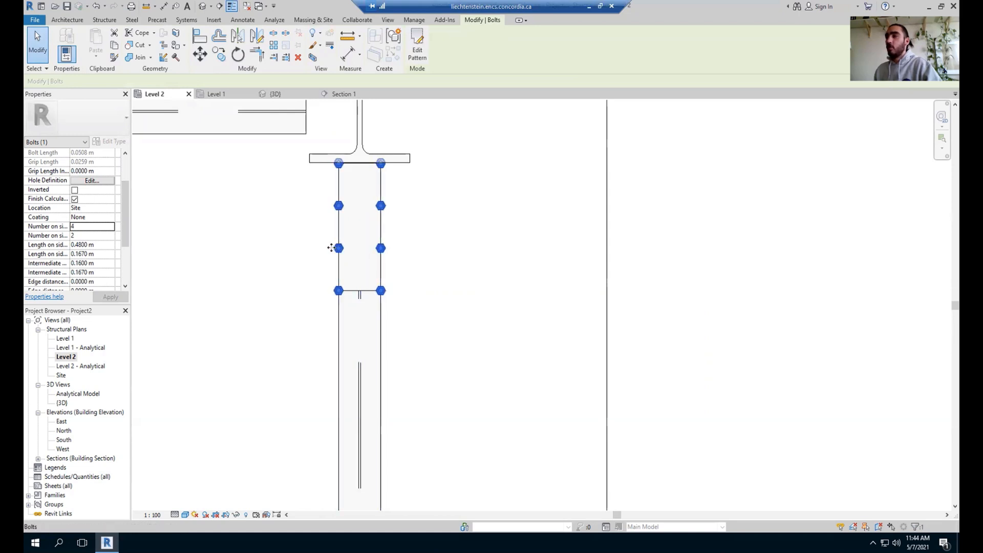
Measure the spacing between two successive bolts along the beam direction on the existing flange plate
scroll(319, 244, down, 3)
middle_drag(279, 329, 511, 300)
middle_drag(390, 360, 672, 368)
middle_drag(397, 389, 758, 367)
middle_drag(374, 298, 431, 92)
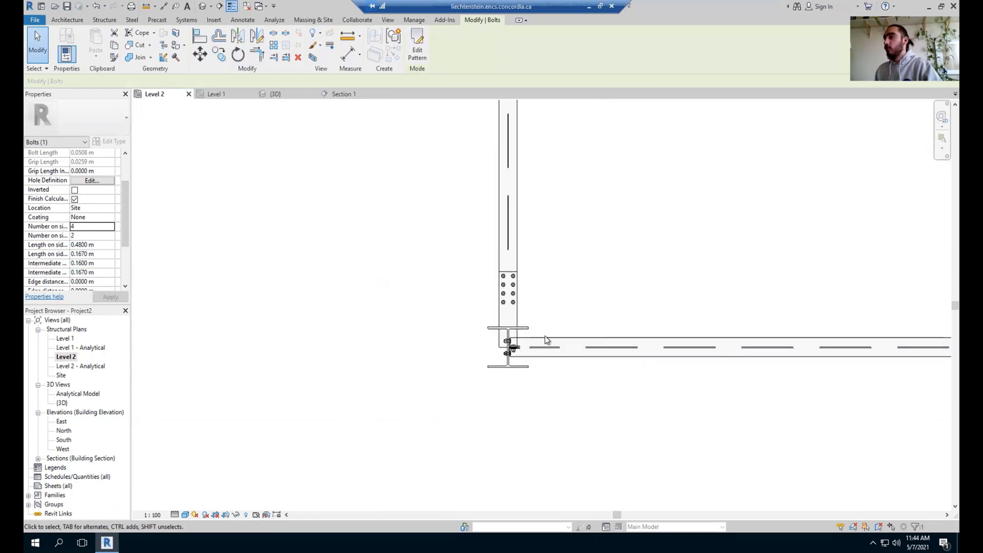
scroll(533, 315, up, 4)
scroll(492, 264, up, 2)
click(345, 41)
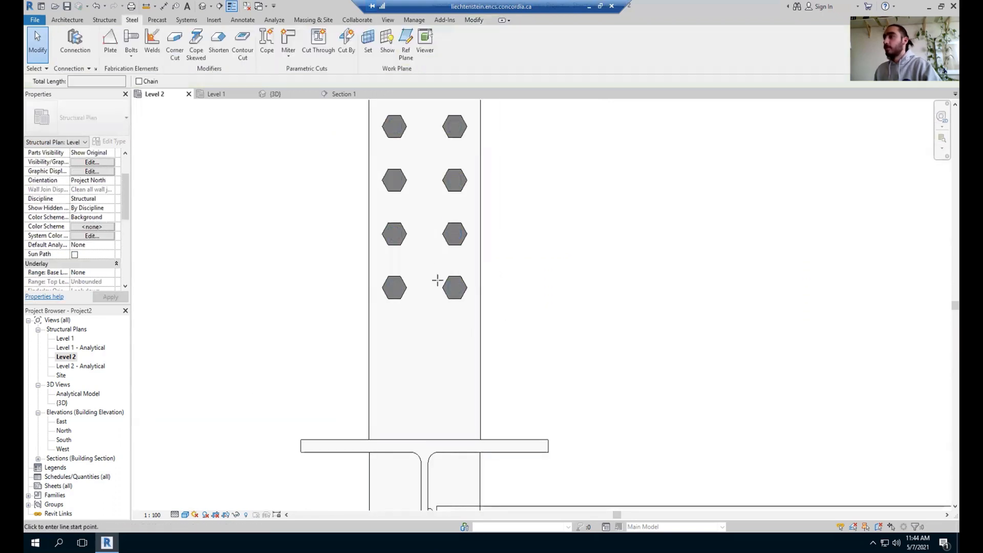
click(455, 290)
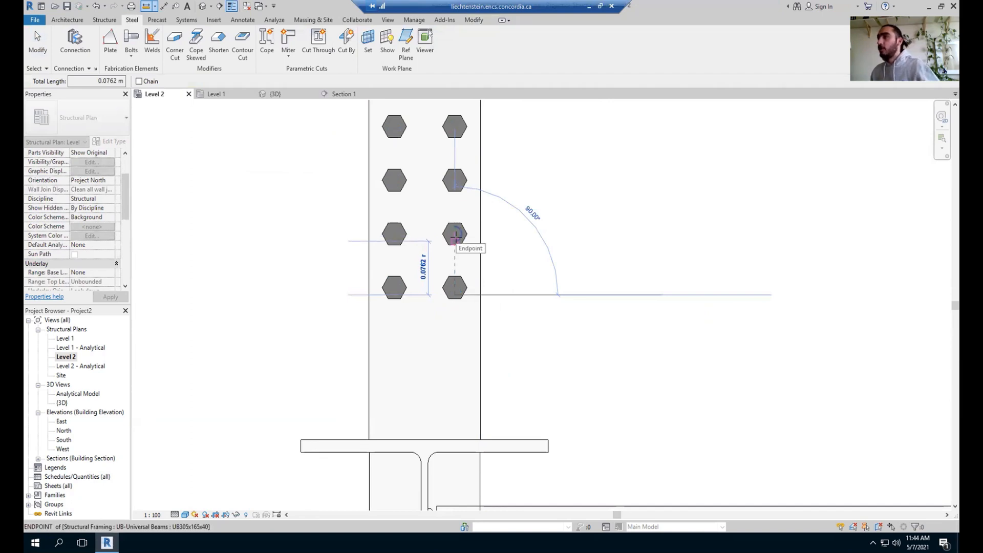
key(Escape)
key(Escape)
Set the new bolt pattern's length on side 1 to 0.08 m and its length on side 2 to 0.07 m
scroll(455, 237, down, 6)
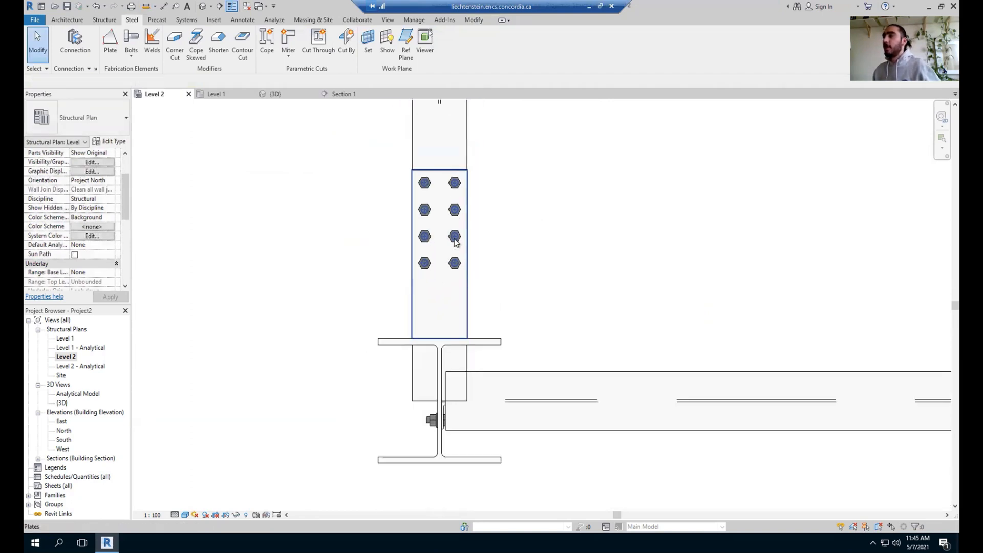
middle_drag(619, 212, 311, 349)
middle_drag(645, 275, 580, 302)
scroll(585, 169, up, 10)
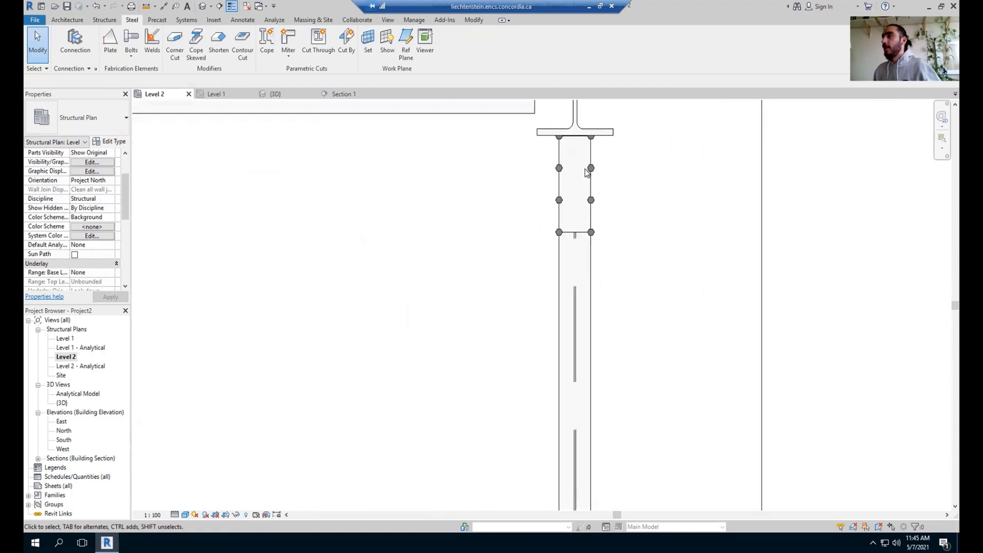
click(600, 263)
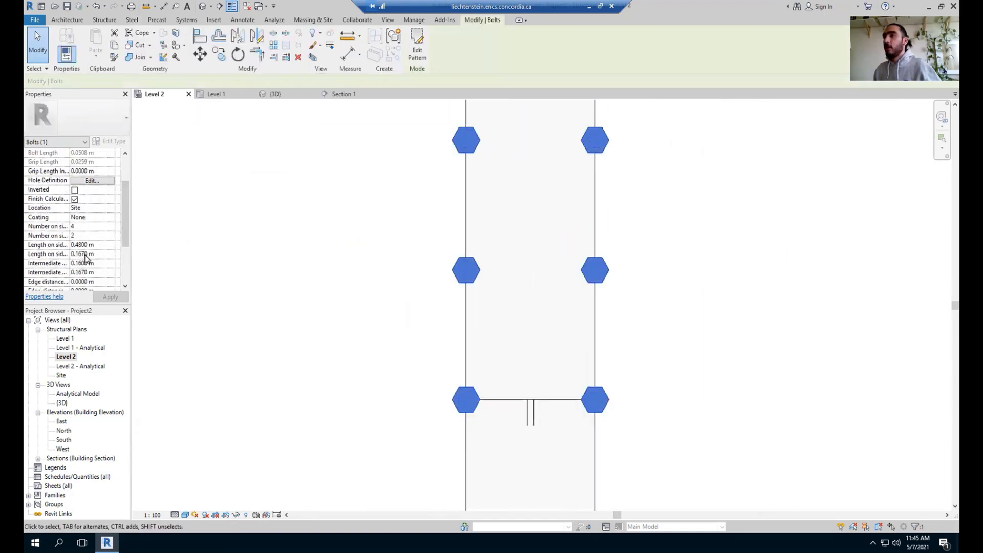
click(99, 245)
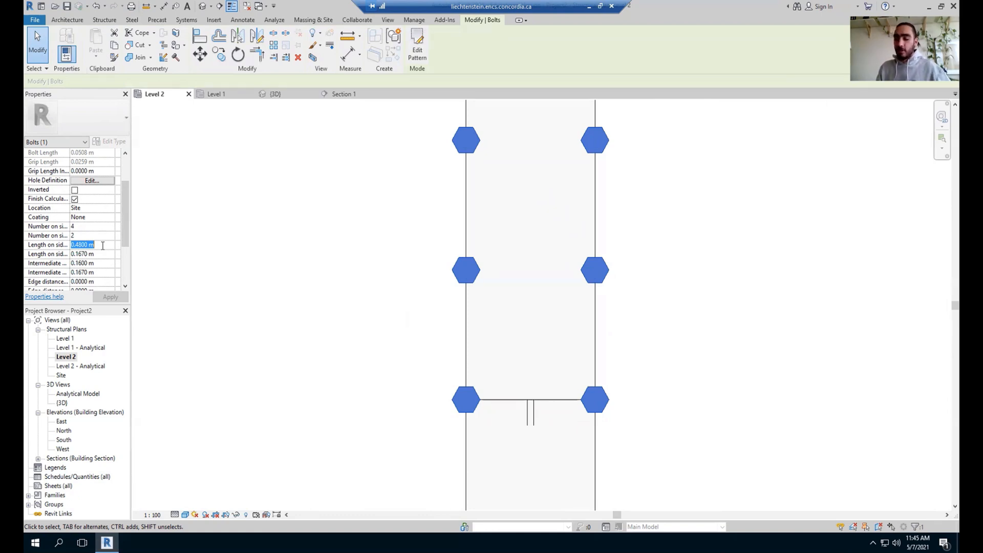
text(0.08)
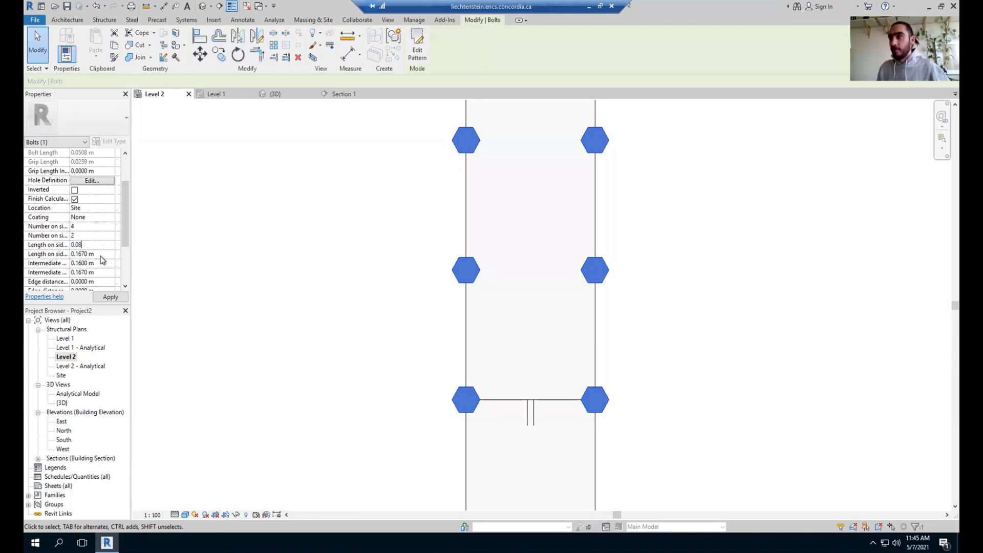
key(Tab)
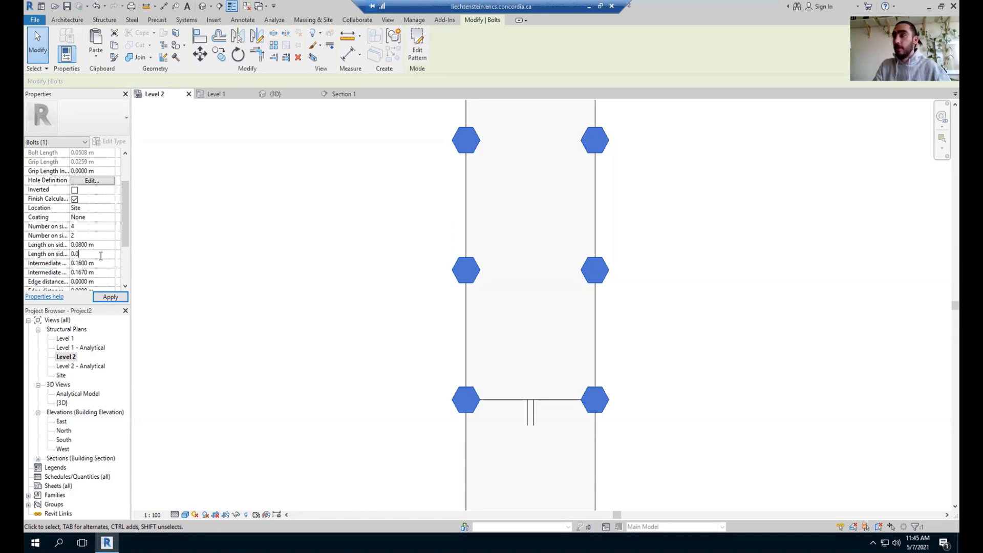
text(0.07)
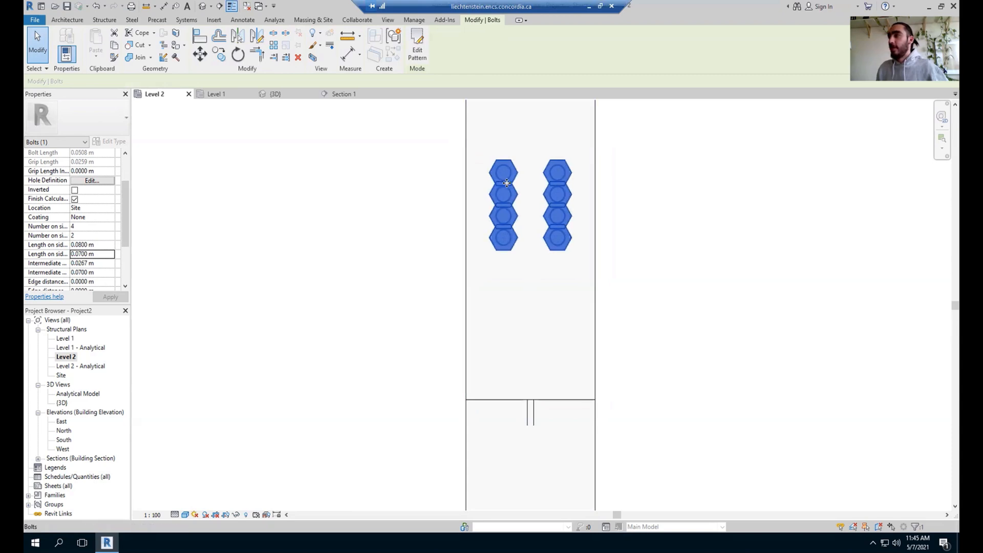
scroll(507, 182, down, 2)
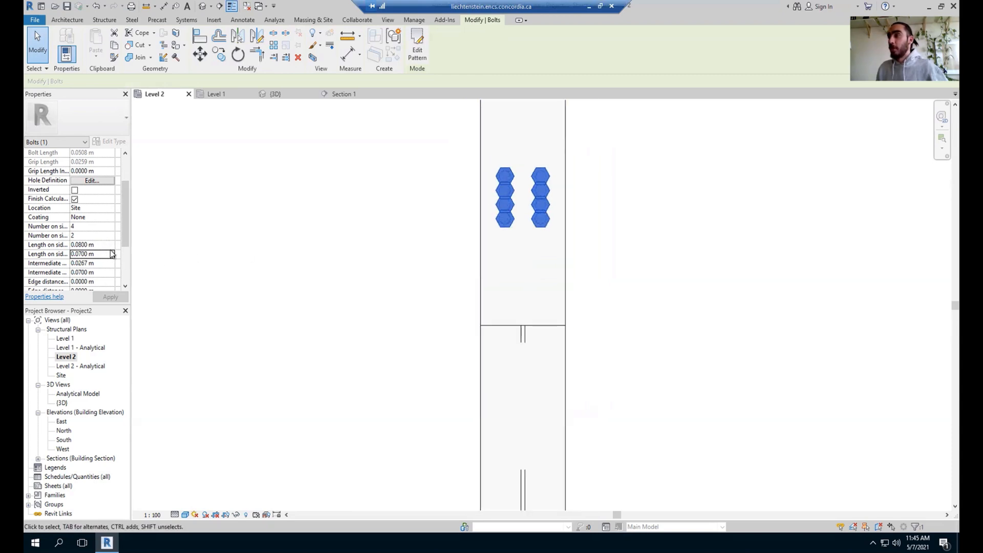
middle_drag(419, 225, 409, 263)
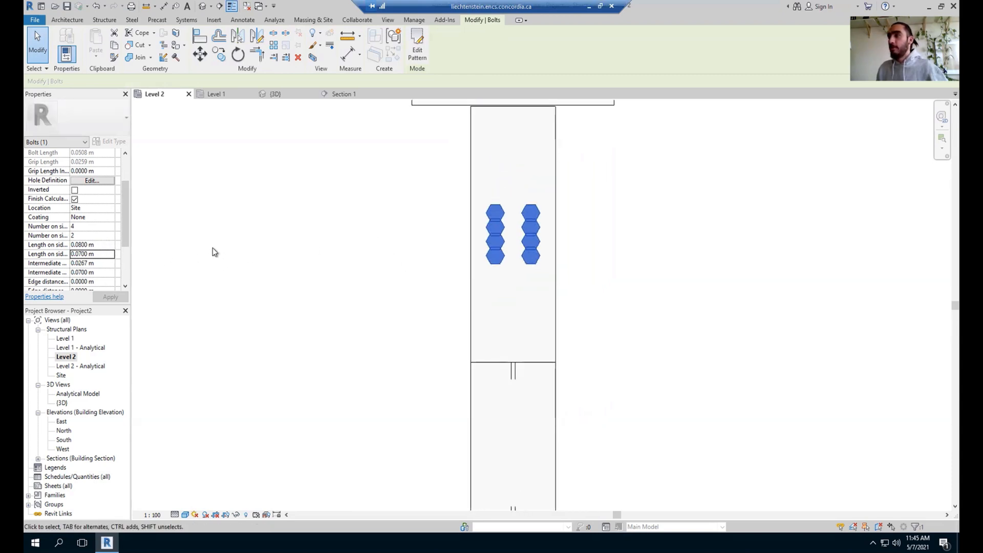
Try lengths of 0.2 m and 0.08 m on side 2 of the new bolt pattern
click(109, 254)
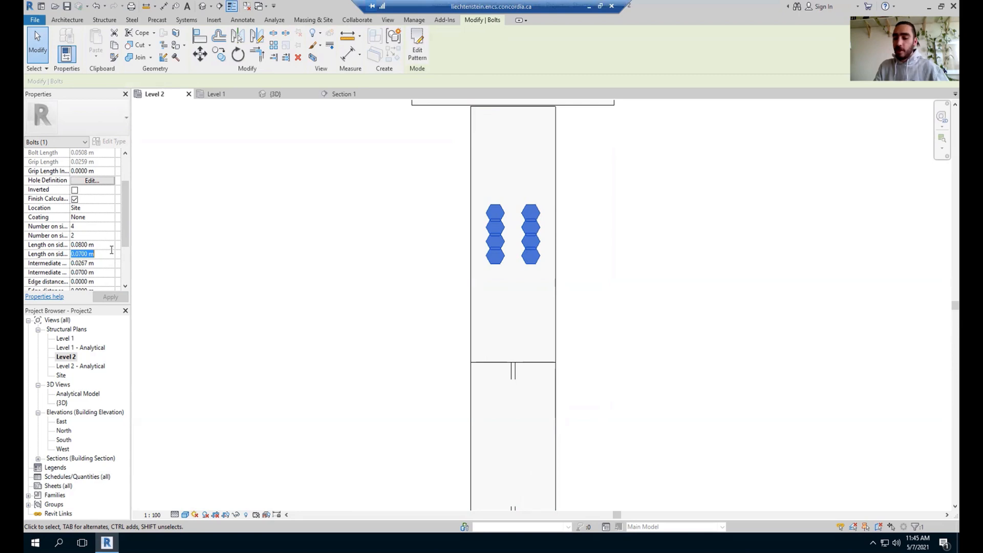
key(BackSpace)
text(.2)
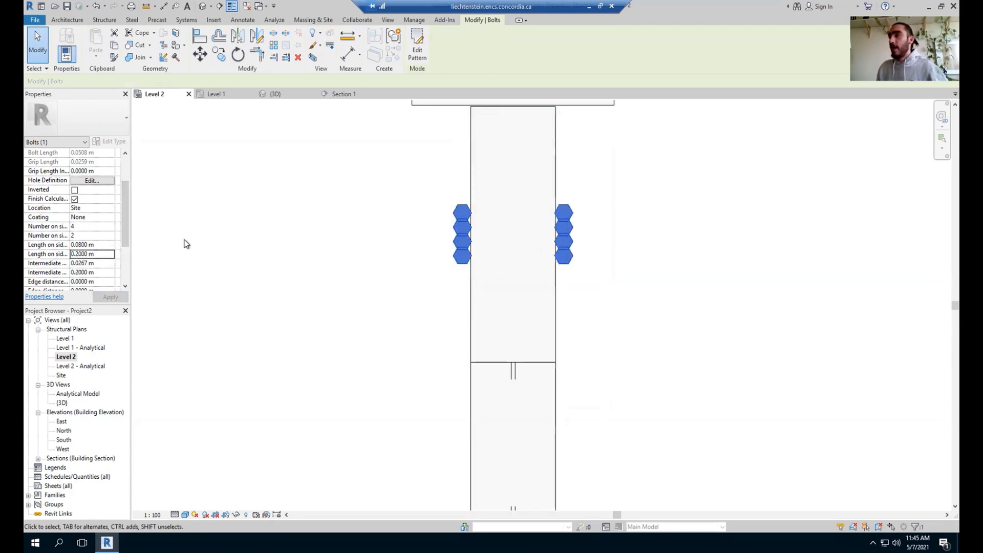
click(101, 255)
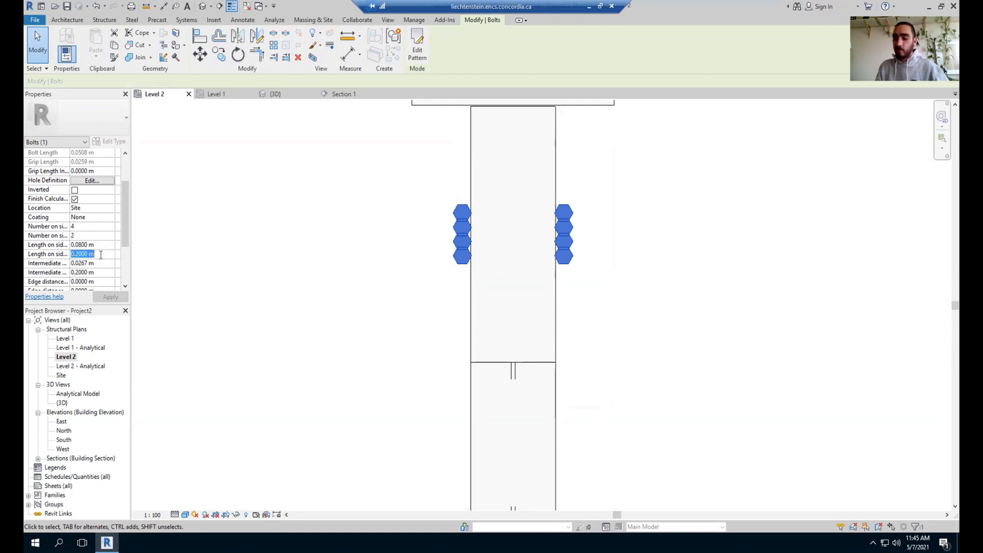
key(BackSpace)
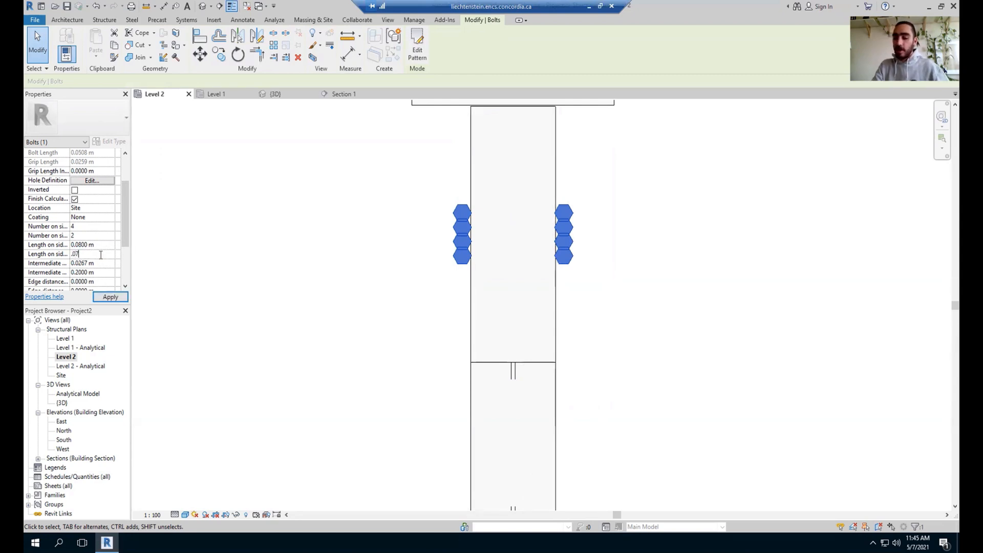
key(Return)
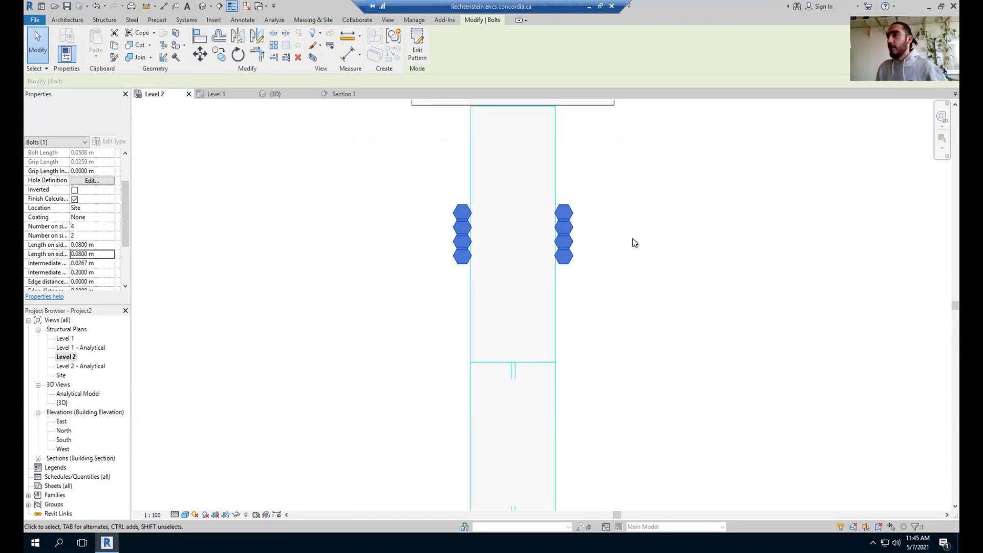
Measure the distance between the two bolt columns across the existing flange plate
scroll(548, 257, down, 3)
scroll(430, 313, down, 3)
middle_drag(504, 347, 937, 280)
scroll(543, 353, up, 3)
scroll(581, 384, up, 6)
middle_drag(624, 385, 492, 328)
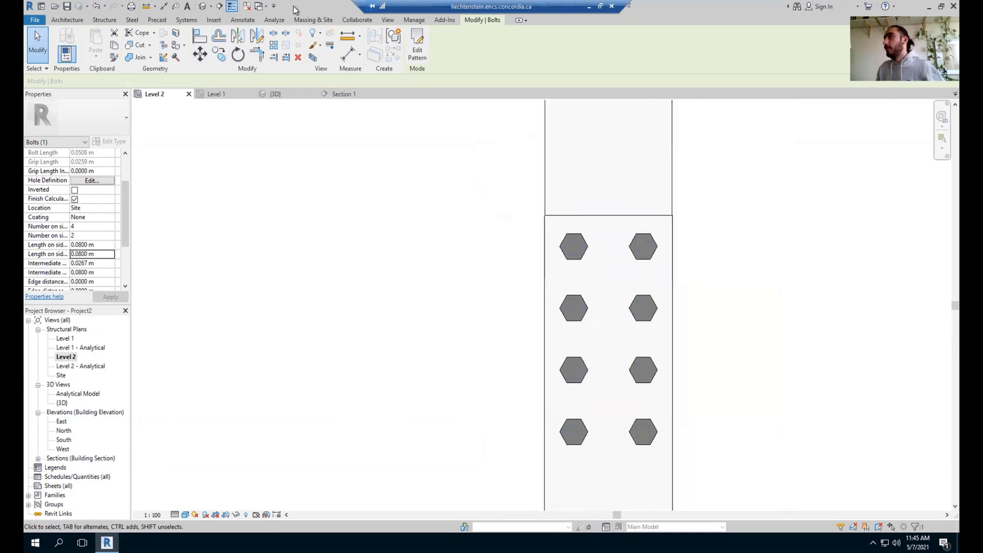
click(339, 36)
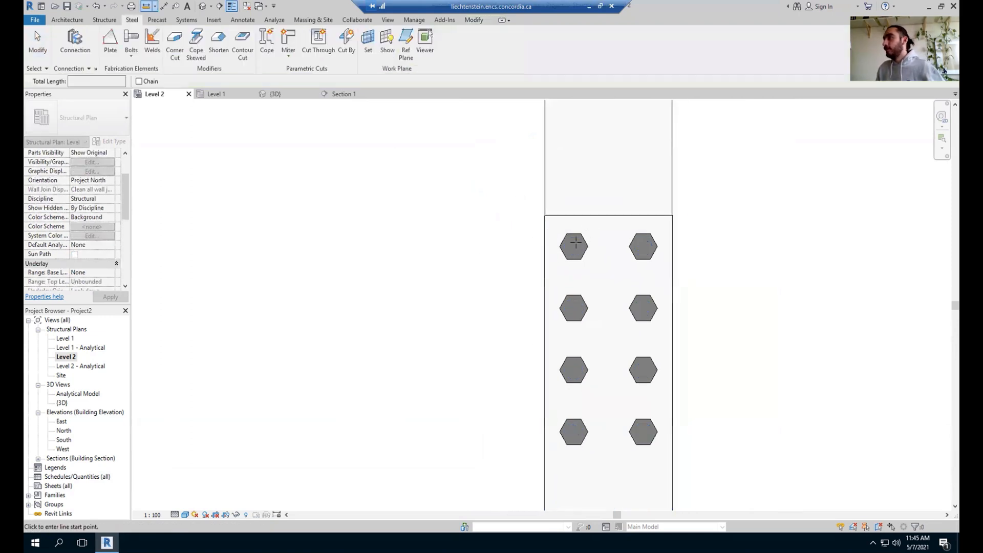
click(576, 243)
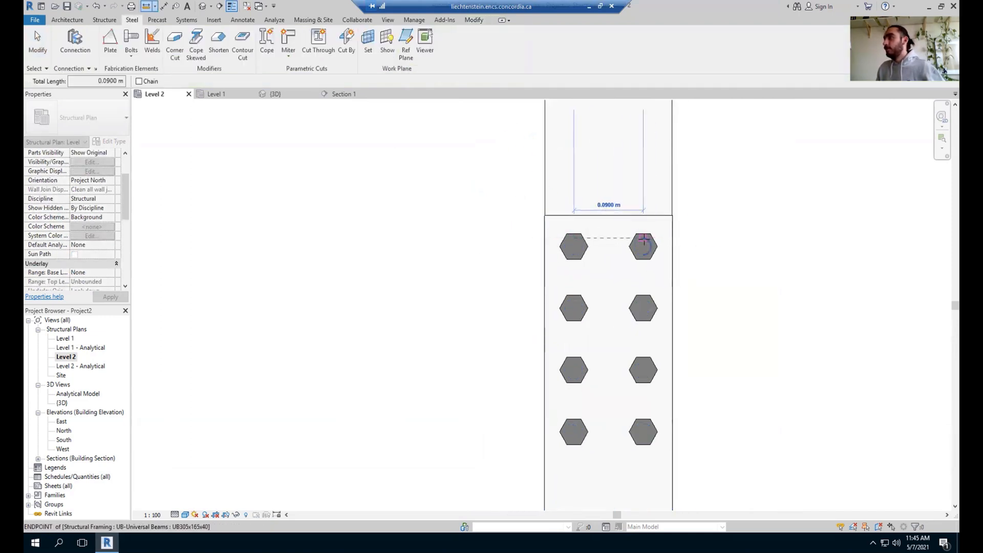
key(Escape)
key(Escape)
Set the new bolt pattern's length on side 2 to 0.09 m
scroll(643, 242, down, 12)
middle_drag(644, 245, 343, 408)
scroll(752, 272, up, 8)
click(701, 194)
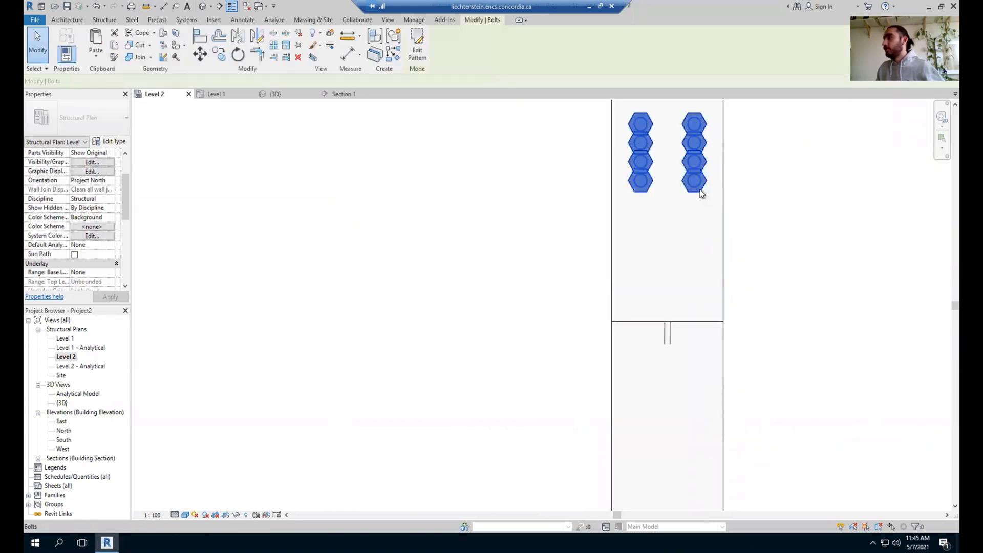
double_click(100, 254)
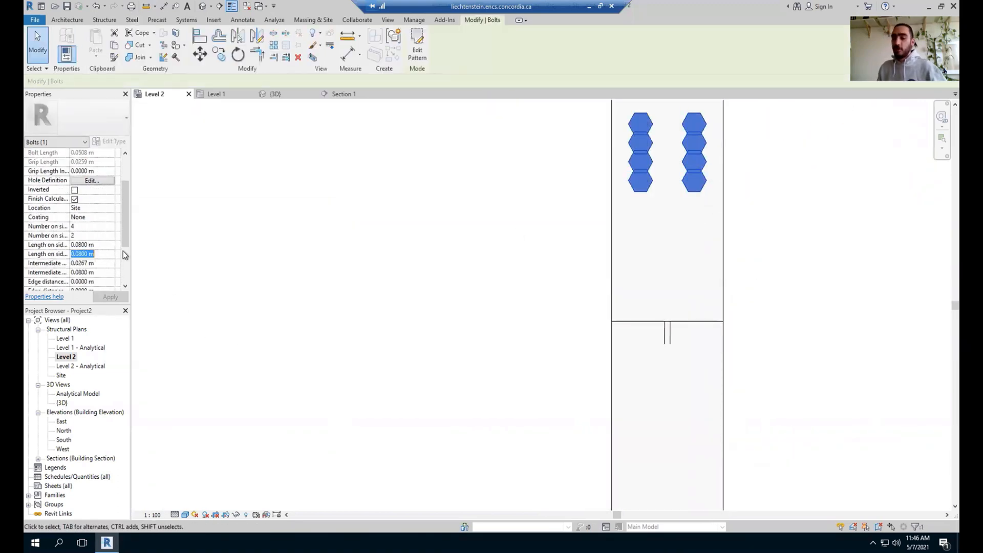
text(0.09)
key(Return)
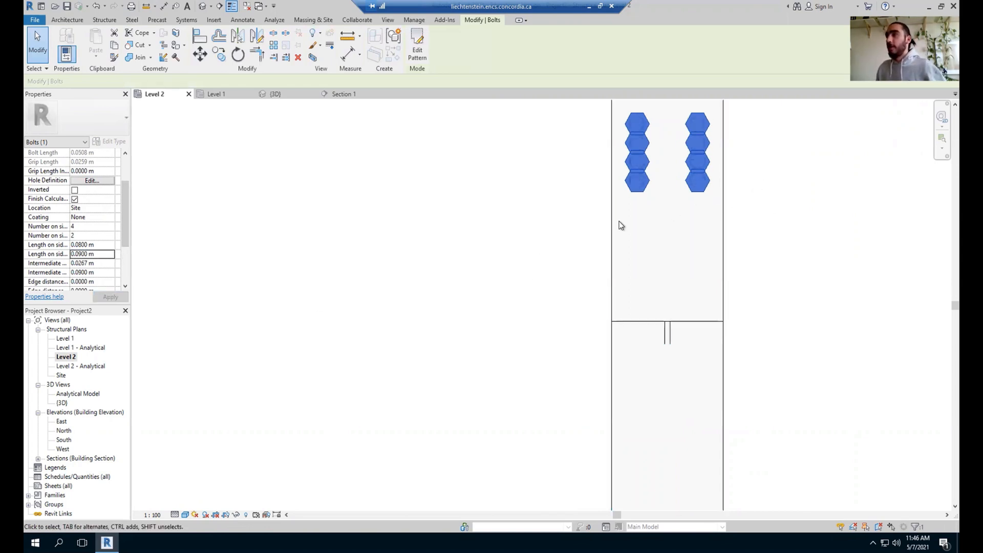
Measure the distance from the existing flange plate's end edge to its first bolt
scroll(620, 225, down, 5)
scroll(349, 275, down, 4)
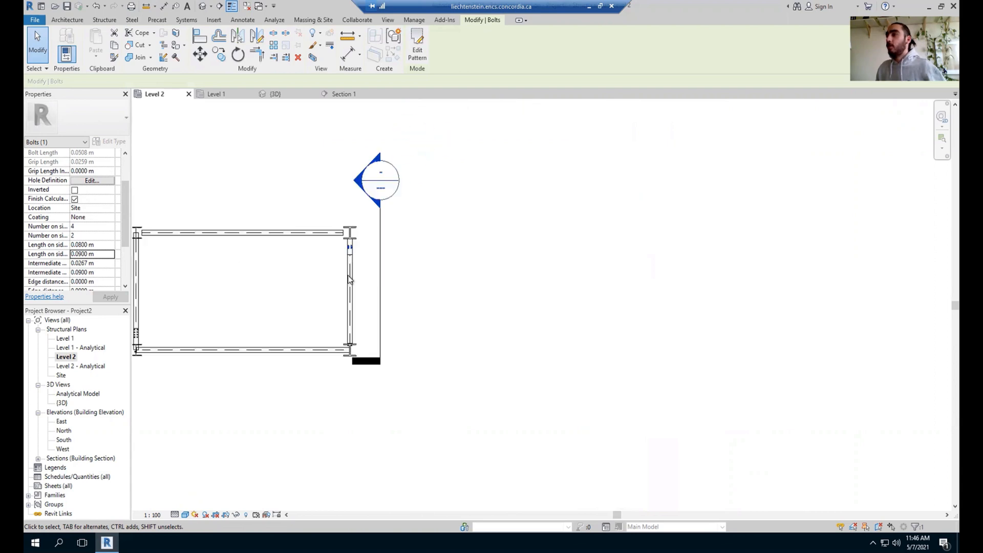
scroll(282, 256, up, 6)
scroll(279, 234, up, 8)
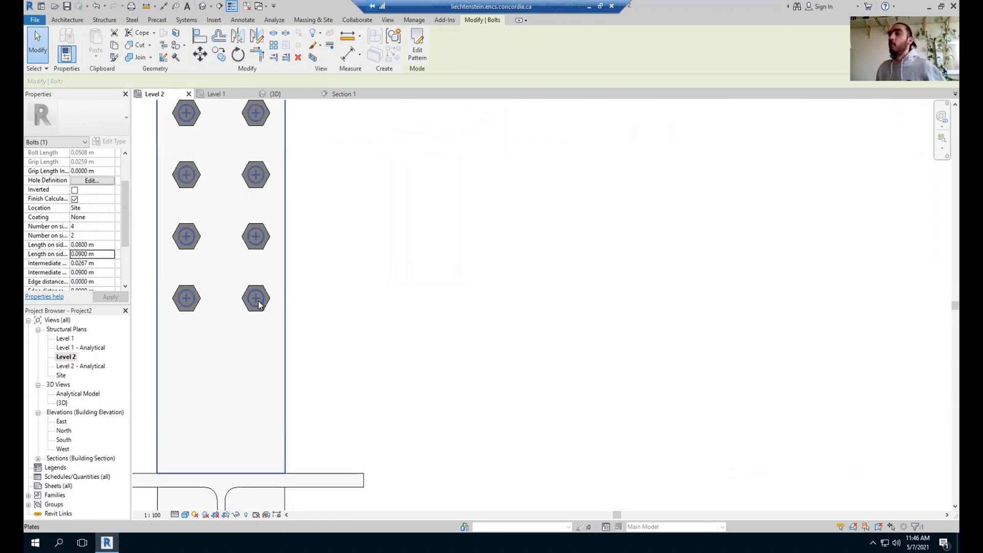
scroll(260, 312, down, 2)
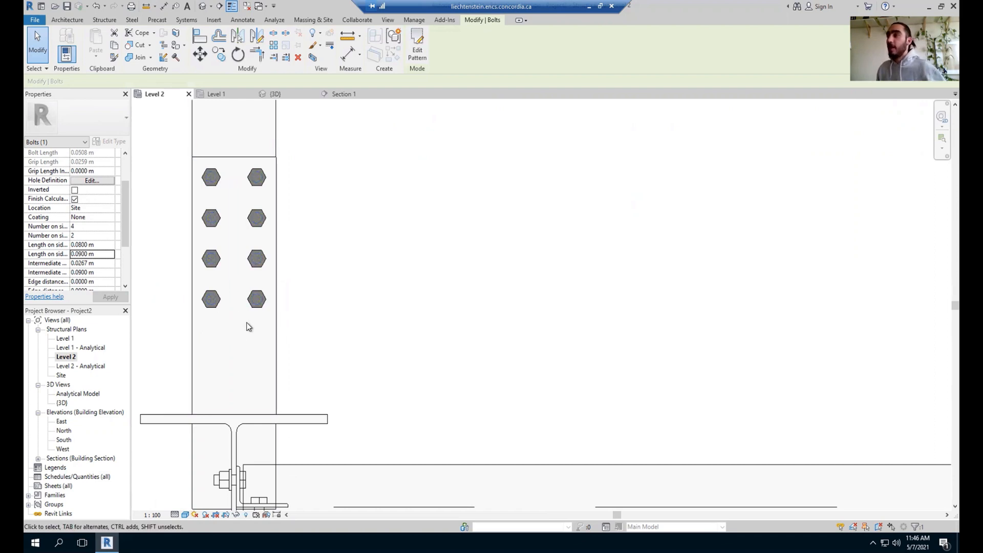
click(347, 41)
click(211, 158)
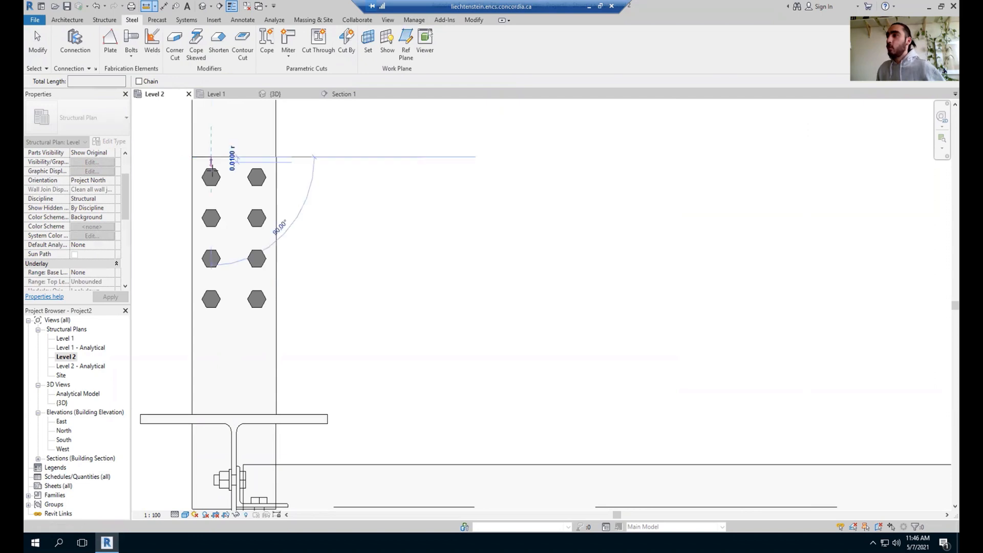
scroll(212, 165, up, 5)
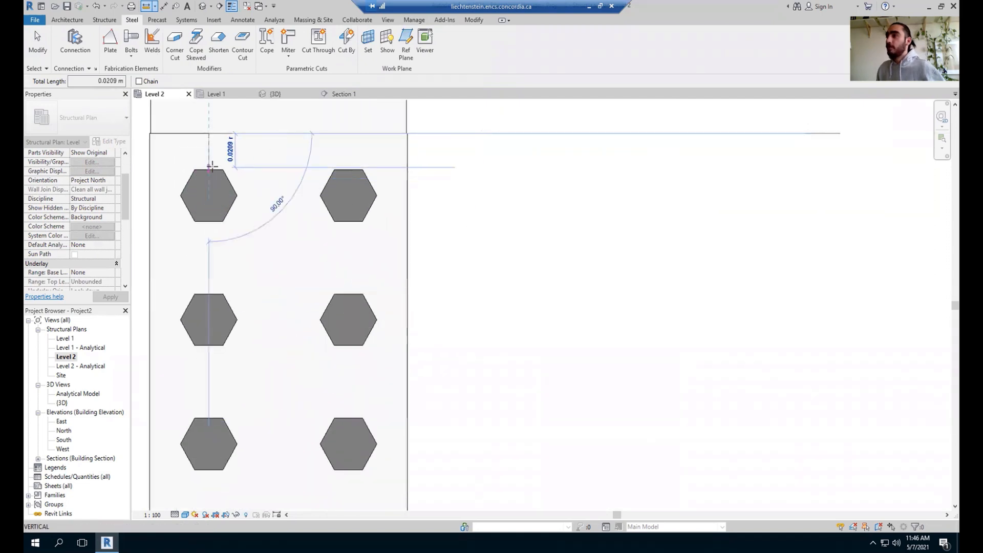
key(Escape)
key(Escape)
scroll(213, 168, down, 5)
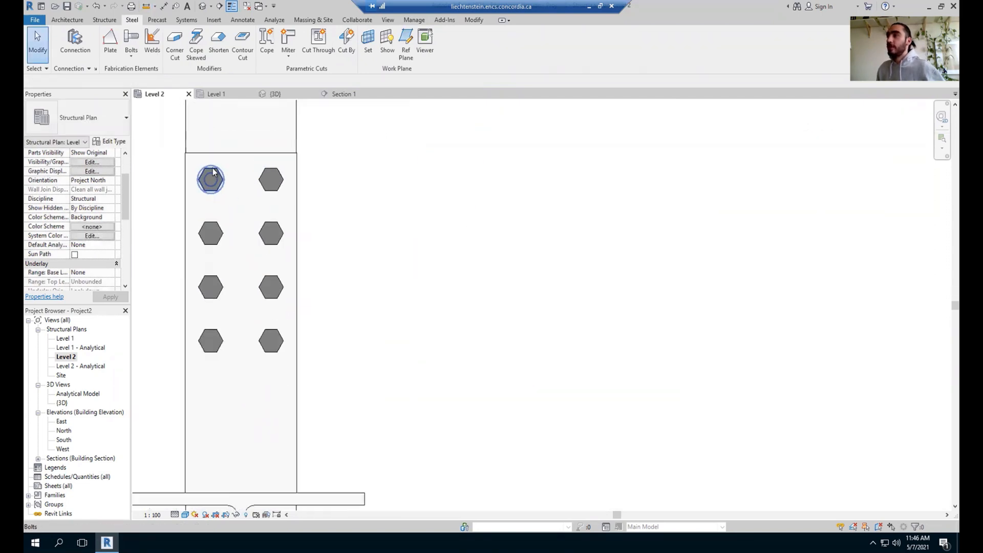
Measure along the existing flange plate's side from its end edge to past the farthest bolt row
scroll(262, 103, up, 2)
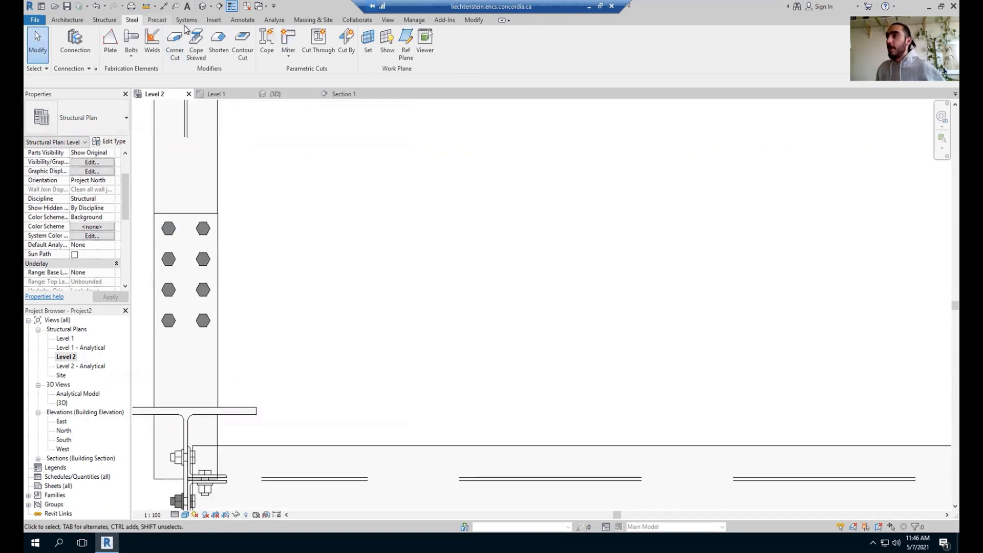
click(76, 22)
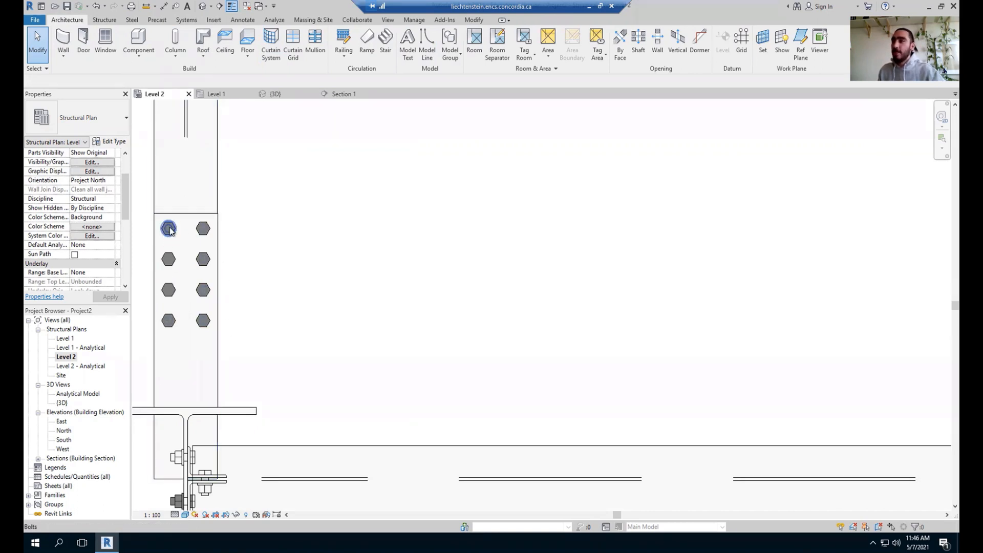
click(154, 6)
click(205, 24)
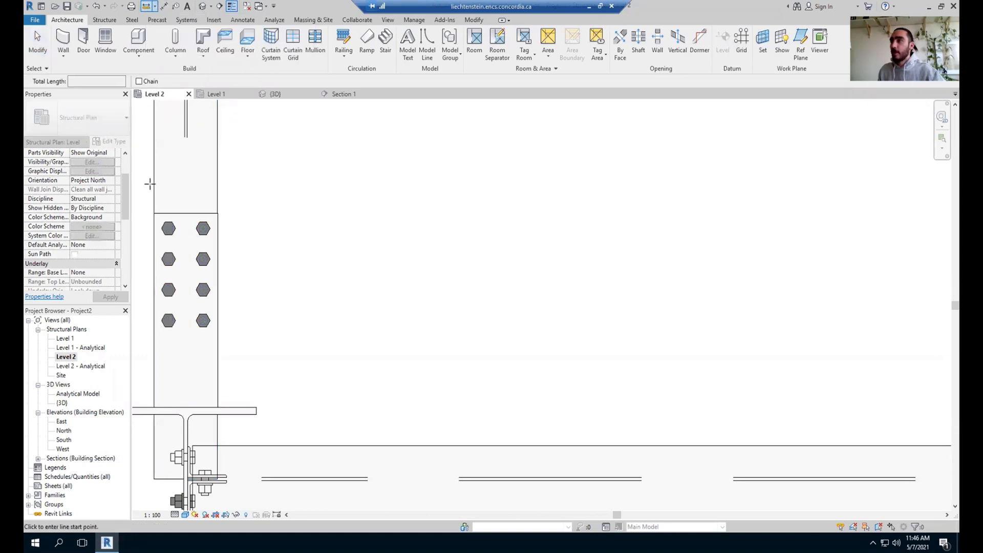
click(154, 213)
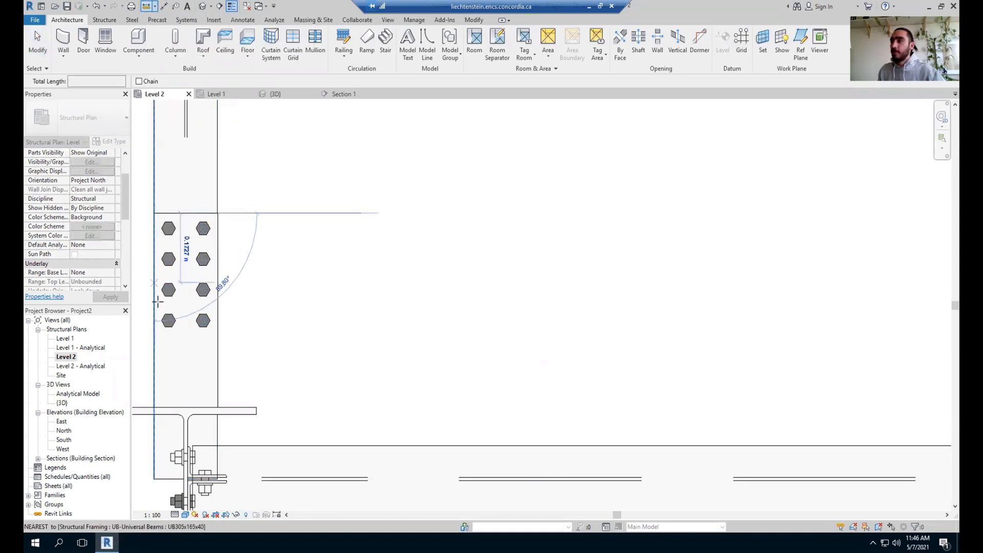
scroll(155, 325, up, 3)
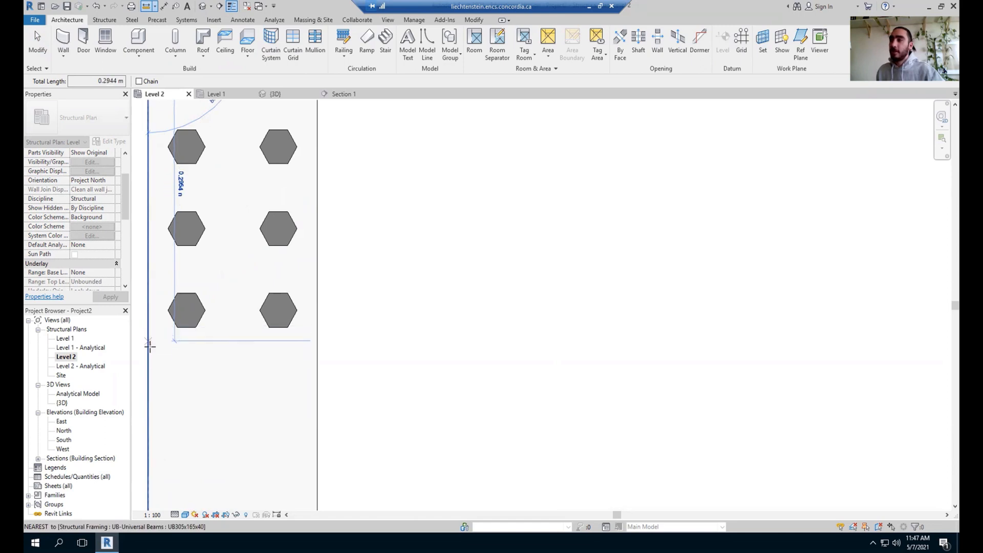
key(Escape)
key(Escape)
scroll(149, 349, down, 2)
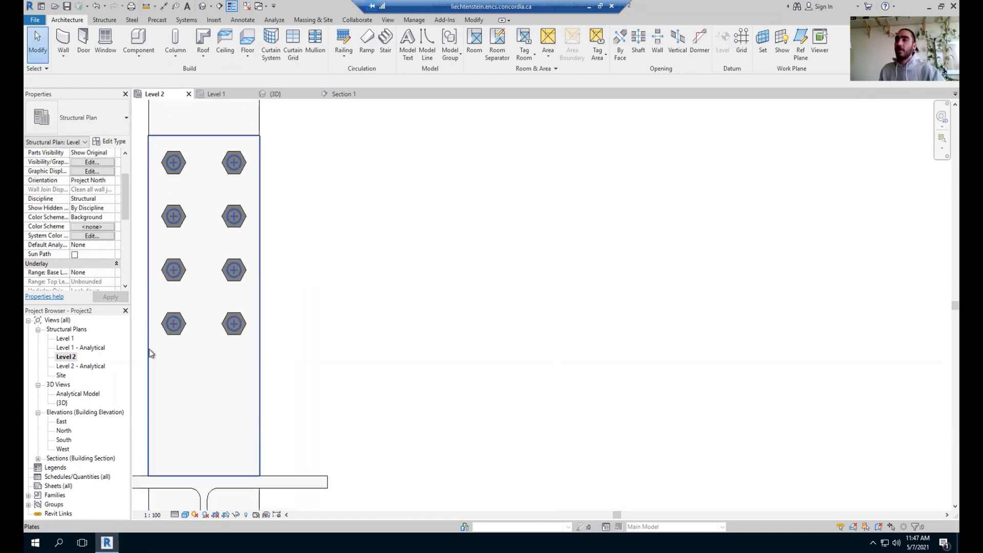
Try stretching the new bolt pattern's sketch to the flange plate's end, making it about 0.28 m long
scroll(149, 349, down, 7)
scroll(287, 314, down, 1)
scroll(594, 187, up, 4)
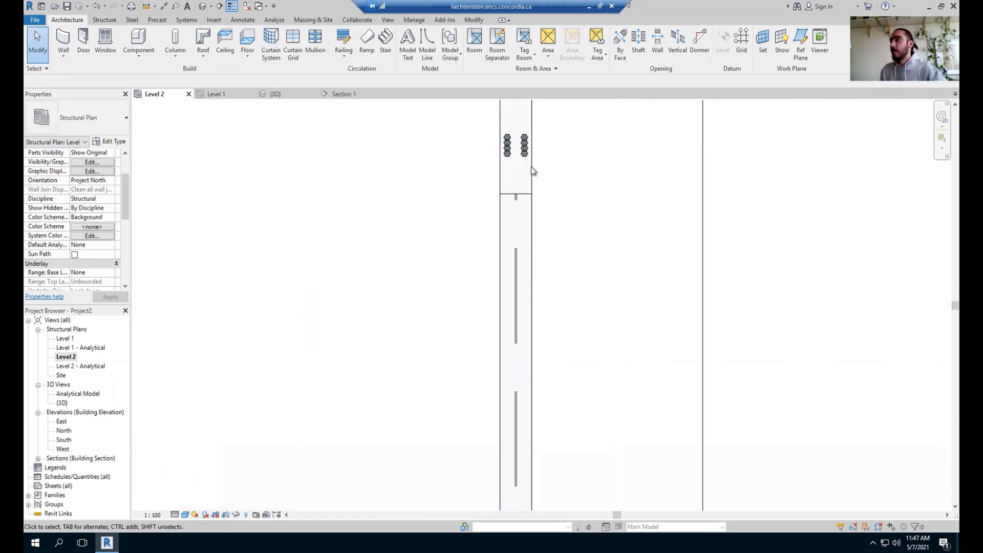
scroll(531, 167, up, 3)
click(518, 136)
middle_drag(532, 153, 491, 208)
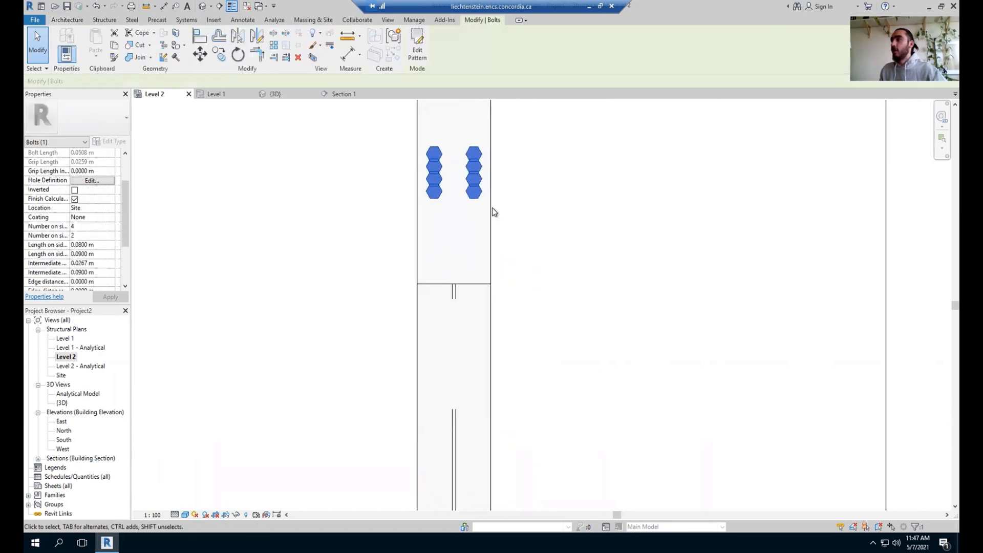
click(419, 51)
click(453, 217)
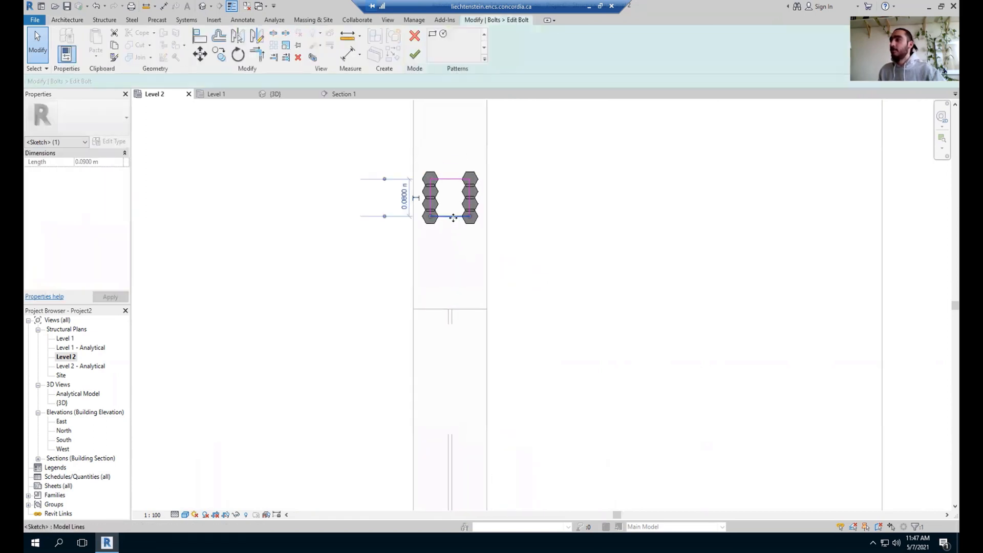
drag(452, 220, 442, 310)
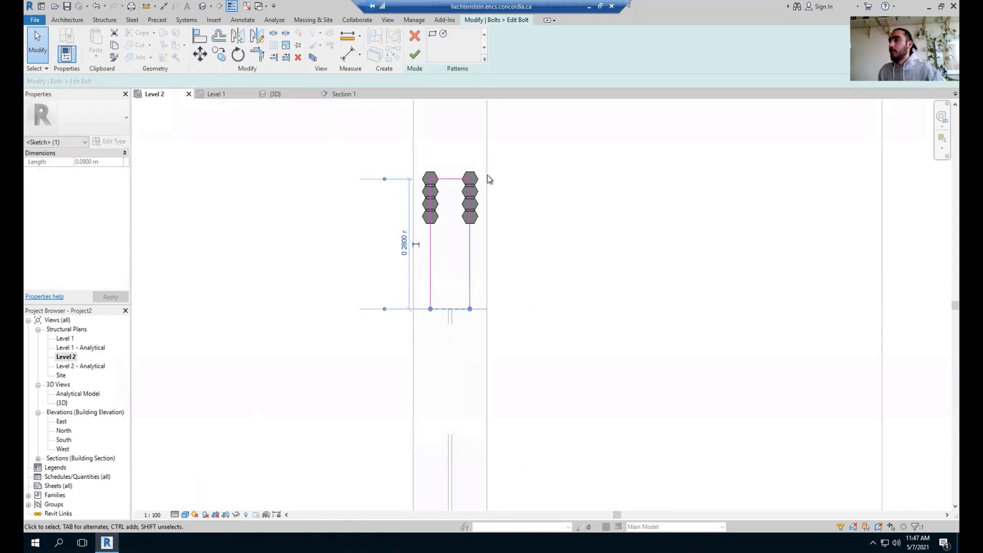
middle_drag(488, 178, 450, 304)
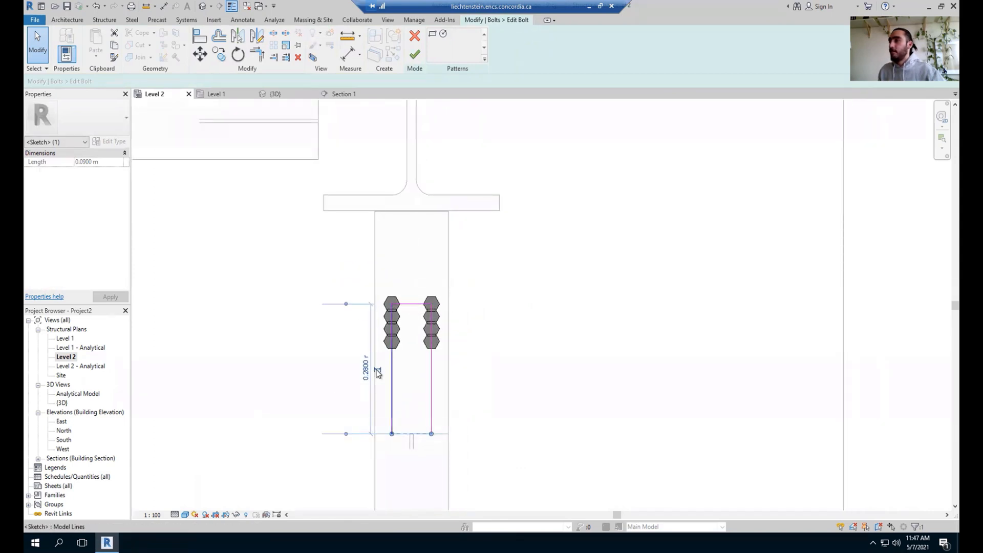
Try a 0.3 m length for the new bolt pattern's sketch, then discard the sketch edits
click(366, 368)
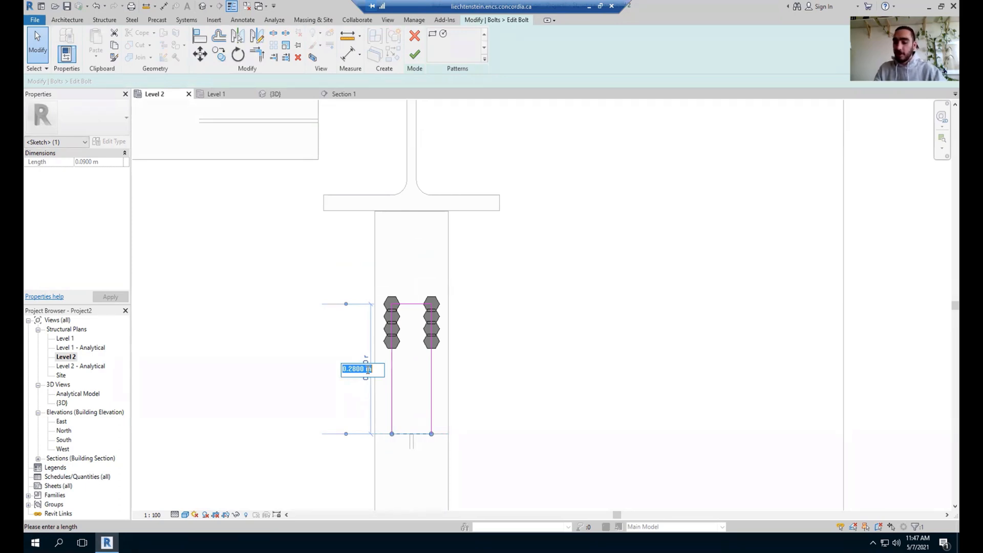
text(0.3)
key(Return)
key(Escape)
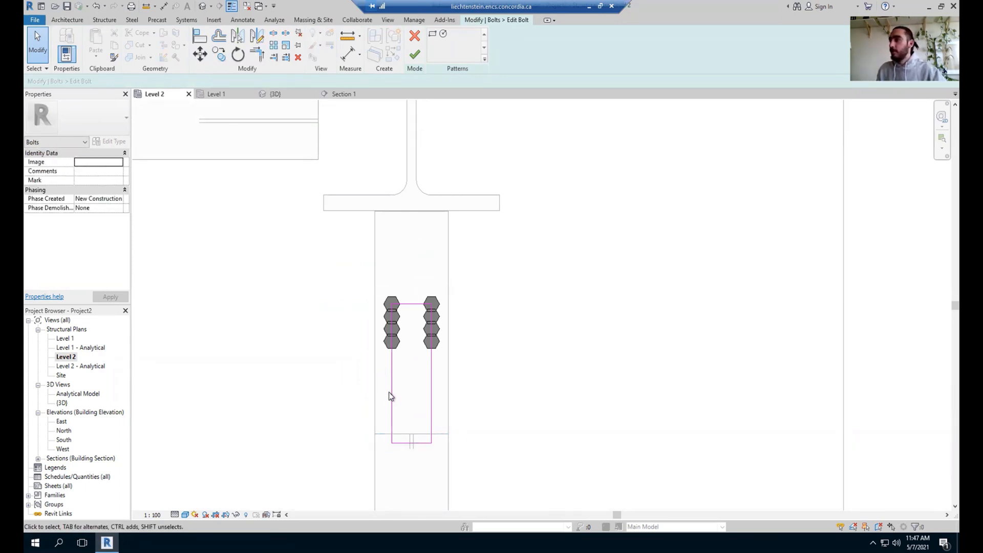
scroll(389, 396, down, 5)
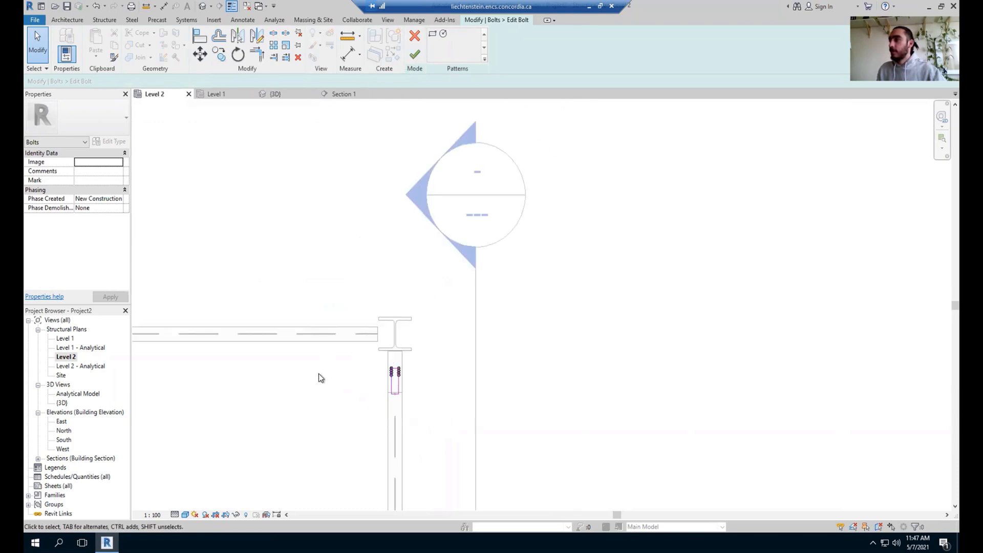
scroll(406, 398, up, 5)
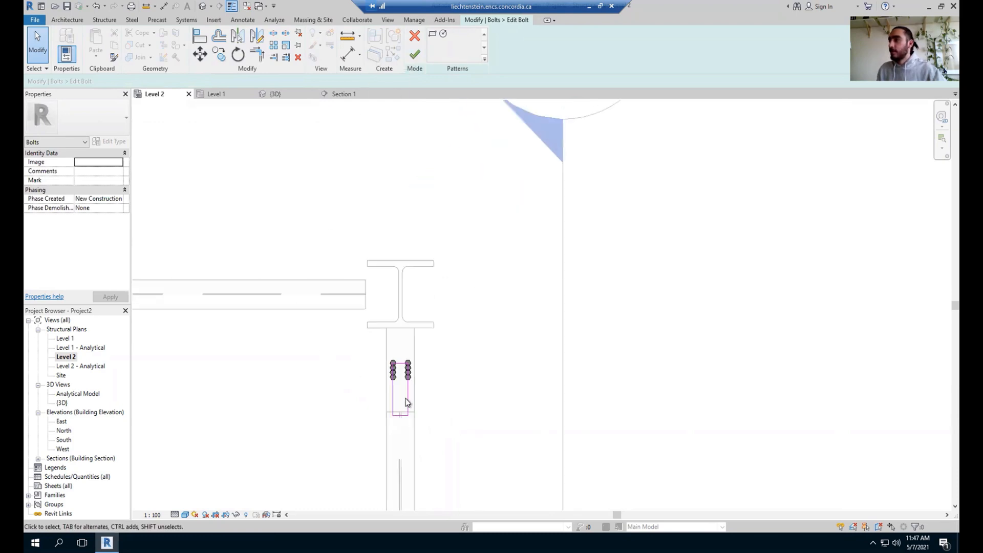
click(415, 36)
click(517, 277)
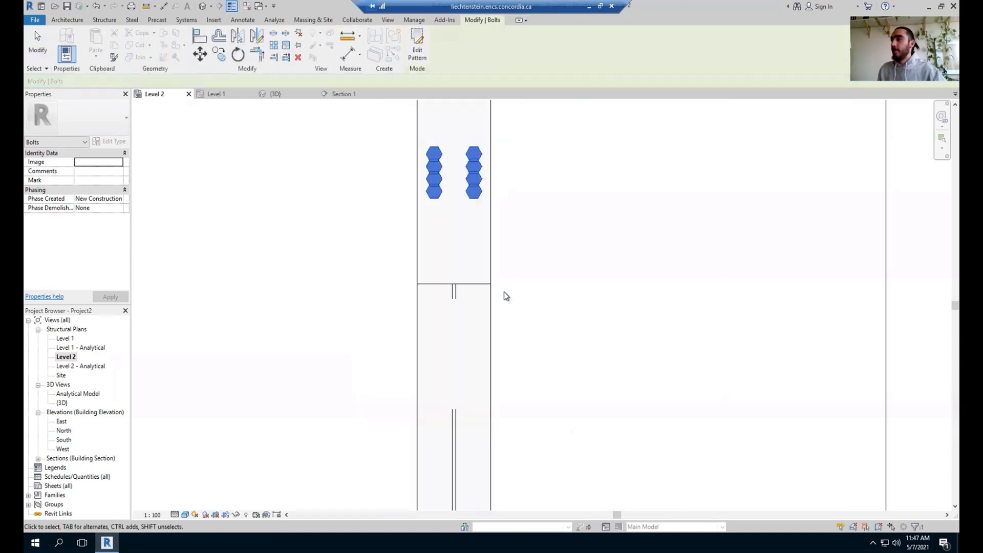
Measure the existing flange plate again from its end edge to the far side of the last bolt row
scroll(461, 318, down, 6)
scroll(289, 342, up, 6)
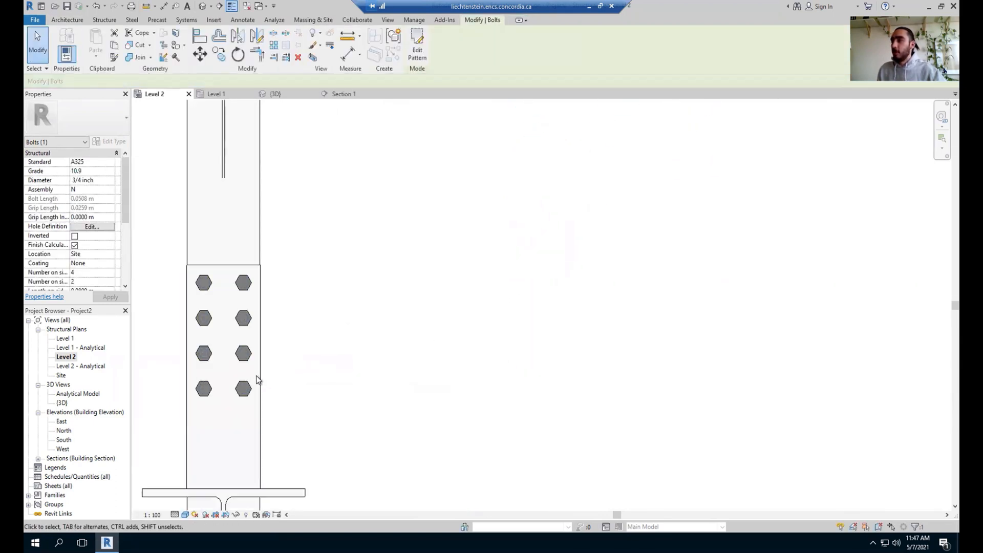
click(349, 36)
middle_drag(334, 153, 331, 195)
click(313, 137)
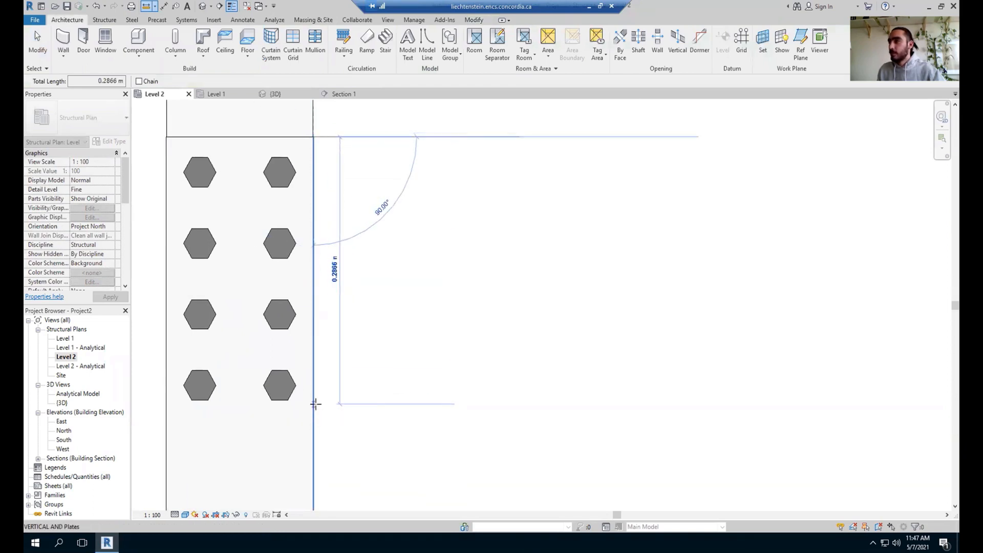
key(Escape)
key(Escape)
Edit the new bolt pattern's sketch and align its line farthest from the column with the flange plate's end edge
scroll(362, 355, down, 8)
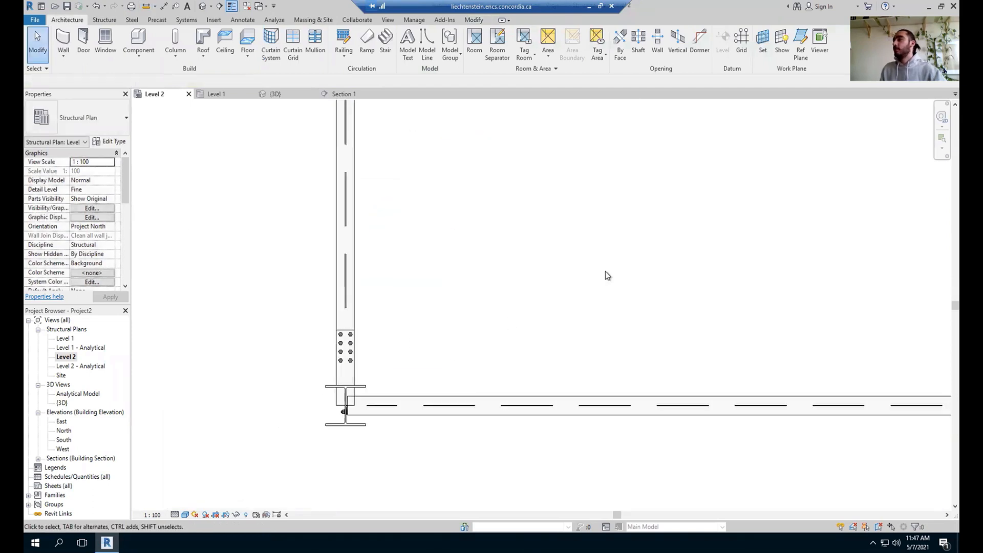
middle_drag(815, 210, 369, 384)
scroll(555, 323, up, 9)
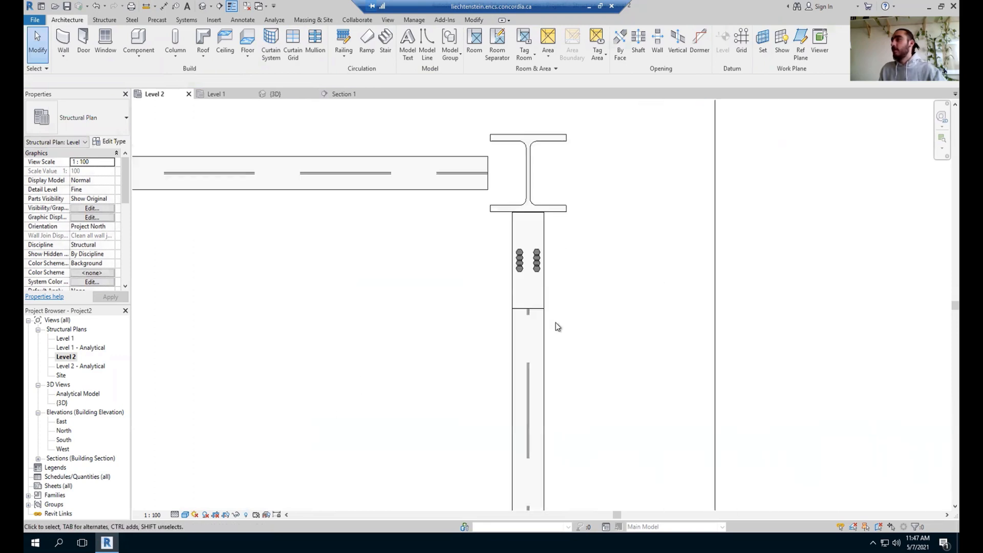
click(531, 257)
click(412, 52)
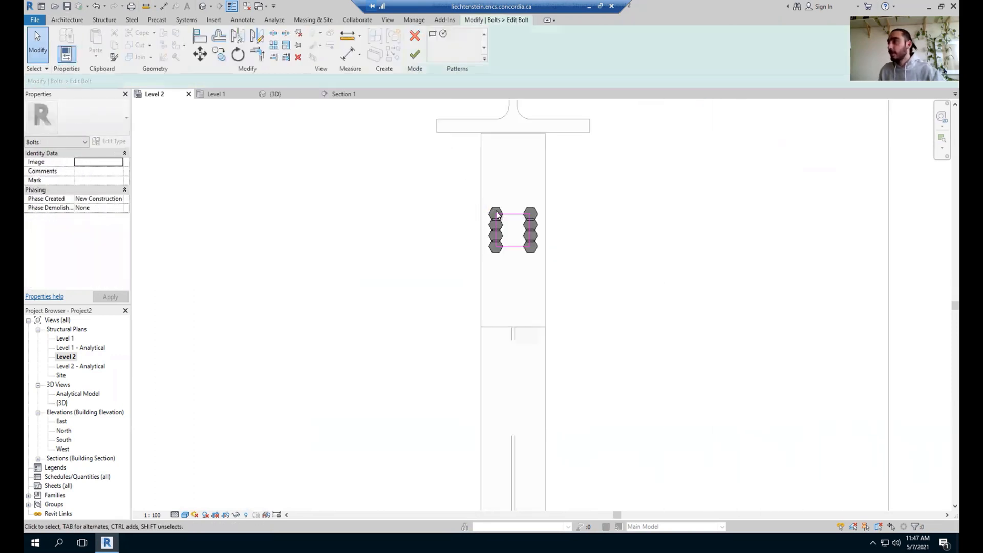
click(515, 245)
click(200, 34)
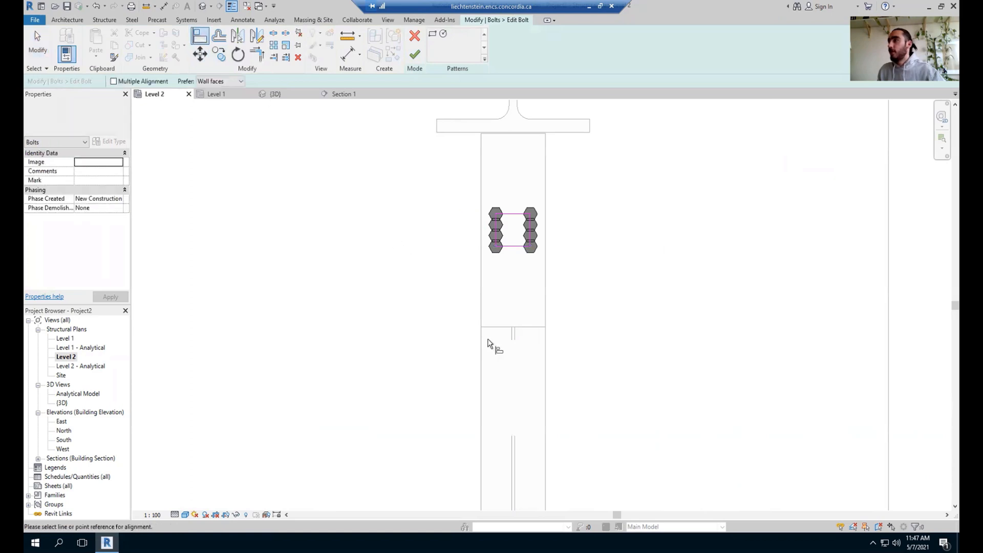
click(520, 314)
click(516, 246)
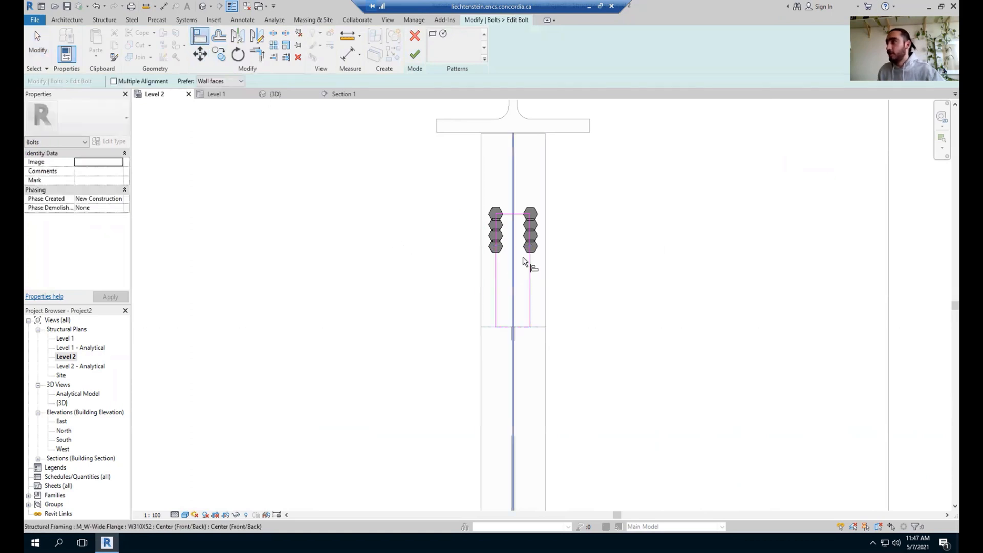
scroll(533, 266, up, 2)
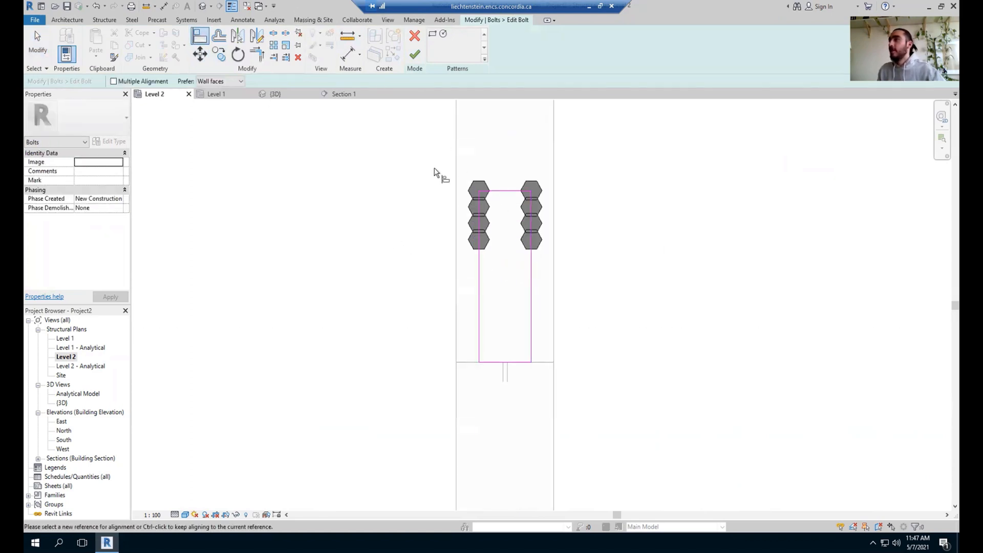
click(349, 54)
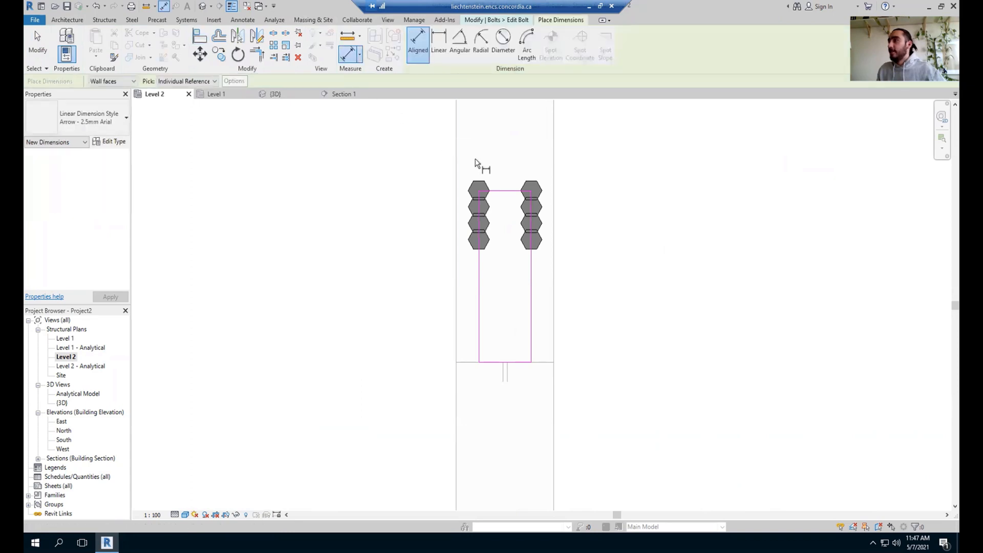
click(509, 194)
click(487, 363)
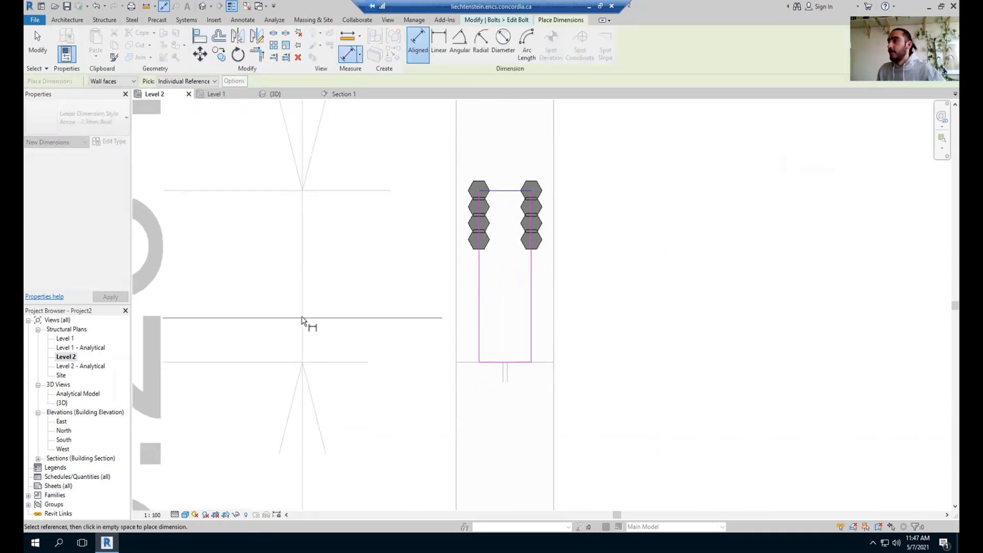
scroll(304, 318, down, 2)
key(Escape)
key(Escape)
Move the bolt sketch's line nearest the column 0.02 m toward the column and finish the pattern edit
scroll(303, 318, up, 2)
scroll(533, 186, up, 2)
click(489, 194)
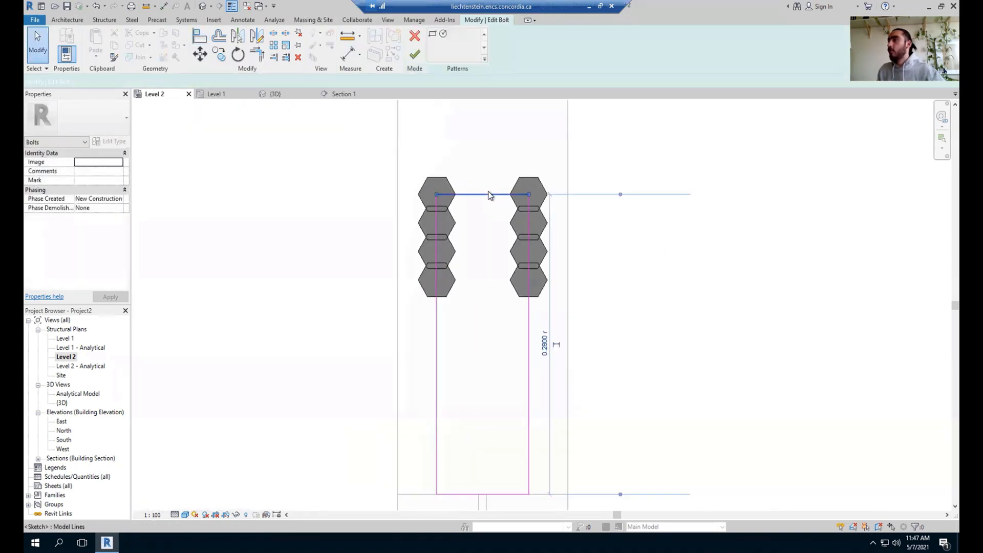
click(200, 53)
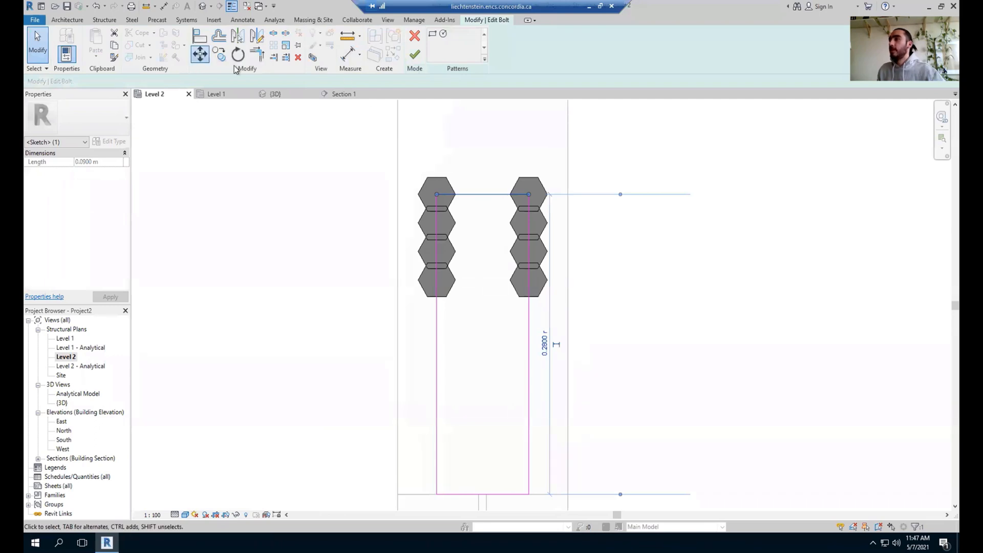
click(483, 195)
text(.)
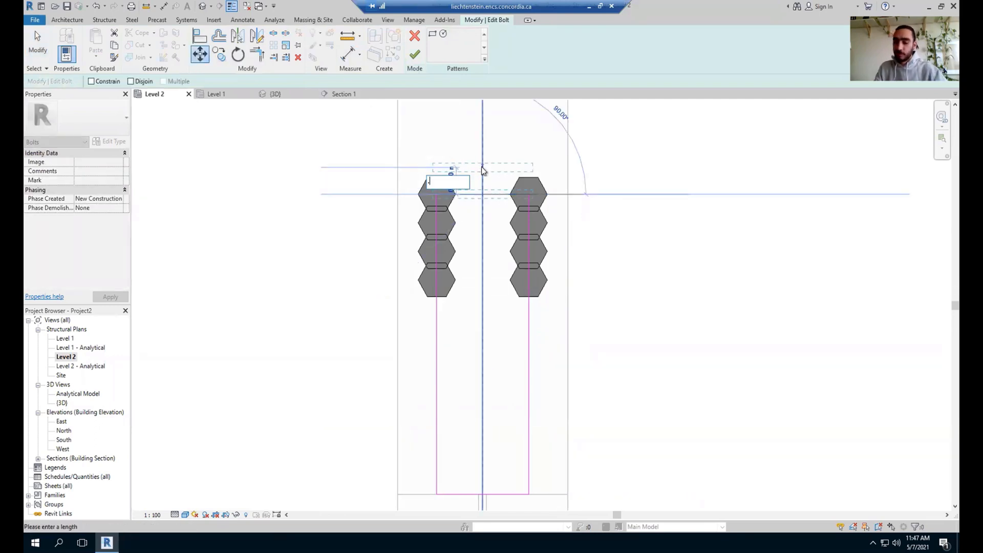
text(02)
key(Return)
key(Escape)
scroll(484, 174, down, 2)
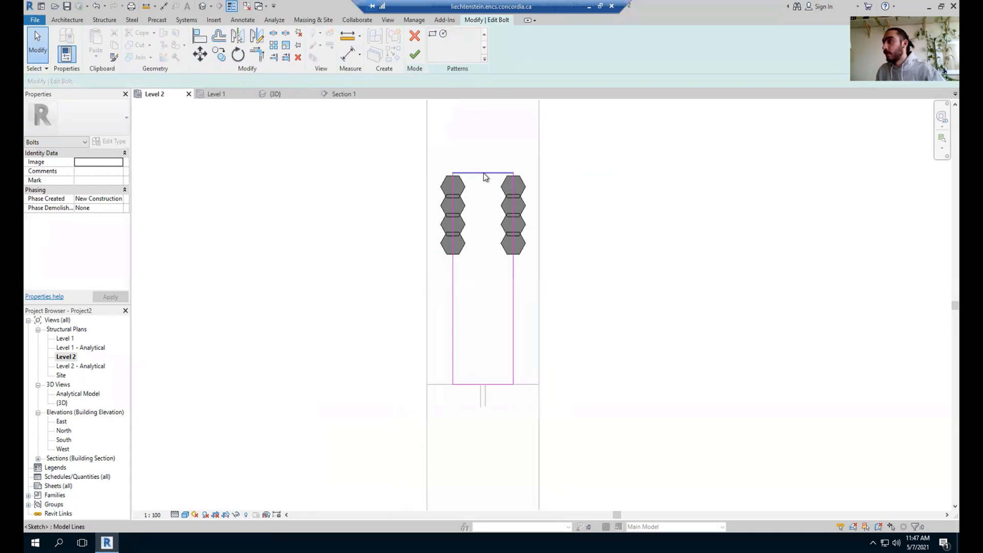
click(419, 54)
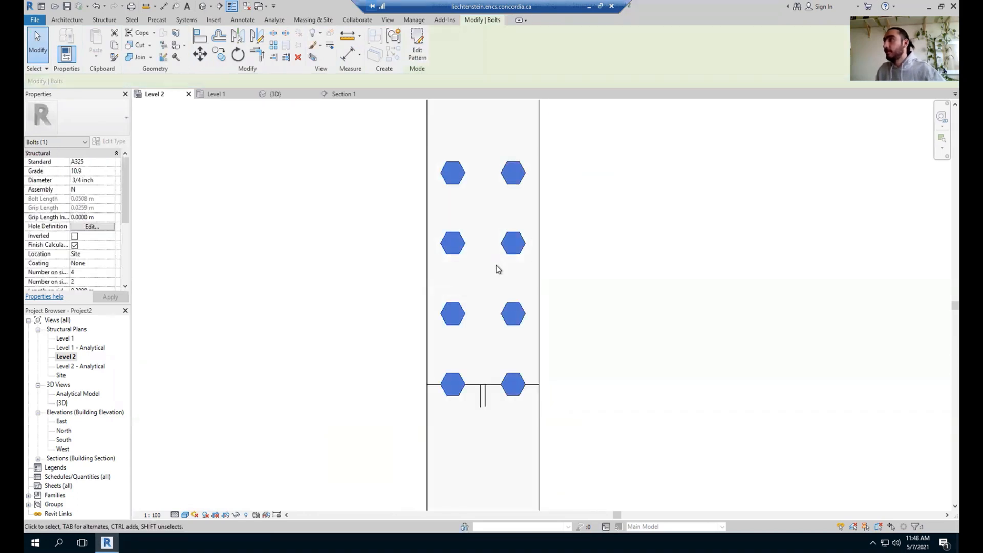
Edit the bolt pattern's sketch, move its line on the plate's end edge toward the column for a 0.28 m length, and finish the edit
scroll(542, 284, down, 3)
scroll(533, 263, up, 1)
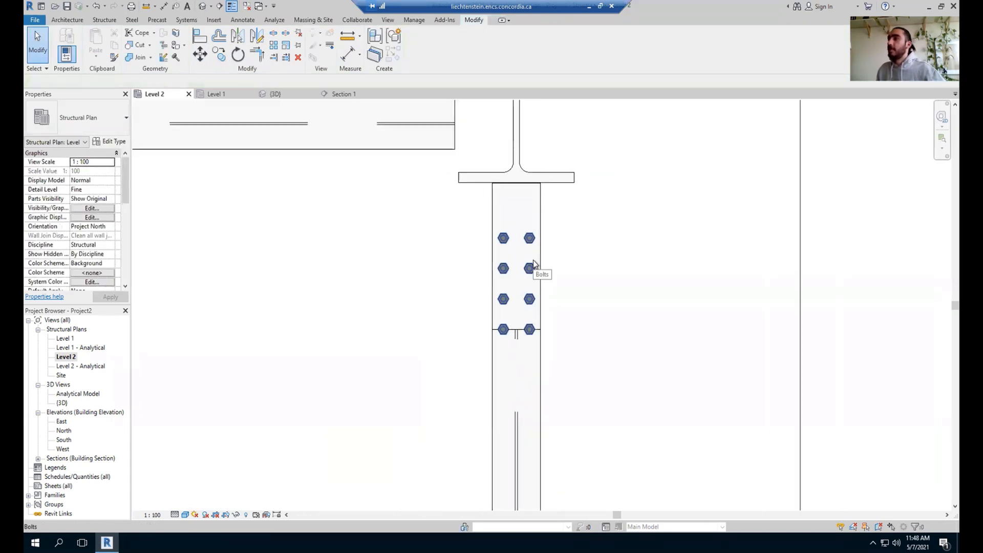
click(533, 261)
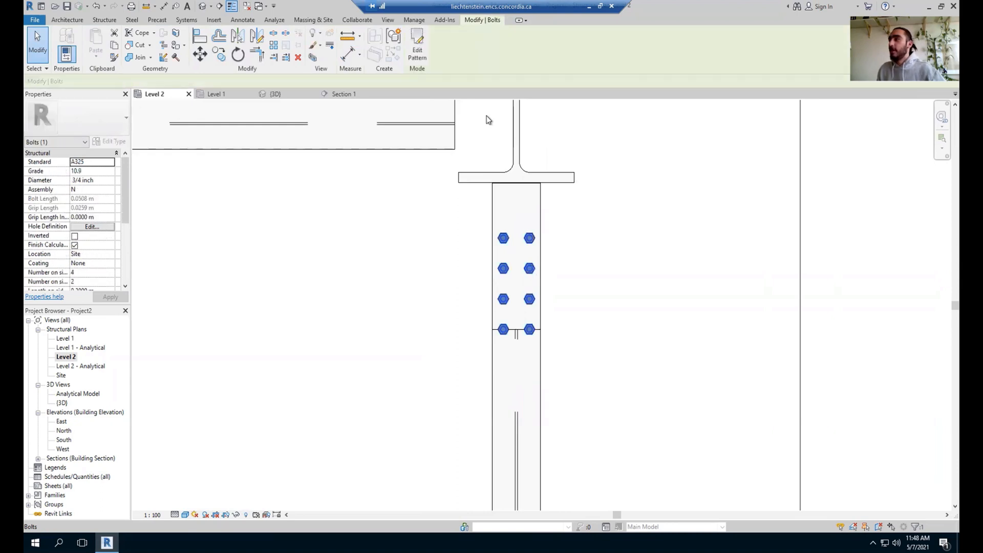
click(418, 51)
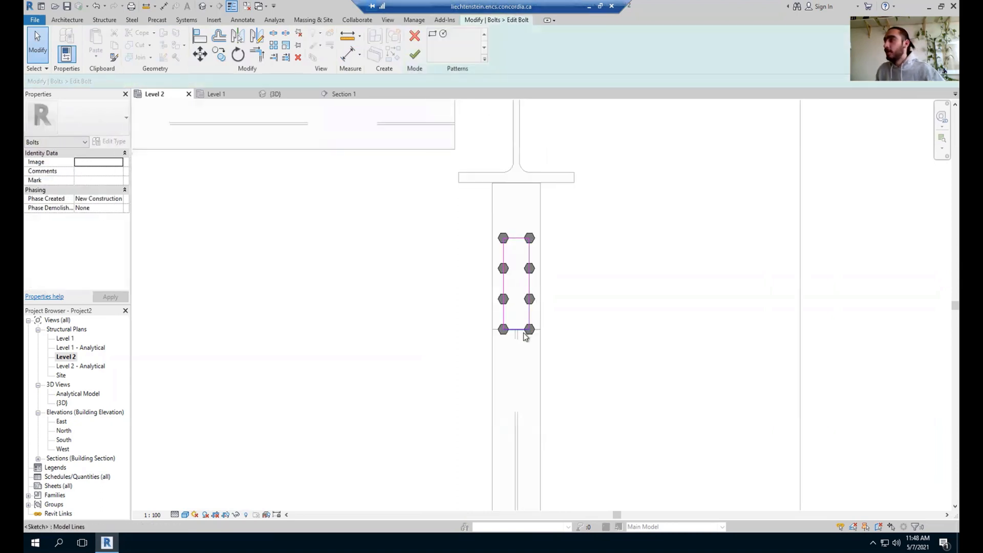
scroll(525, 336, up, 5)
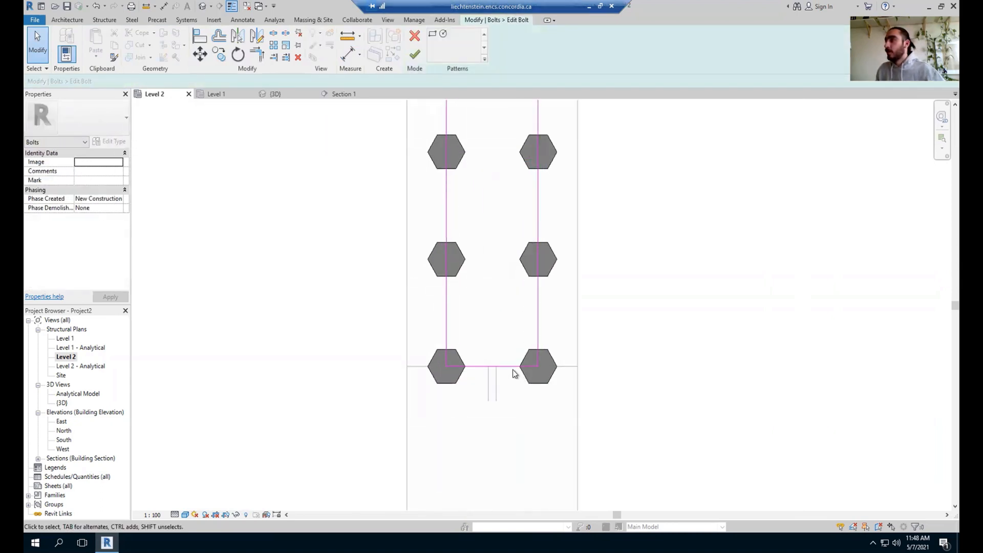
click(514, 368)
click(200, 54)
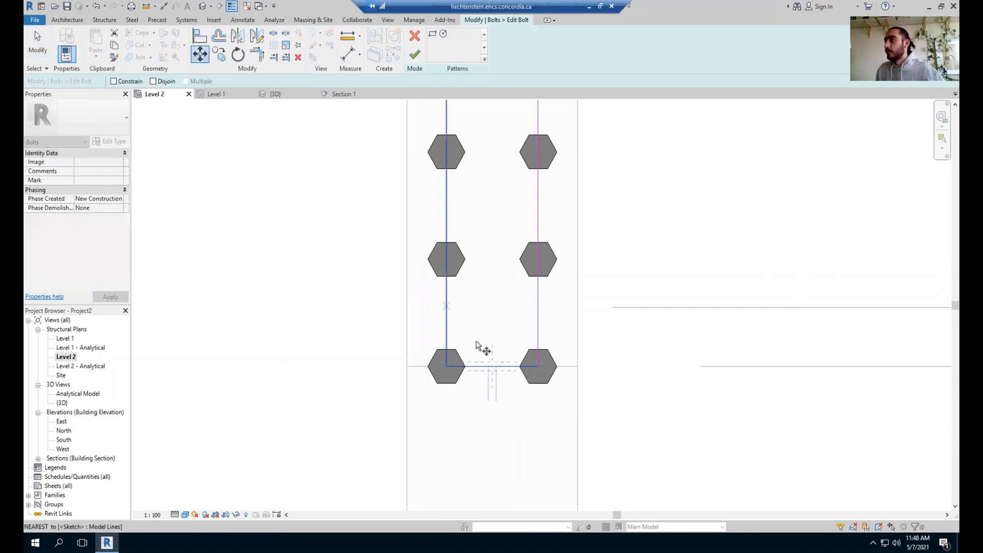
click(493, 366)
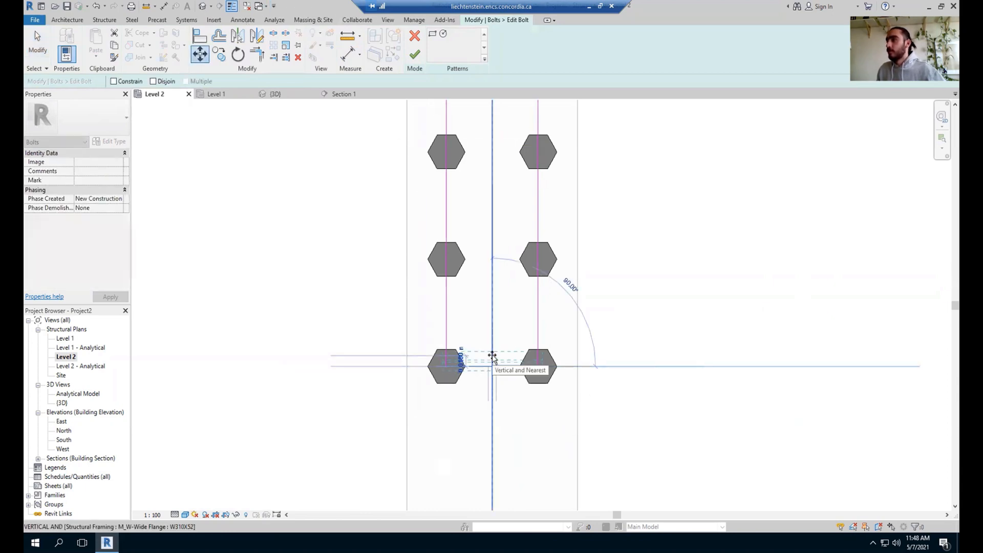
text(.0)
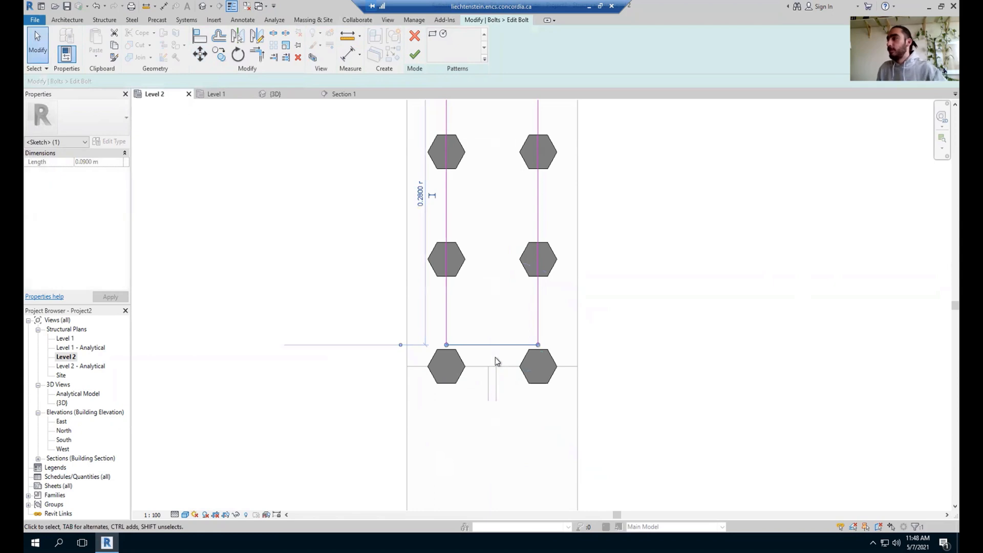
click(494, 357)
click(415, 55)
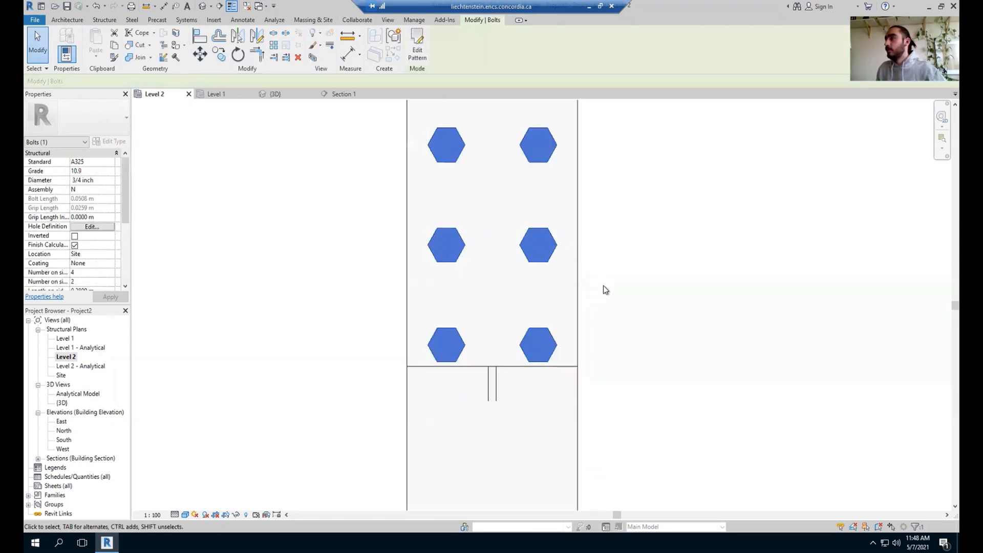
Try lengths of 0.07 m and 0.3 m for the bolt pattern's four-bolt side
scroll(603, 290, down, 5)
click(667, 202)
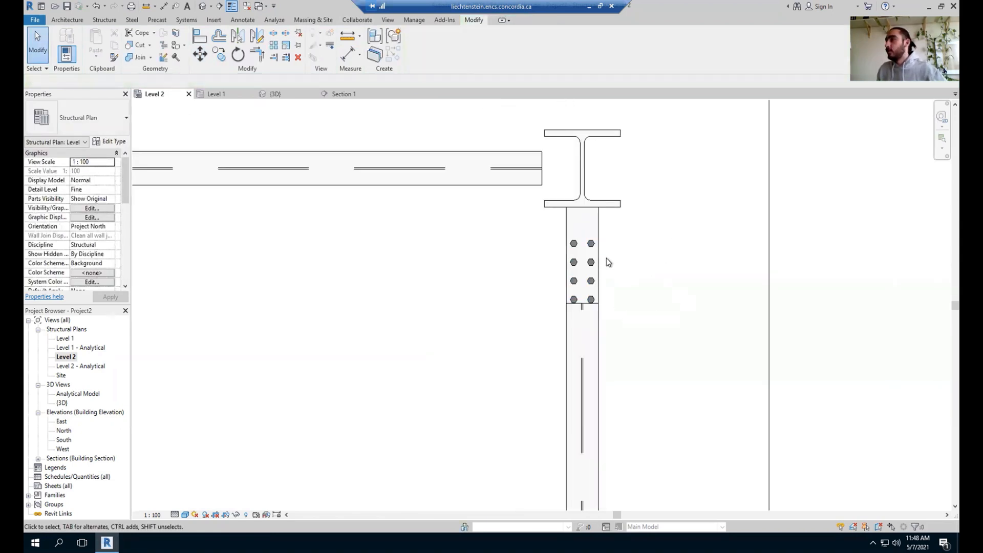
scroll(608, 262, up, 3)
click(580, 232)
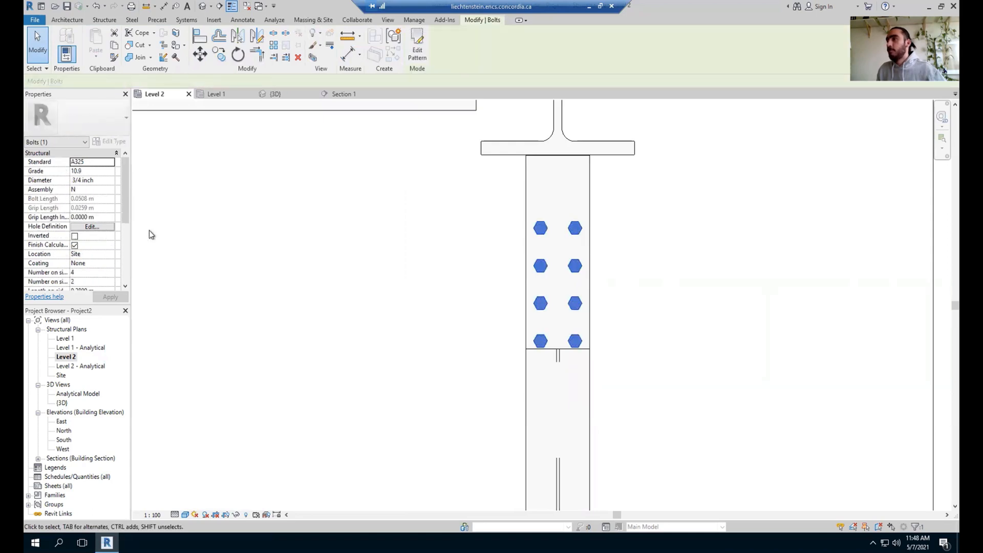
drag(128, 207, 116, 241)
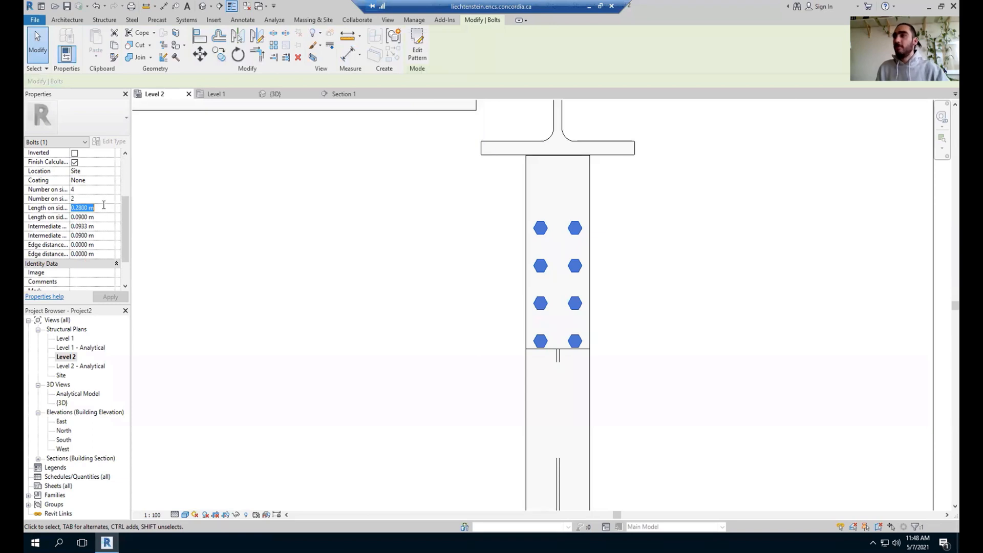
key(BackSpace)
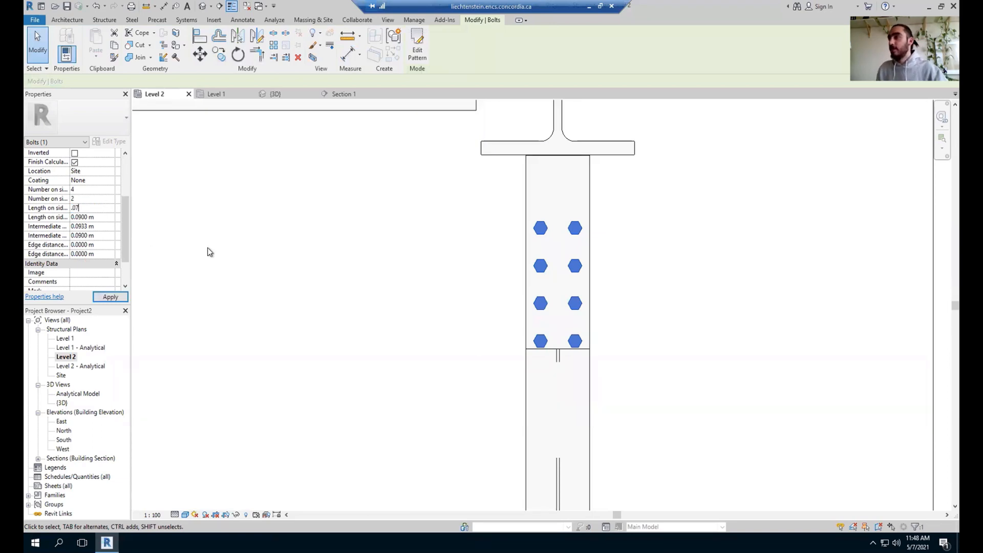
text(.07)
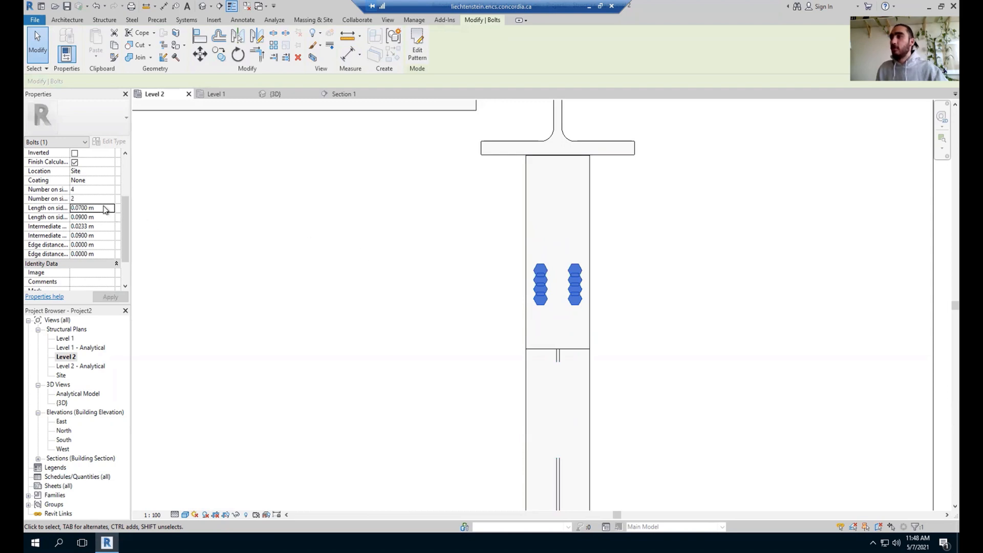
click(104, 208)
key(BackSpace)
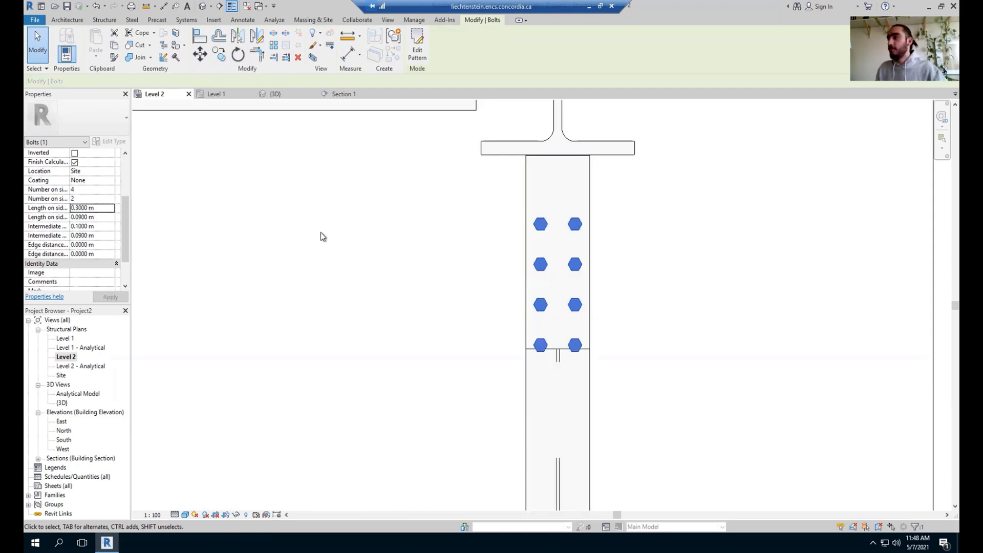
Set the length of the bolt pattern's four-bolt side to 0.27 m
click(96, 208)
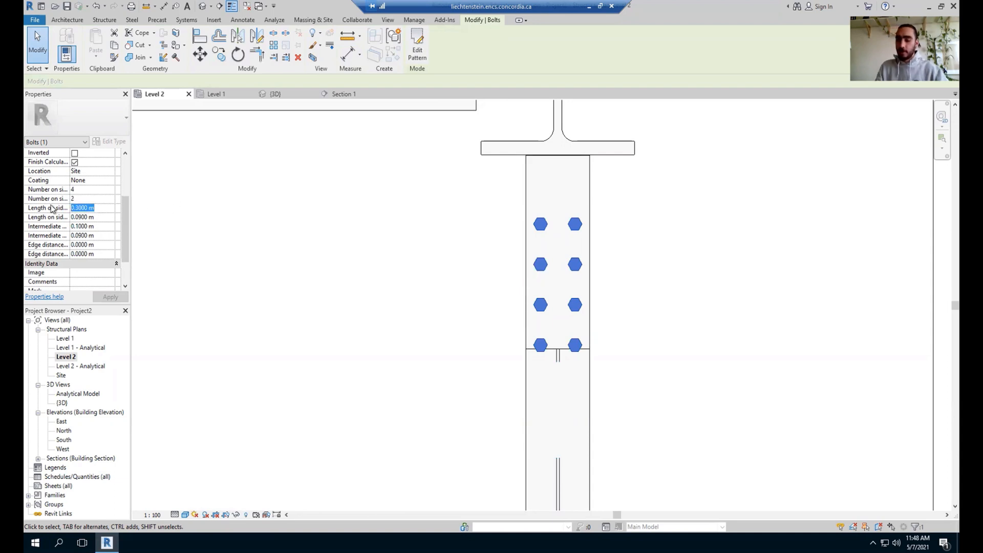
key(BackSpace)
text(.0)
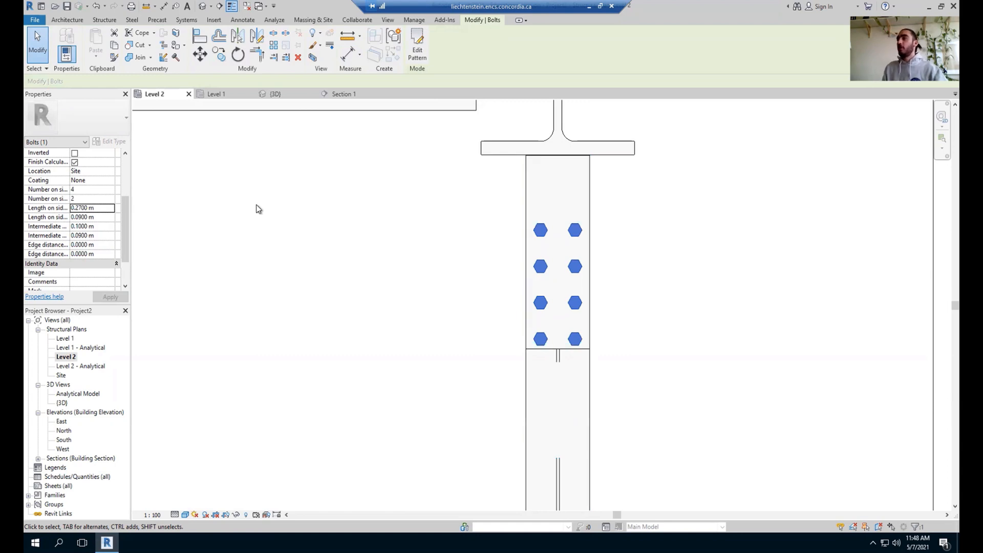
click(487, 233)
scroll(546, 206, down, 3)
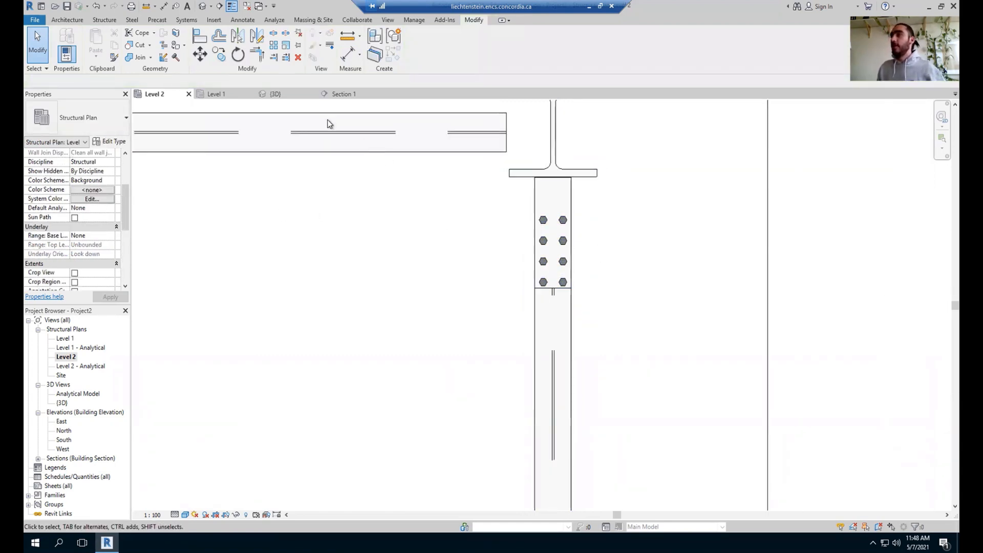
Review the bolt pattern's sketch and its length and spacing properties, dismissing the save reminder
scroll(567, 294, up, 3)
click(533, 287)
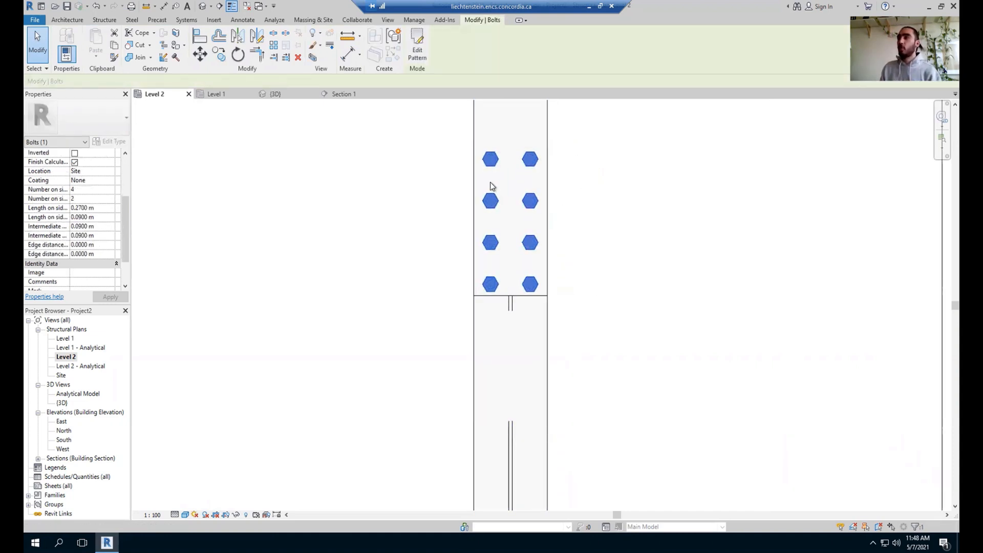
click(417, 49)
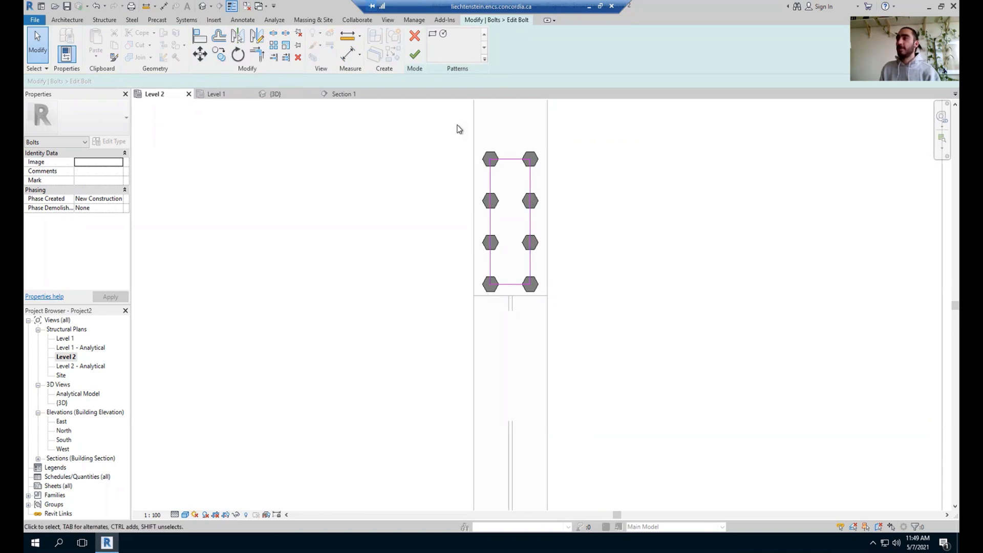
click(419, 60)
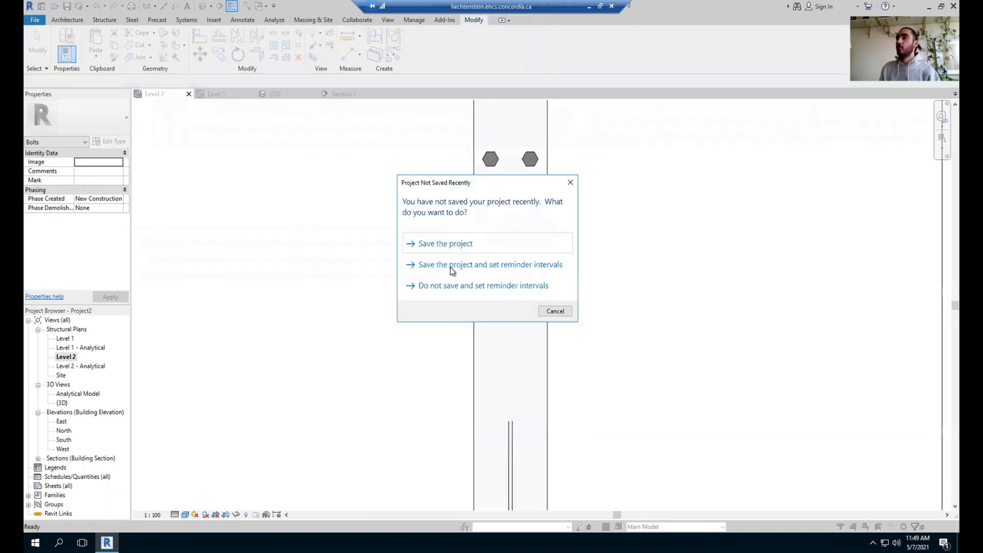
click(556, 311)
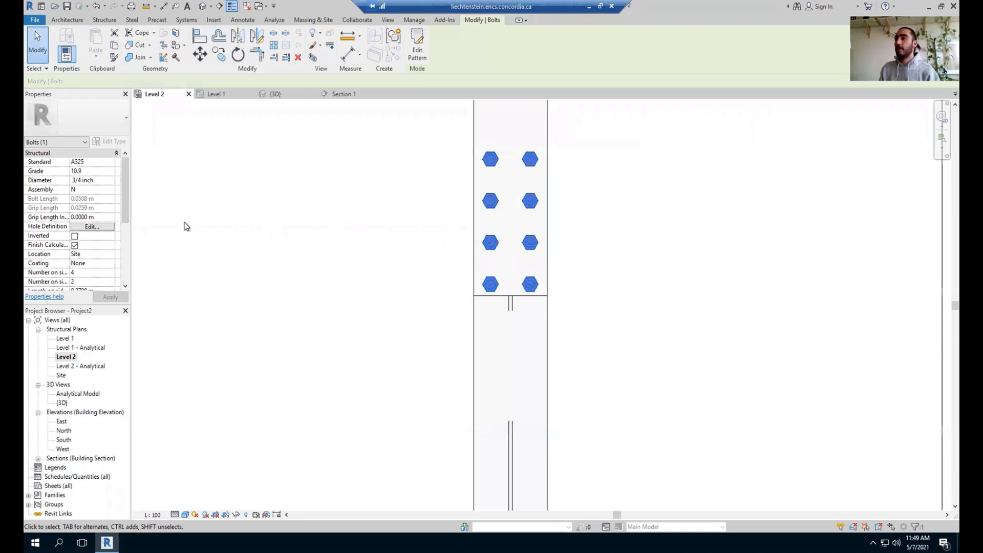
drag(127, 191, 124, 229)
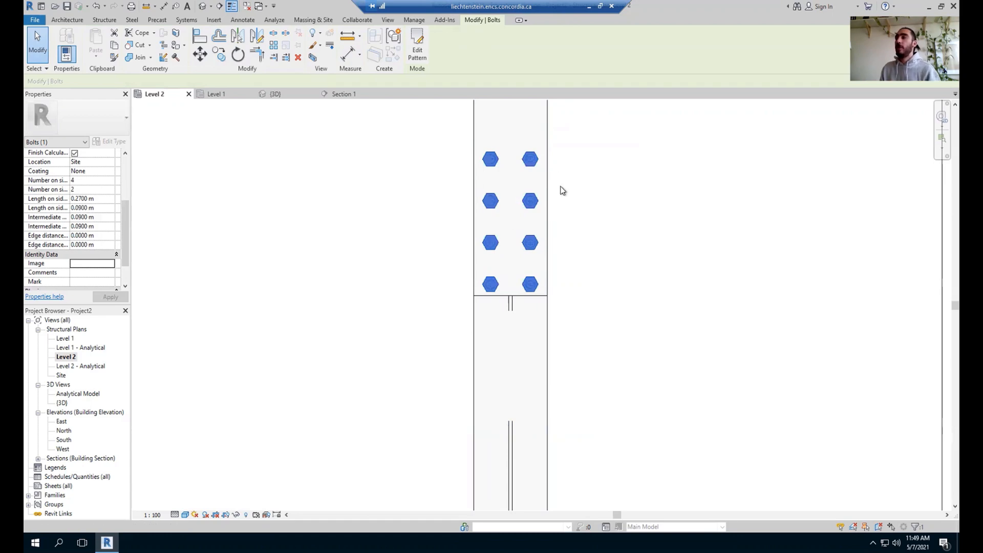
Inspect the bolts through the top flange plate and beam flange in the 3D view
click(277, 94)
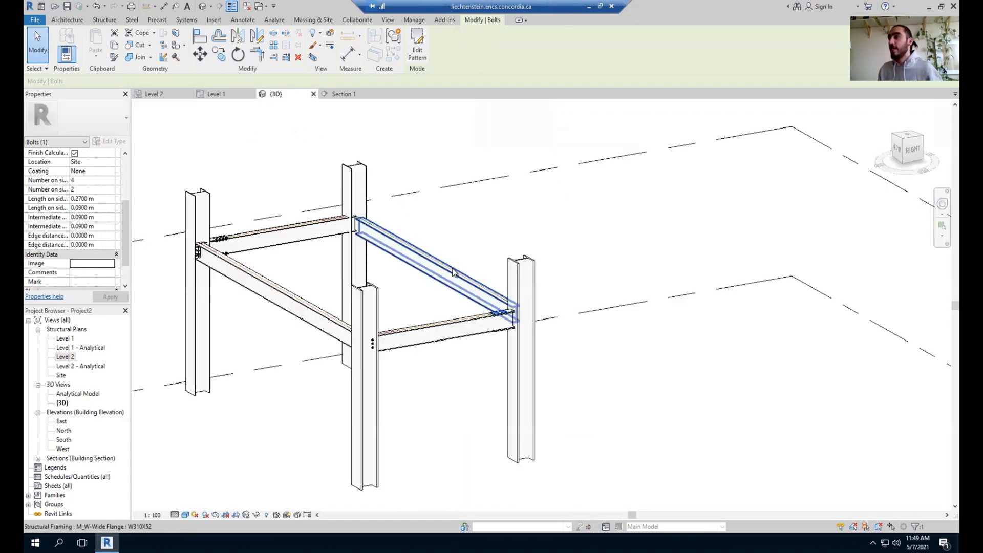
scroll(512, 355, up, 10)
scroll(563, 287, down, 6)
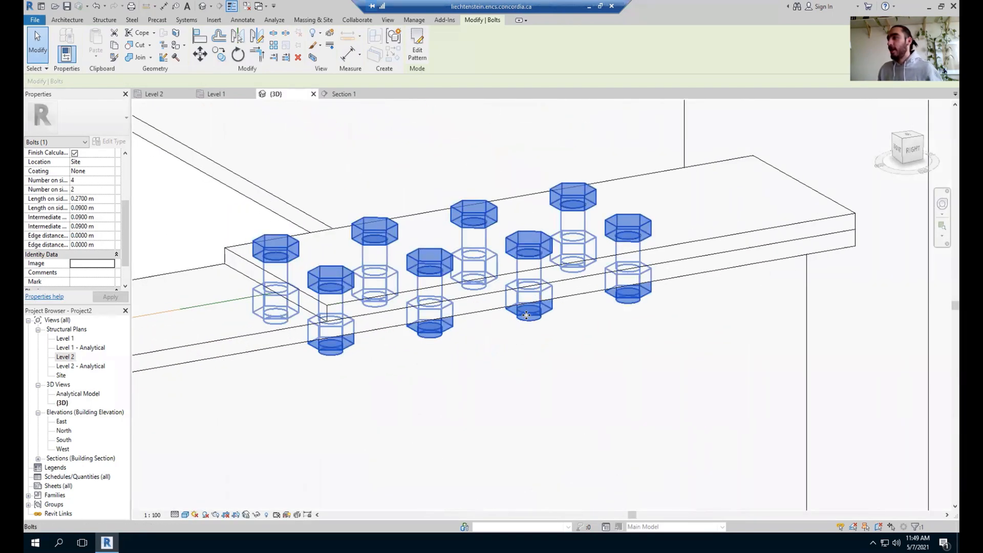
shift+middle_drag(563, 297, 613, 293)
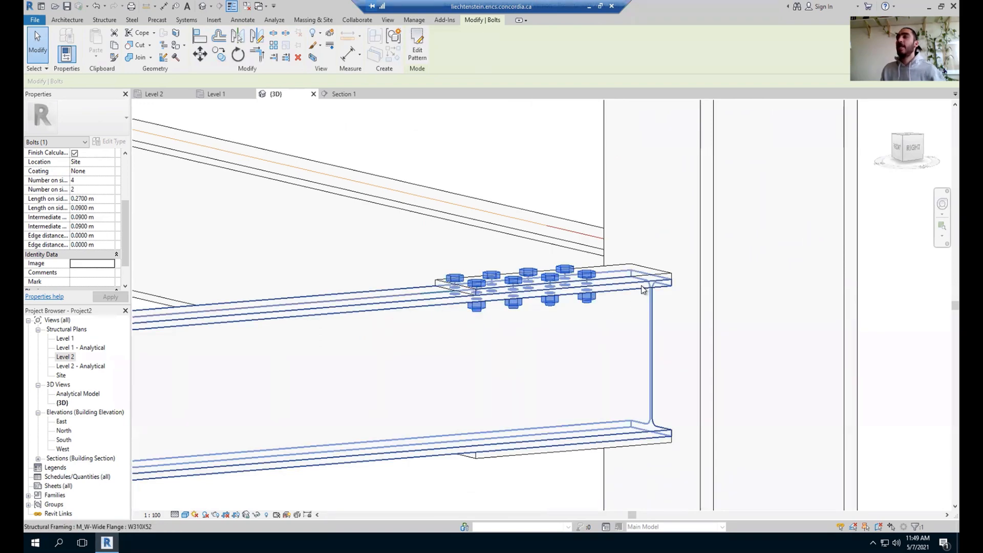
scroll(512, 306, up, 4)
scroll(512, 307, up, 2)
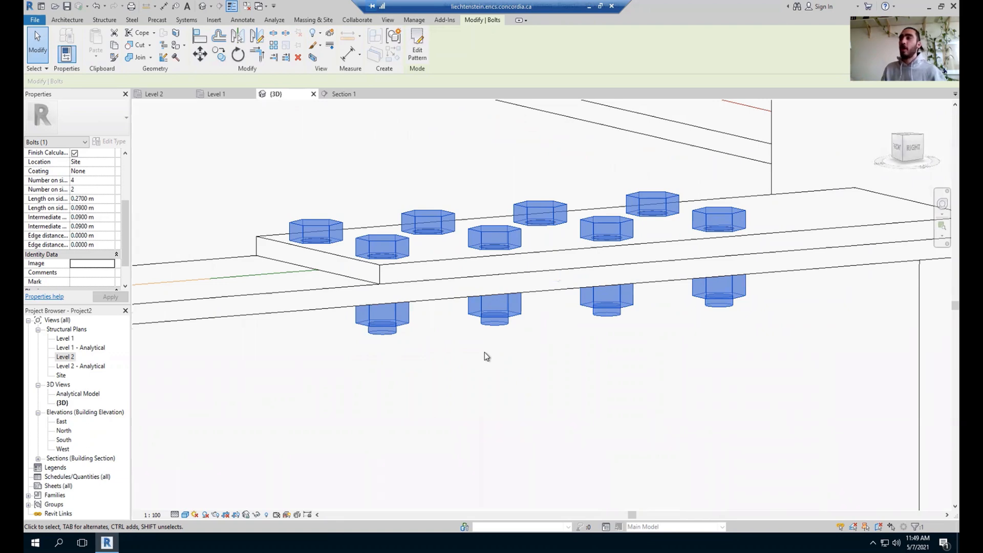
scroll(485, 352, down, 5)
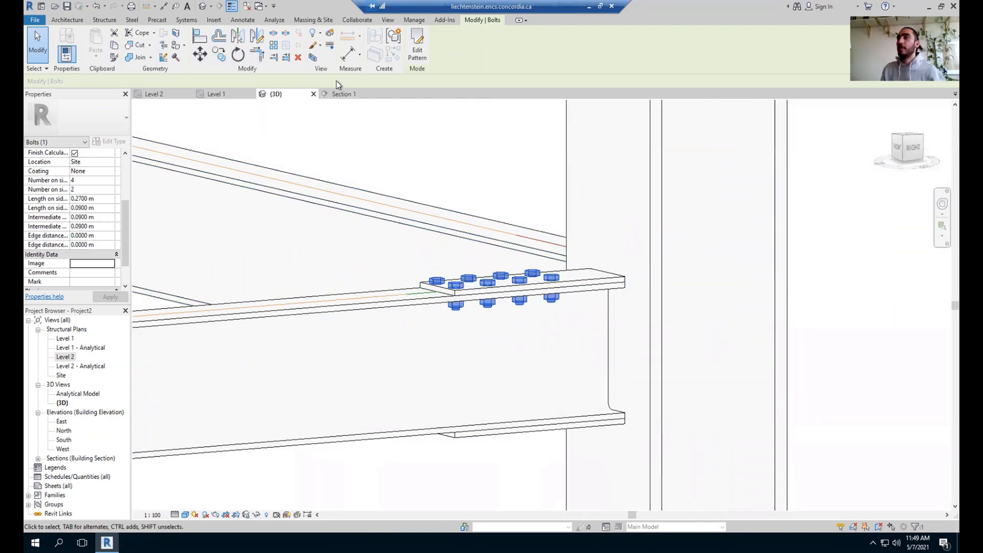
In Section 1, mirror a copy of the top flange bolts to the bottom flange plate about the beam's mid-depth axis
click(340, 94)
scroll(460, 308, up, 3)
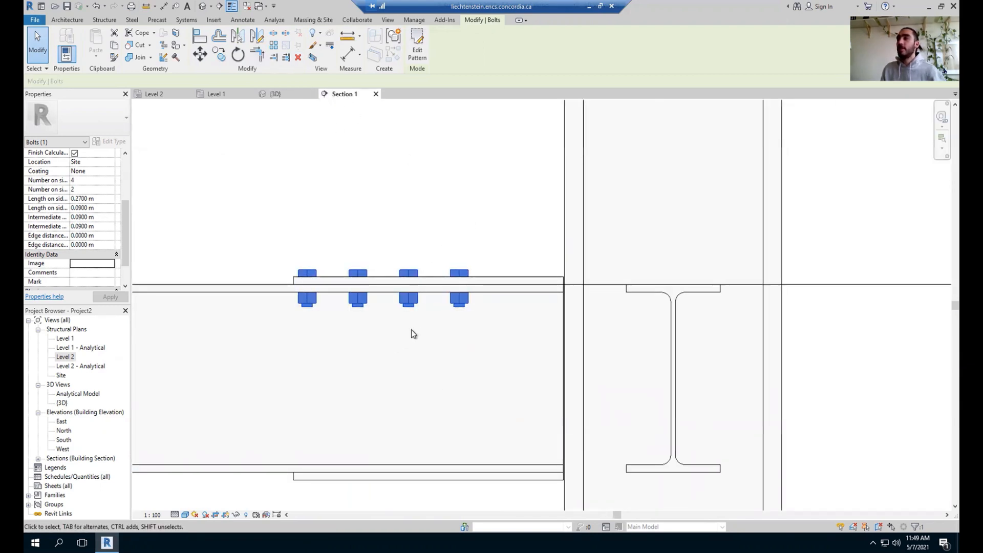
scroll(423, 328, down, 2)
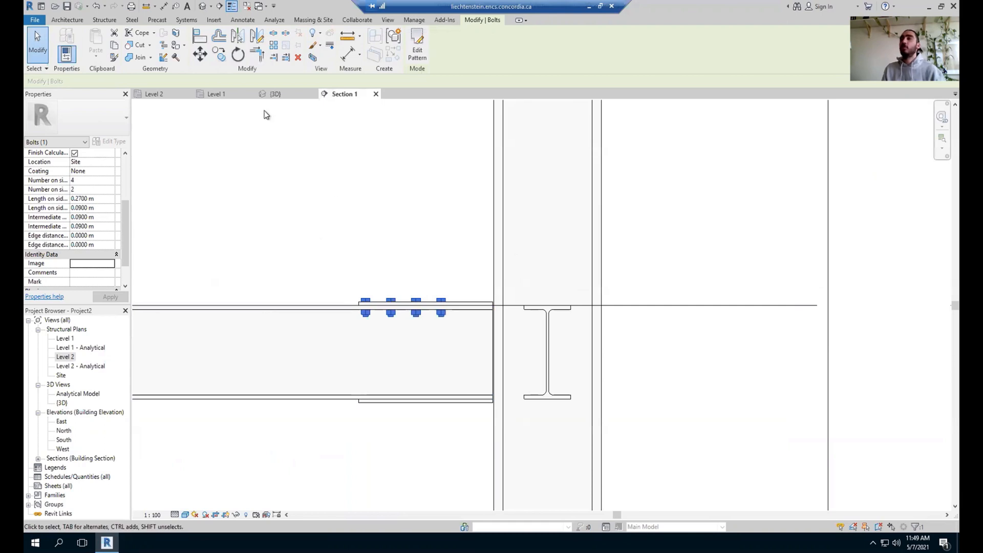
click(258, 37)
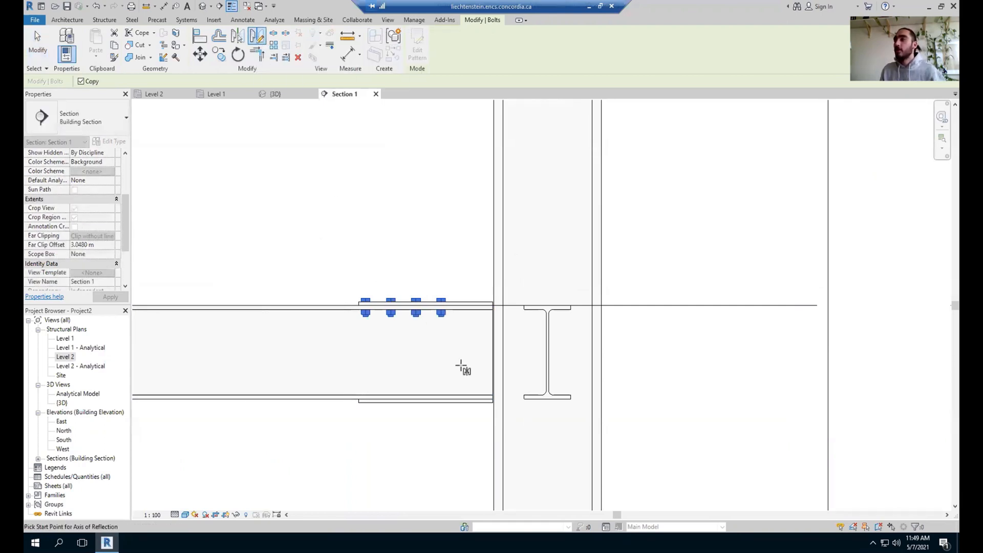
scroll(492, 356, up, 2)
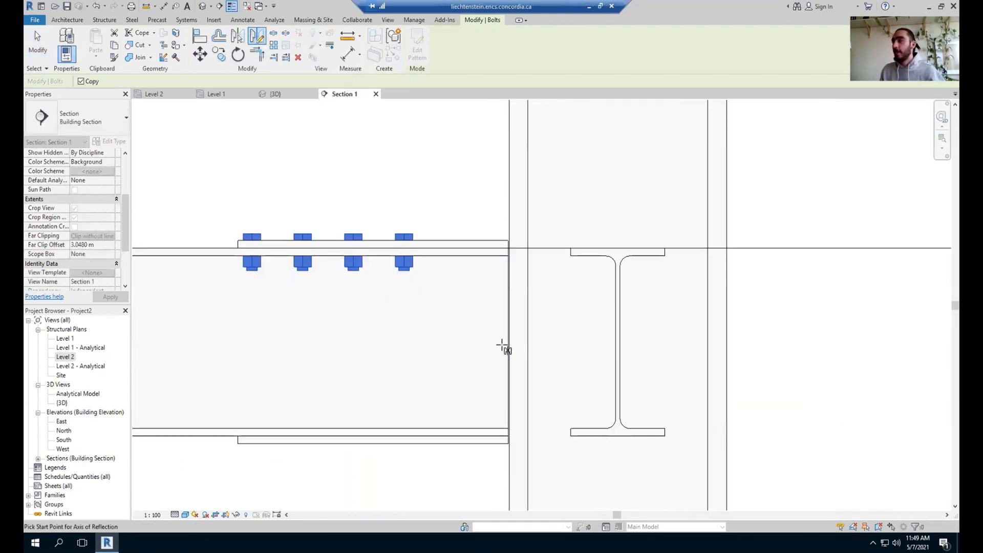
click(508, 342)
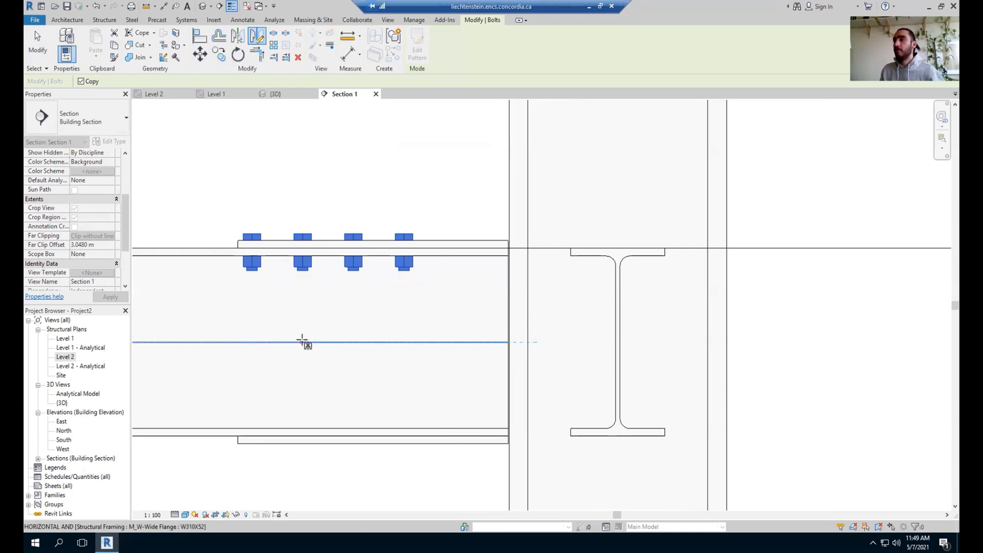
click(302, 341)
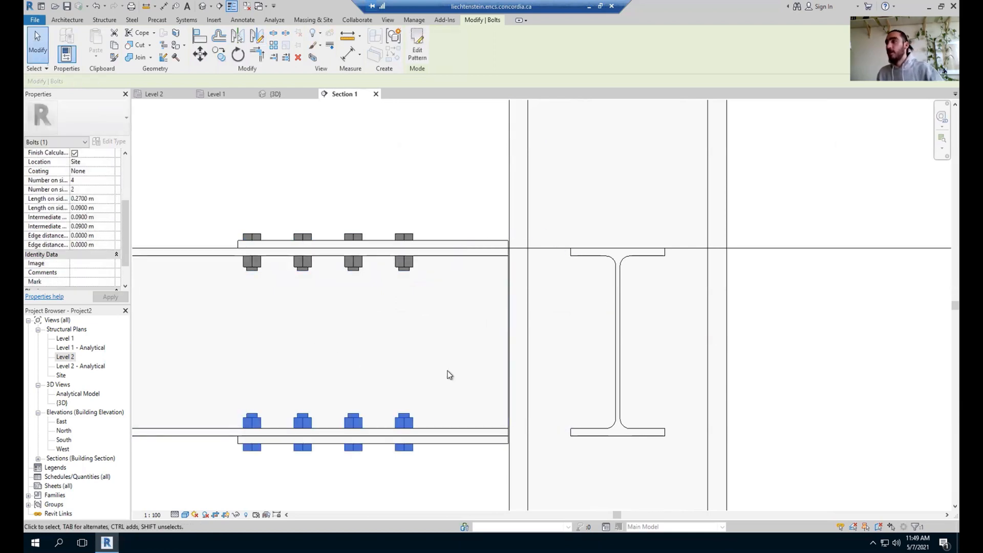
scroll(380, 399, down, 5)
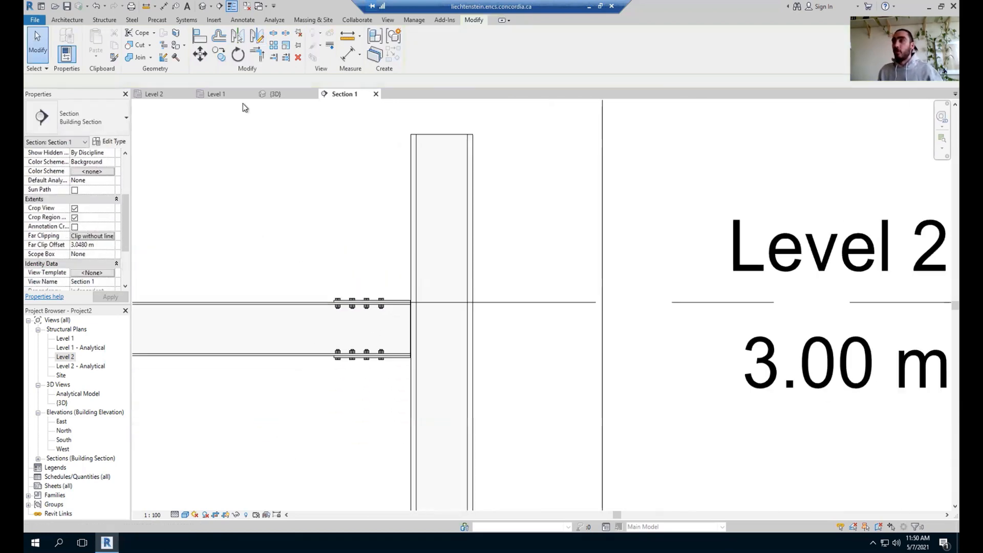
Check the bolts on both the top and bottom flange plates in the 3D view
click(263, 95)
shift+middle_drag(517, 420, 561, 434)
scroll(447, 303, up, 3)
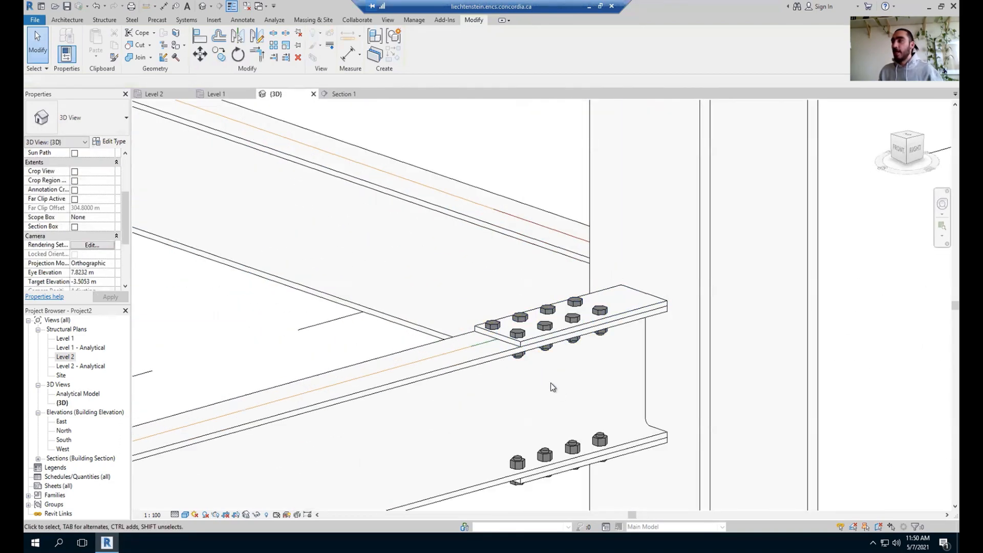
Examine the bolted flange plates at the beam-to-column joint from several distances, highlighting the W360X262 column to see how the parts meet
middle_drag(552, 385, 530, 363)
scroll(530, 363, down, 6)
scroll(397, 399, up, 4)
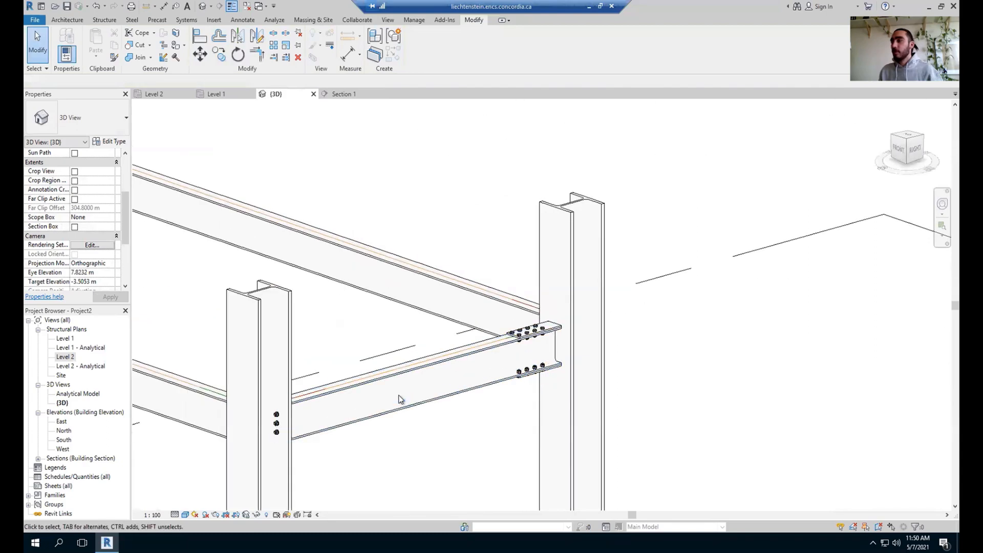
shift+middle_drag(398, 399, 420, 394)
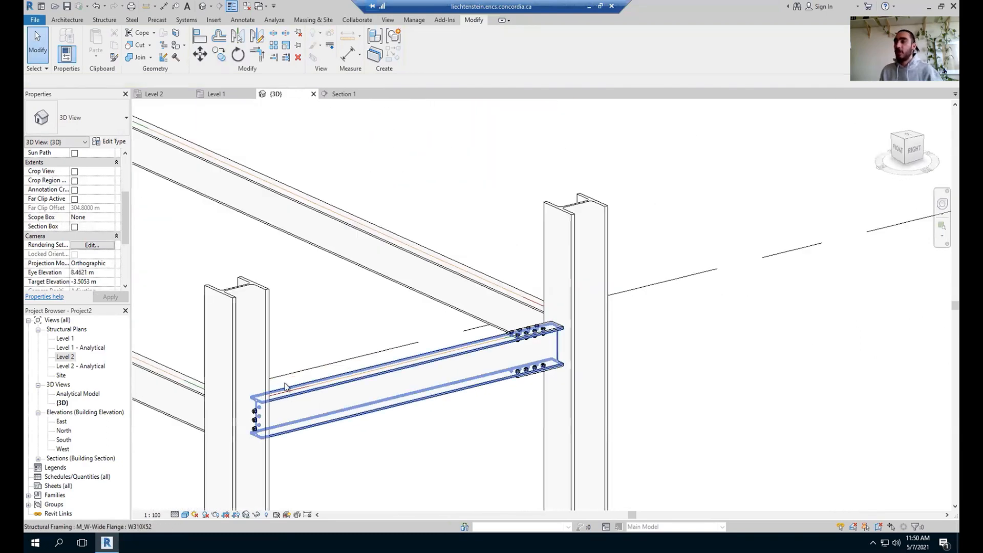
click(573, 251)
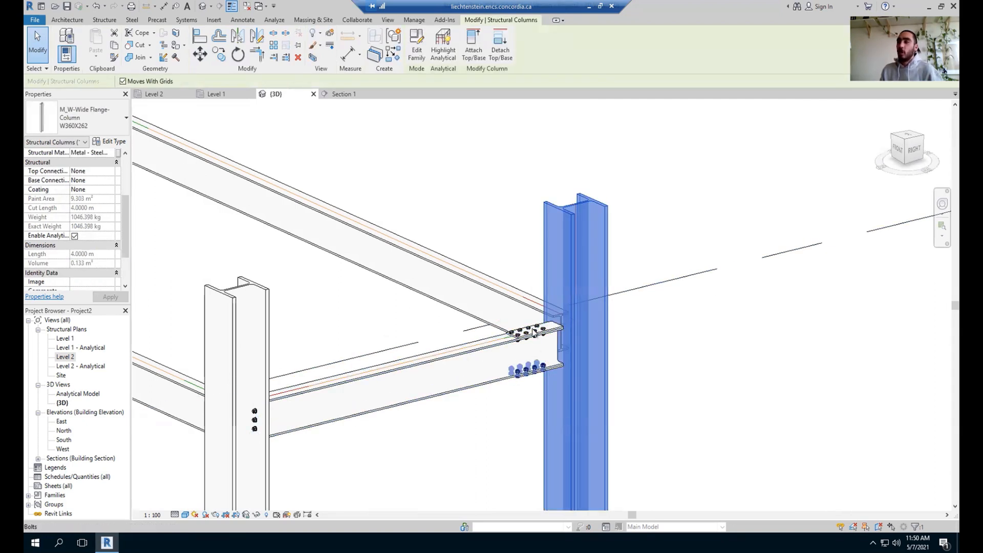
scroll(528, 344, up, 4)
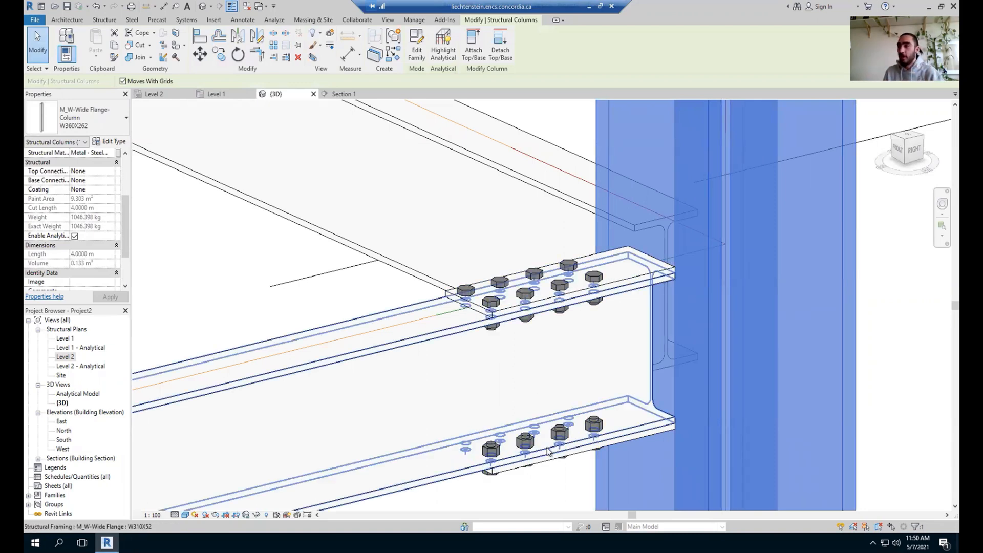
click(917, 351)
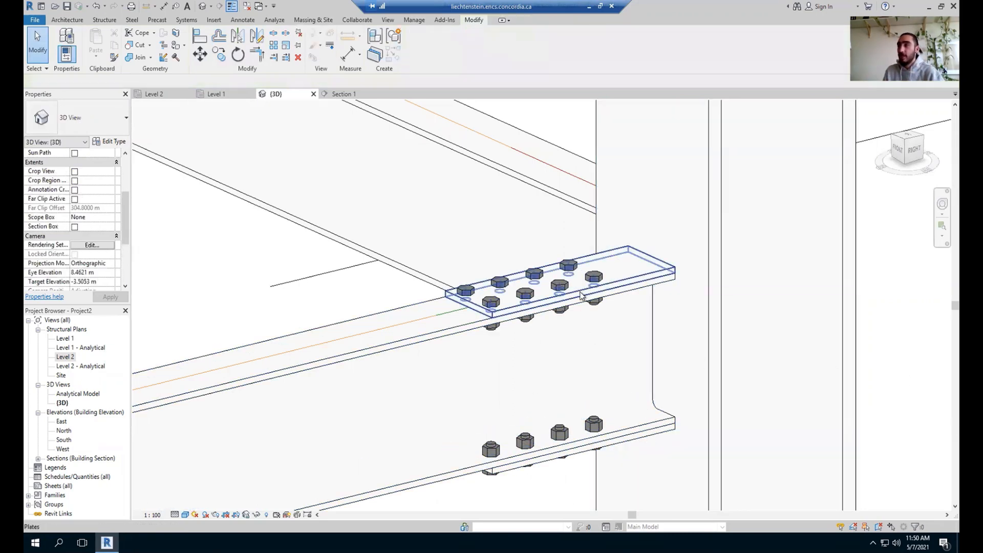
scroll(568, 305, down, 2)
scroll(568, 305, down, 2)
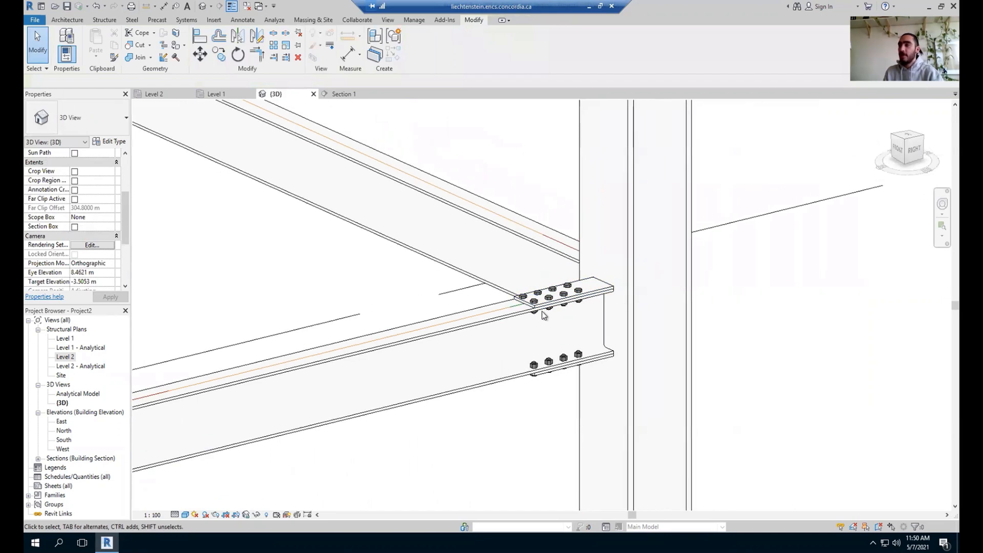